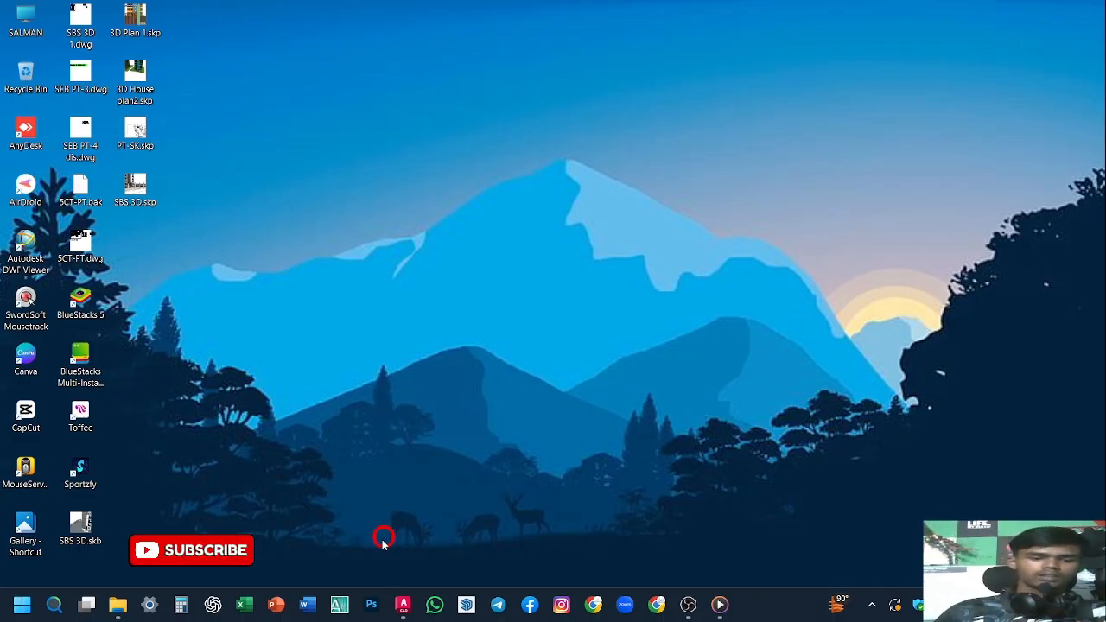
Close the running AutoCAD session and relaunch AutoCAD with a new blank drawing, dismissing the download notification
left_click(403, 609)
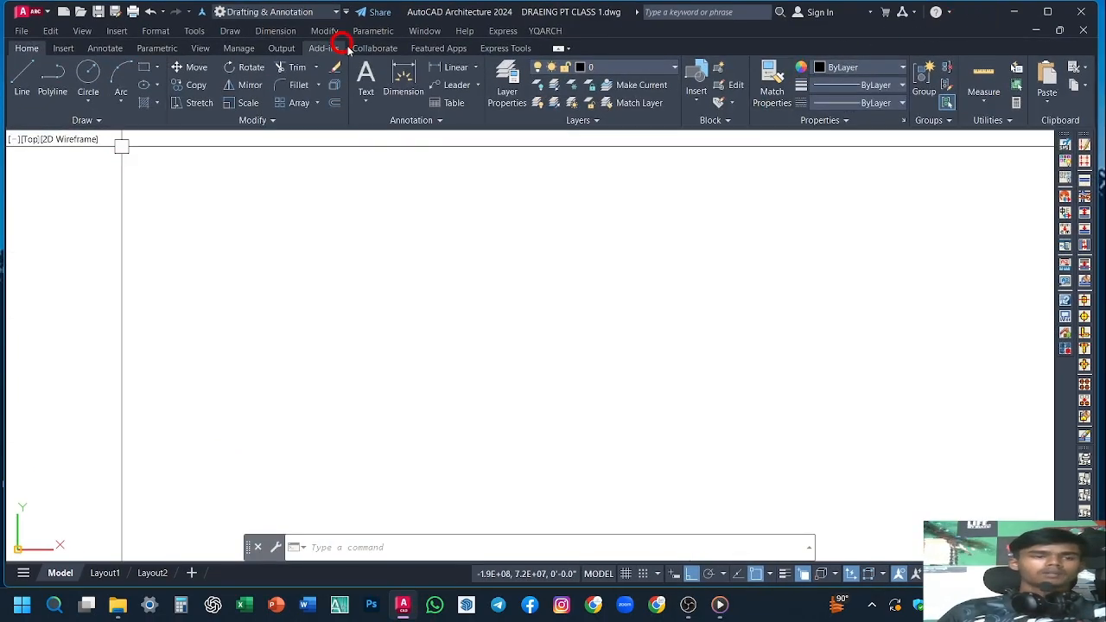
left_click(1077, 17)
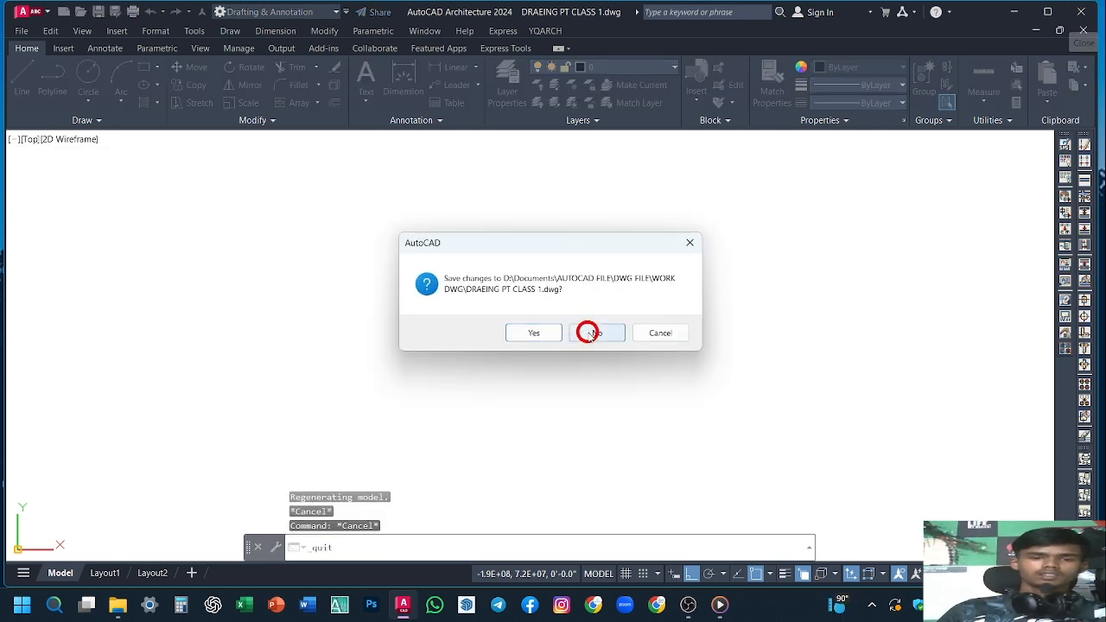
left_click(525, 333)
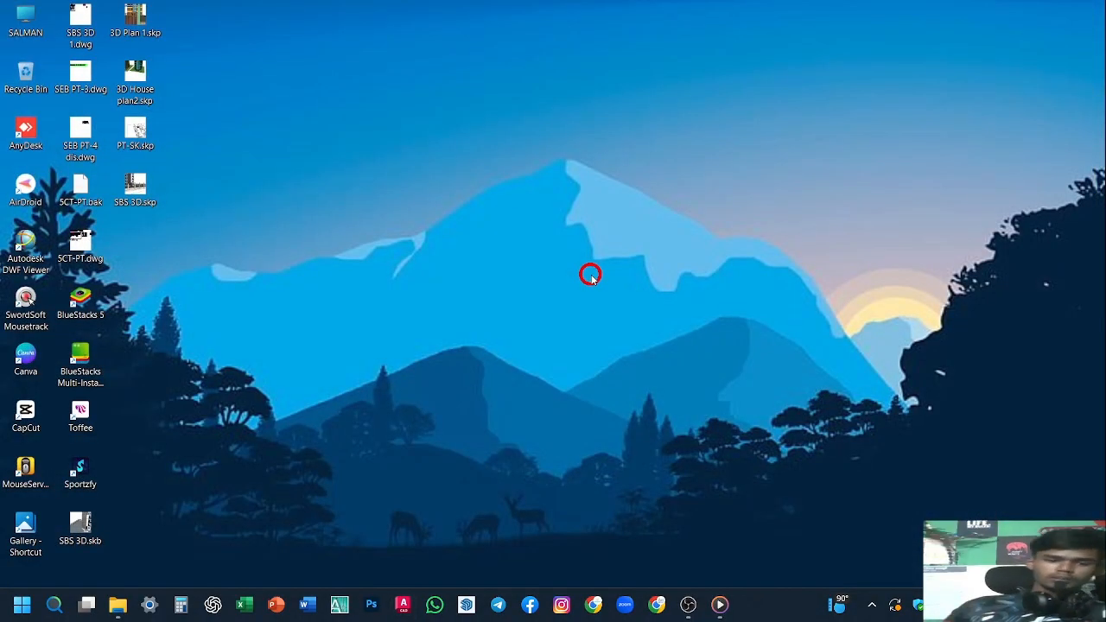
left_click(404, 607)
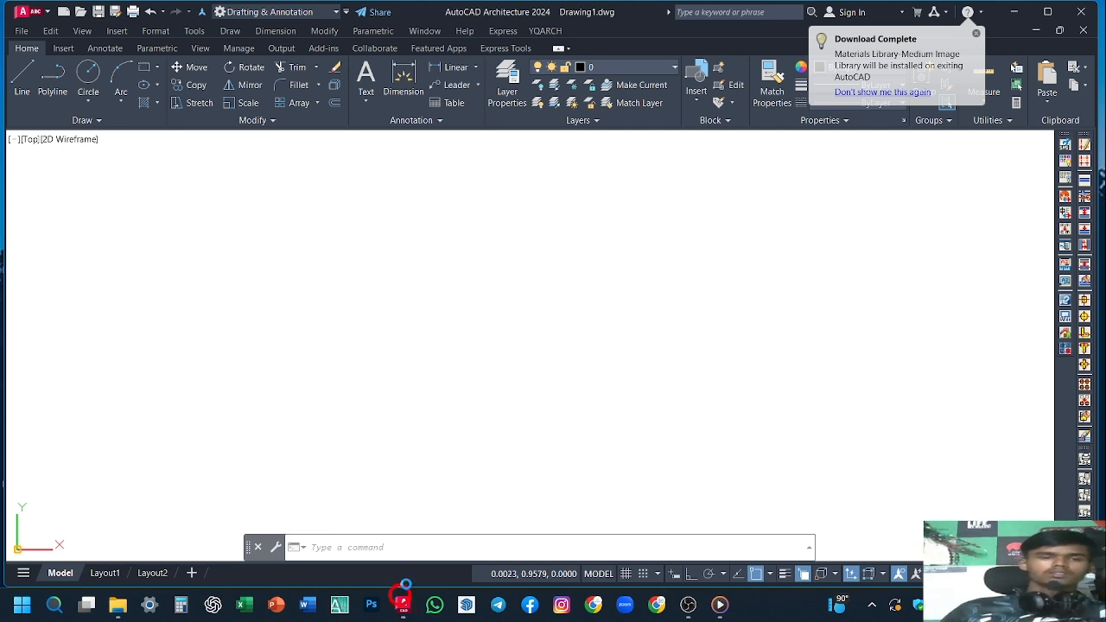
left_click(975, 33)
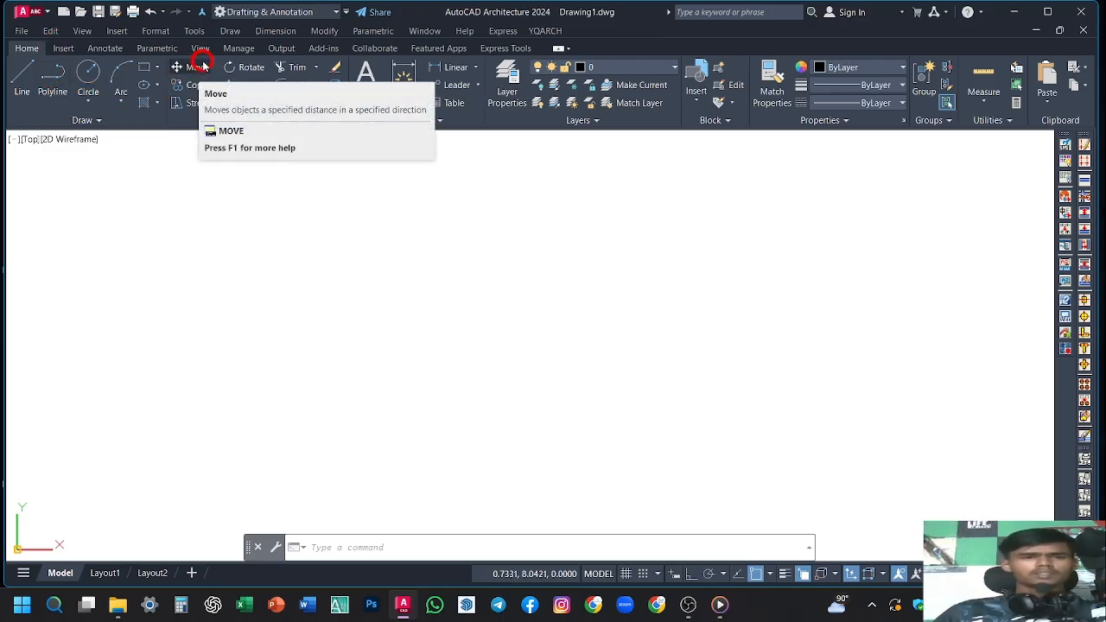
left_click(155, 33)
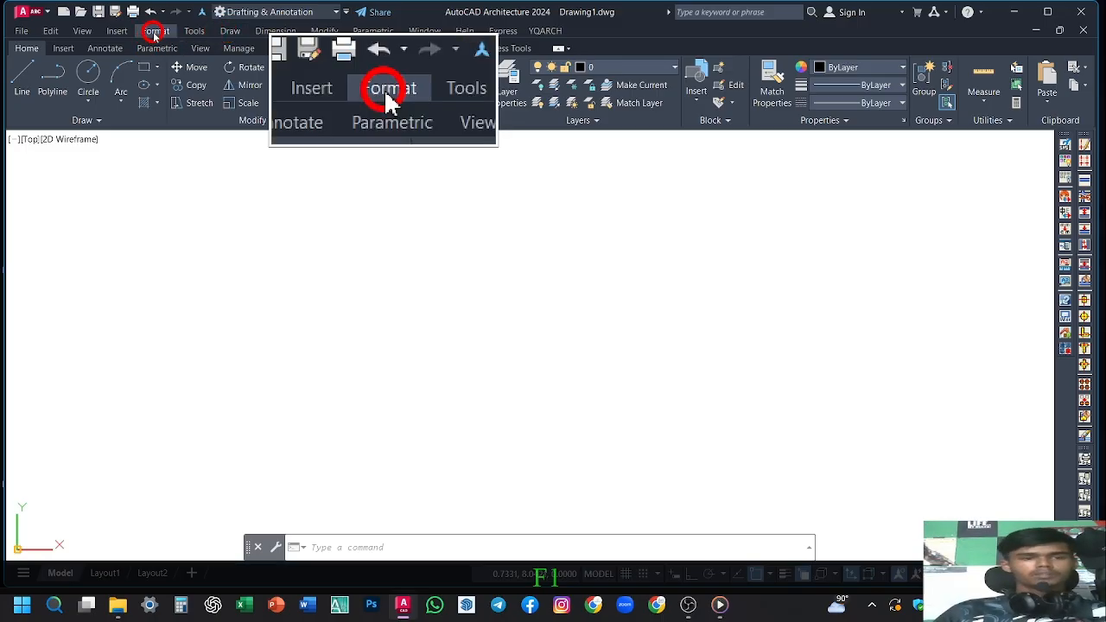
left_click(119, 33)
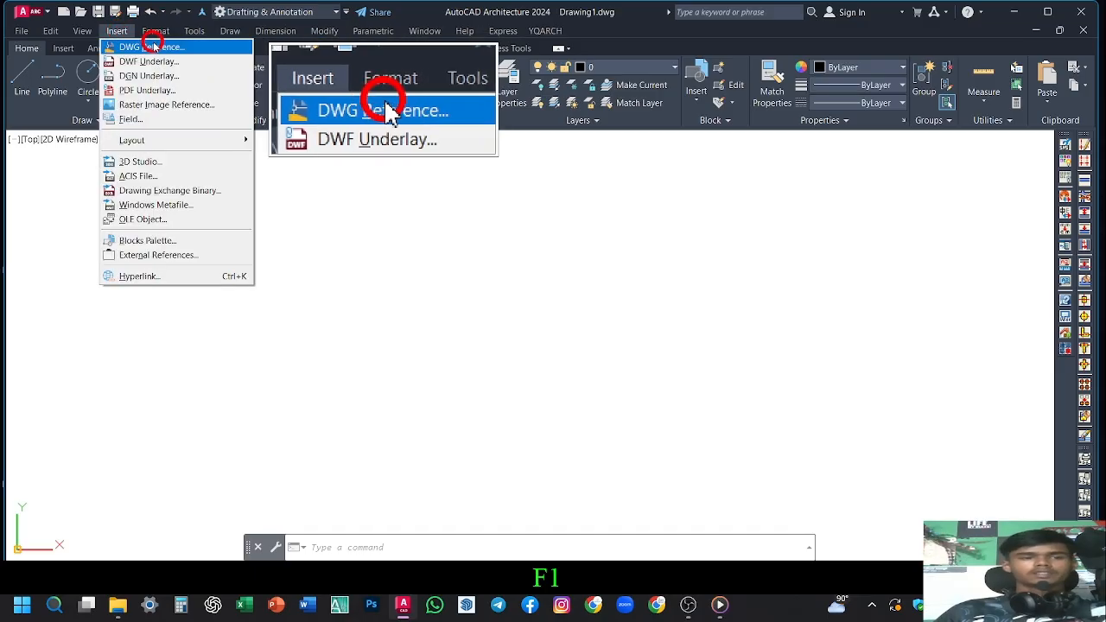
left_click(156, 35)
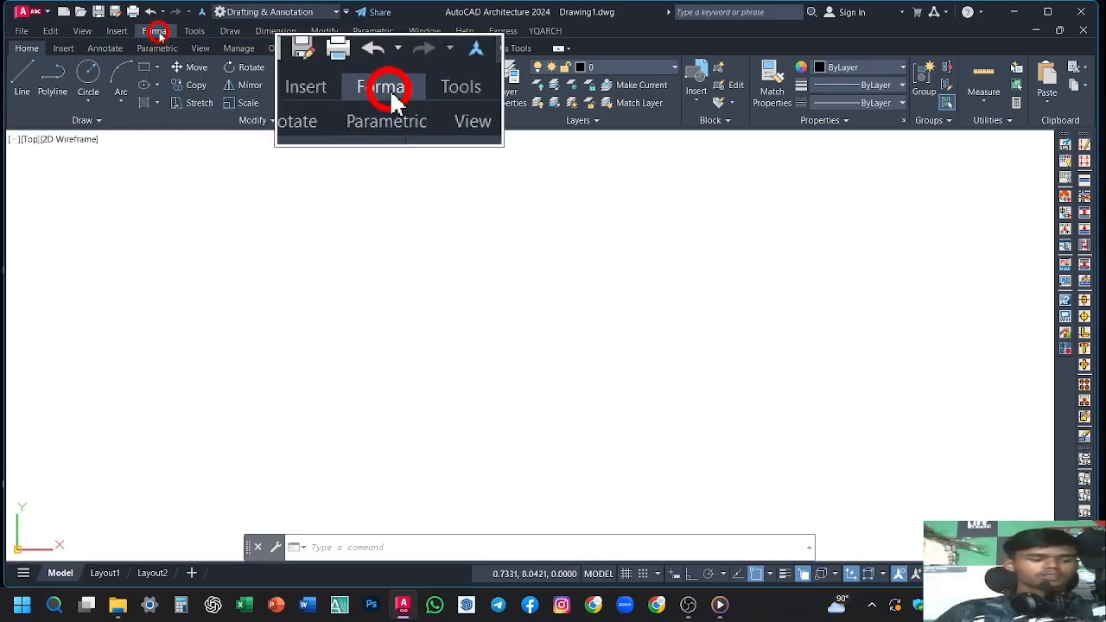
key("F2")
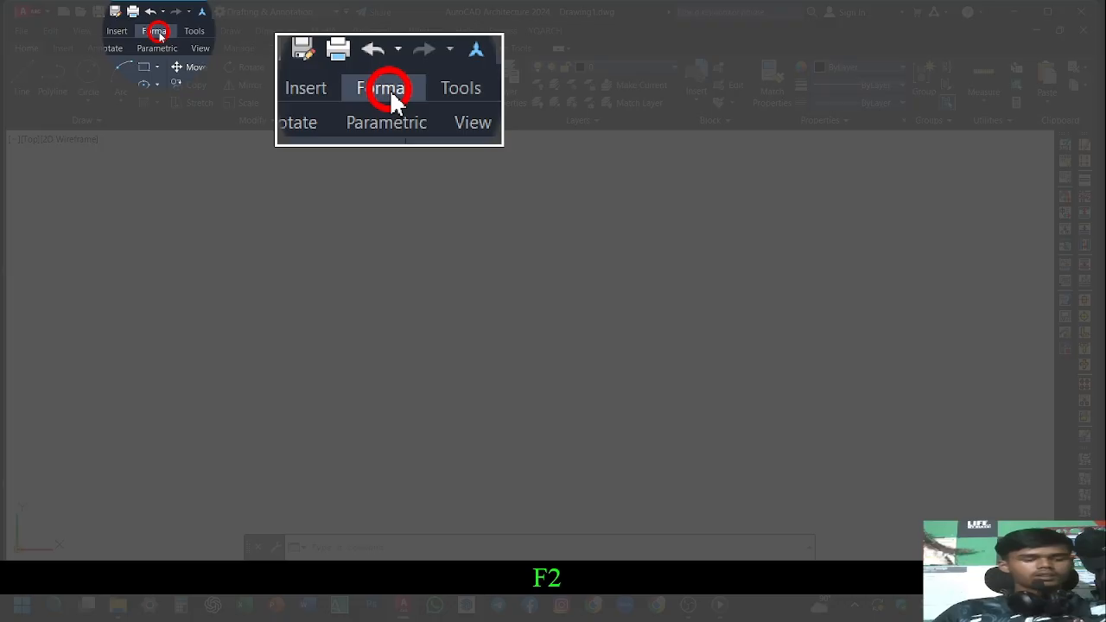
left_click(159, 32)
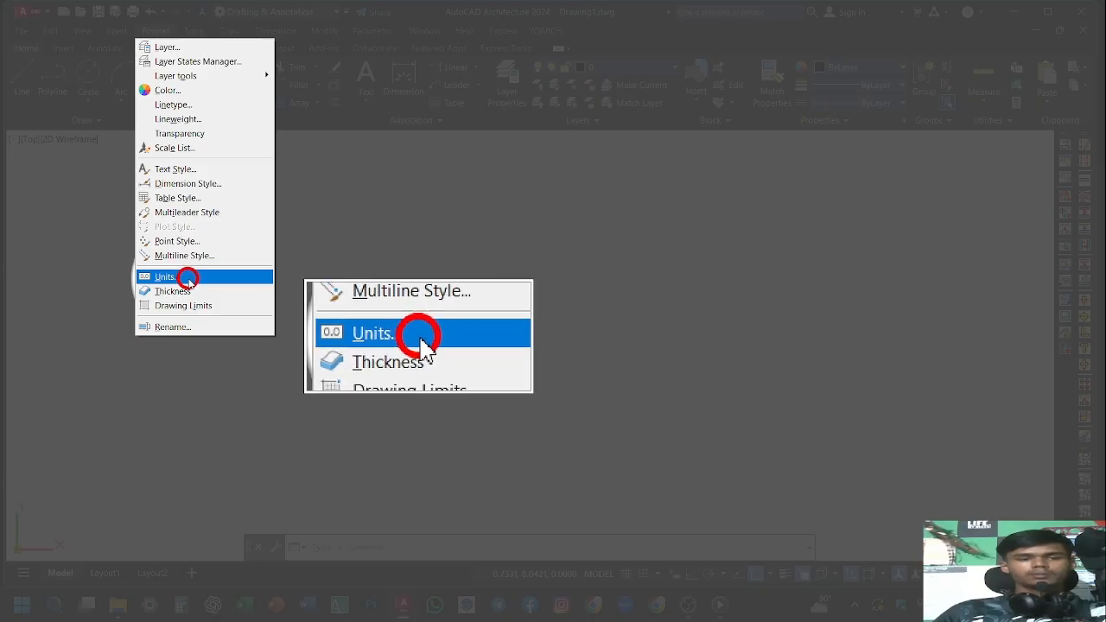
left_click(188, 280)
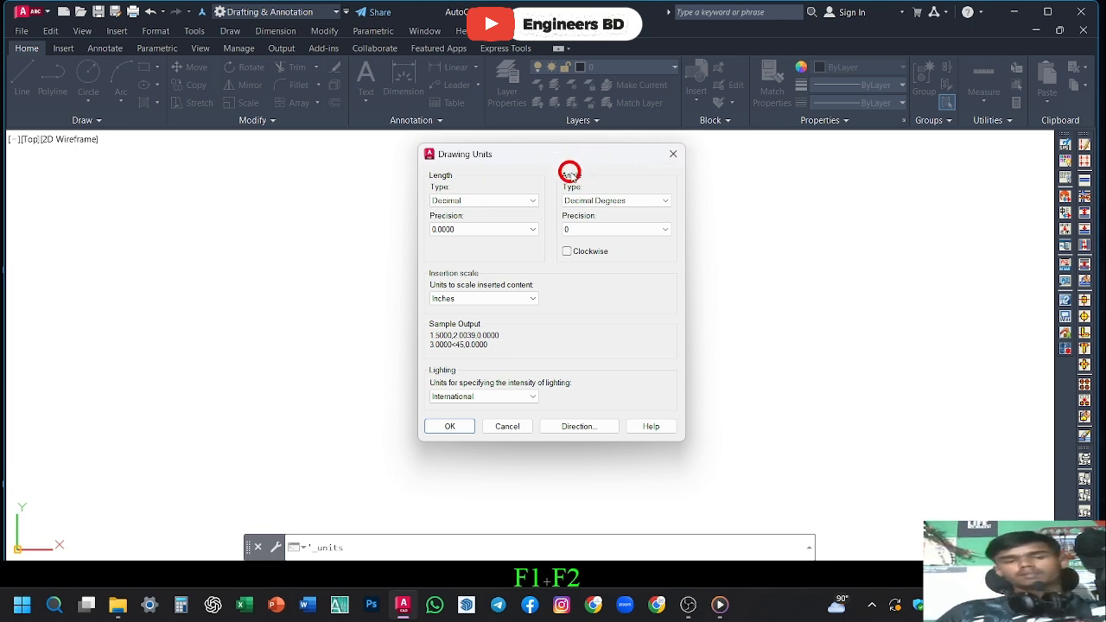
left_click(673, 154)
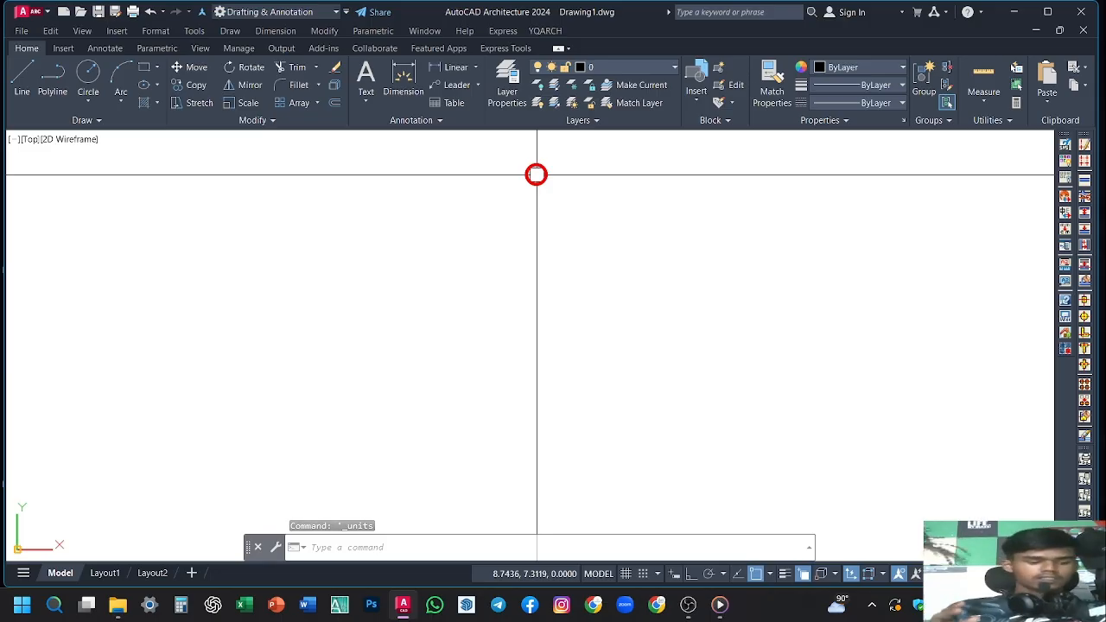
Set the drawing's length units to Engineering with a precision of 0'-0.0"
type("u")
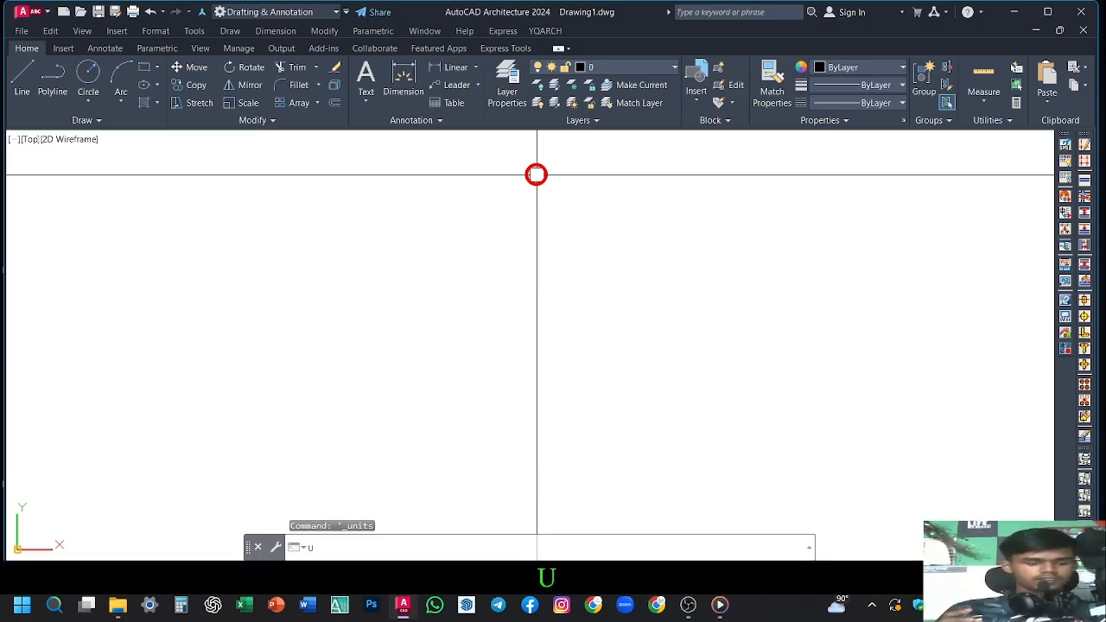
type("n")
key("space")
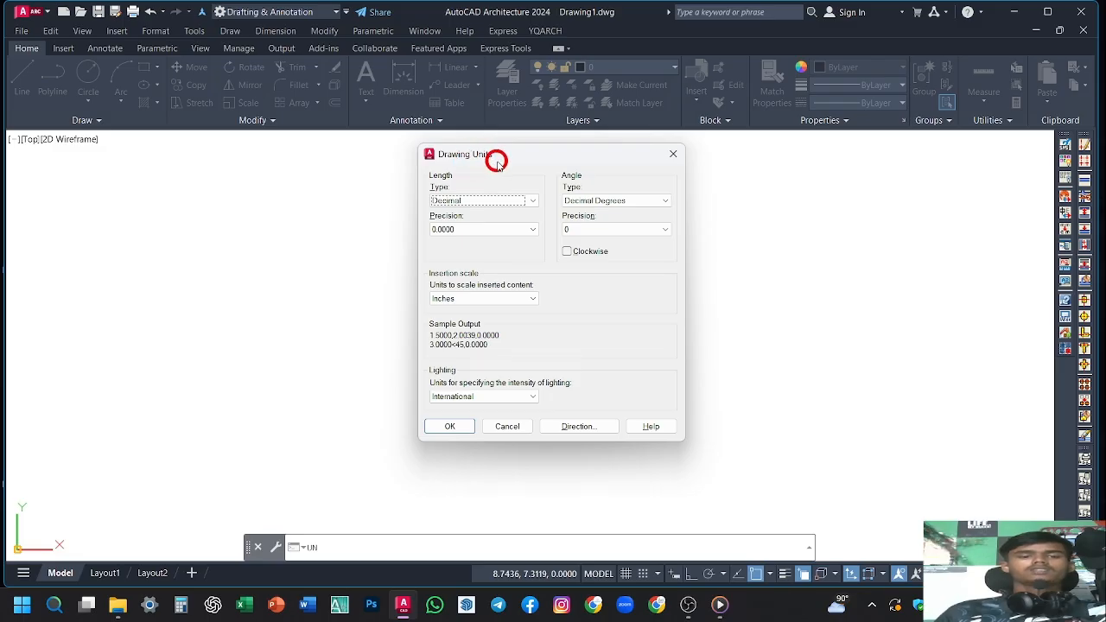
left_click(480, 207)
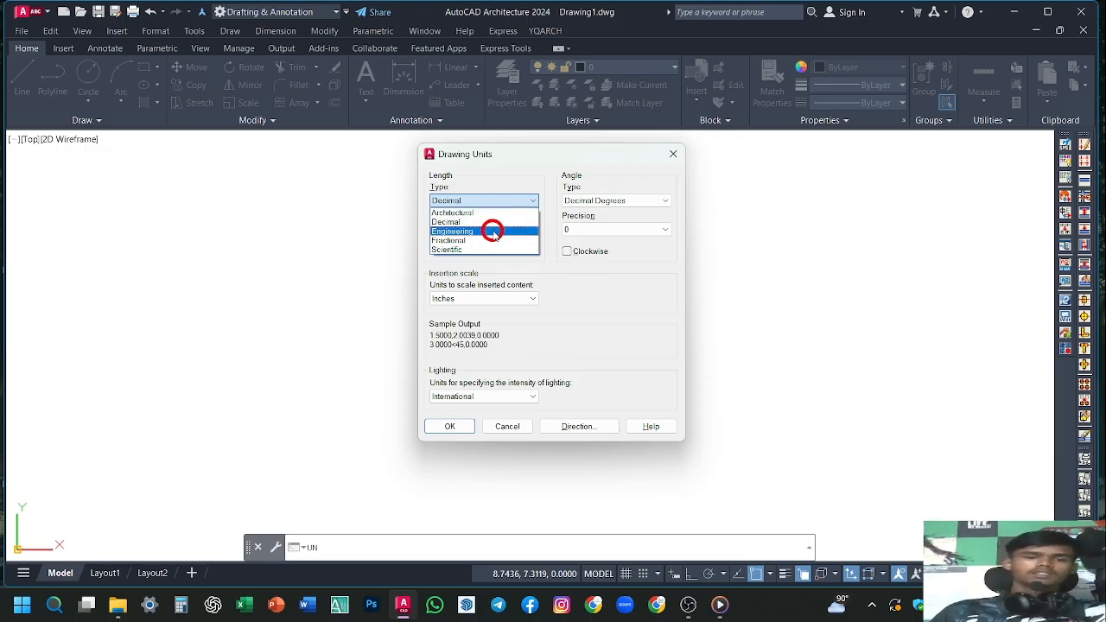
left_click(492, 231)
left_click(492, 228)
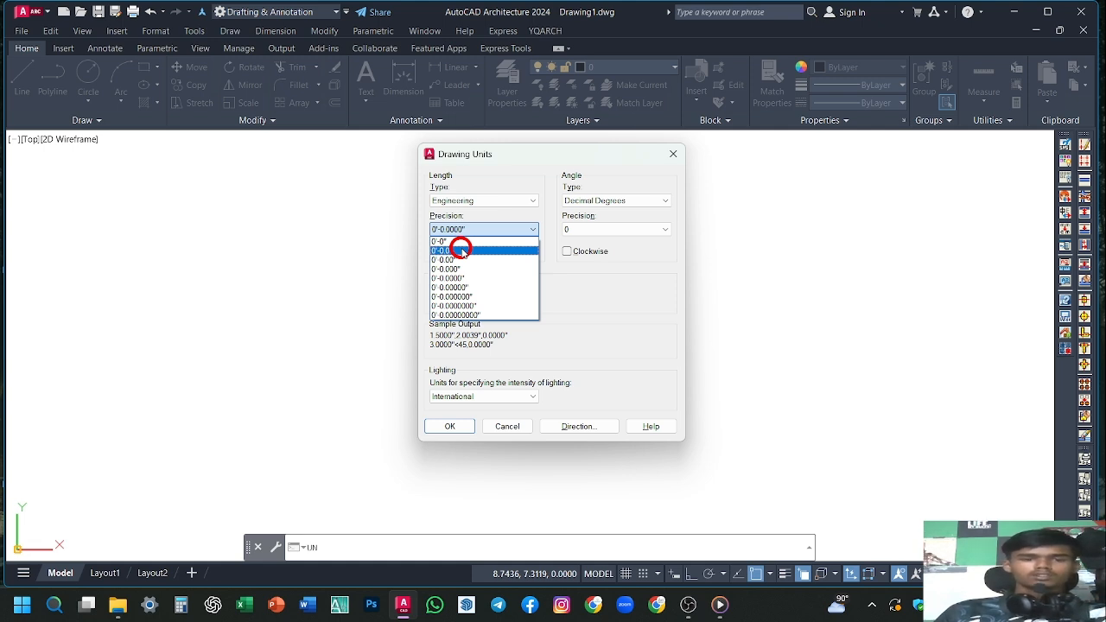
left_click(474, 251)
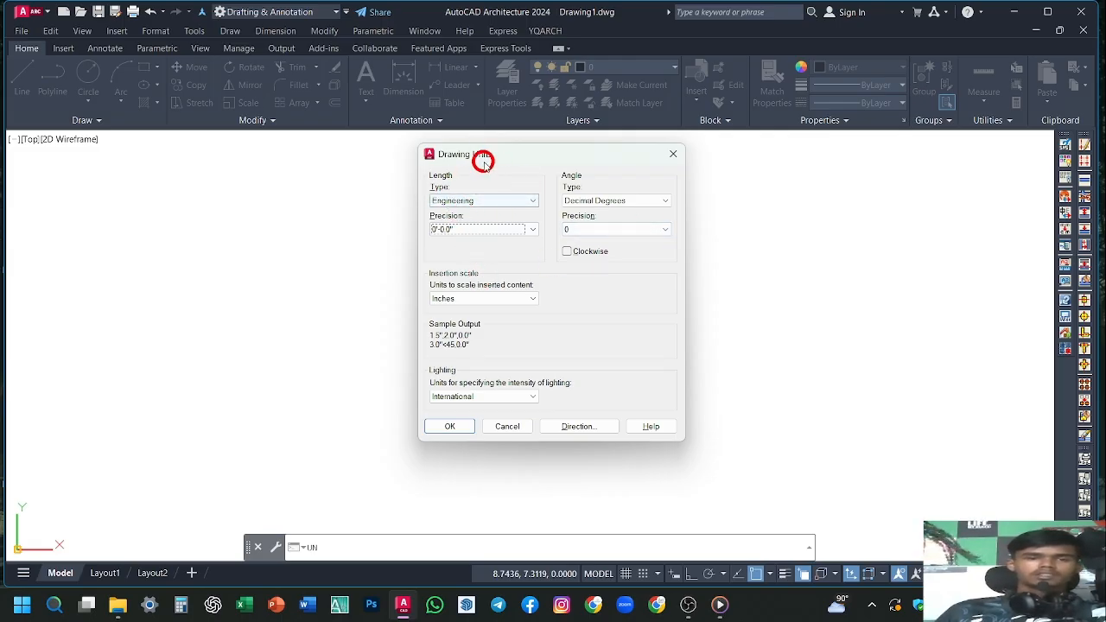
left_click(452, 426)
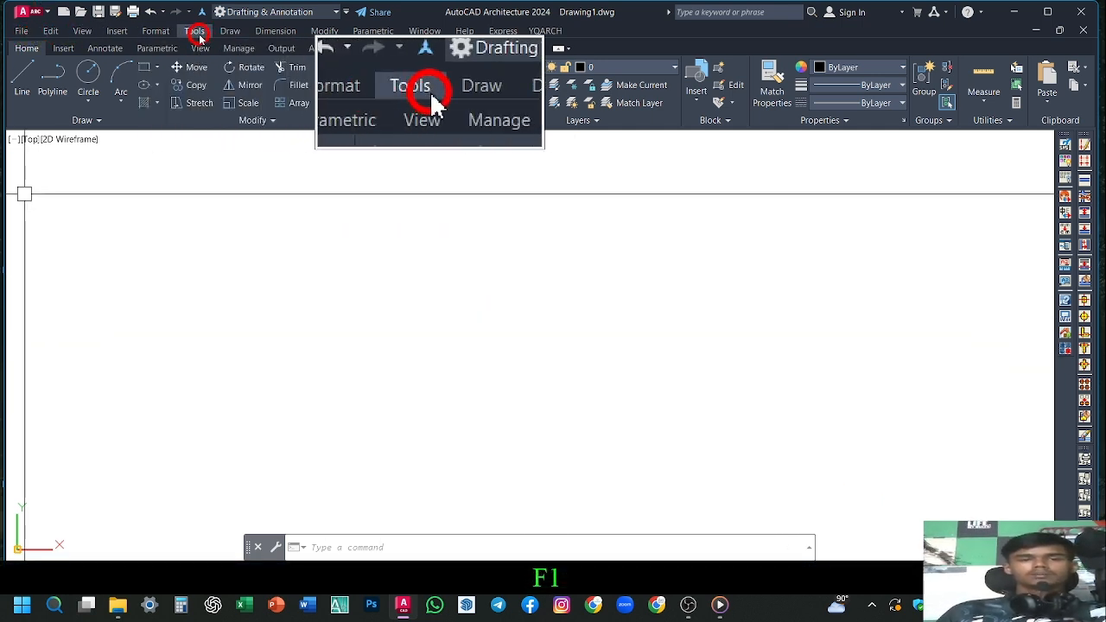
left_click(273, 31)
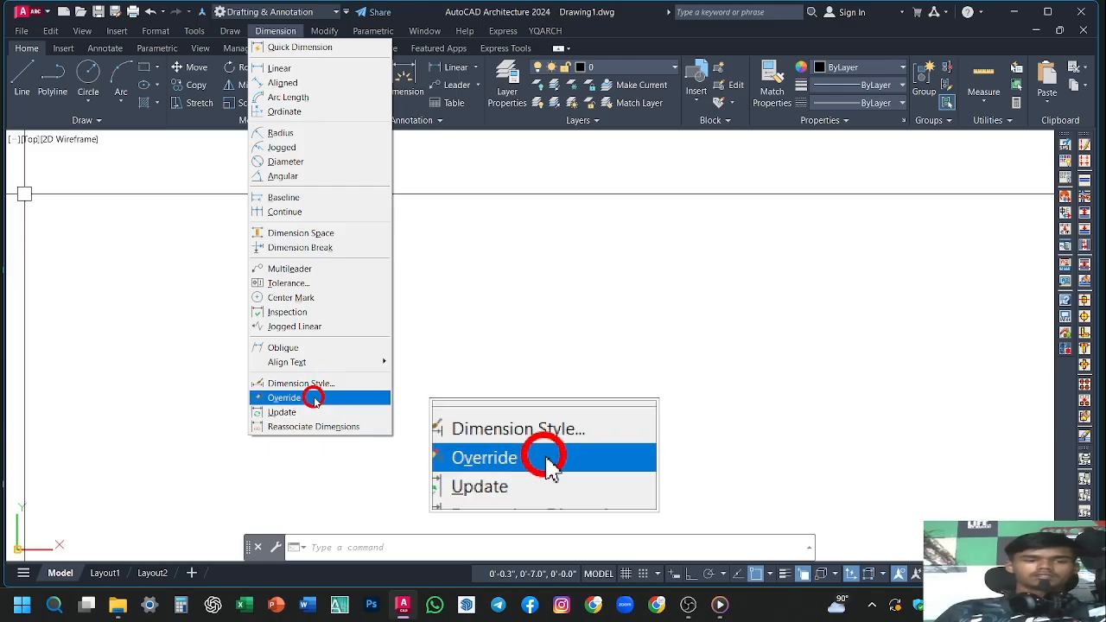
left_click(273, 31)
left_click(273, 31)
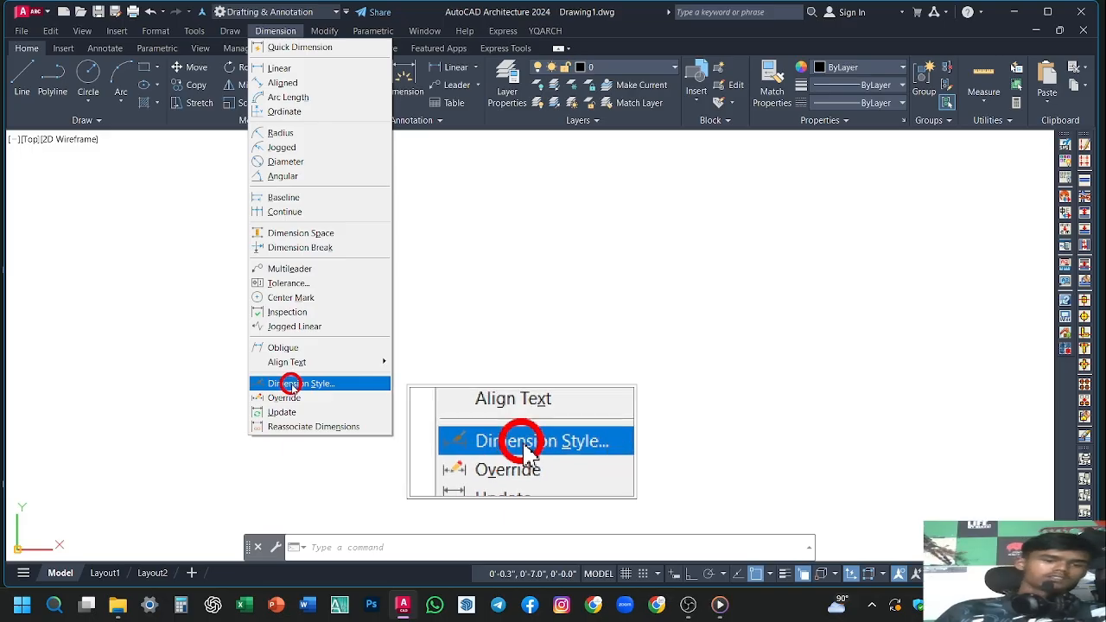
left_click(278, 386)
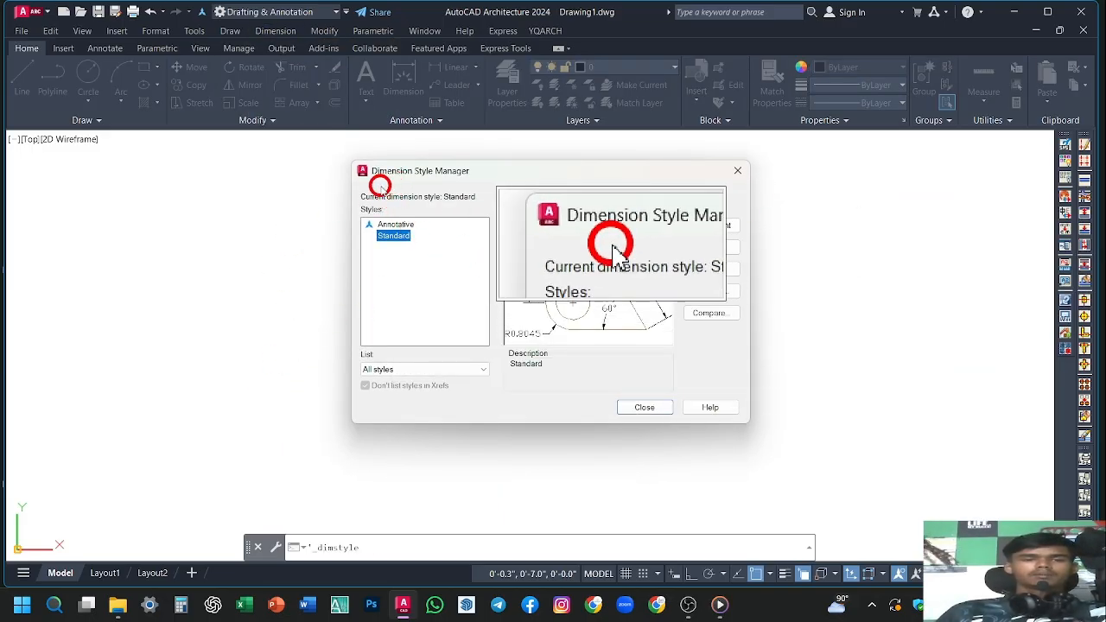
left_click(737, 173)
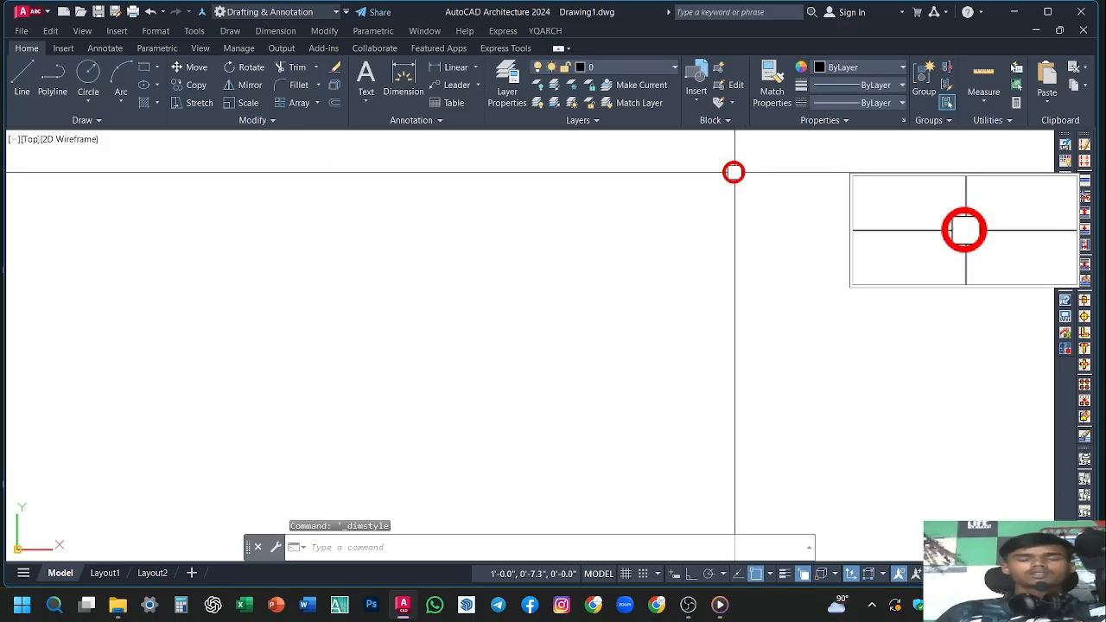
key("F1")
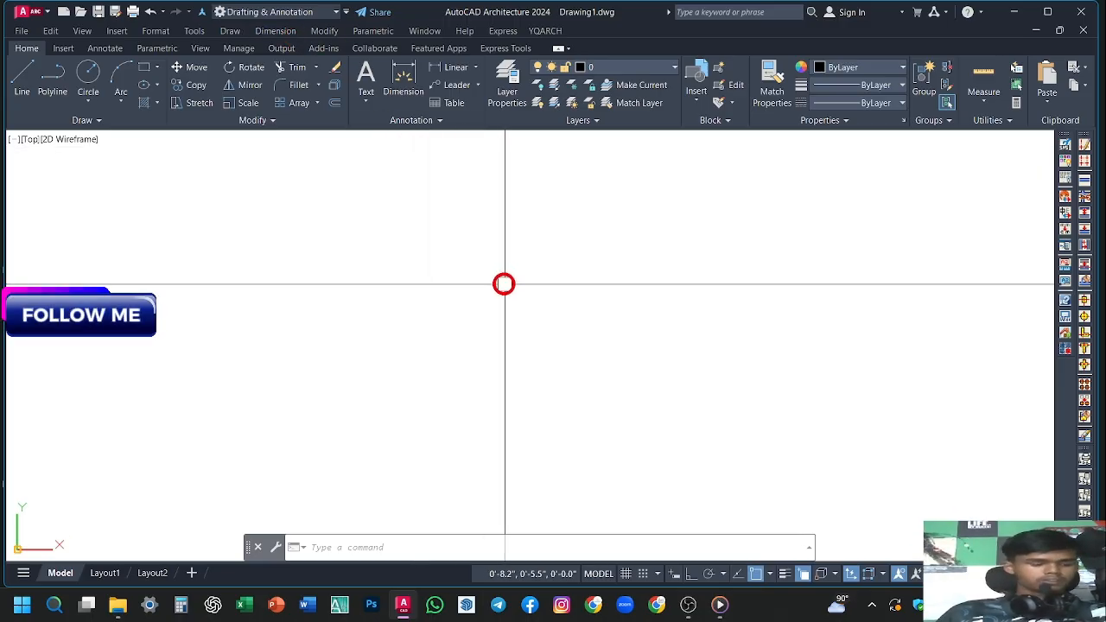
Modify the Standard dimension style so its primary linear units use the Engineering format with 0'-0.0" precision
type("D")
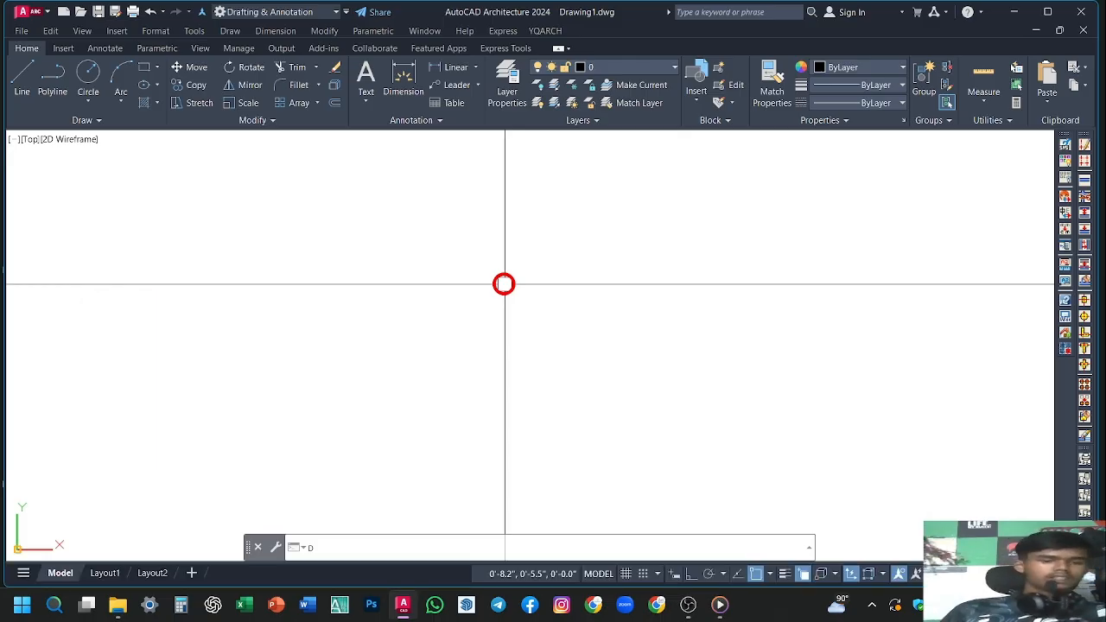
key("space")
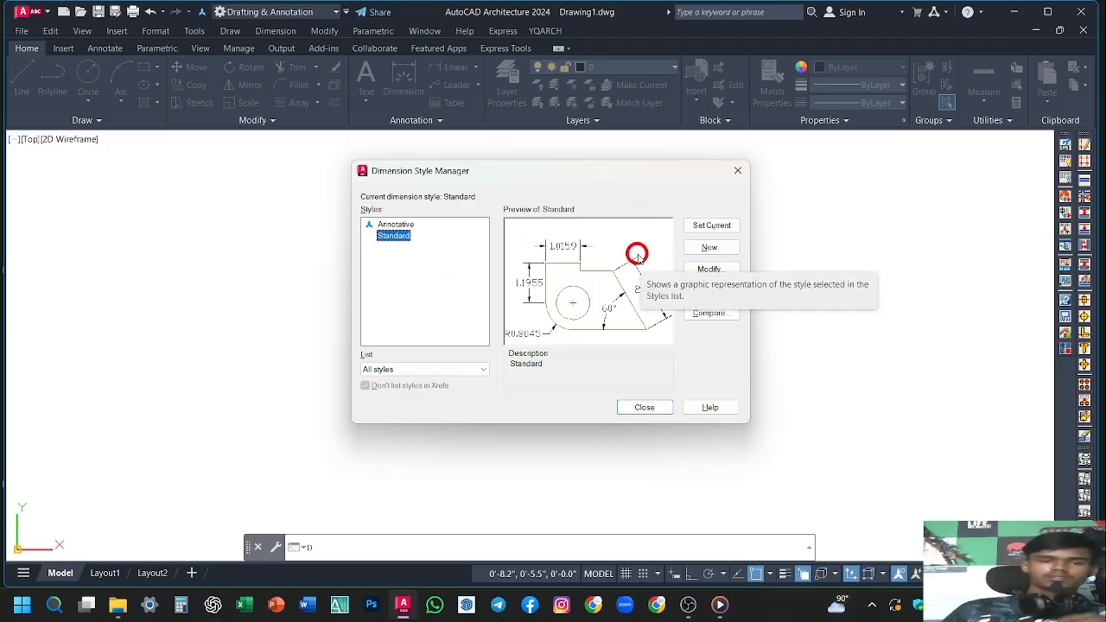
left_click(713, 269)
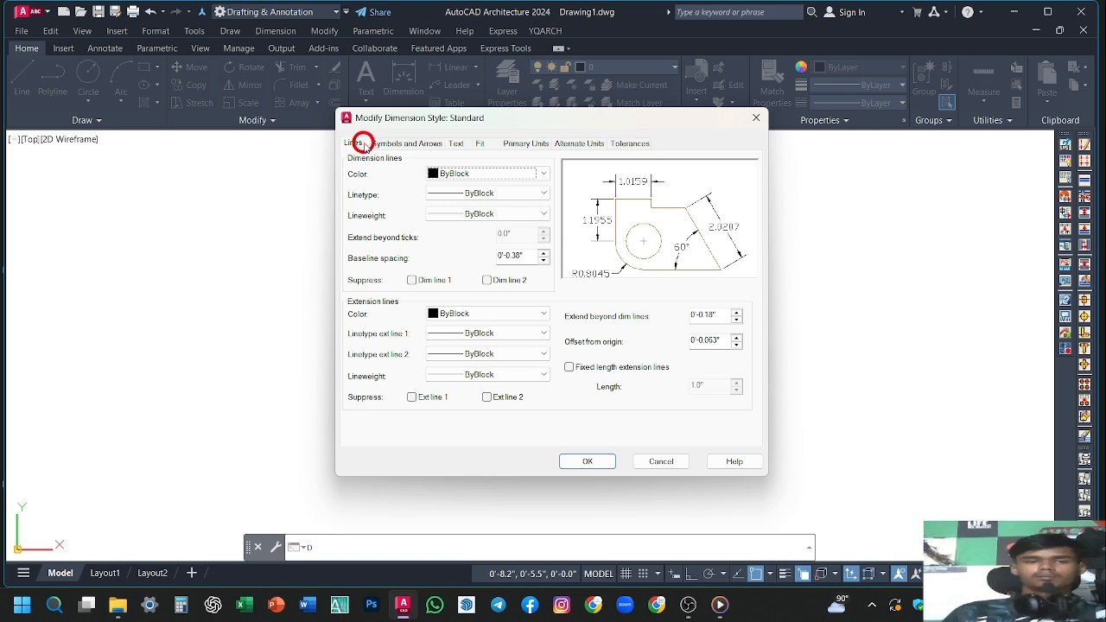
left_click(406, 143)
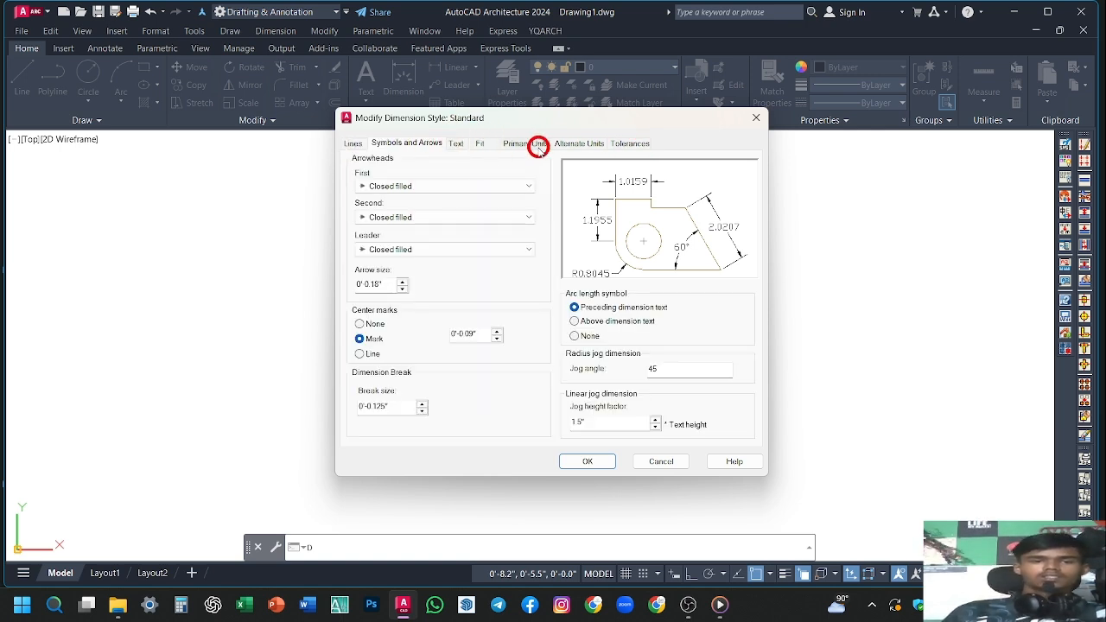
left_click(354, 144)
left_click(406, 143)
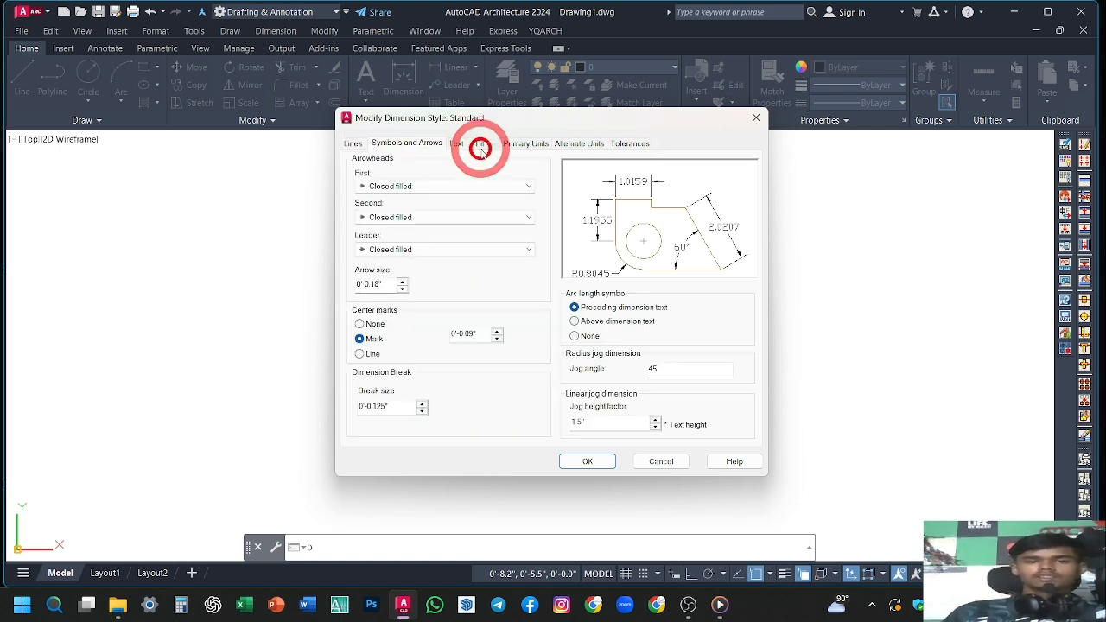
left_click(460, 144)
left_click(480, 145)
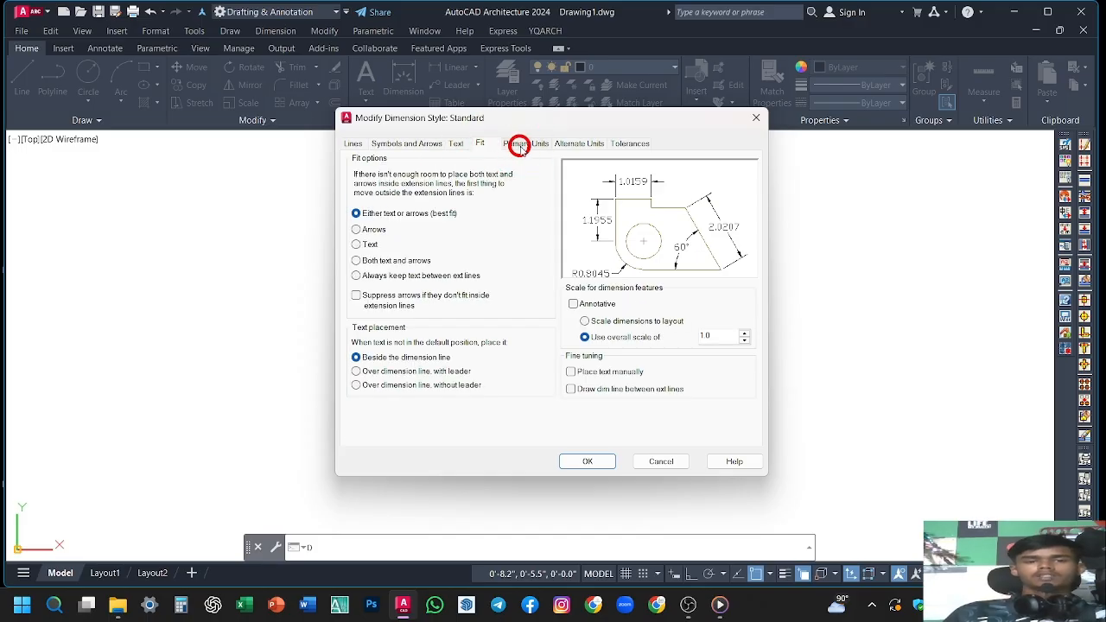
left_click(523, 143)
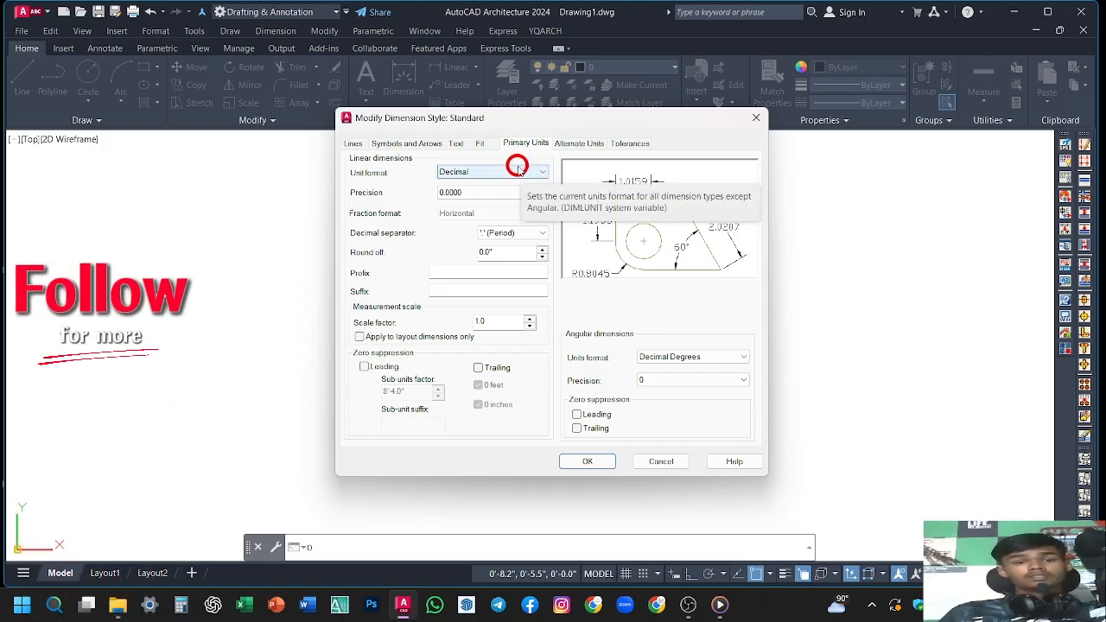
left_click(517, 167)
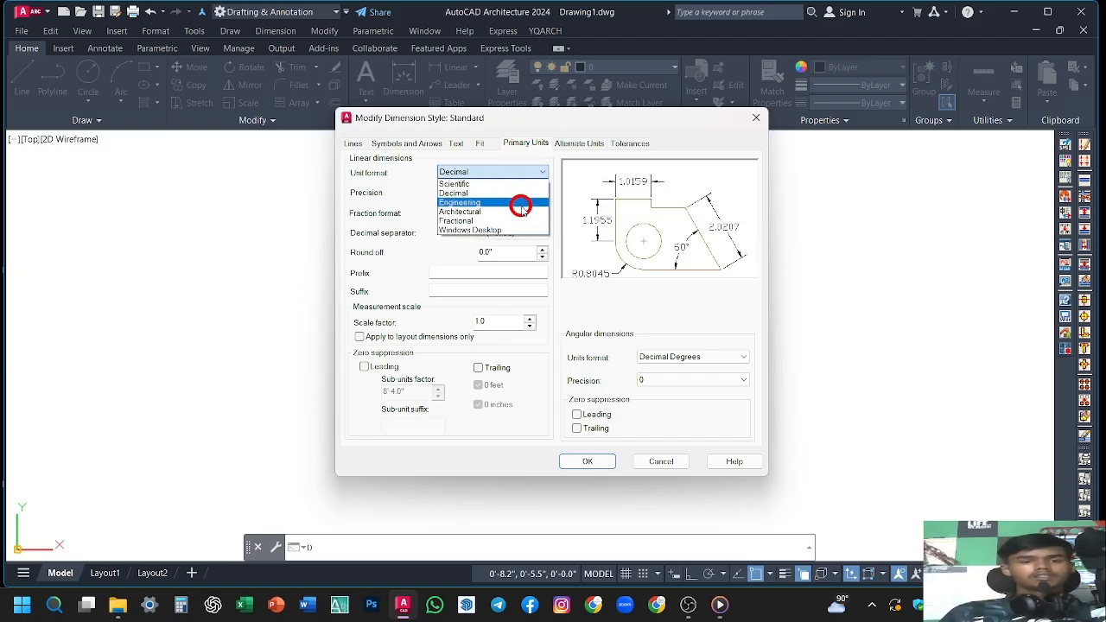
left_click(521, 204)
left_click(519, 192)
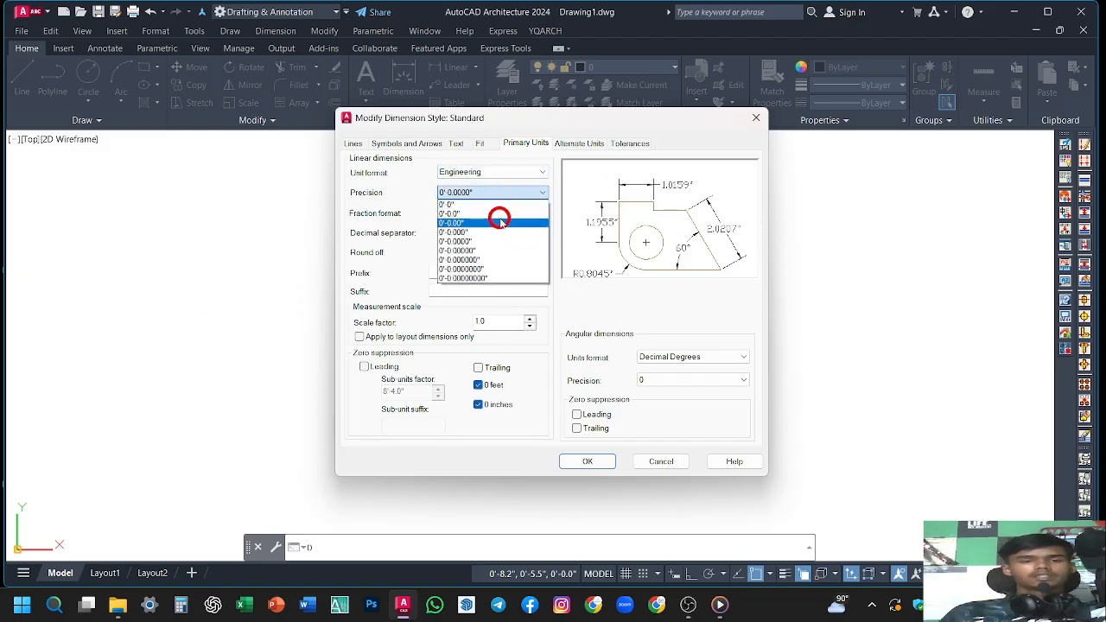
left_click(500, 215)
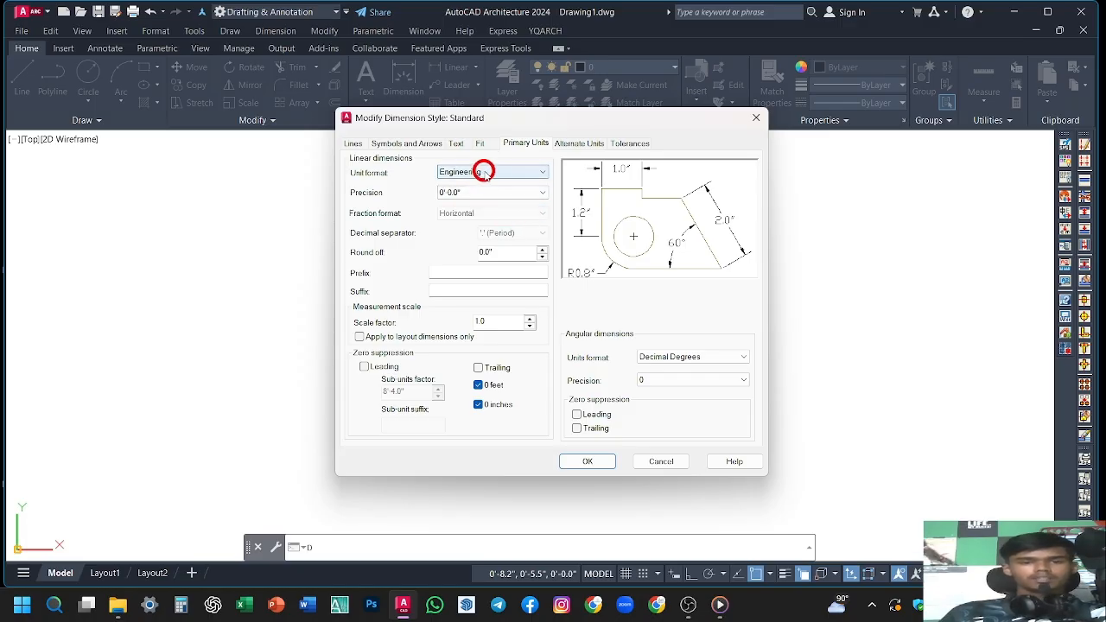
Change the font of the Standard text style used by the dimension style to Times New Roman
left_click(459, 143)
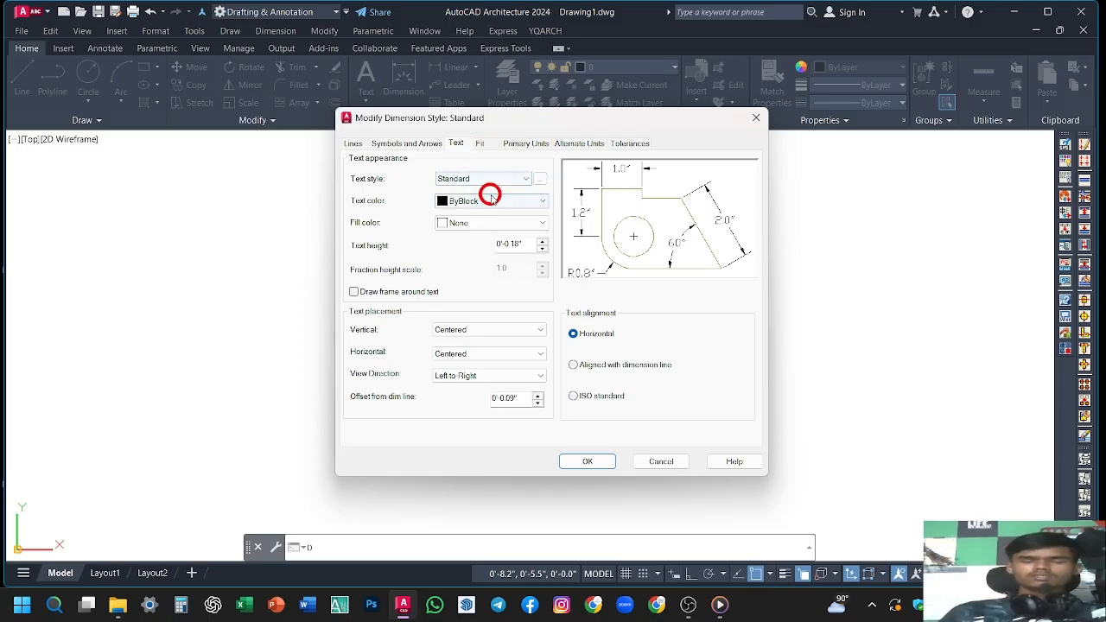
left_click(538, 179)
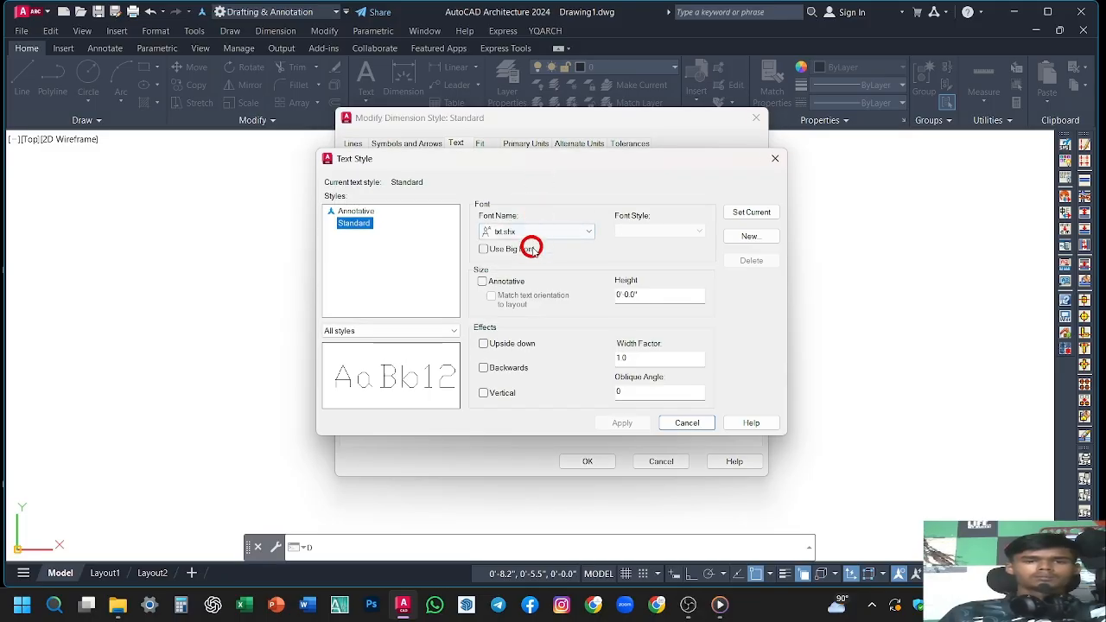
left_click(552, 232)
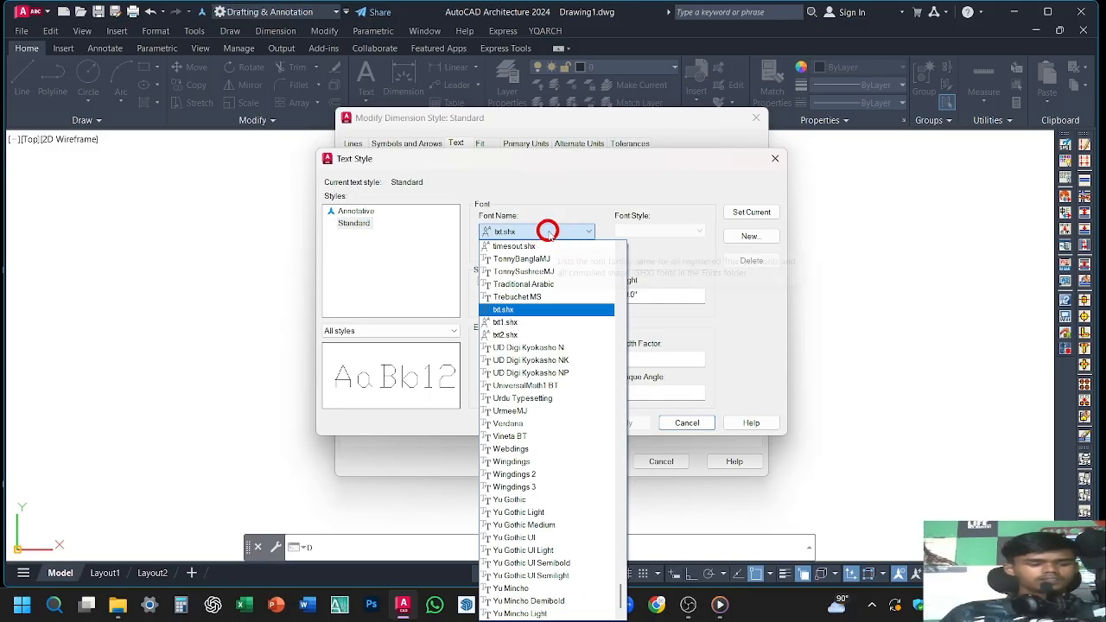
key("t")
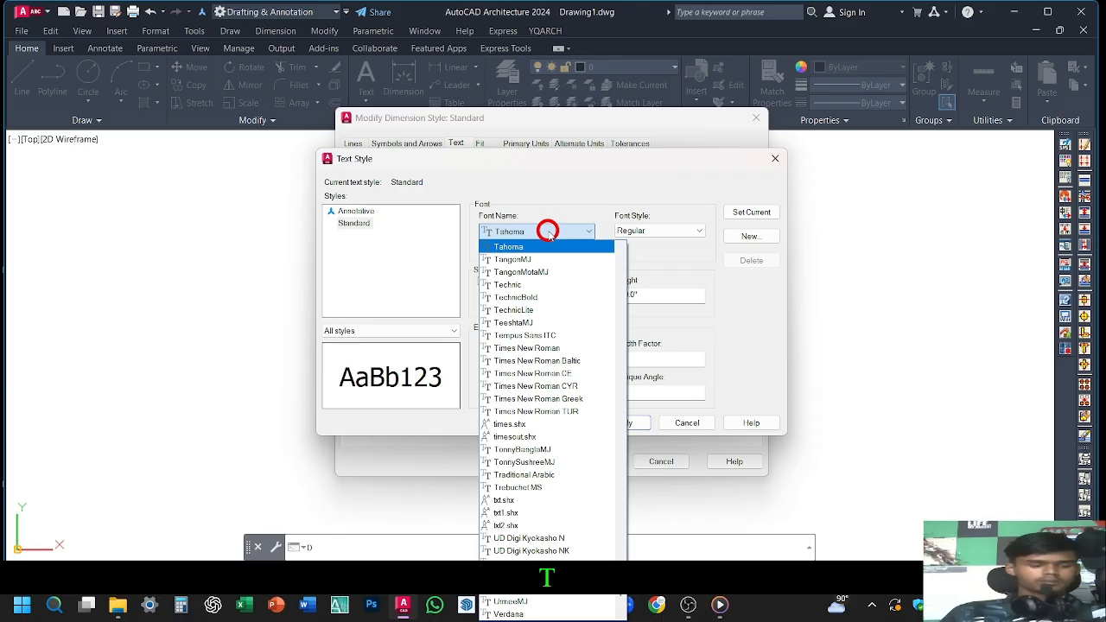
key("i")
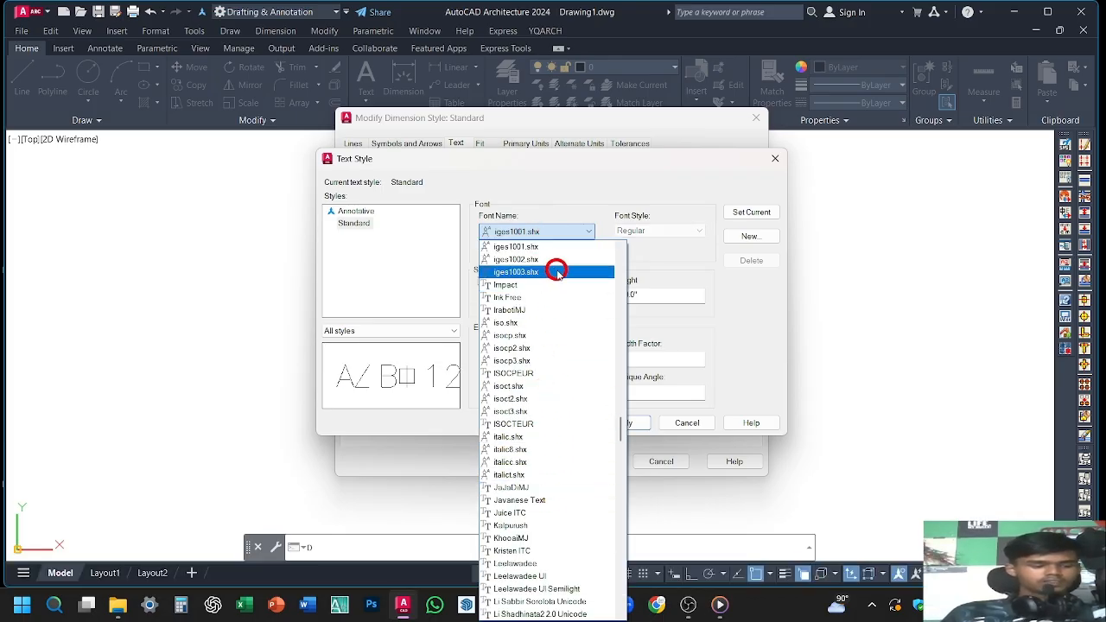
key("t")
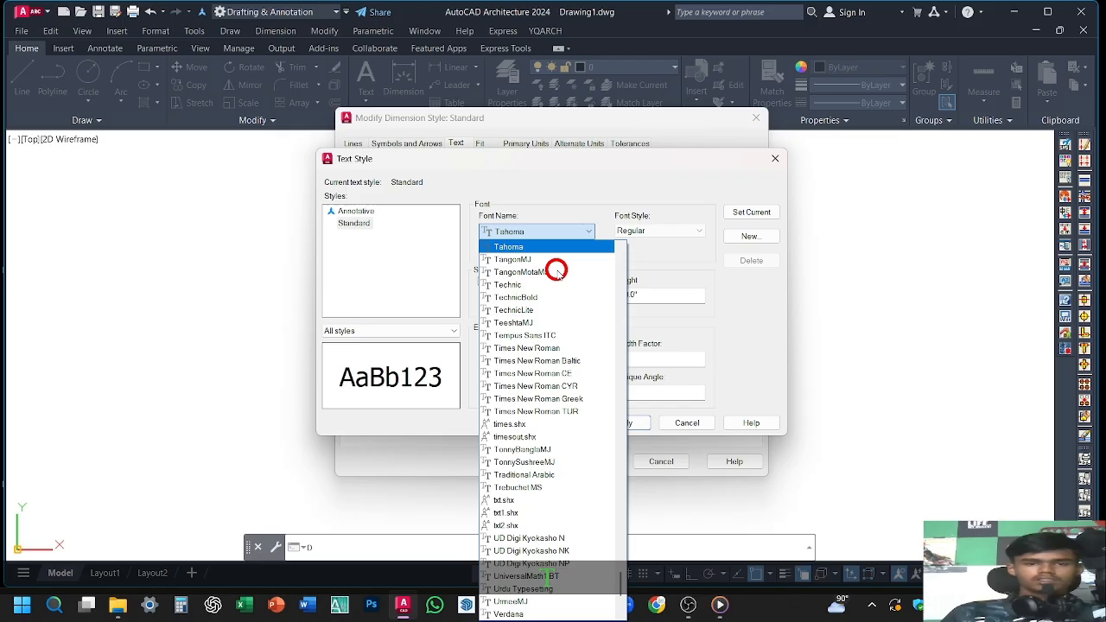
left_click(546, 348)
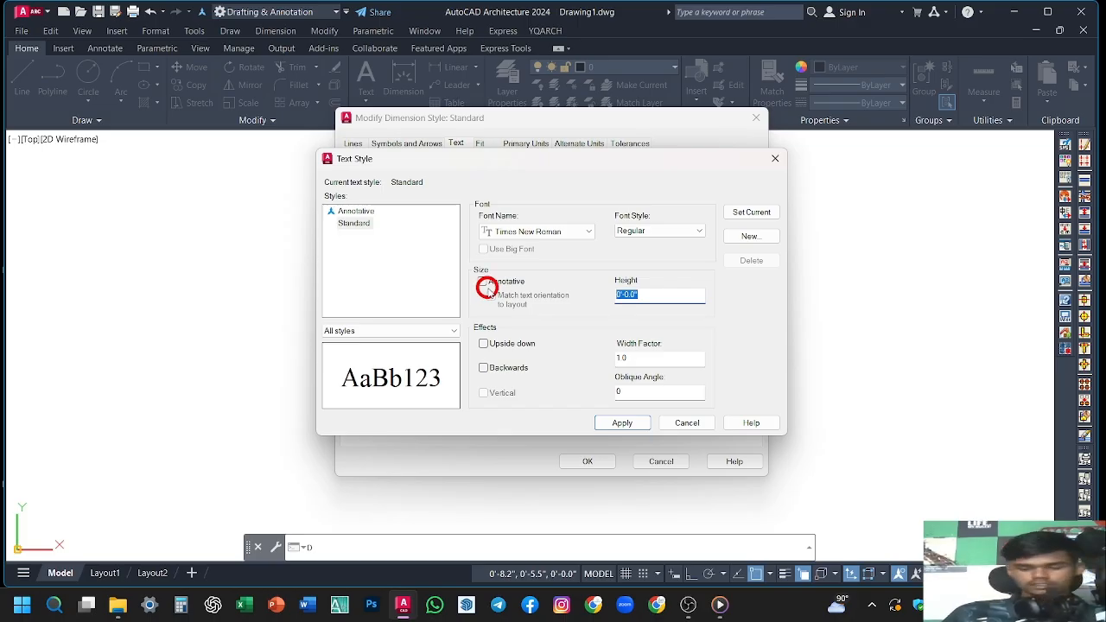
Set the Standard text style's height to 6 inches, apply it and return to the dimension style settings
type("6")
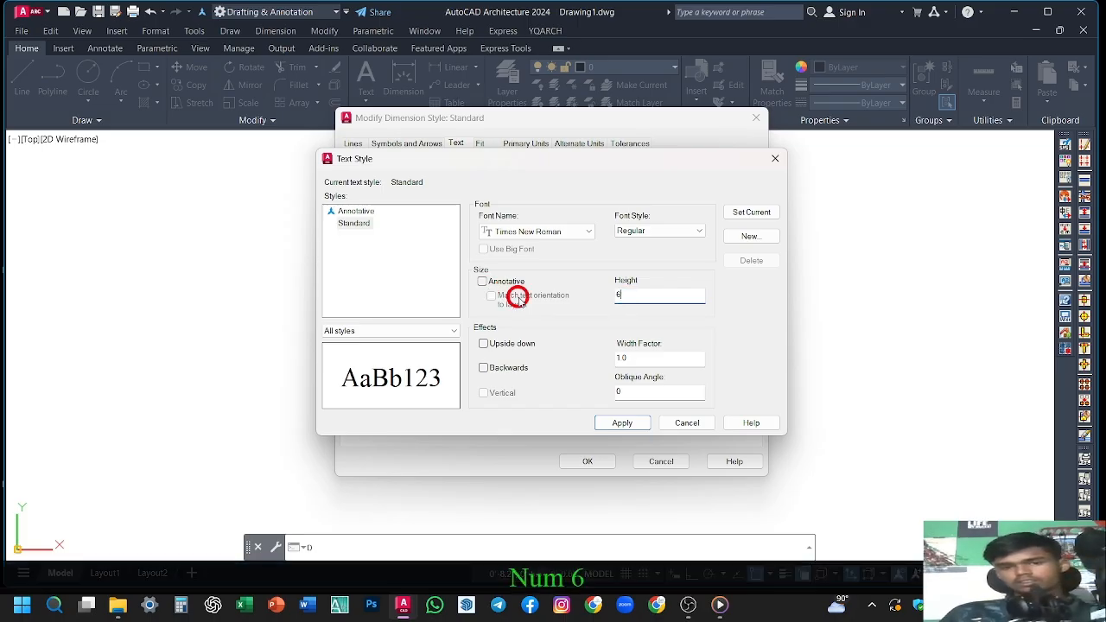
left_click(625, 423)
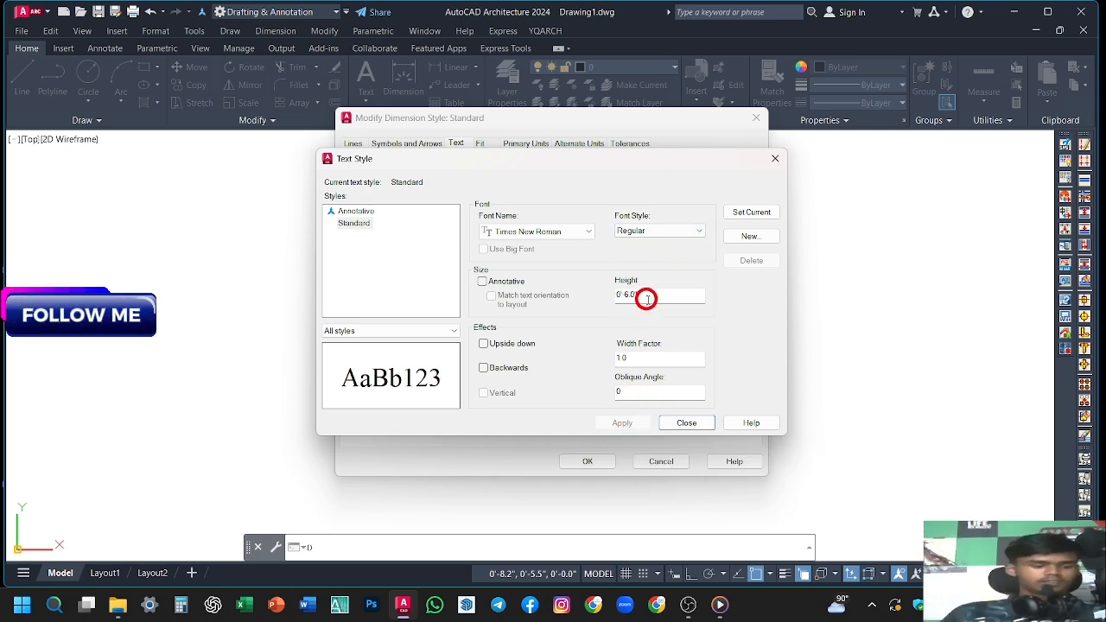
key("F2")
key("F2")
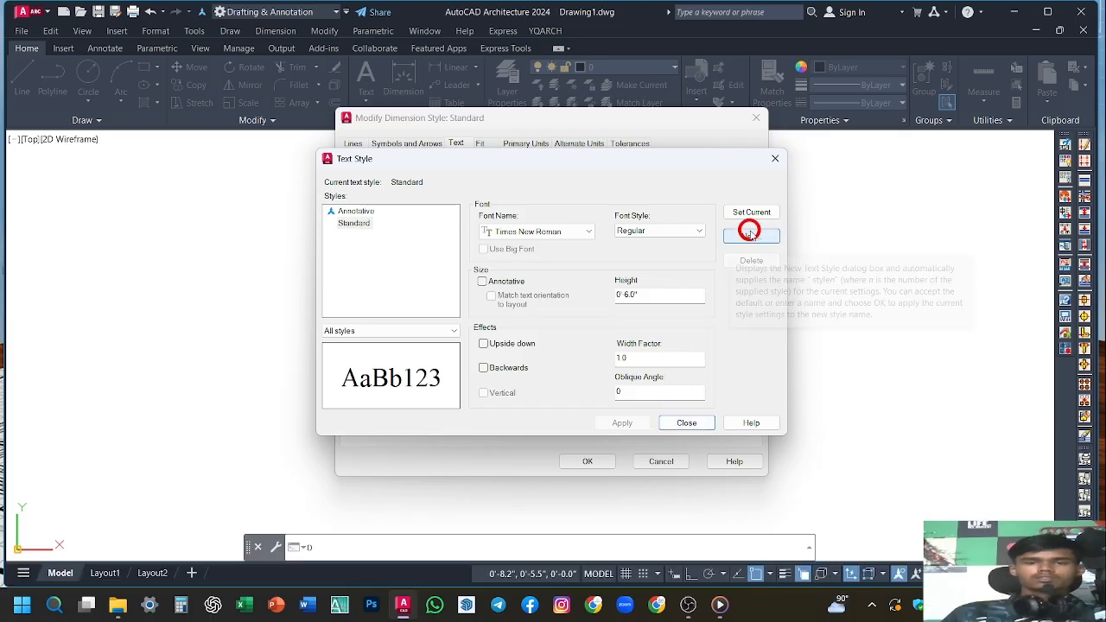
left_click(686, 422)
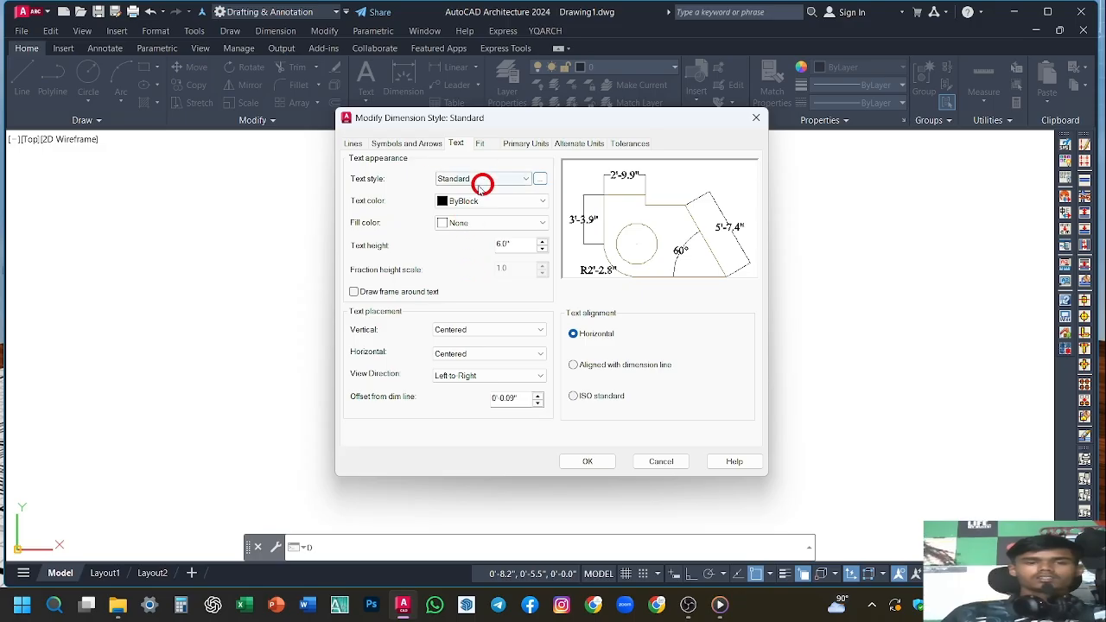
Confirm the modified Standard dimension style, leave the style manager and maximize the program window
left_click(414, 143)
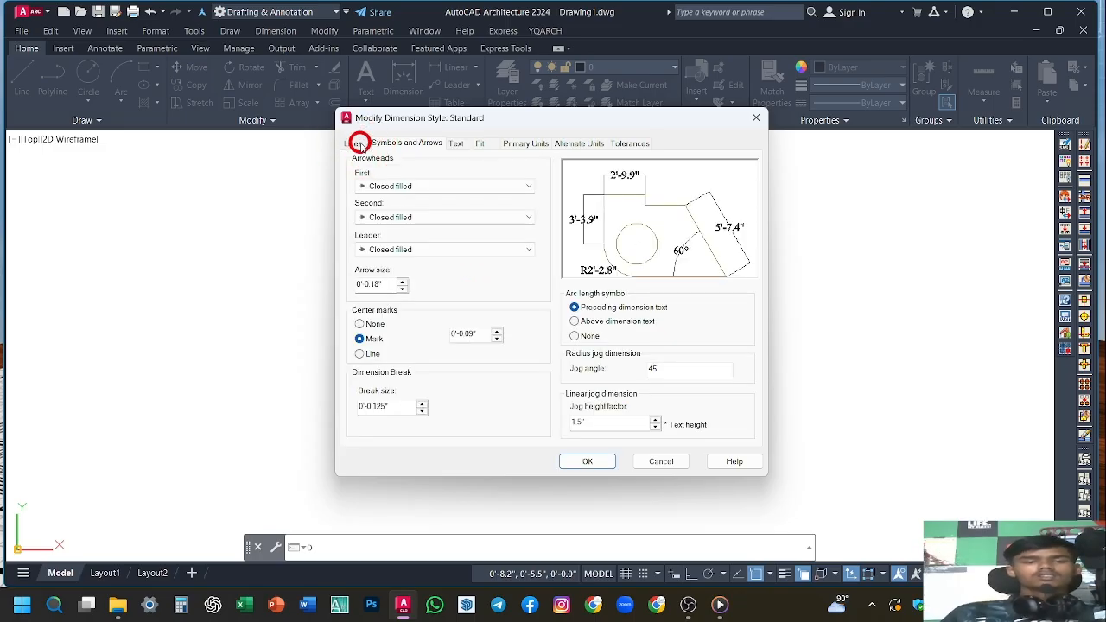
left_click(527, 145)
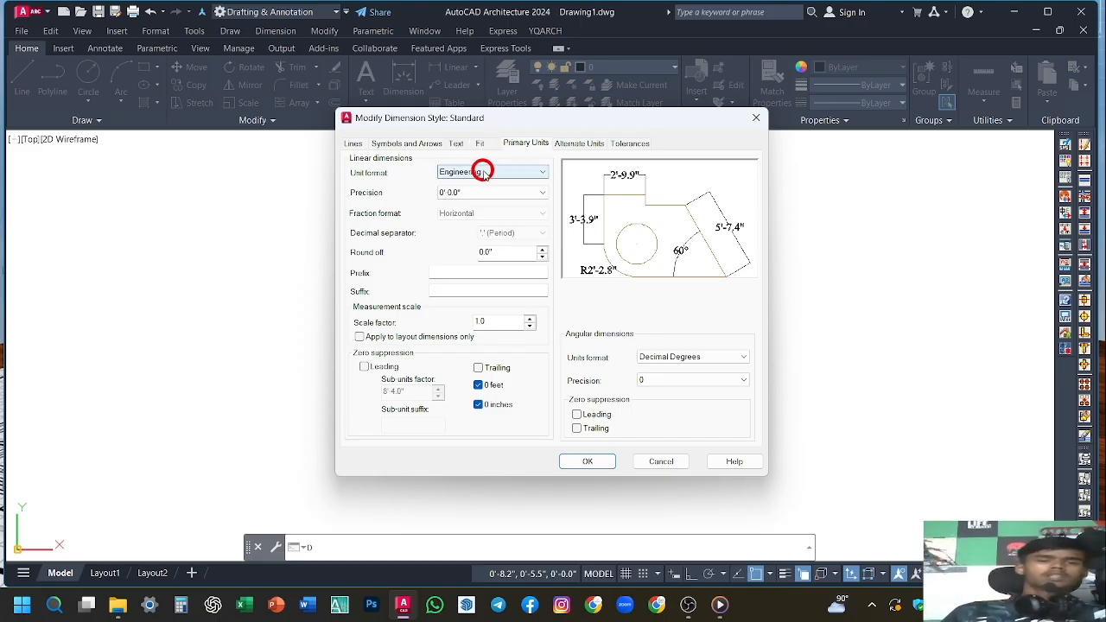
left_click(581, 462)
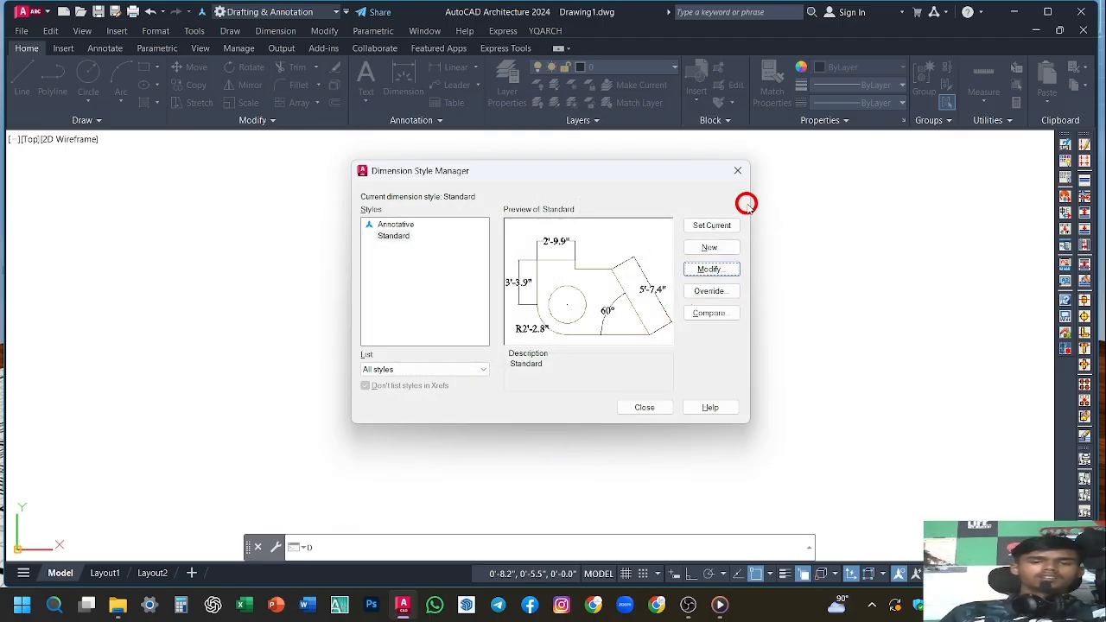
left_click(654, 407)
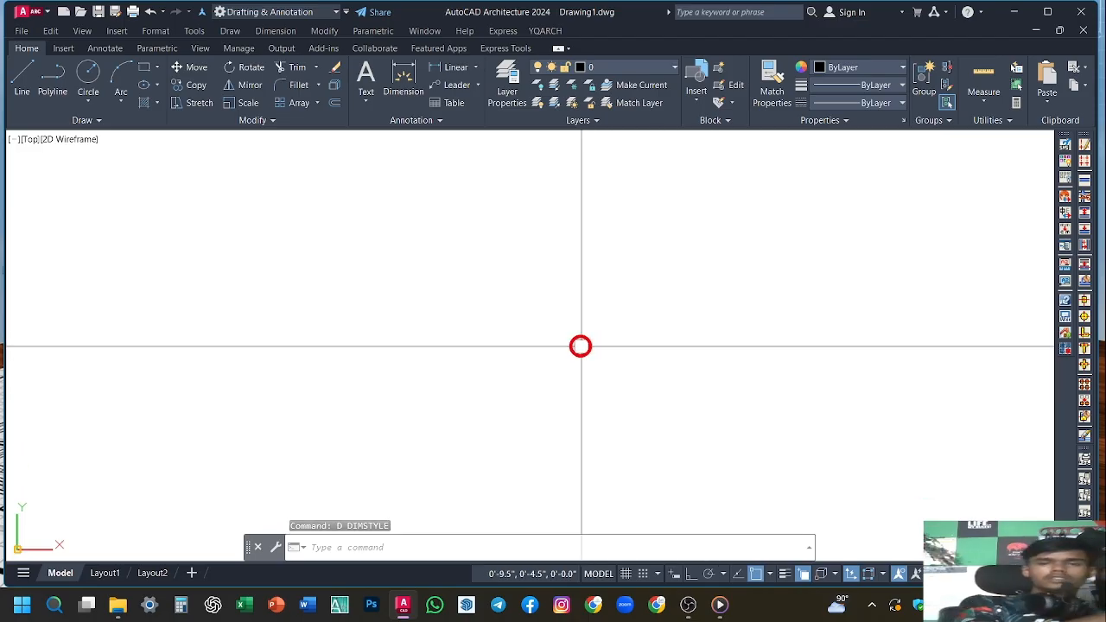
left_click(1047, 13)
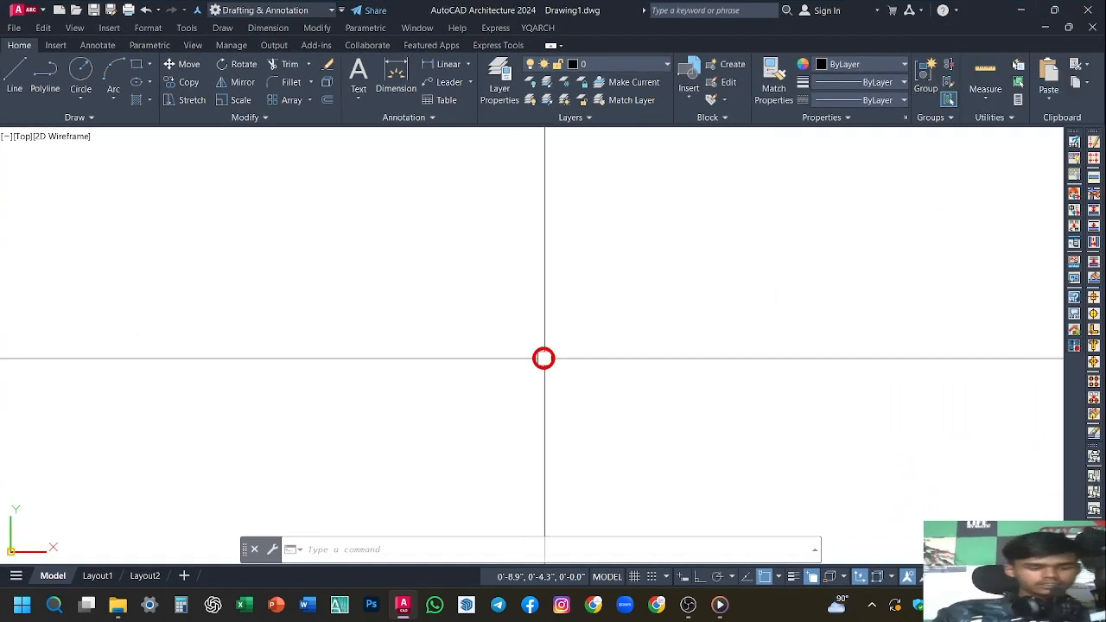
Draw a horizontal line about 3 inches long in the empty drawing with Ortho mode turned on
type("L")
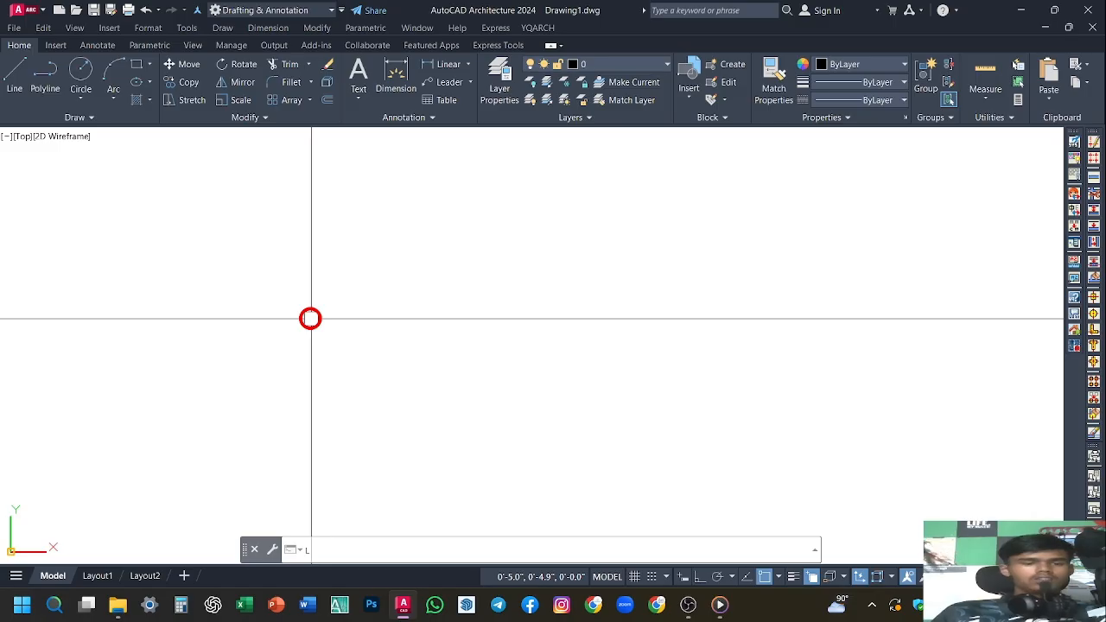
key("space")
left_click(307, 317)
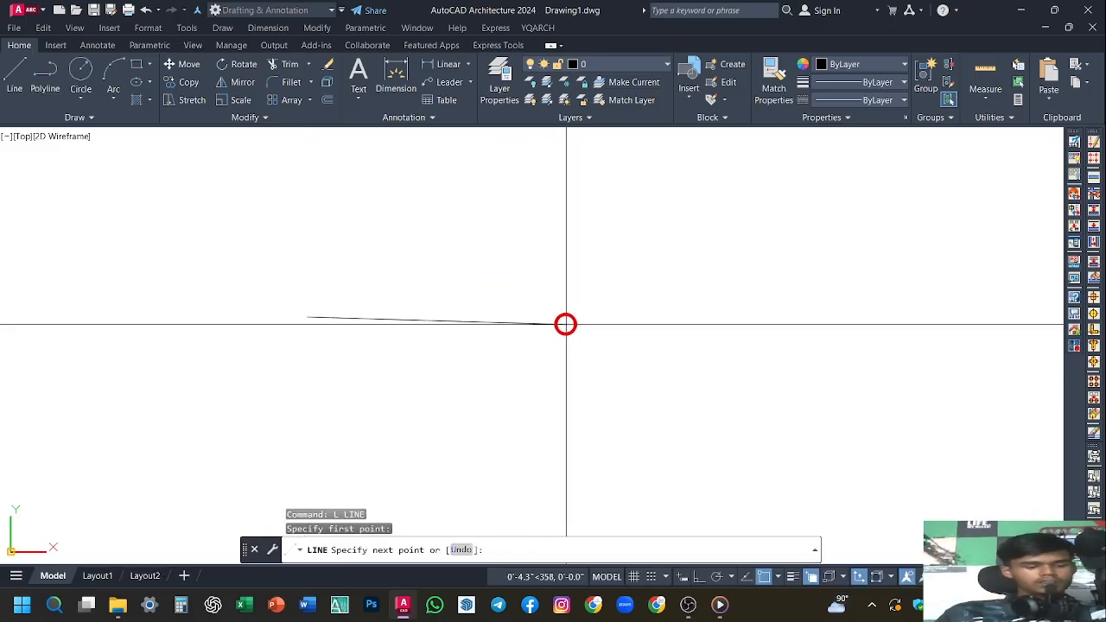
key("F8")
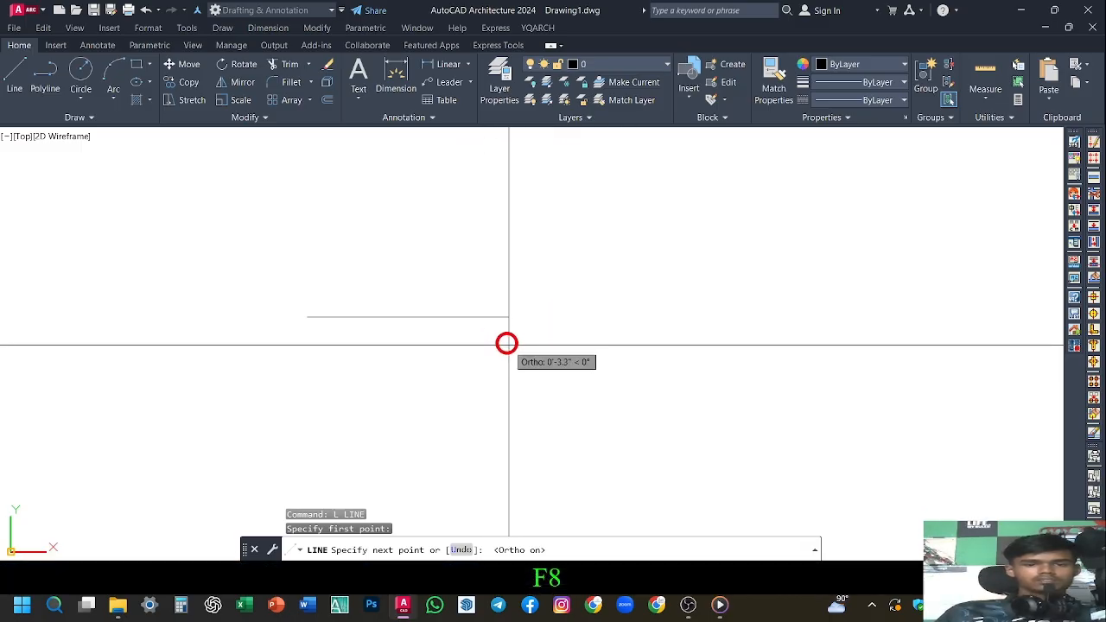
left_click(503, 336)
key("space")
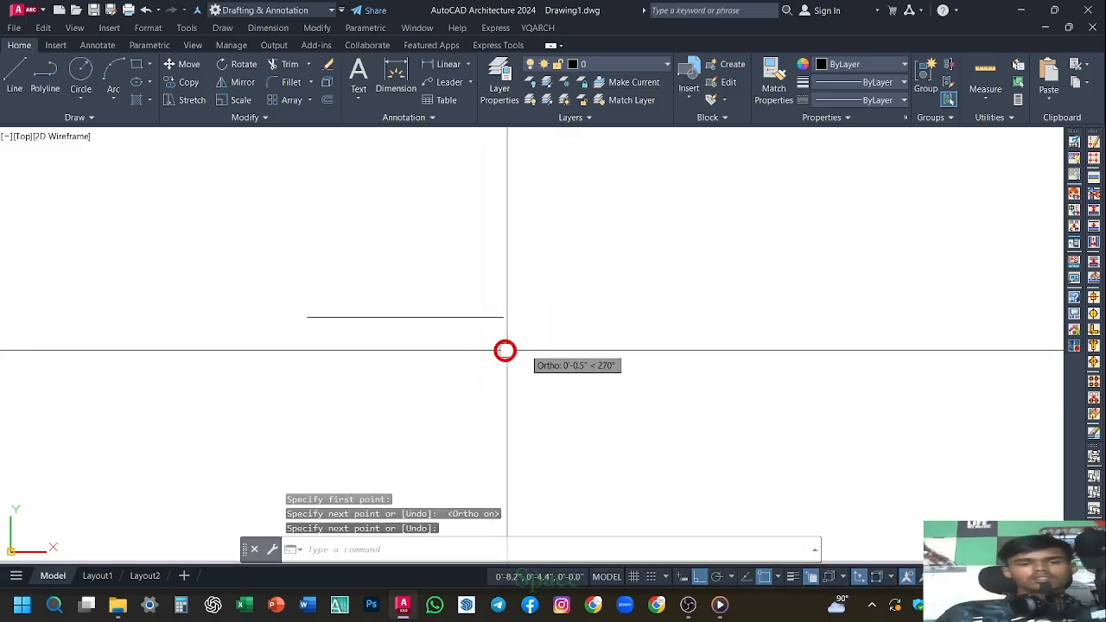
Draw a second horizontal line 5' long to the right, starting slightly below the short line
type("l")
key("space")
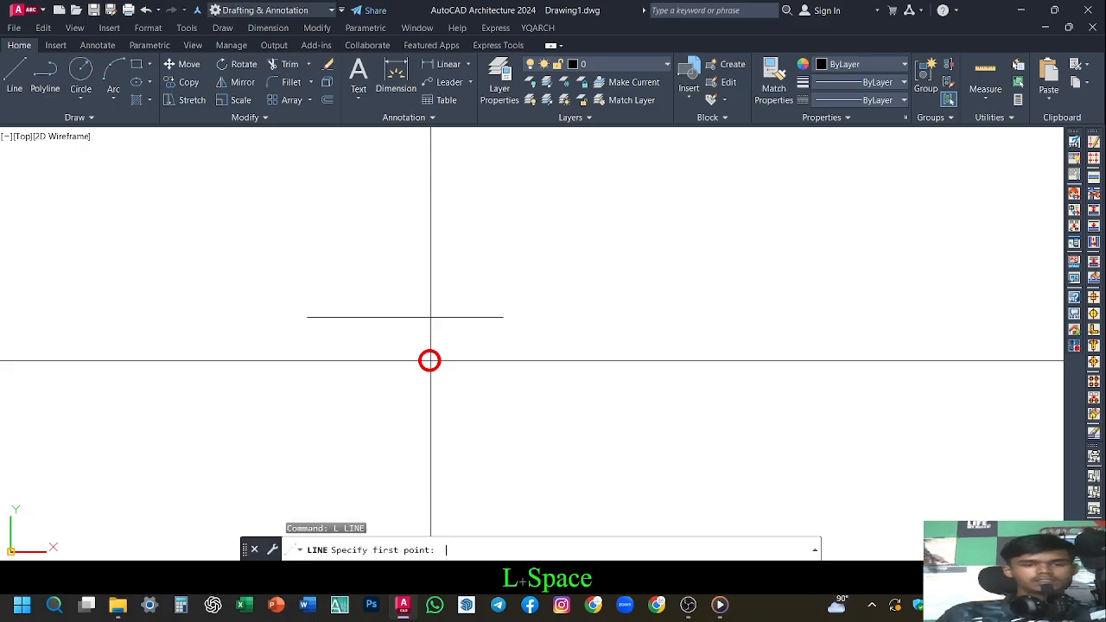
left_click(392, 371)
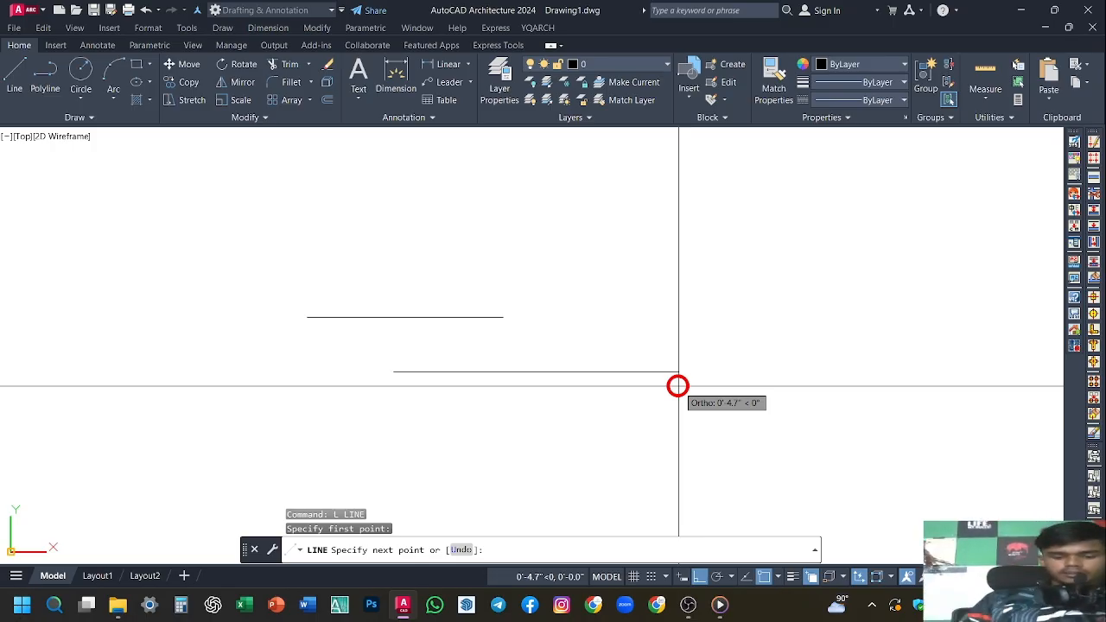
type("5")
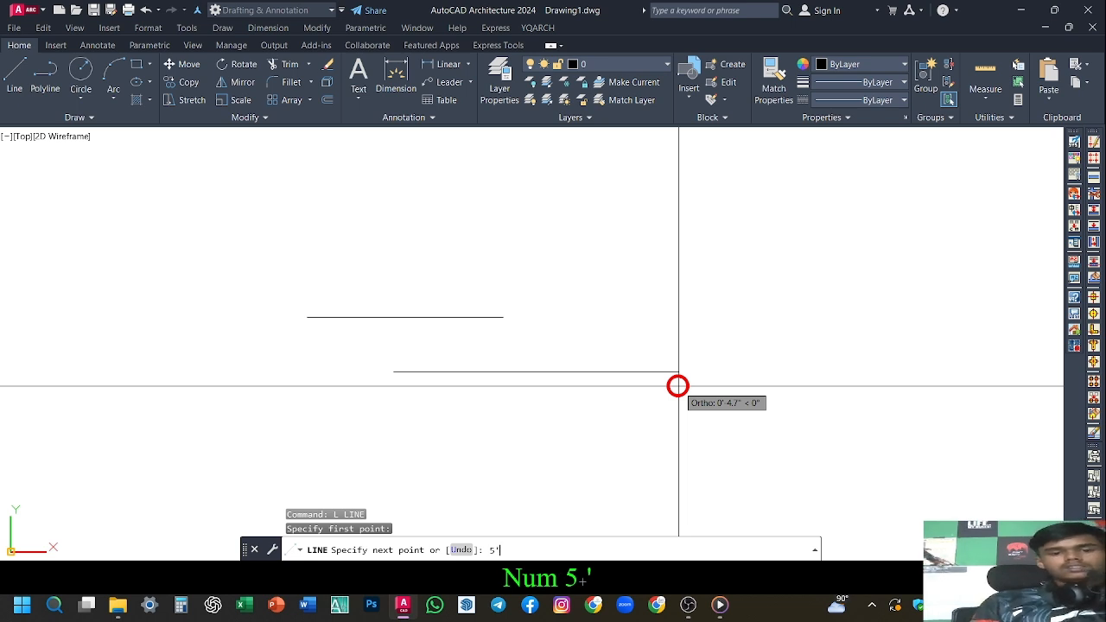
type("'")
key("Return")
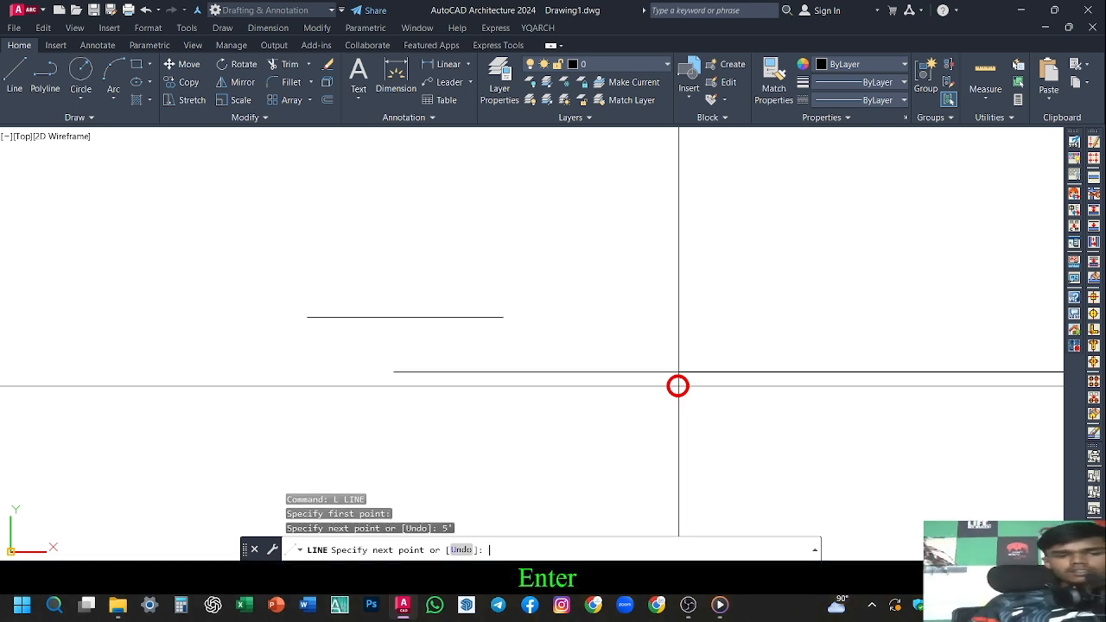
key("Escape")
scroll(769, 383, "down", 5)
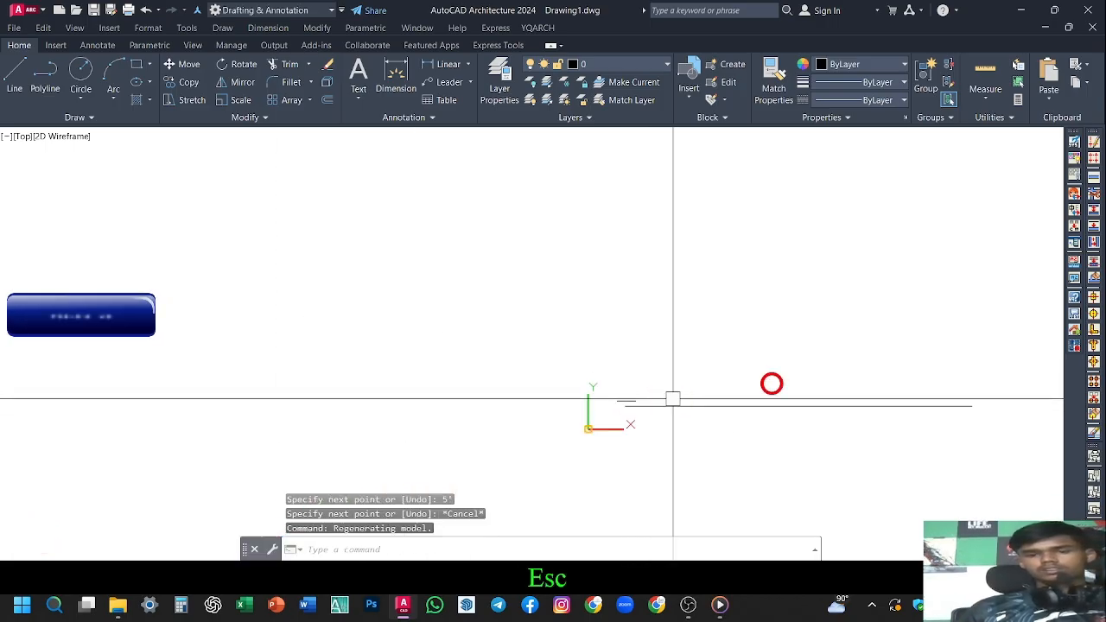
scroll(776, 331, "up", 5)
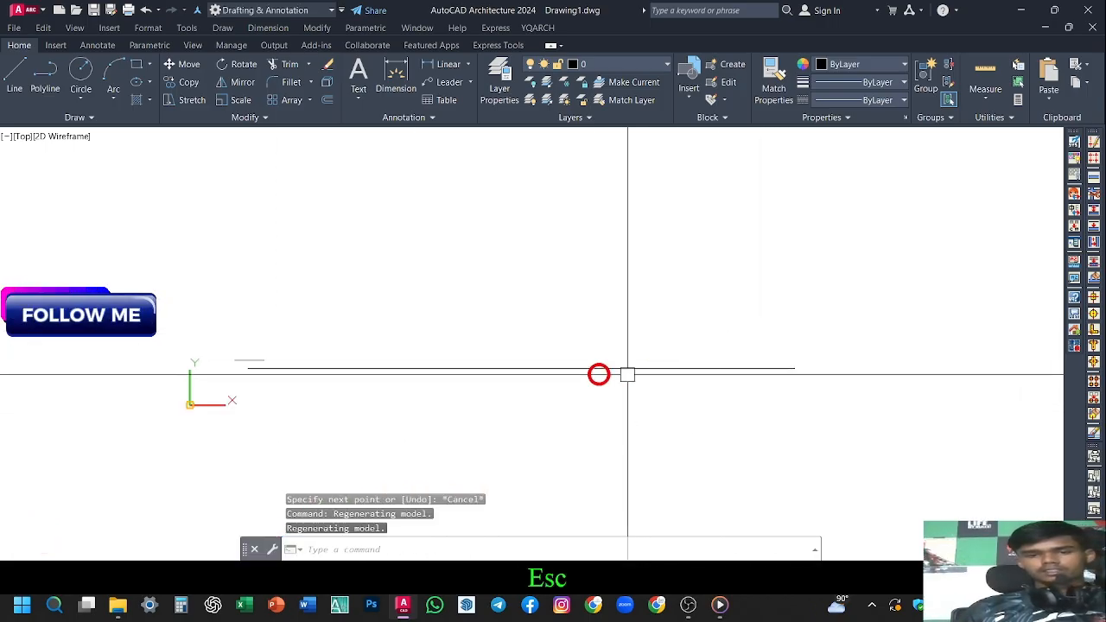
left_click(245, 353)
key("Escape")
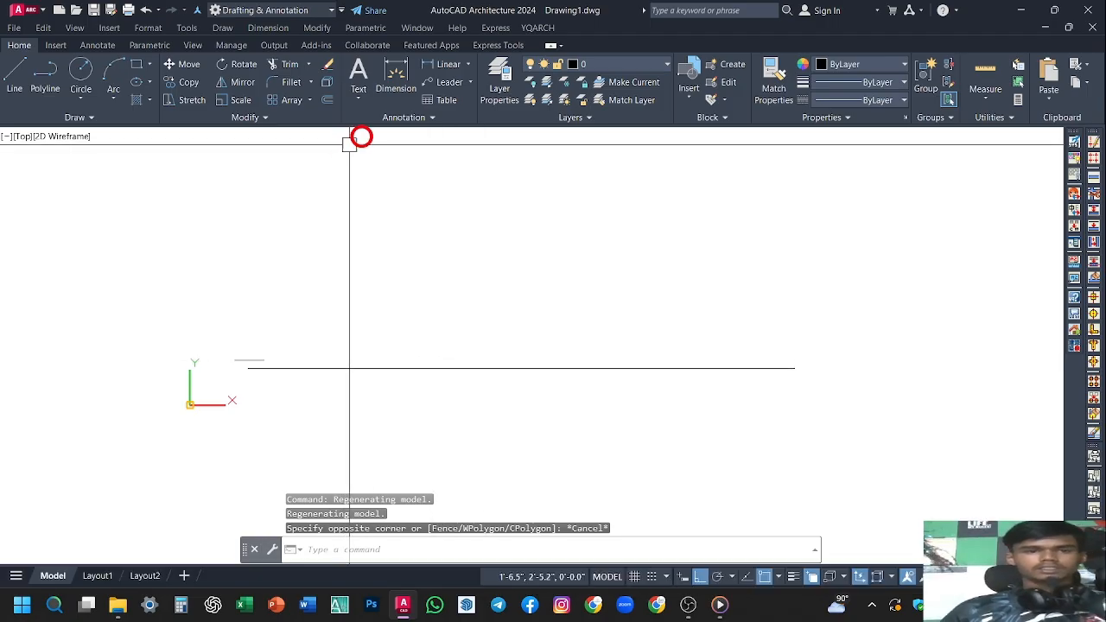
Dimension the long horizontal line between its two endpoints, placing the dimension line below it
left_click(402, 82)
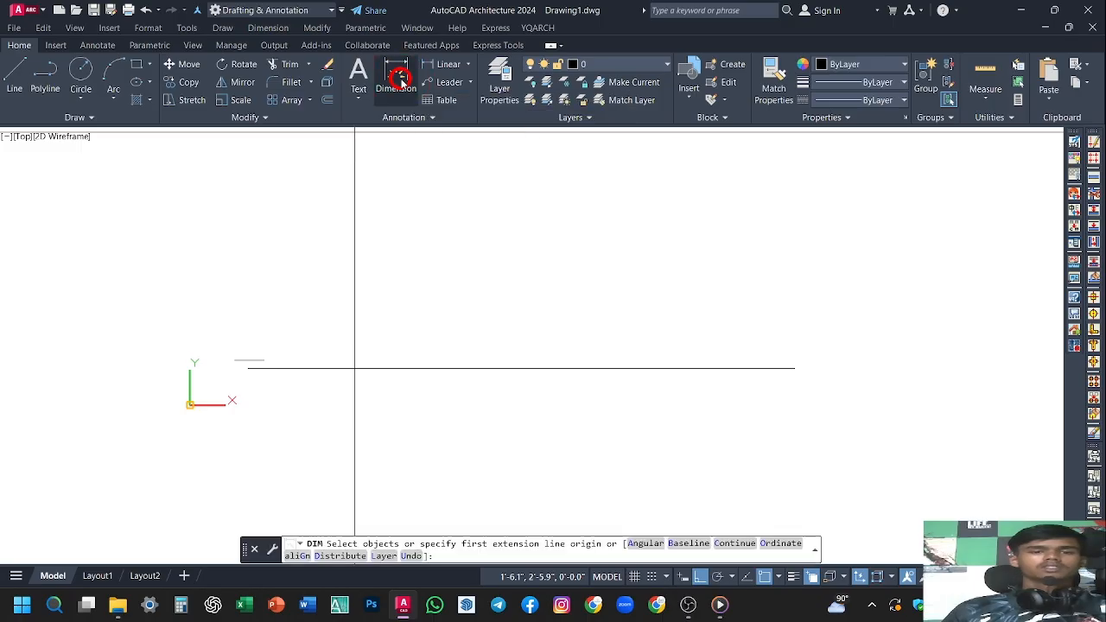
left_click(248, 368)
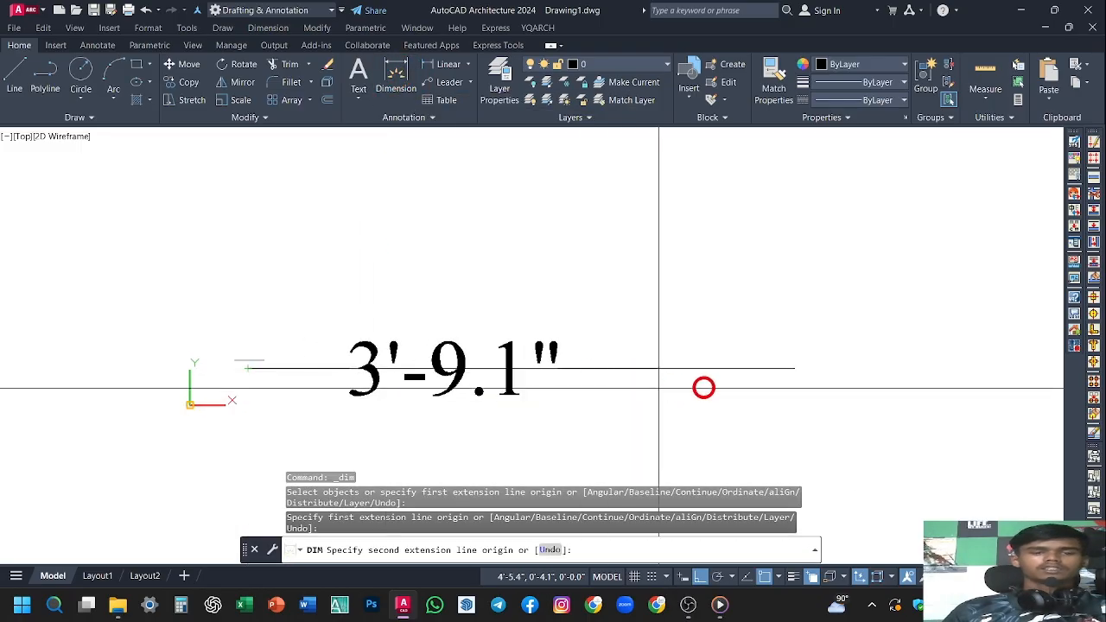
left_click(794, 369)
left_click(795, 411)
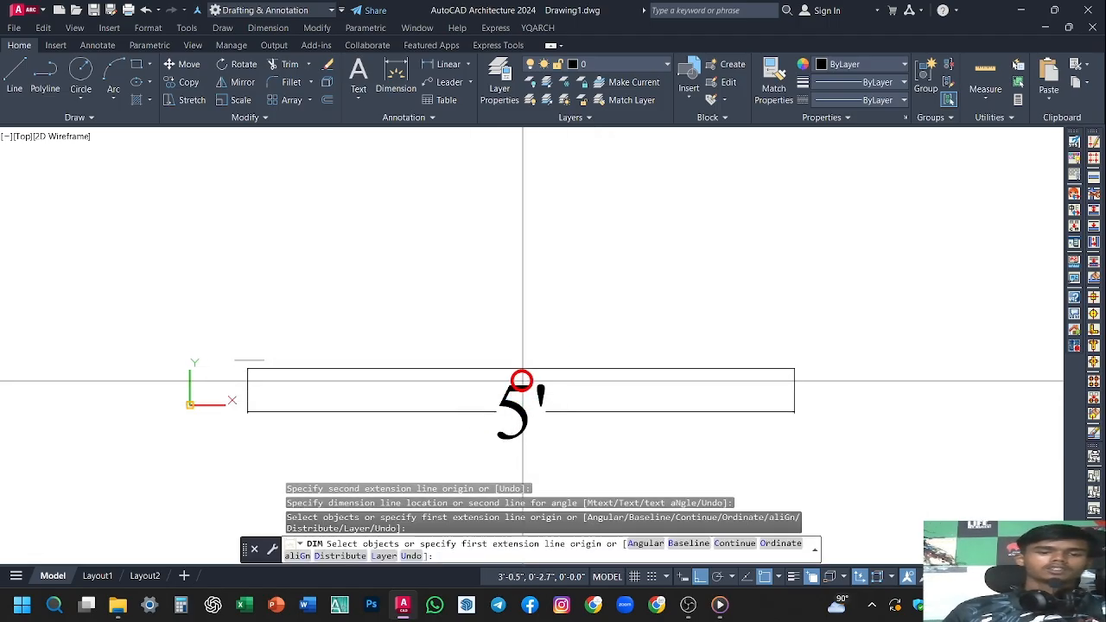
key("Escape")
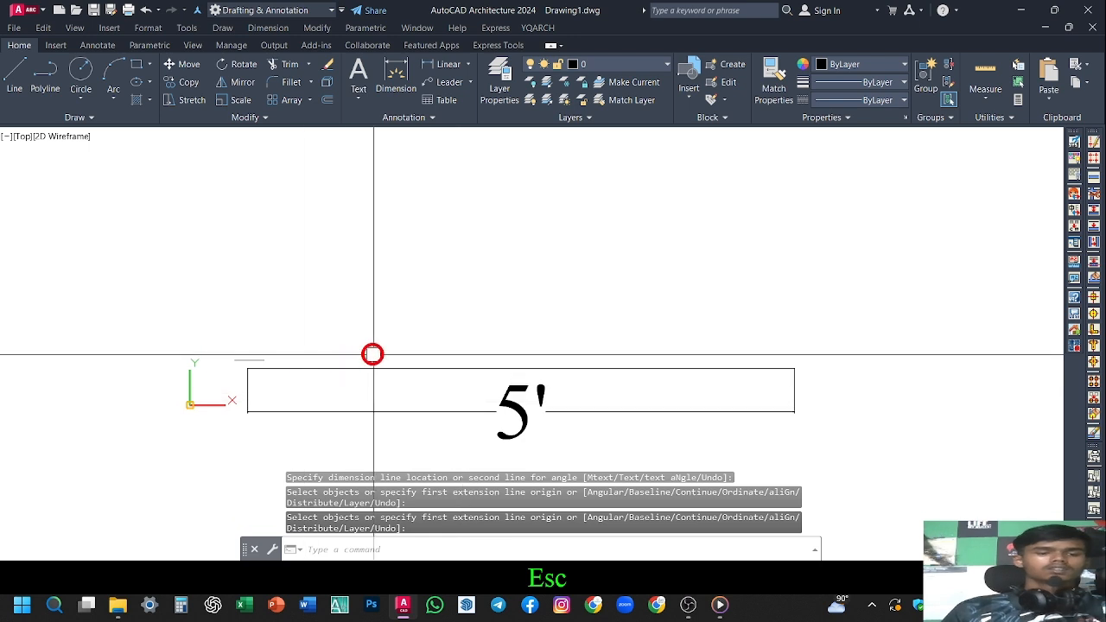
scroll(491, 297, "down", 5)
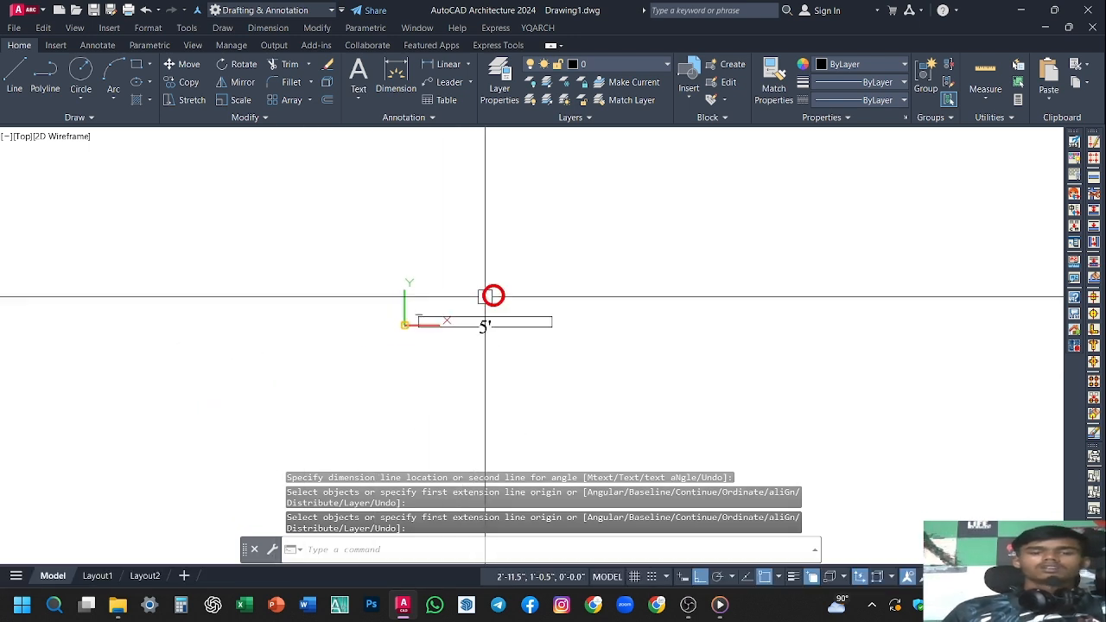
scroll(596, 278, "up", 5)
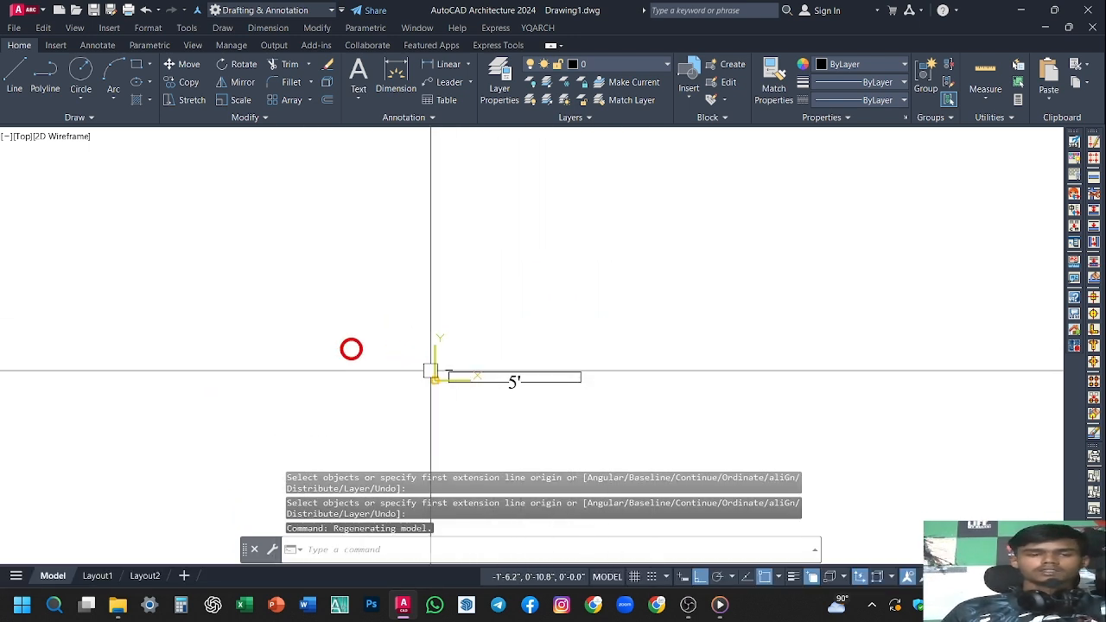
scroll(441, 374, "up", 5)
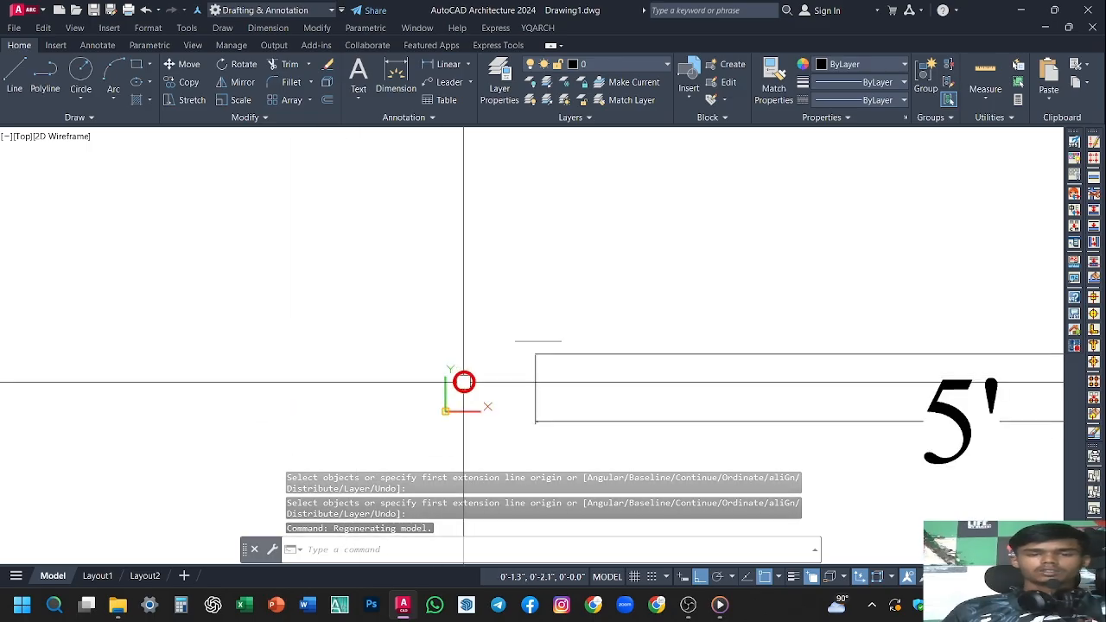
scroll(398, 435, "down", 3)
key("F1")
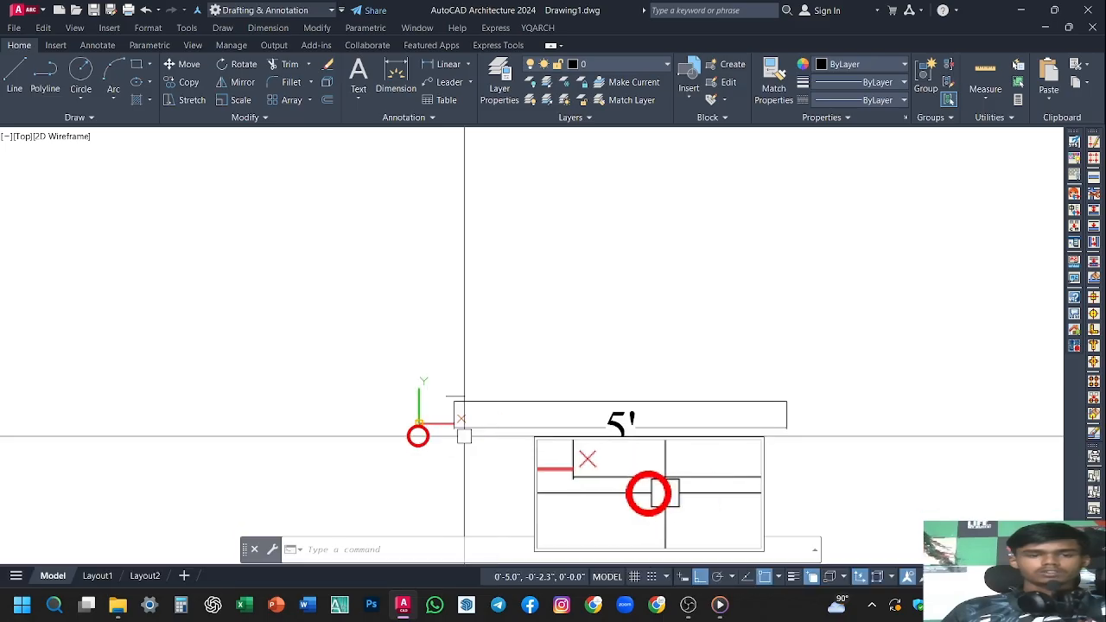
Turn off the display of the UCS icon at the origin through the icon's own settings
key("F1")
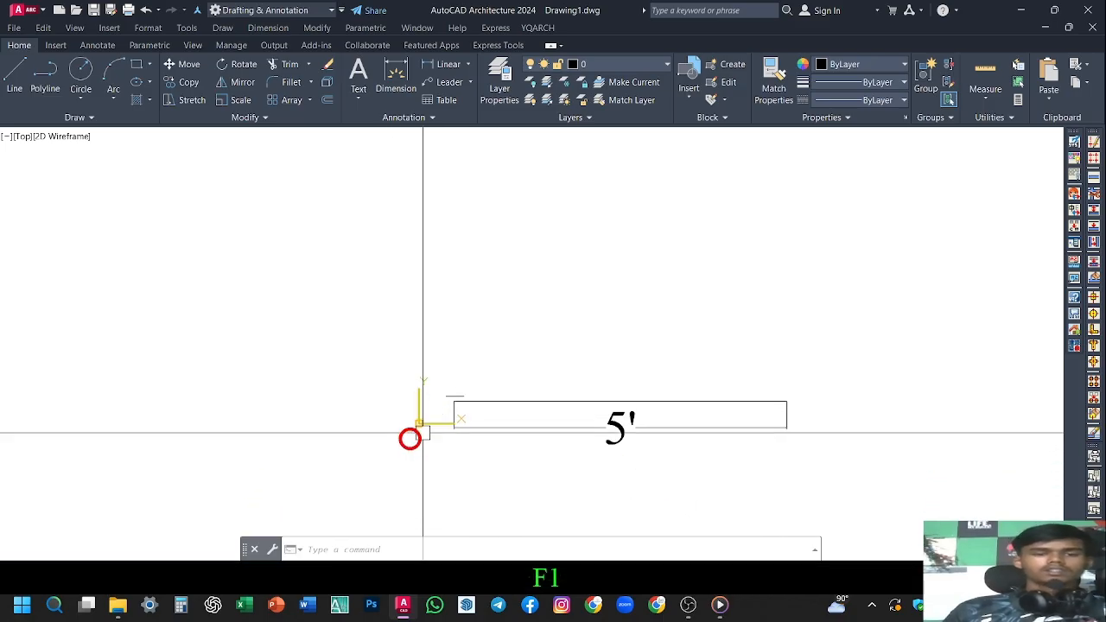
scroll(547, 363, "down", 4)
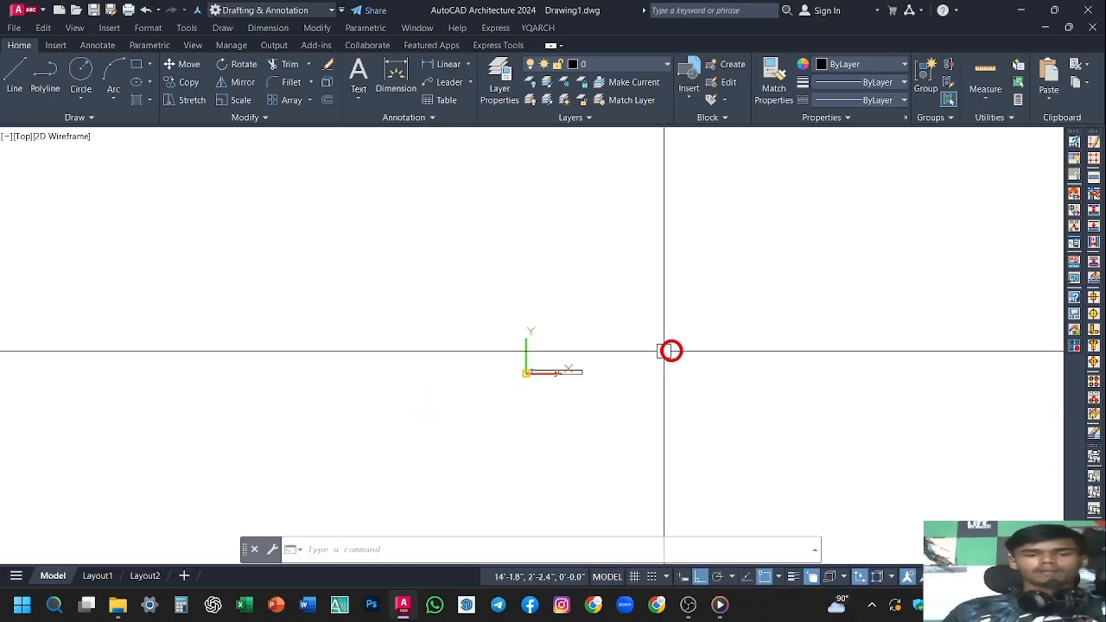
scroll(779, 304, "down", 10)
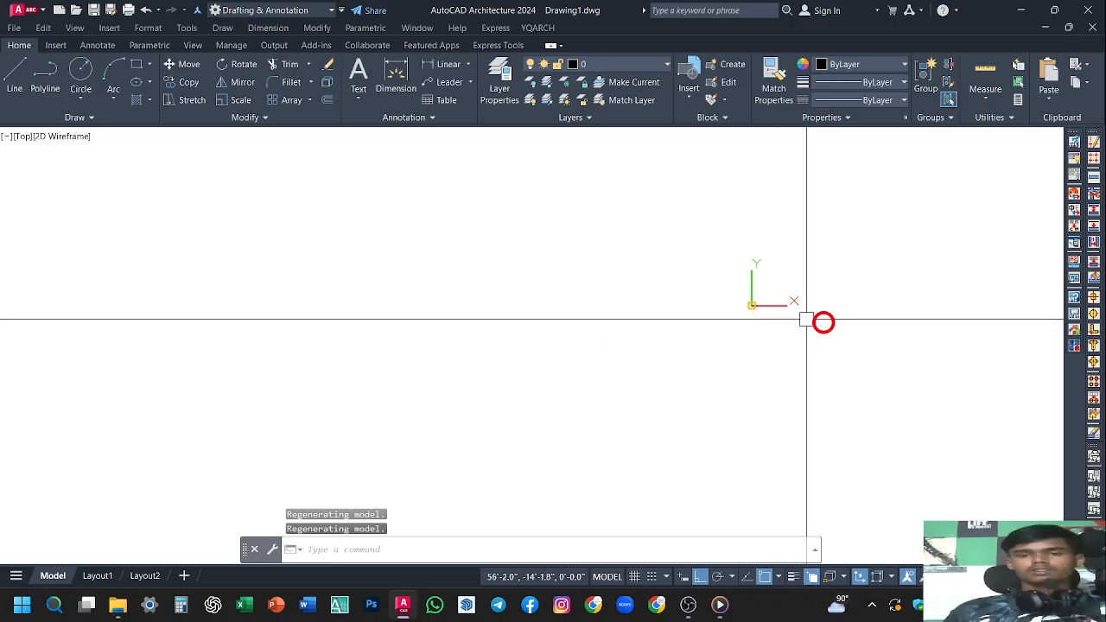
scroll(808, 320, "up", 8)
scroll(137, 149, "up", 6)
scroll(905, 341, "down", 8)
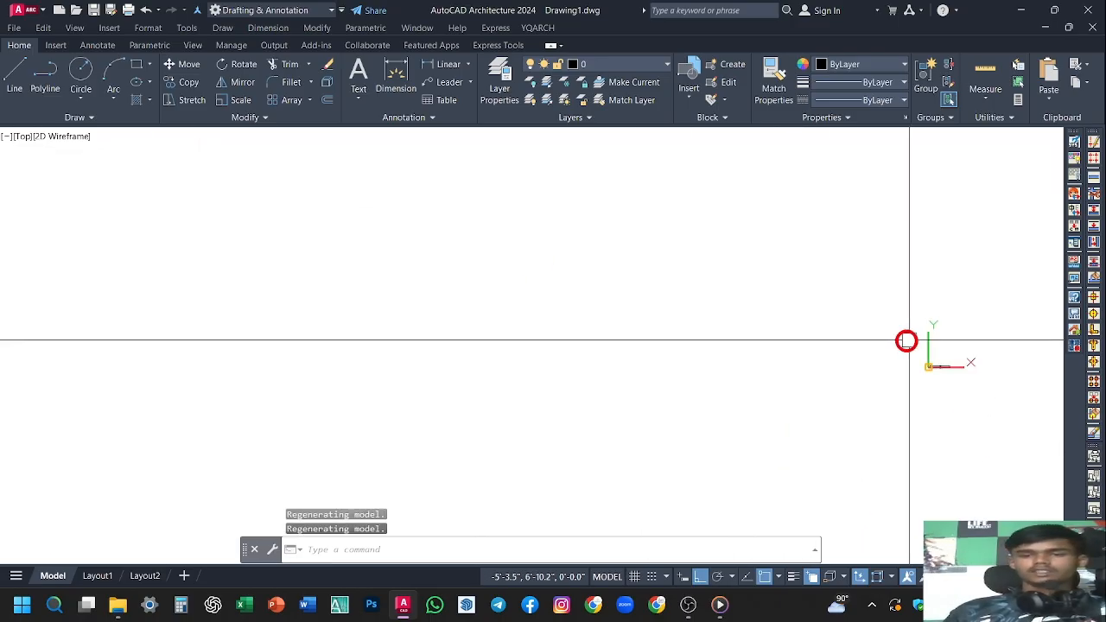
scroll(1053, 329, "up", 6)
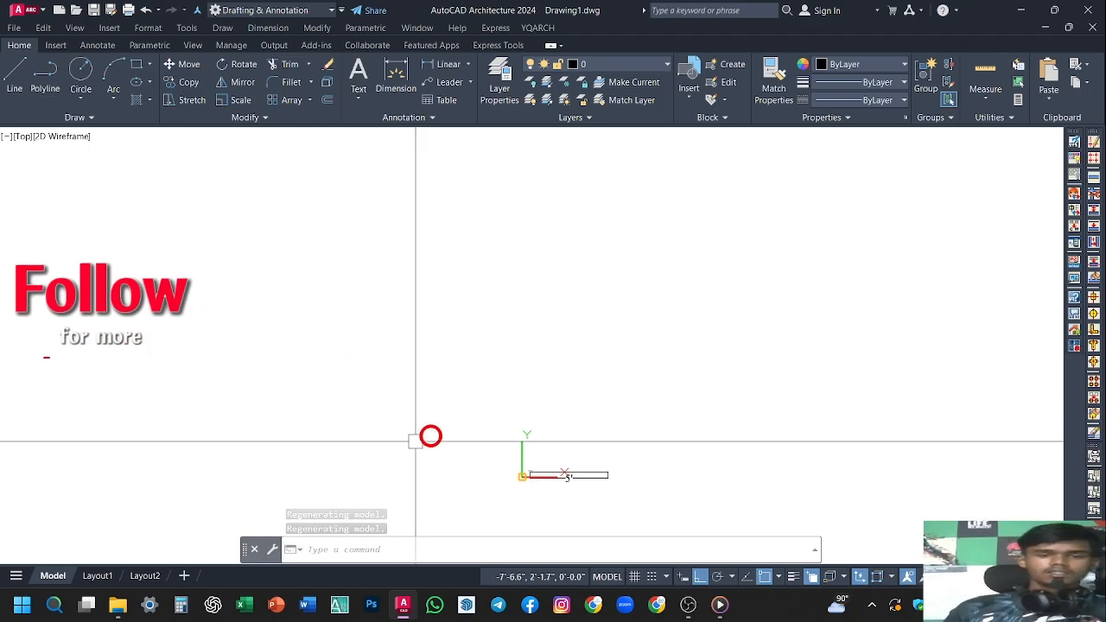
left_click(522, 464)
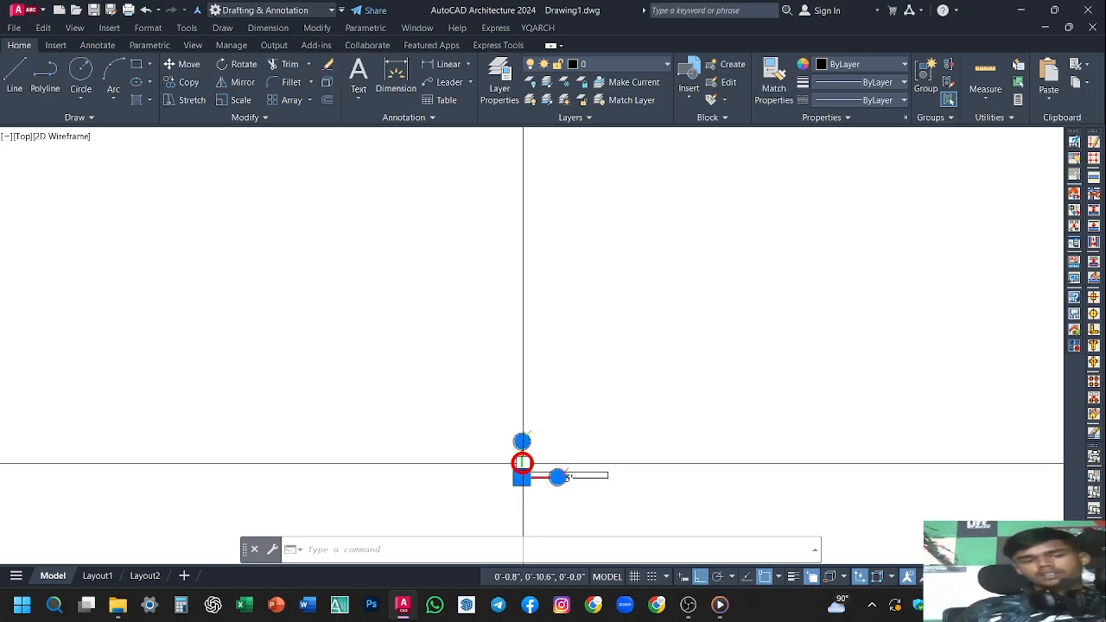
right_click(522, 464)
mouse_move(547, 458)
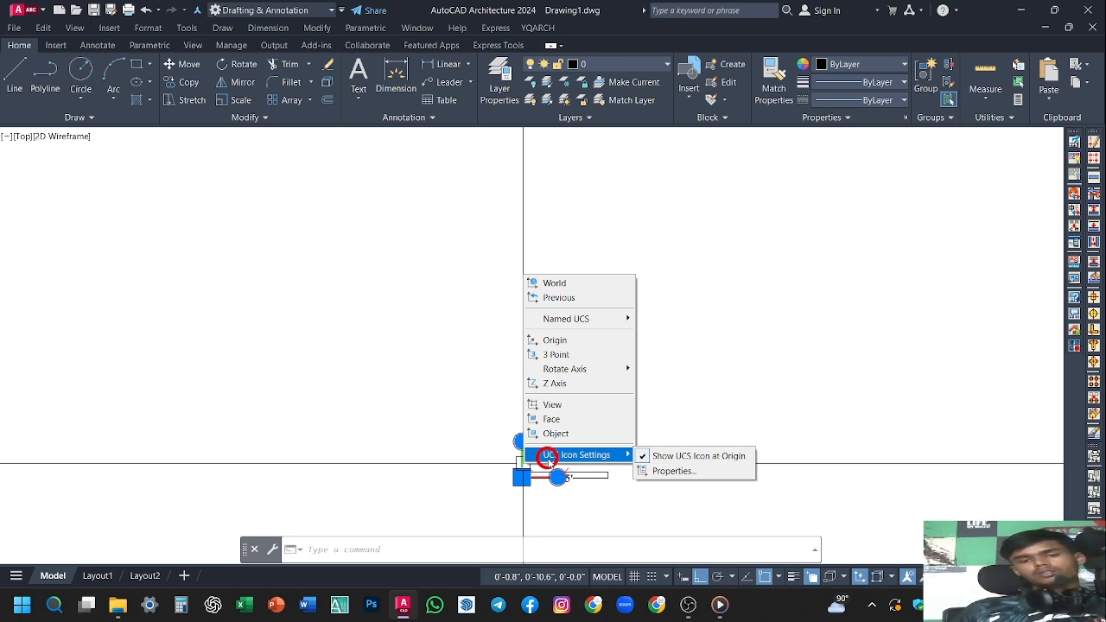
left_click(642, 456)
scroll(469, 390, "down", 4)
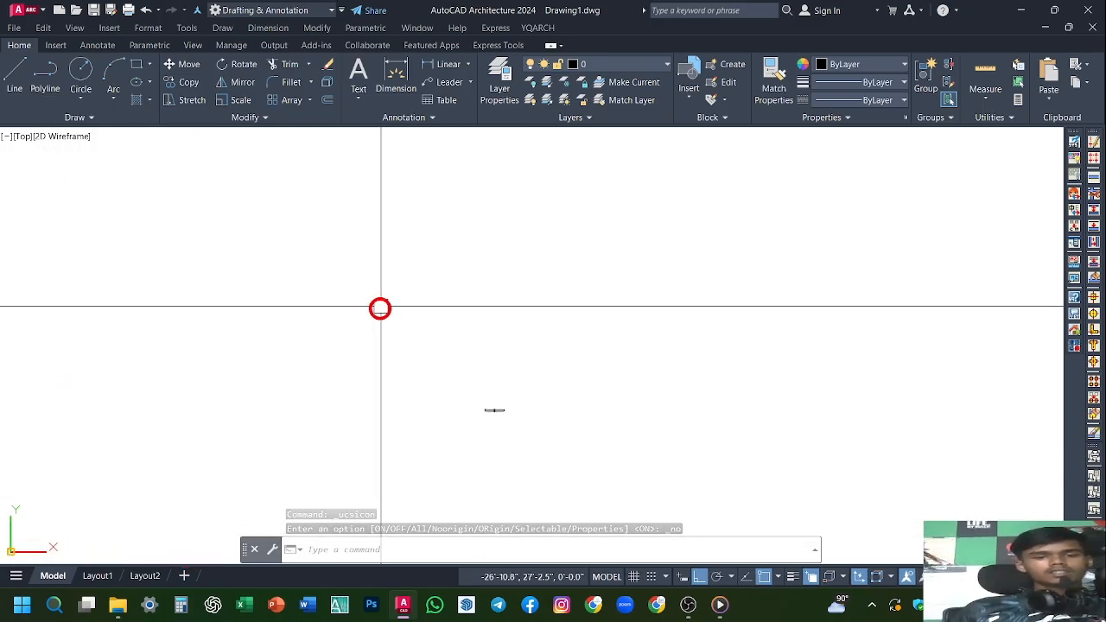
Turn the display of the UCS icon at the drawing origin back on
key("F1")
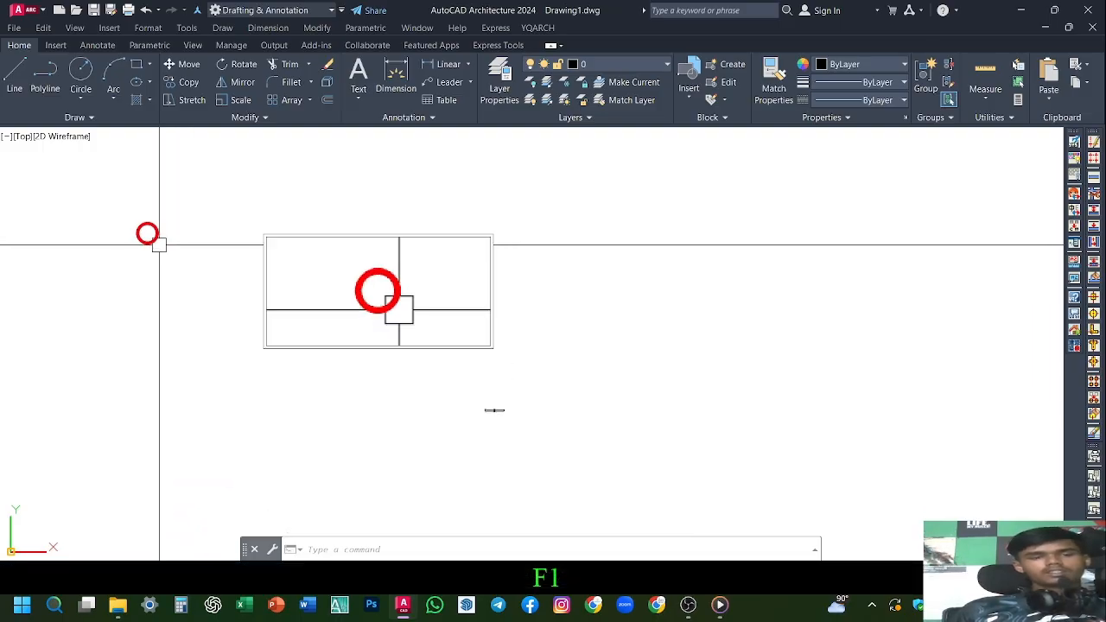
left_click(72, 29)
mouse_move(148, 373)
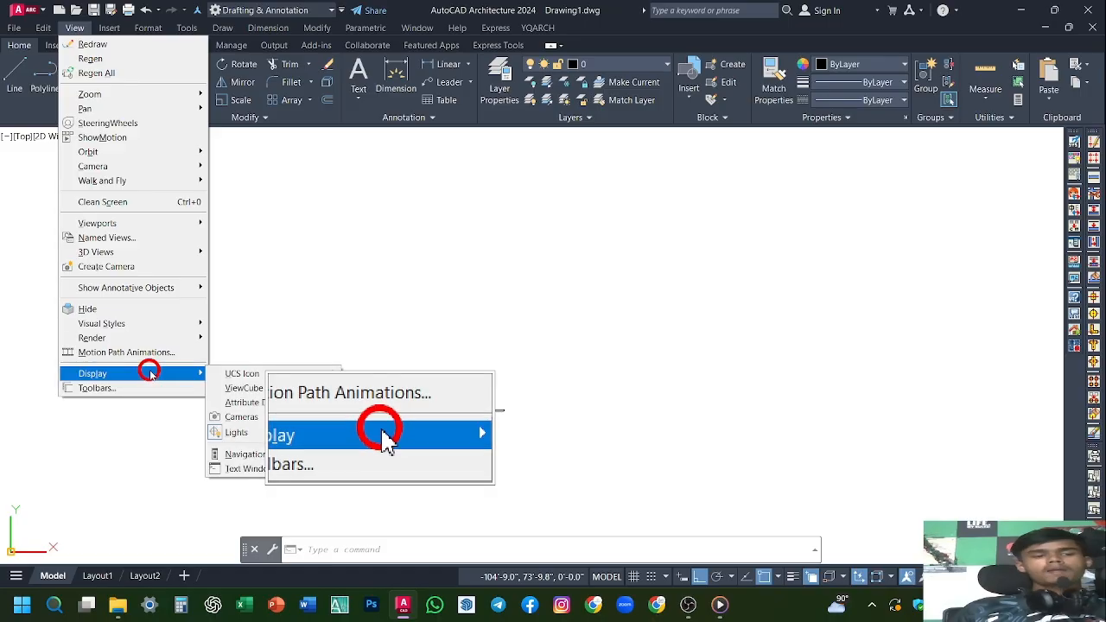
mouse_move(246, 375)
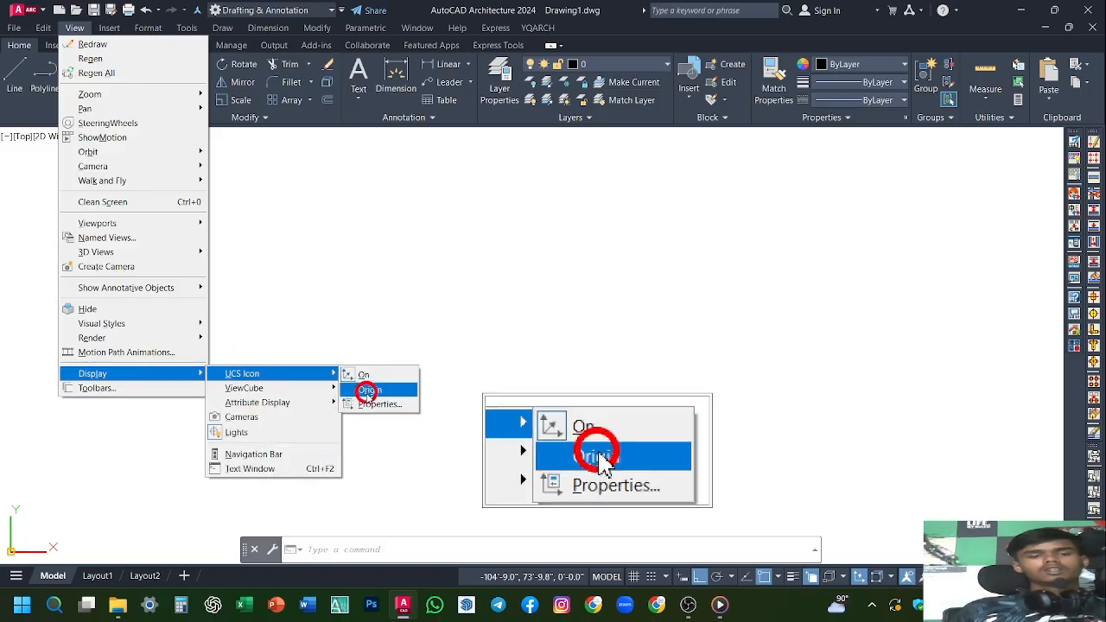
left_click(353, 389)
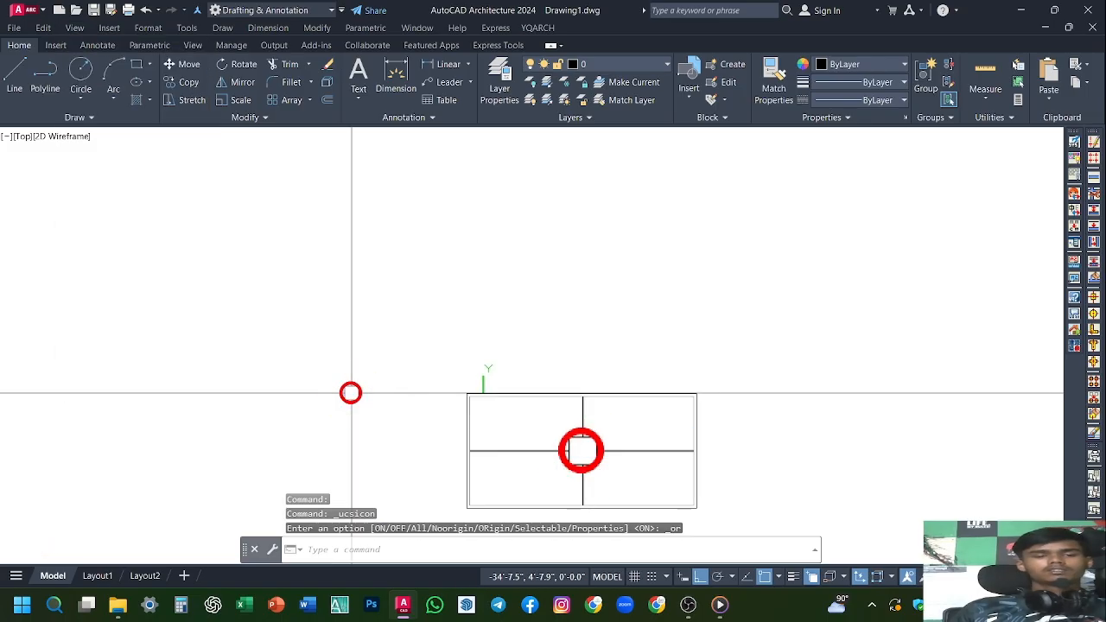
scroll(605, 404, "up", 6)
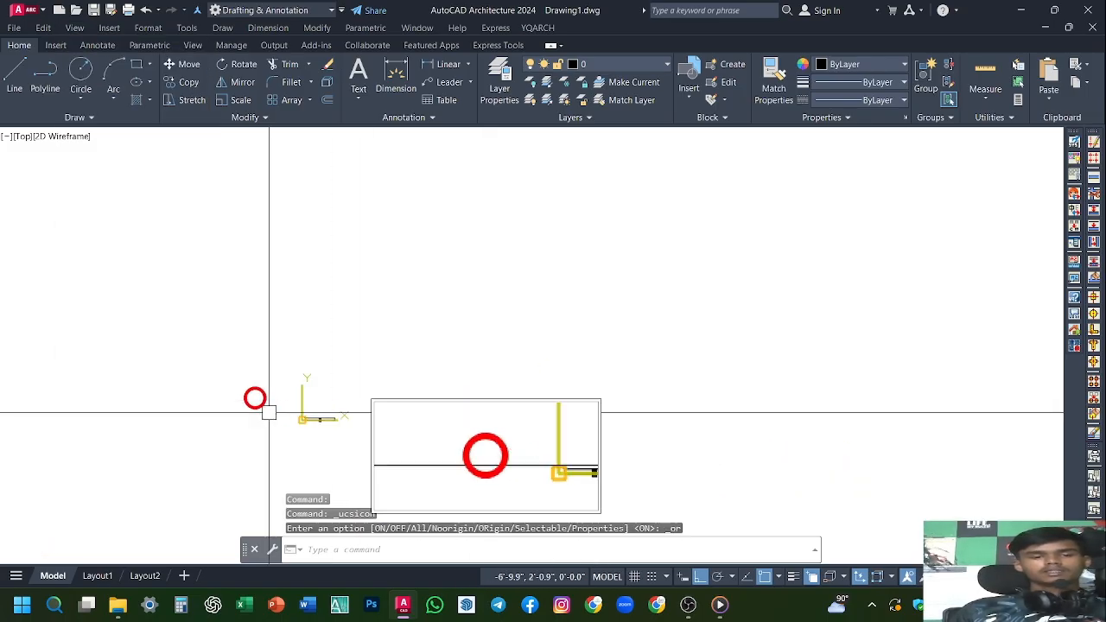
Switch off the Origin option of the UCS icon display so the icon stays in the viewport corner
left_click(75, 29)
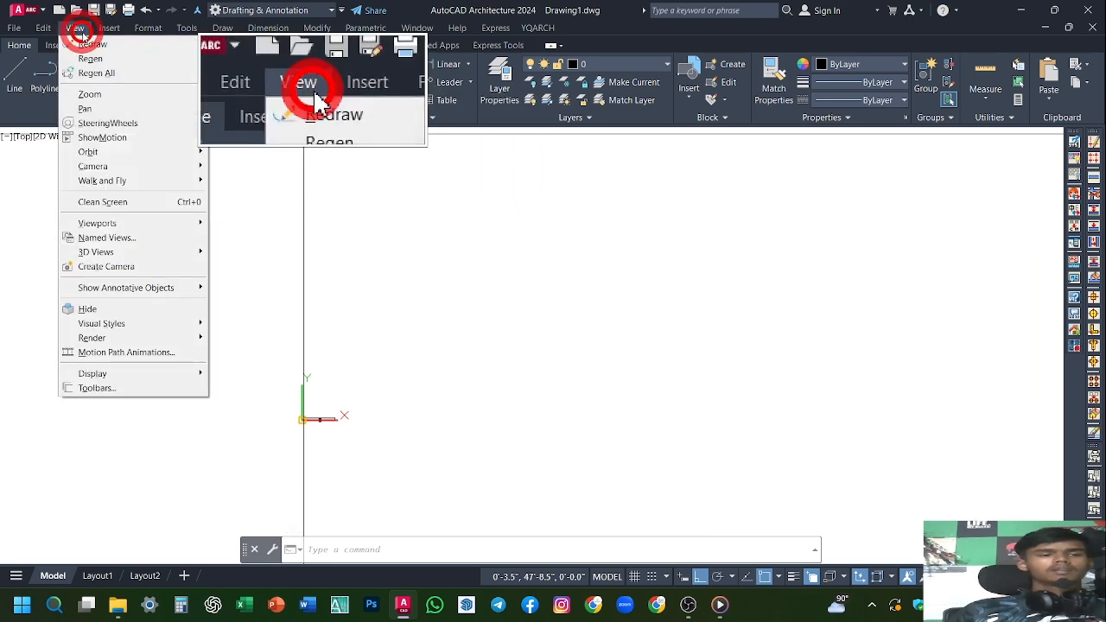
mouse_move(144, 373)
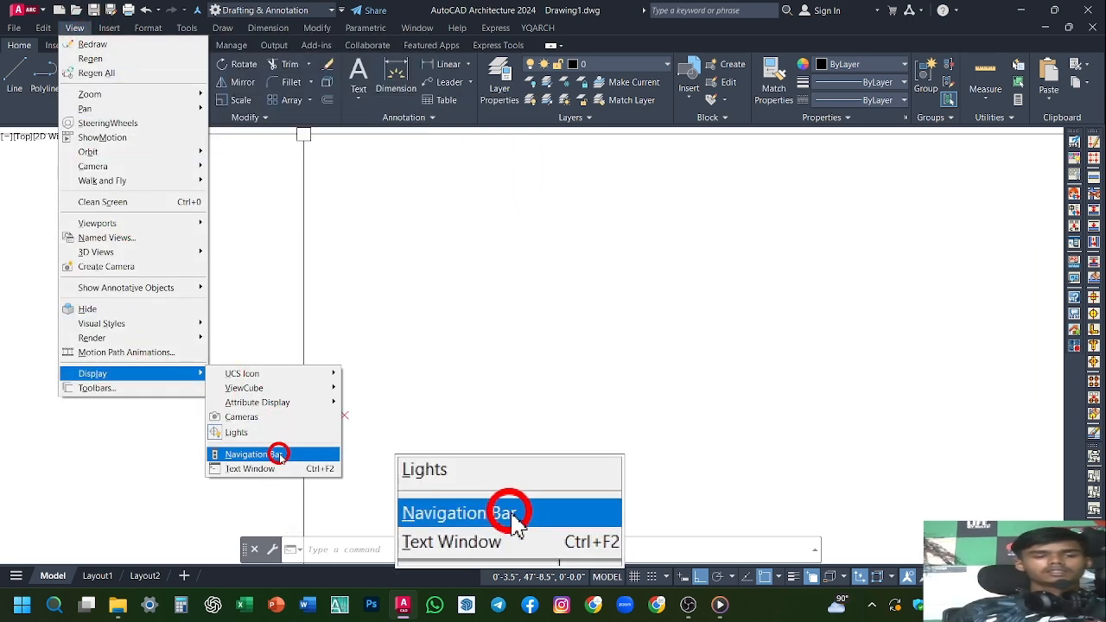
mouse_move(293, 375)
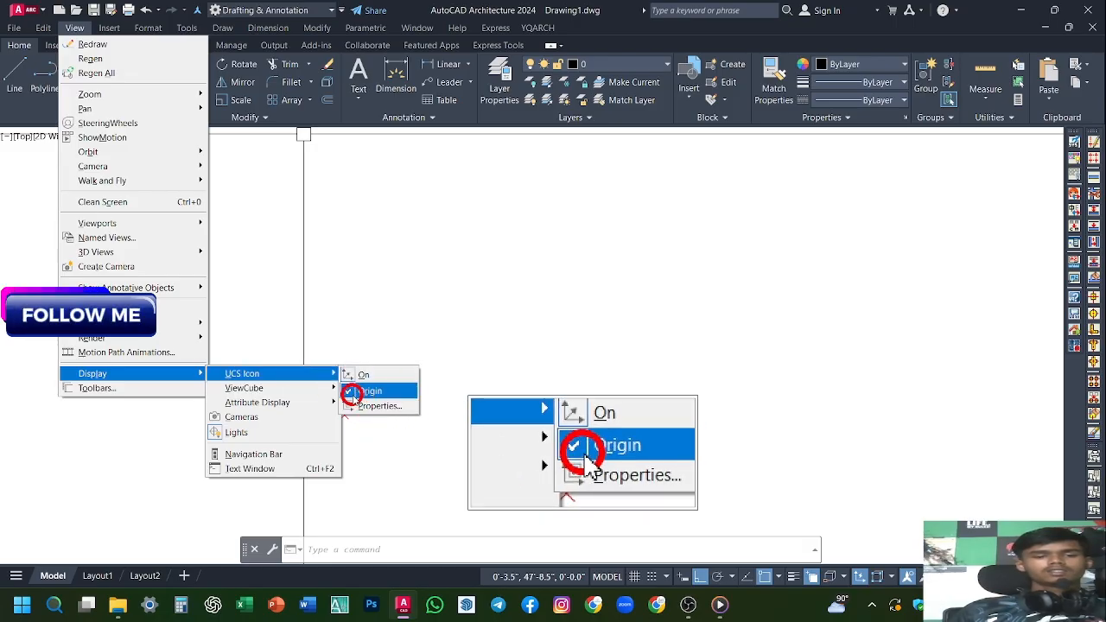
left_click(364, 390)
scroll(382, 386, "down", 10)
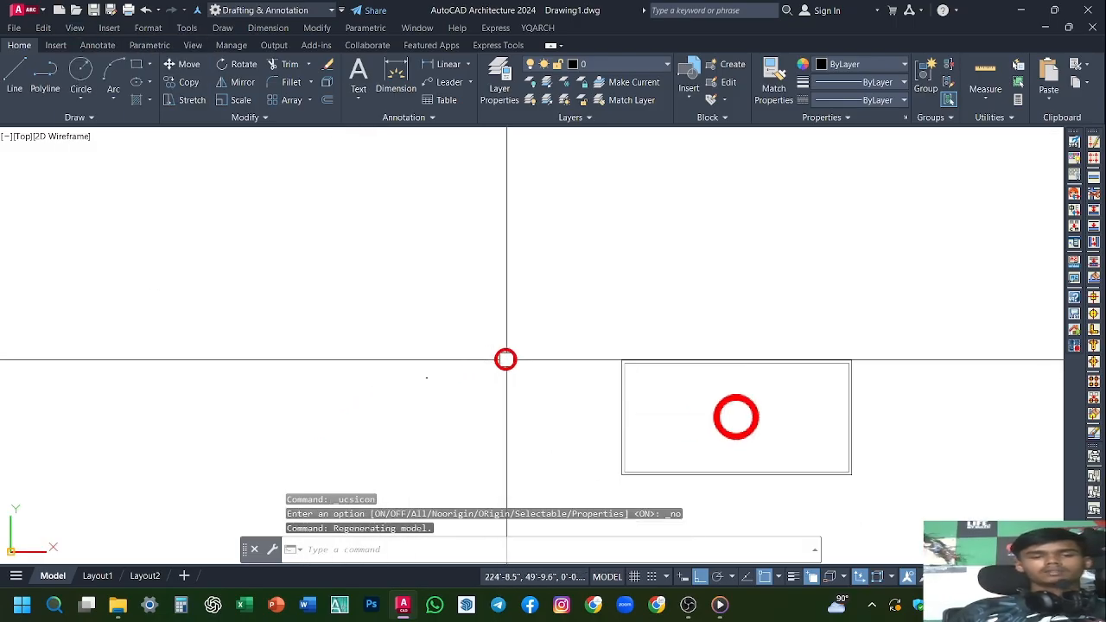
scroll(496, 367, "up", 4)
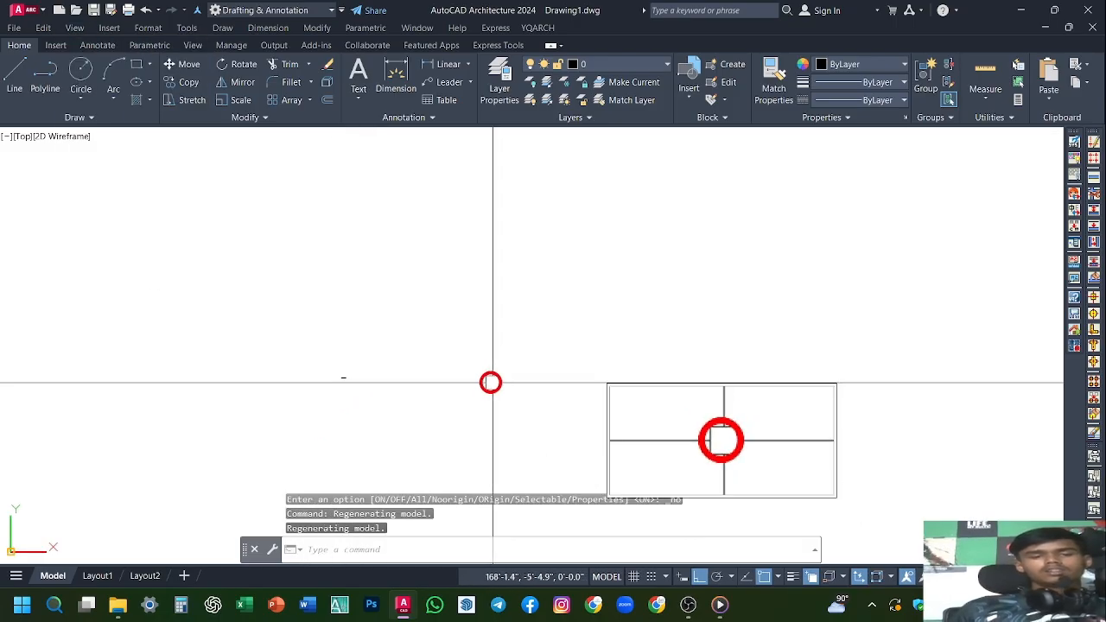
Delete the test lines together with their dimension
left_click(254, 308)
left_click(415, 427)
key("Delete")
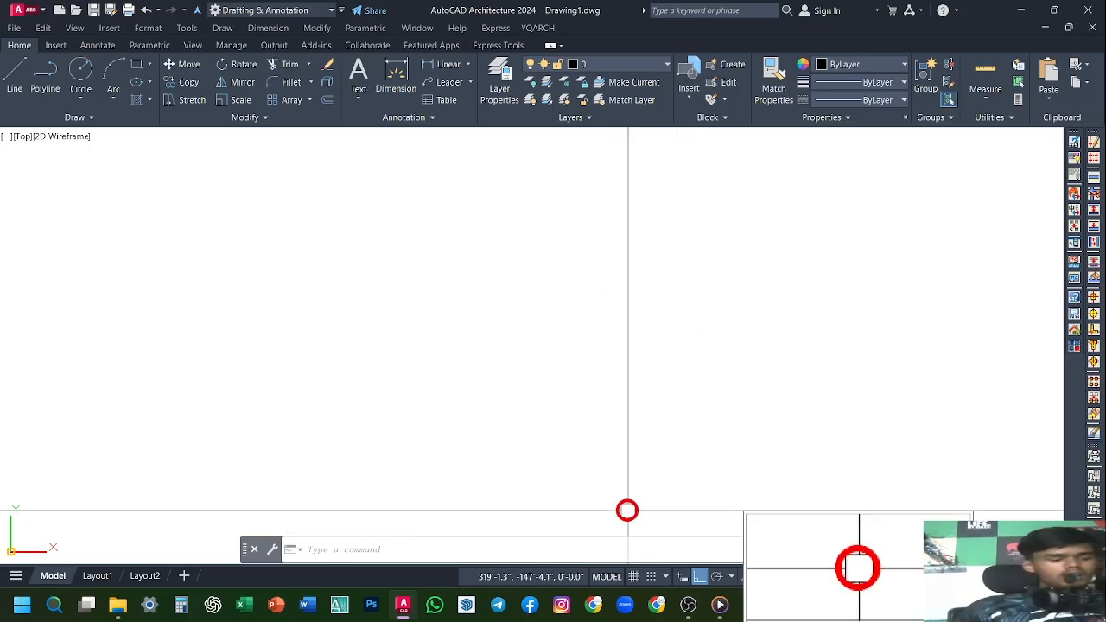
Draw a rectangle's first two sides as connected lines, 25' to the right and 35' straight down
key("F1")
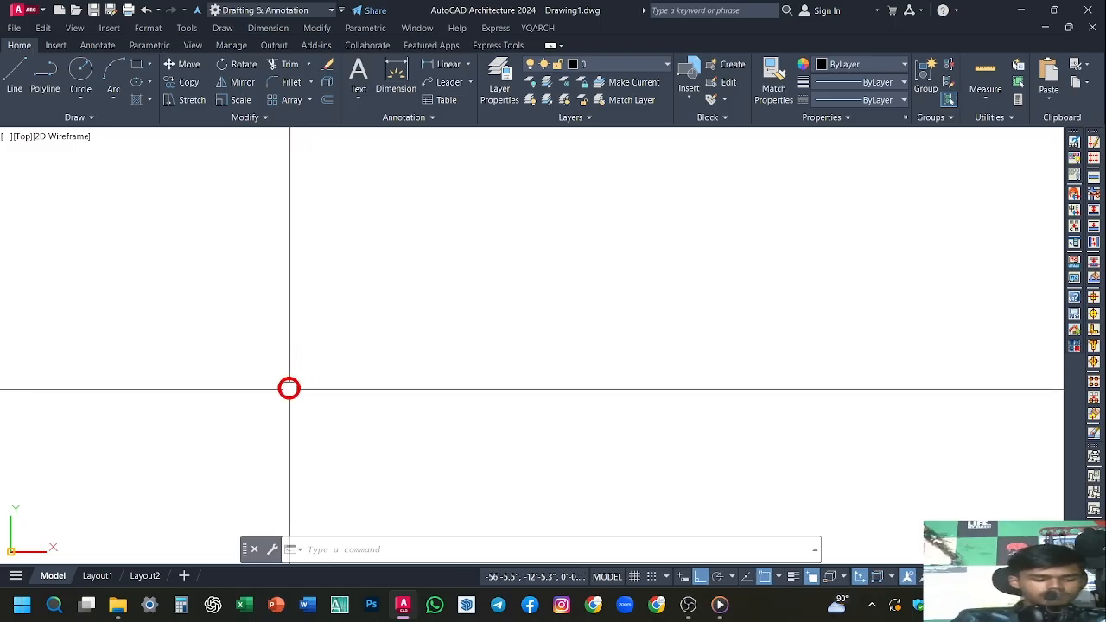
type("L")
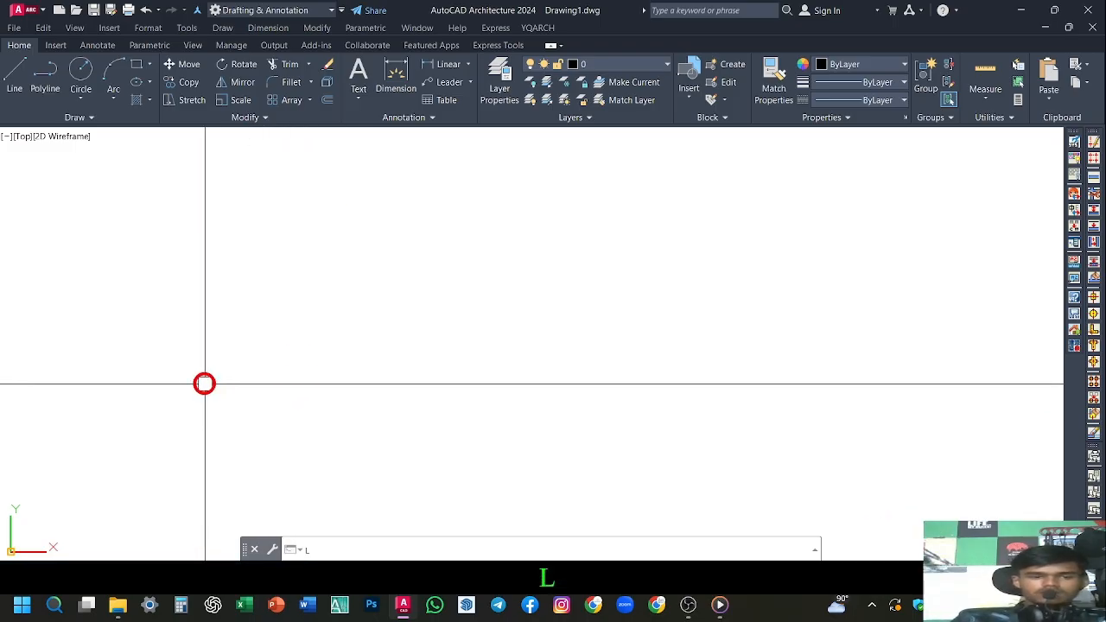
key("space")
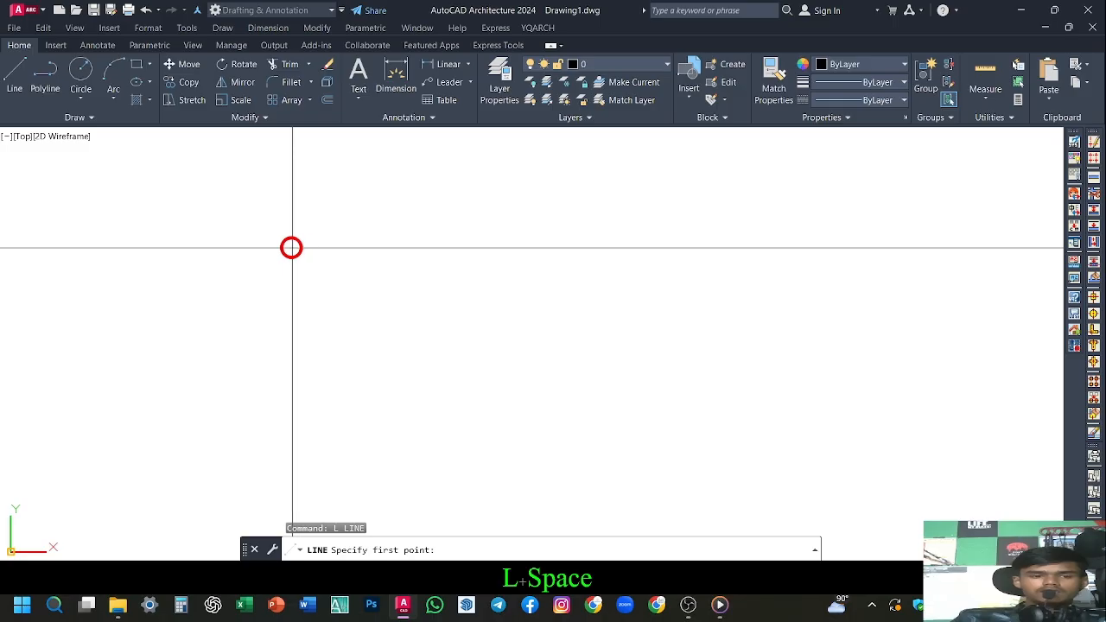
left_click(287, 248)
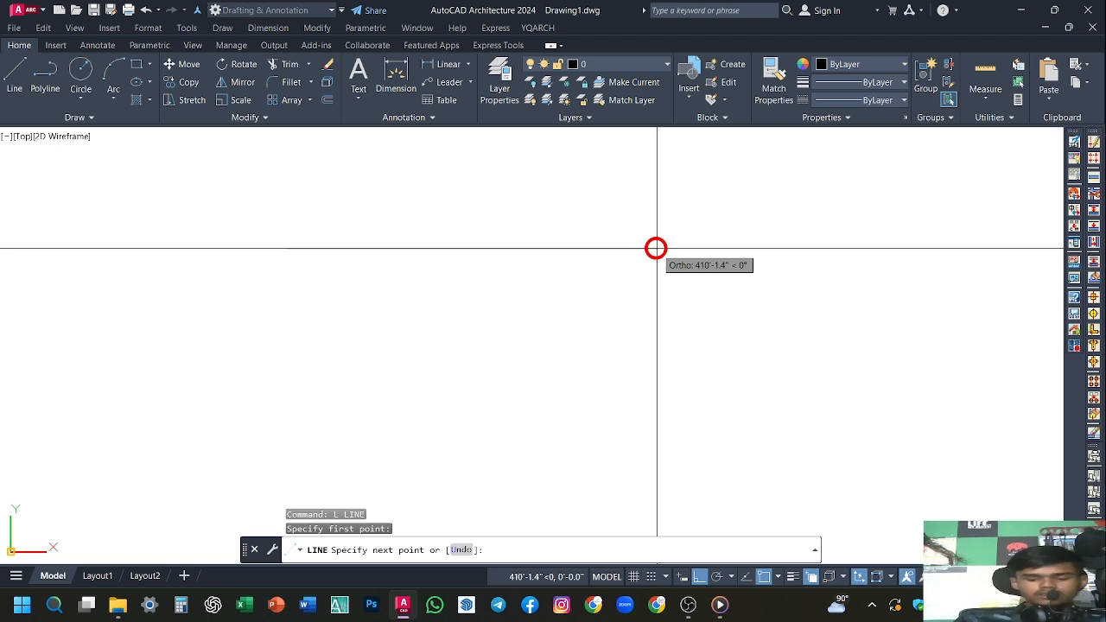
type("25'")
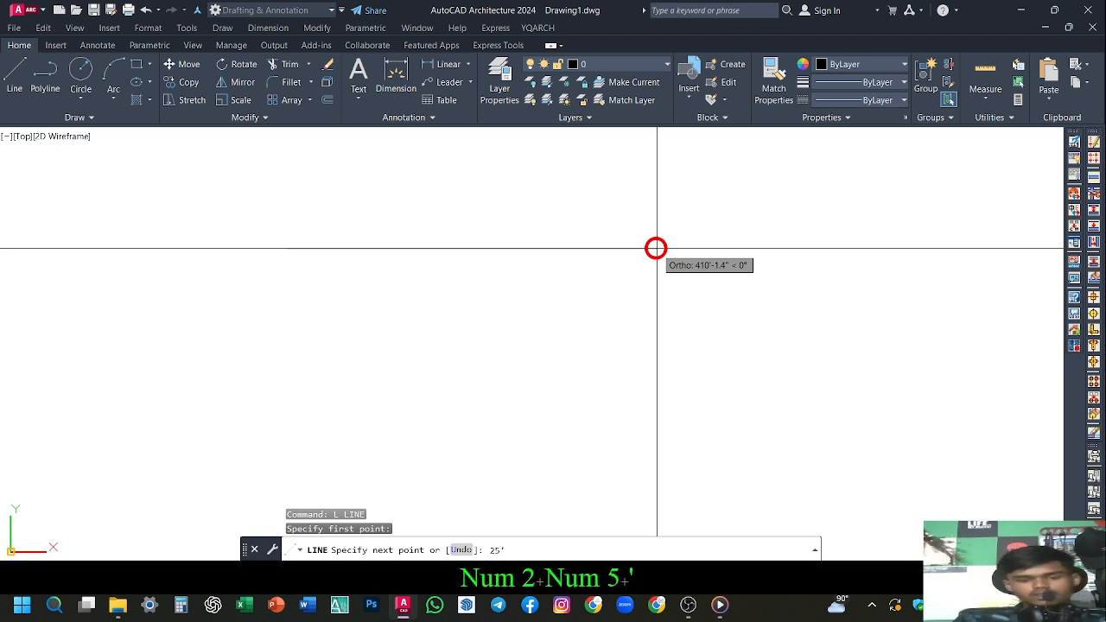
key("Return")
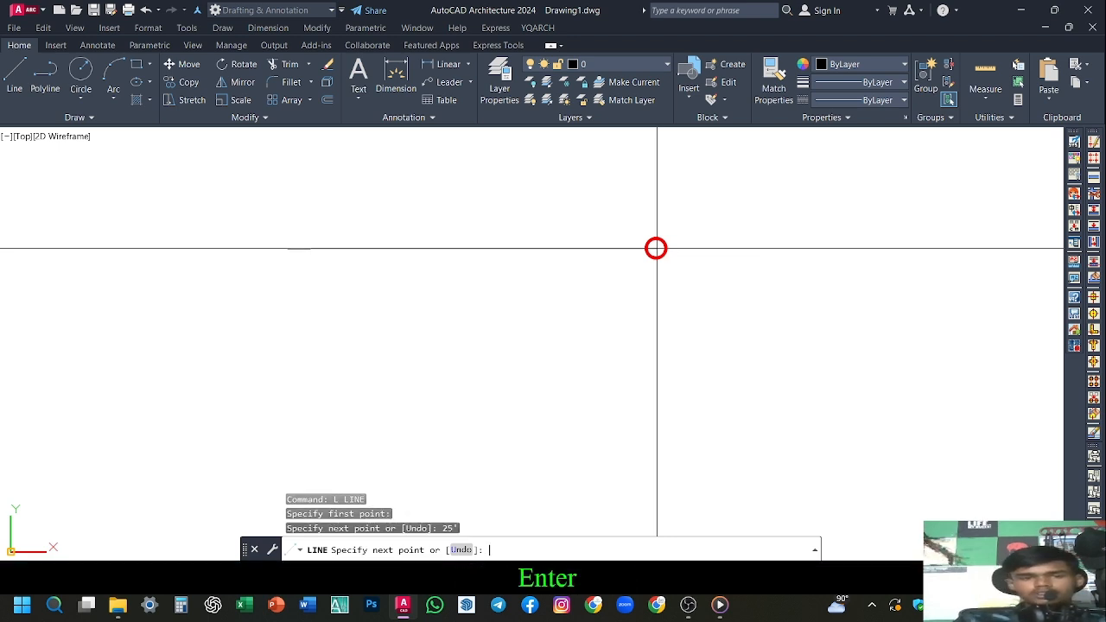
scroll(375, 346, "down", 10)
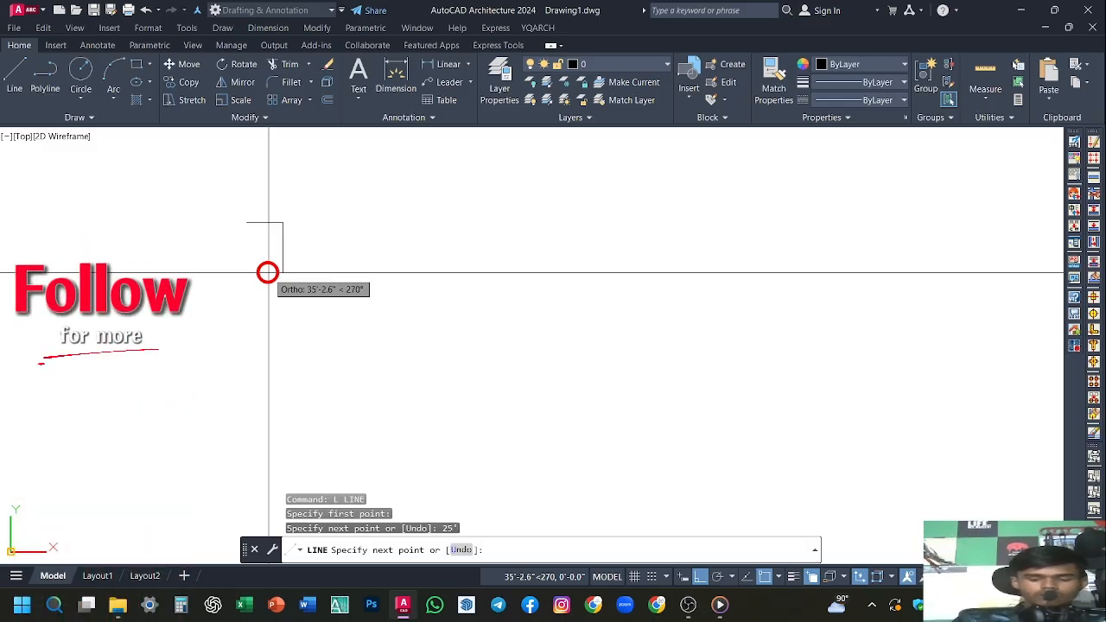
type("35'")
key("Return")
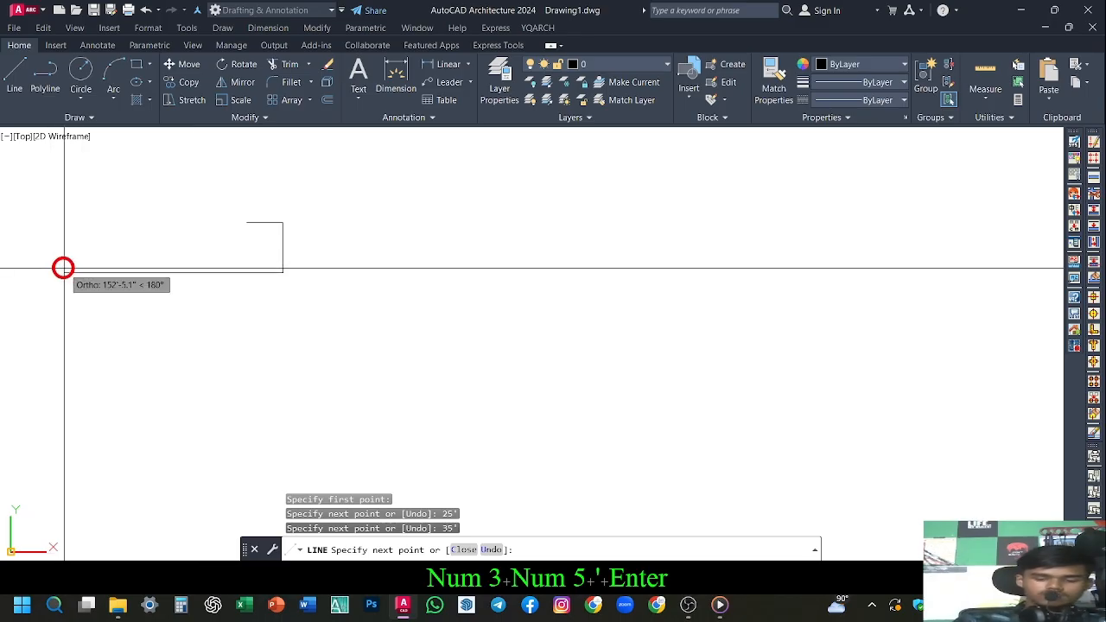
type("25")
key("Return")
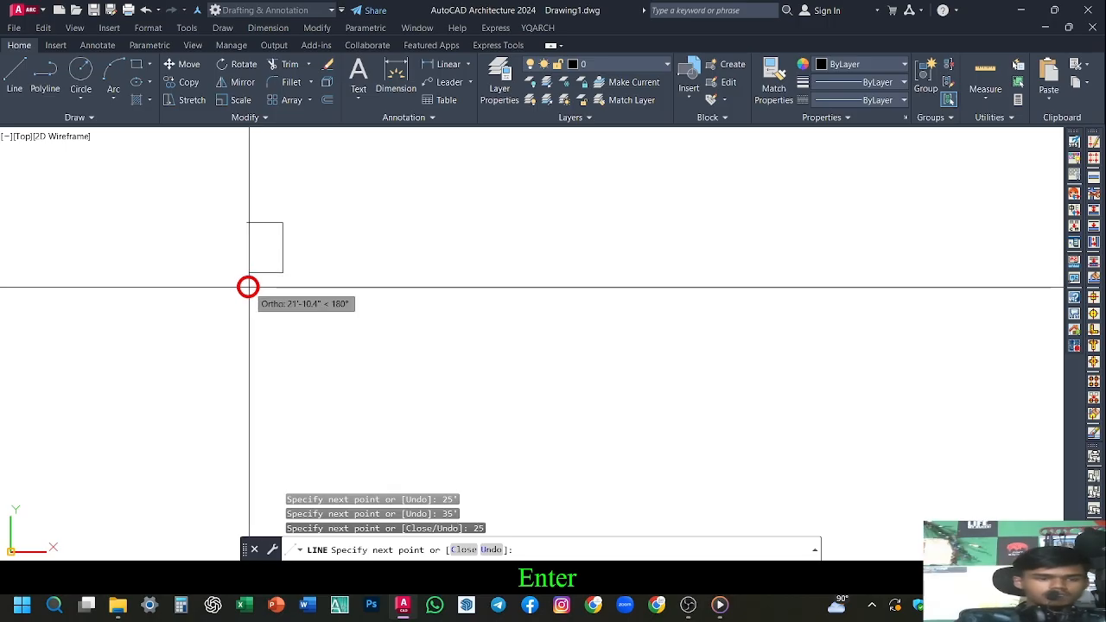
key("ctrl+z")
Draw the rectangle's lower side 25' to the left and close the outline at its starting corner
type("25")
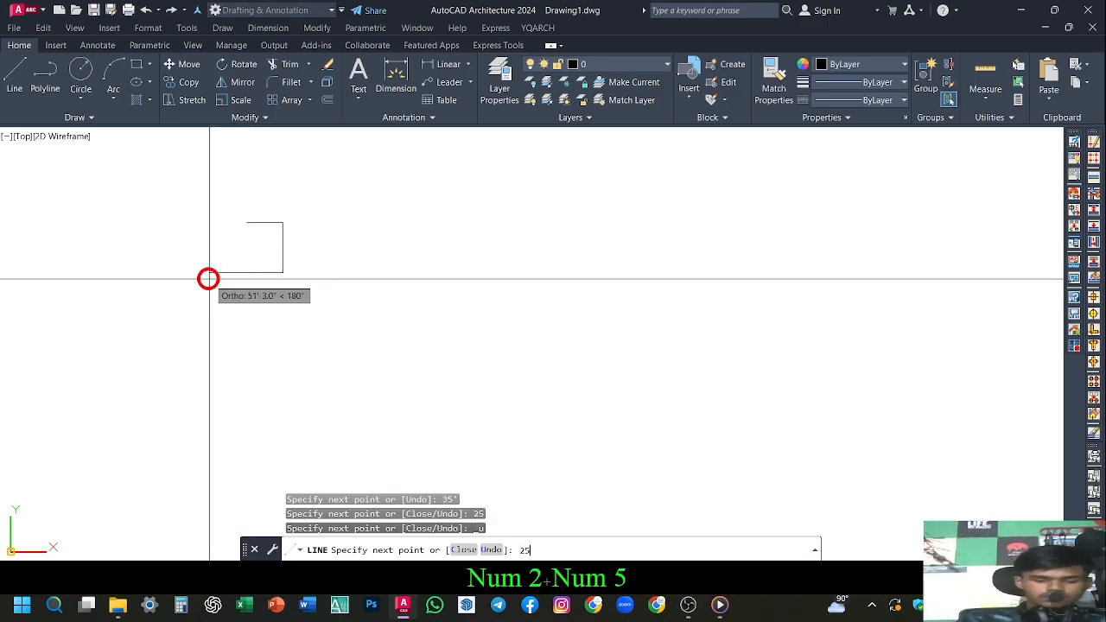
type("'")
key("Return")
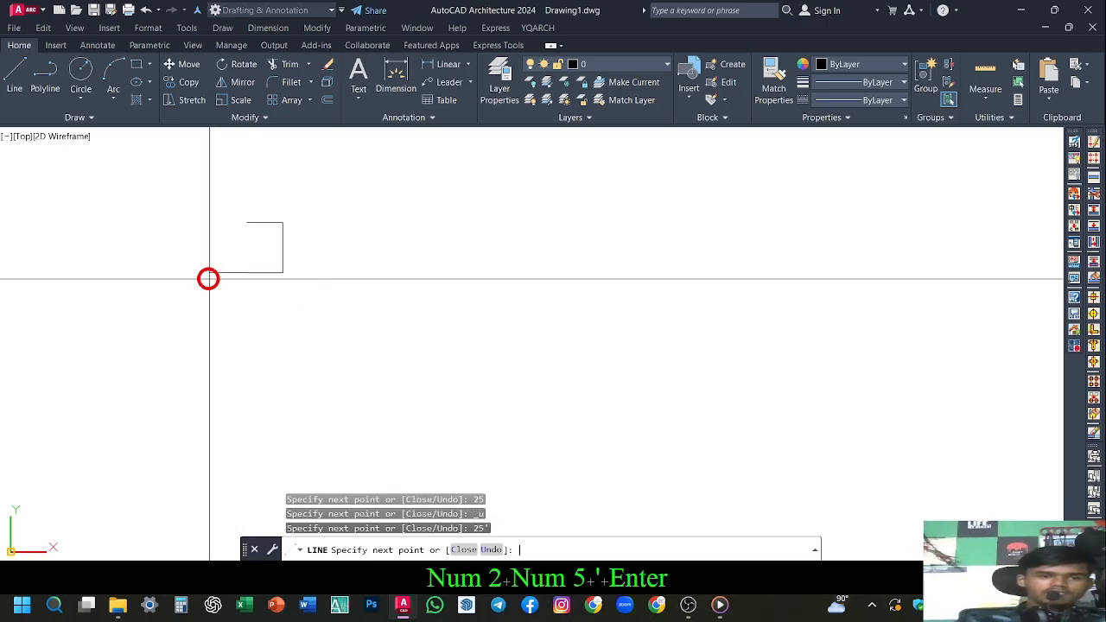
left_click(247, 223)
key("Escape")
Dimension the rectangle's upper side from corner to corner, placing the dimension line just above it
scroll(261, 222, "up", 4)
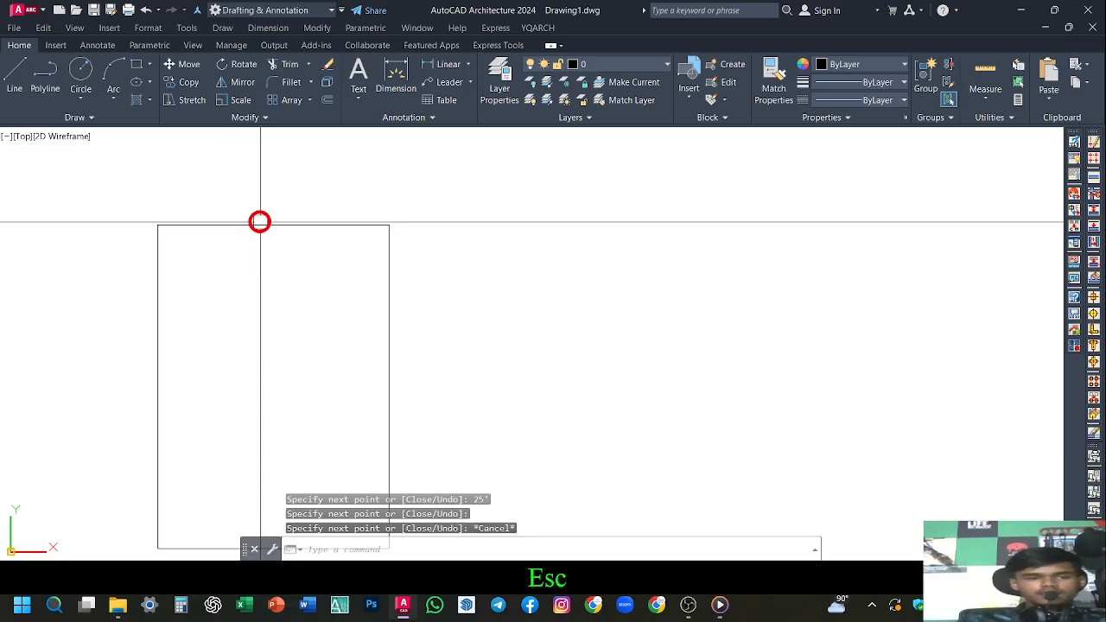
scroll(252, 244, "down", 2)
middle_click_drag(289, 252, 429, 174)
scroll(354, 220, "down", 4)
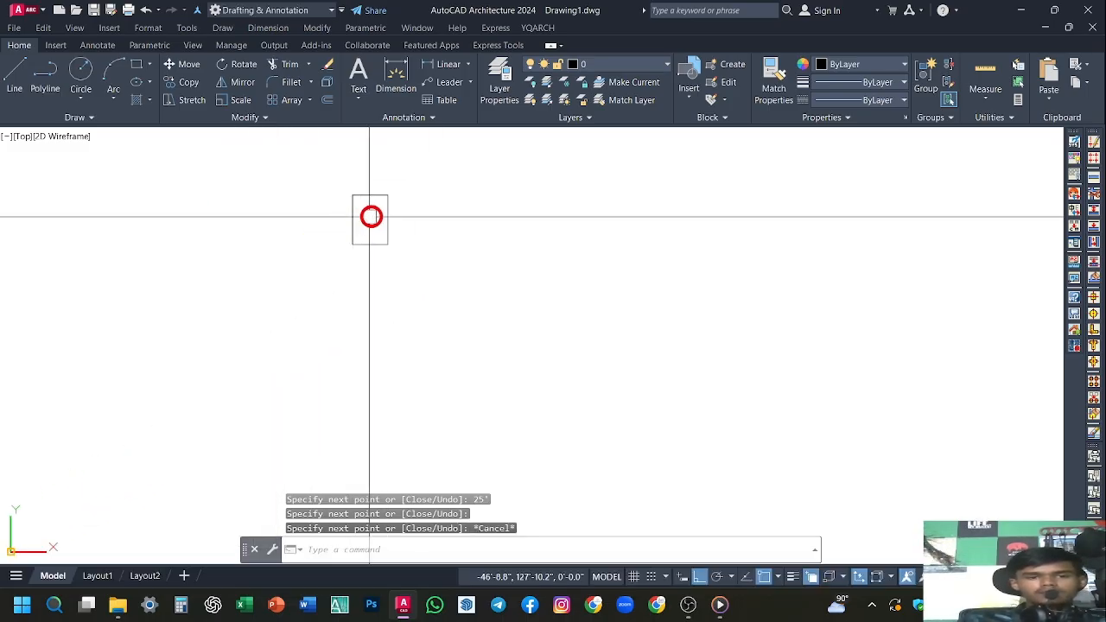
middle_click_drag(375, 218, 436, 264)
scroll(420, 248, "up", 6)
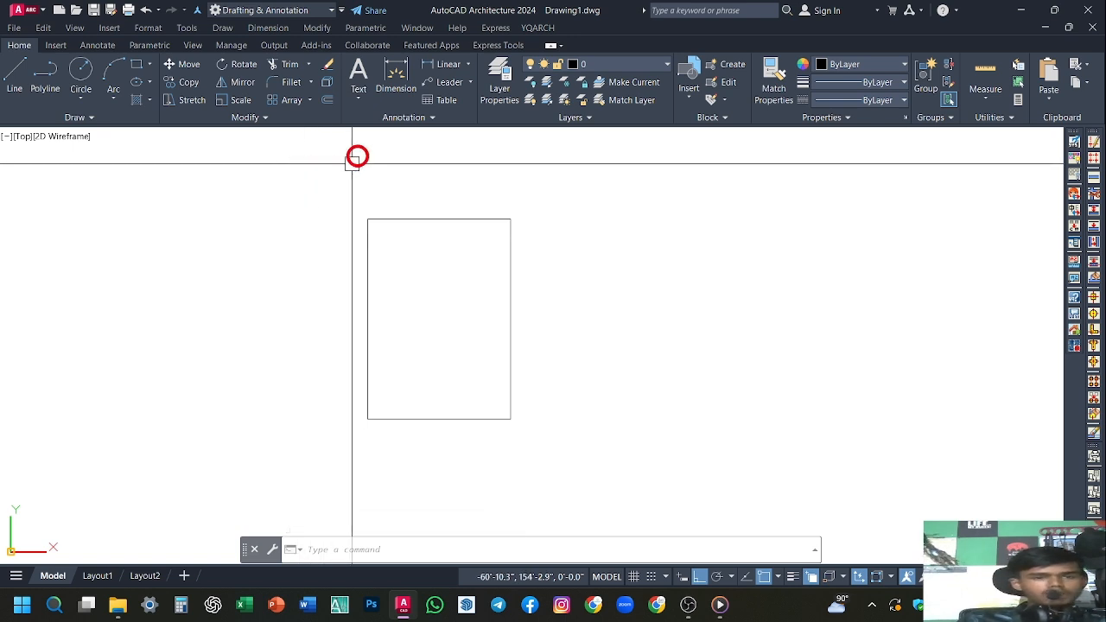
left_click(394, 86)
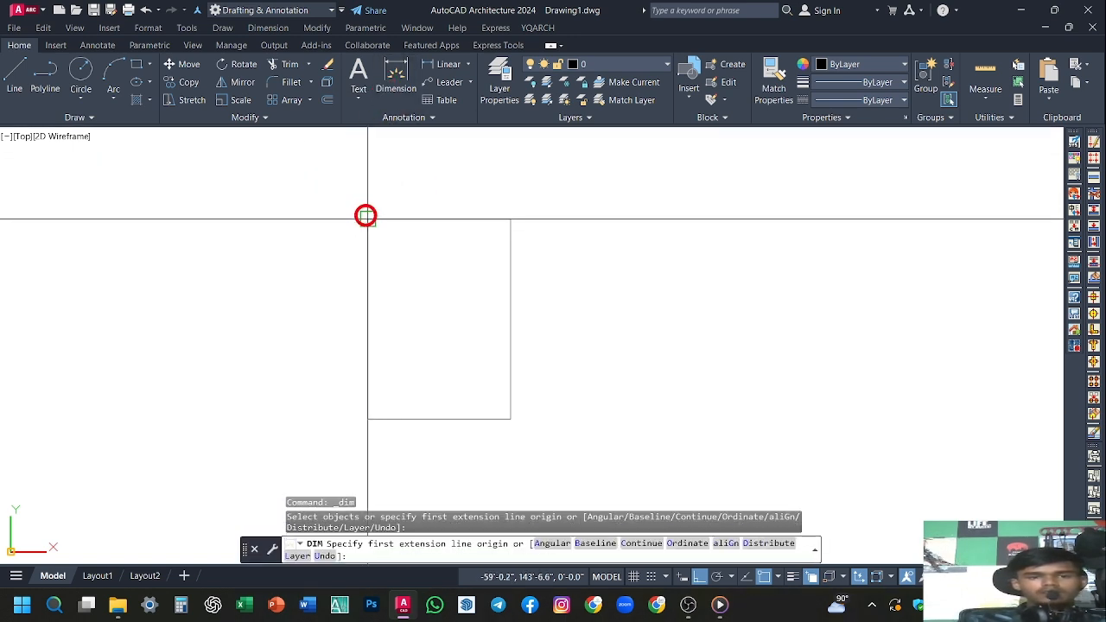
left_click(365, 215)
left_click(508, 219)
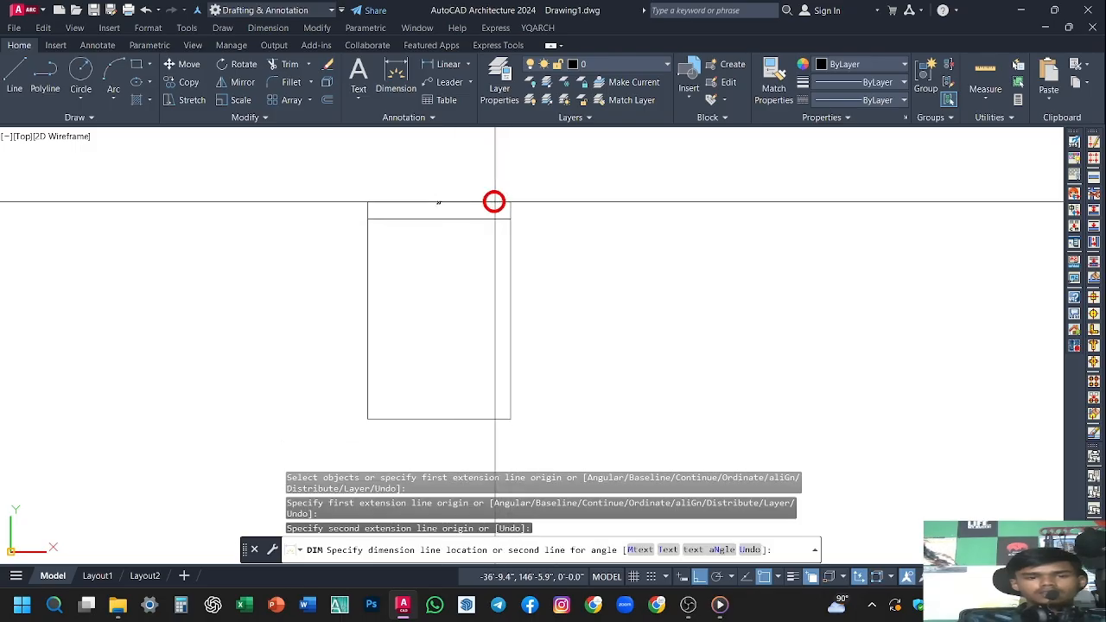
left_click(488, 195)
scroll(436, 205, "up", 6)
scroll(391, 235, "down", 5)
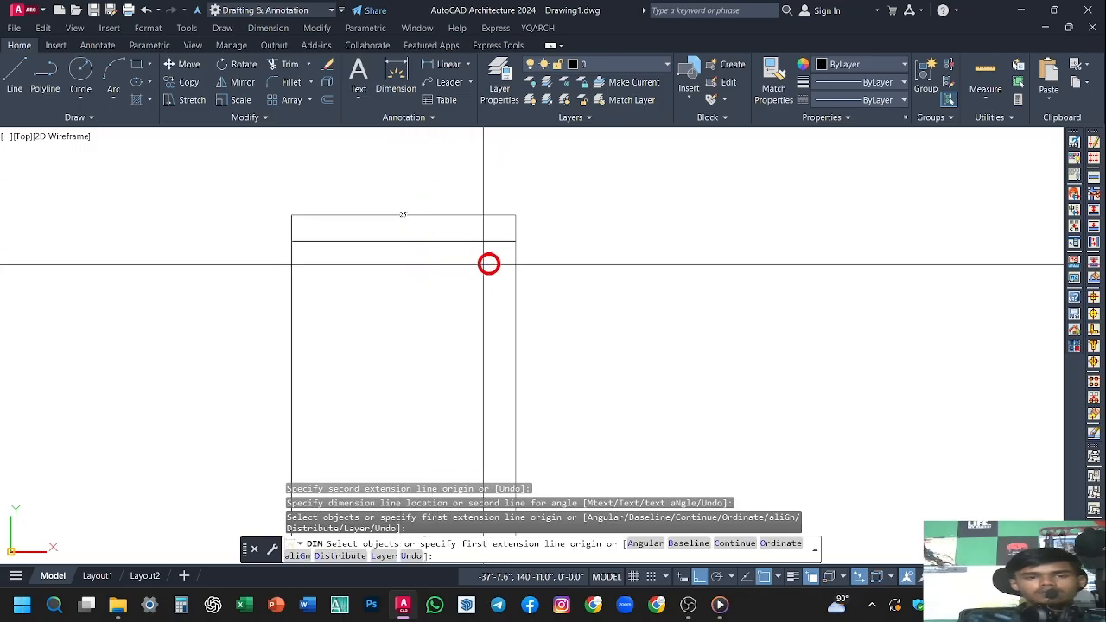
Dimension the rectangle's right side between its upper and lower corners, placing the dimension line just outside it
left_click(515, 244)
scroll(525, 259, "down", 4)
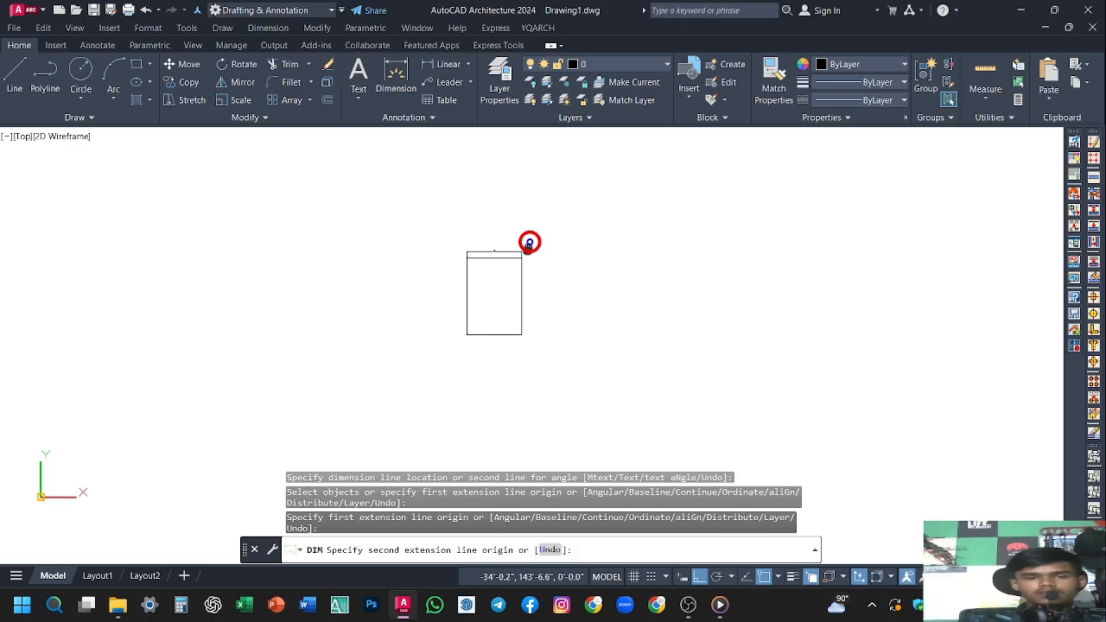
left_click(523, 334)
left_click(539, 334)
scroll(542, 299, "up", 7)
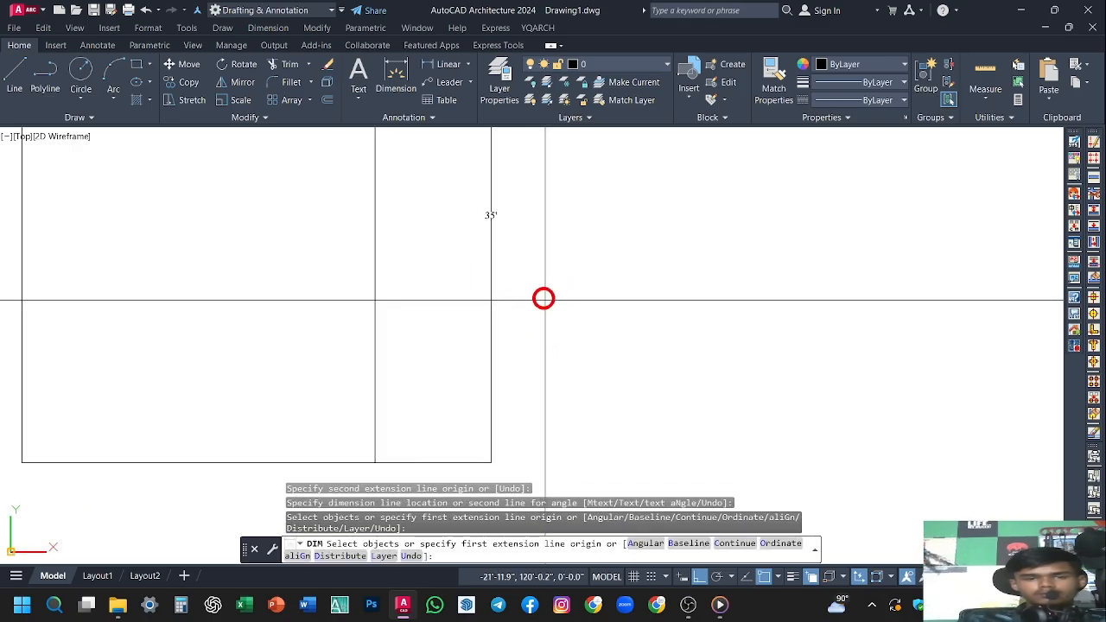
key("Escape")
scroll(576, 325, "down", 7)
middle_click_drag(578, 323, 569, 335)
scroll(479, 286, "up", 7)
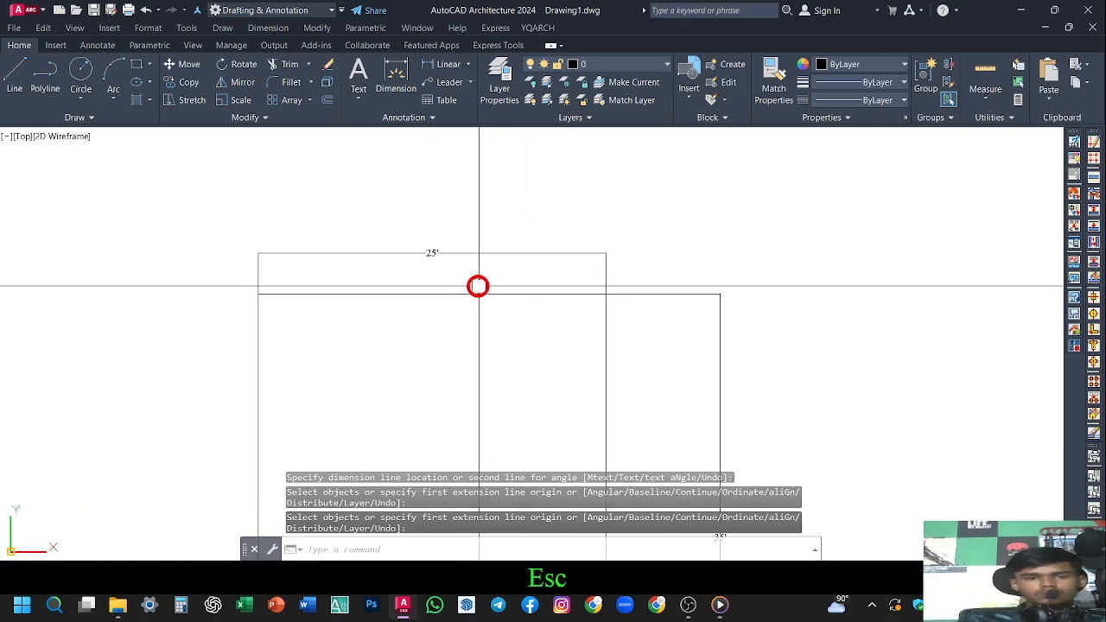
scroll(479, 287, "down", 7)
middle_click_drag(474, 316, 513, 288)
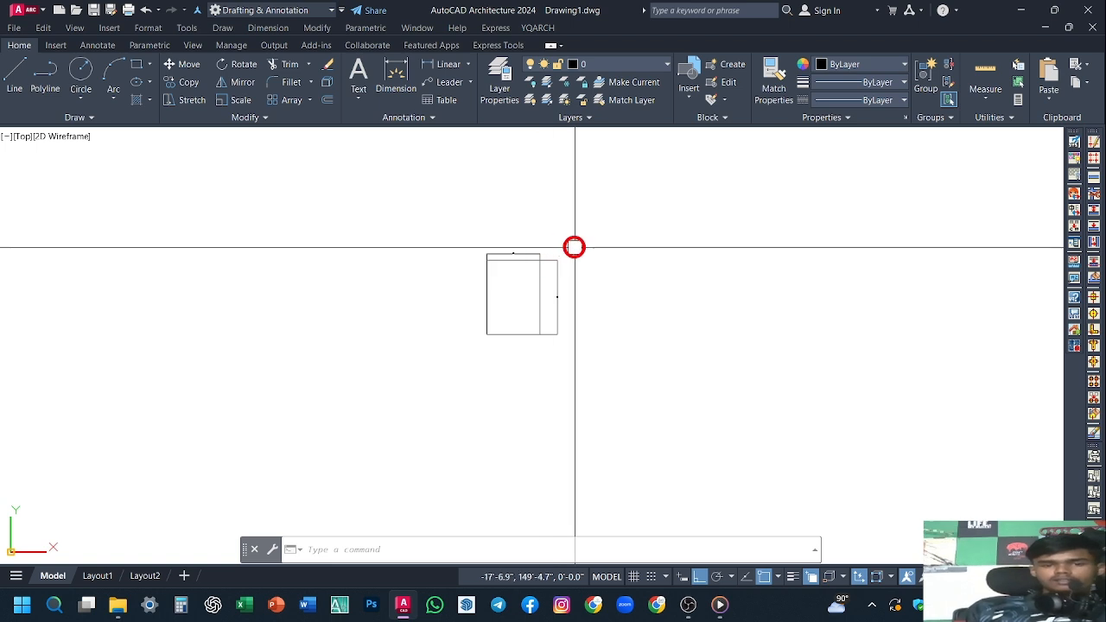
Delete the two dimensions on the rectangle's right and upper sides, keeping only the outline
left_click(594, 237)
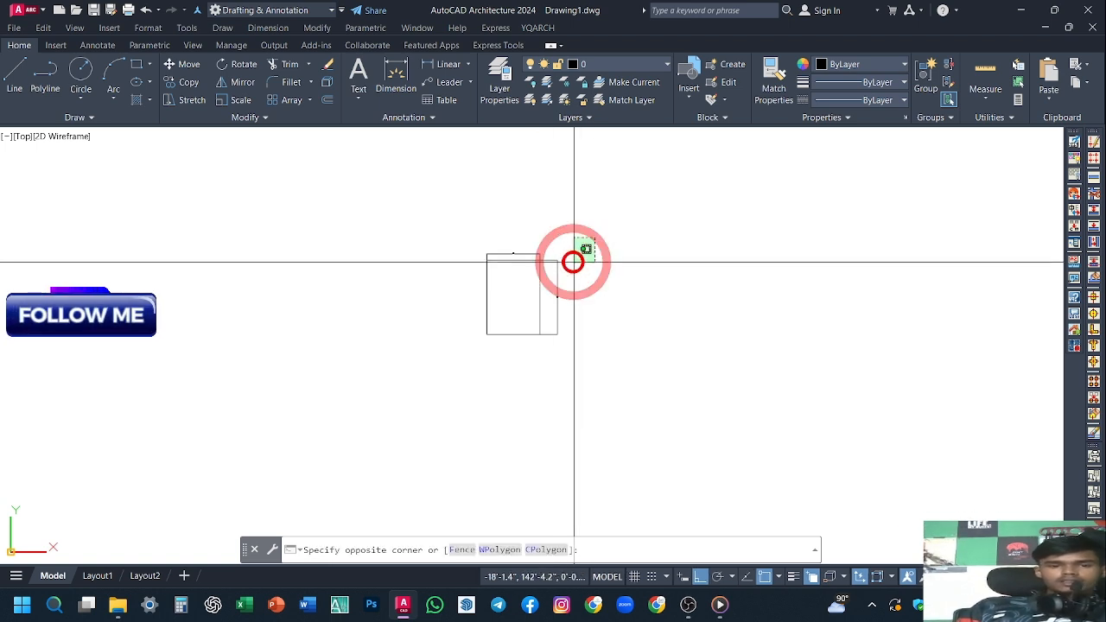
left_click(546, 350)
key("Delete")
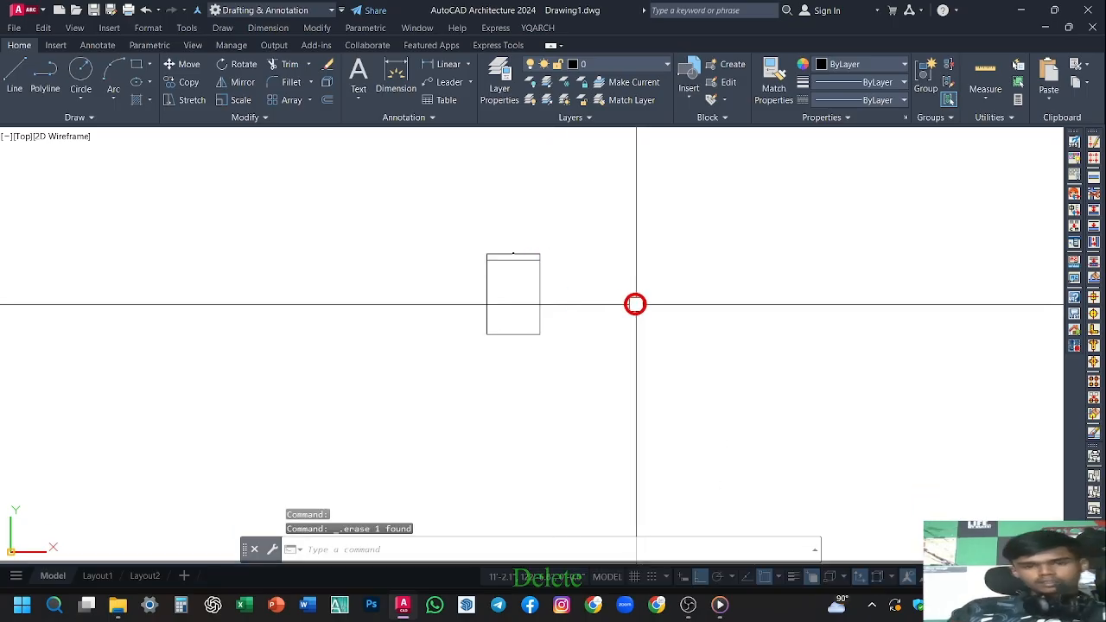
scroll(519, 244, "up", 5)
left_click(519, 252)
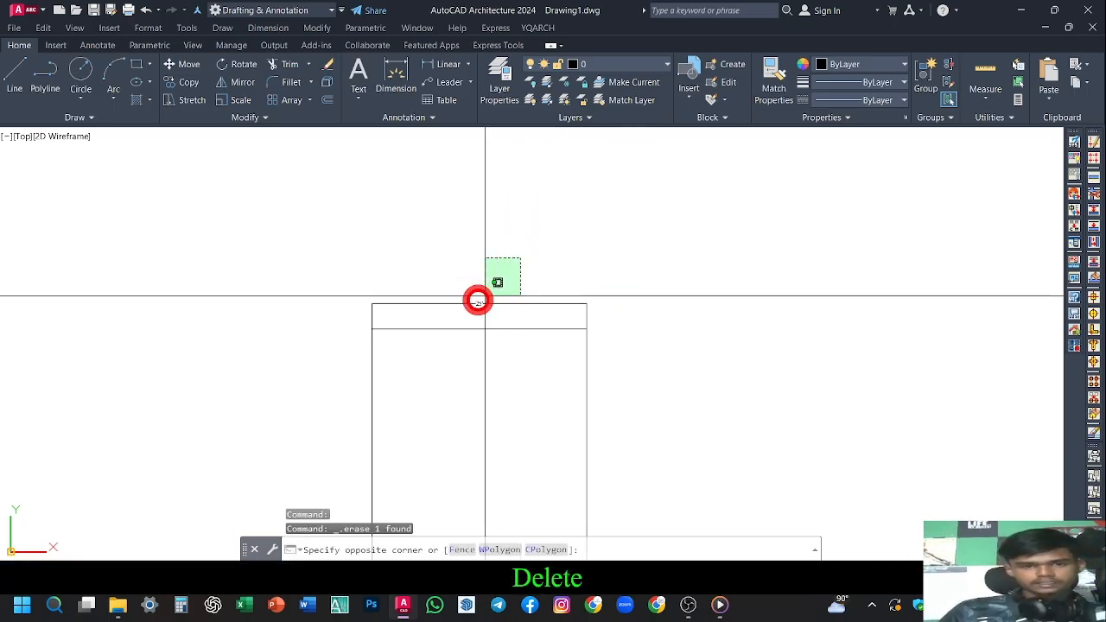
left_click(444, 311)
key("Delete")
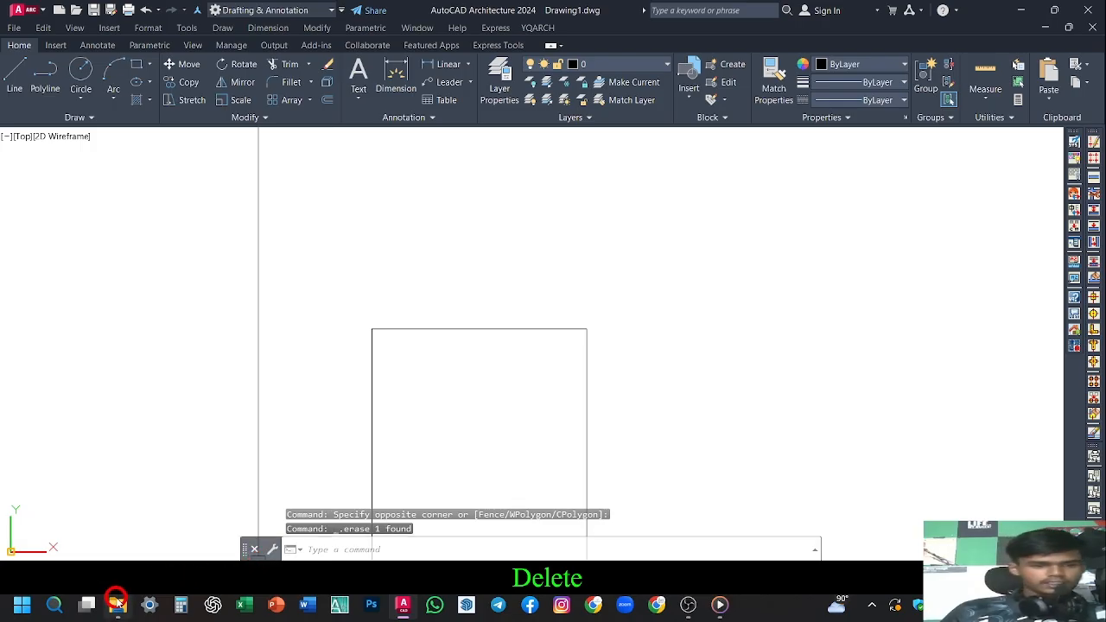
Switch to File Explorer, refresh the list of drives and open the USB drive (F:)
left_click(118, 603)
scroll(73, 514, "down", 1)
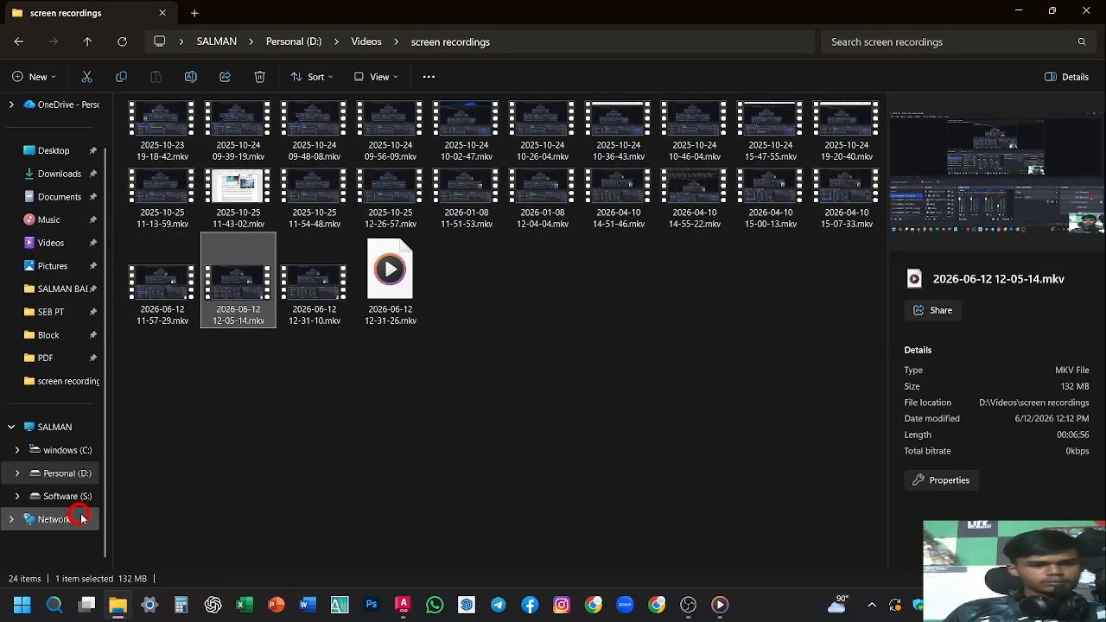
left_click(55, 427)
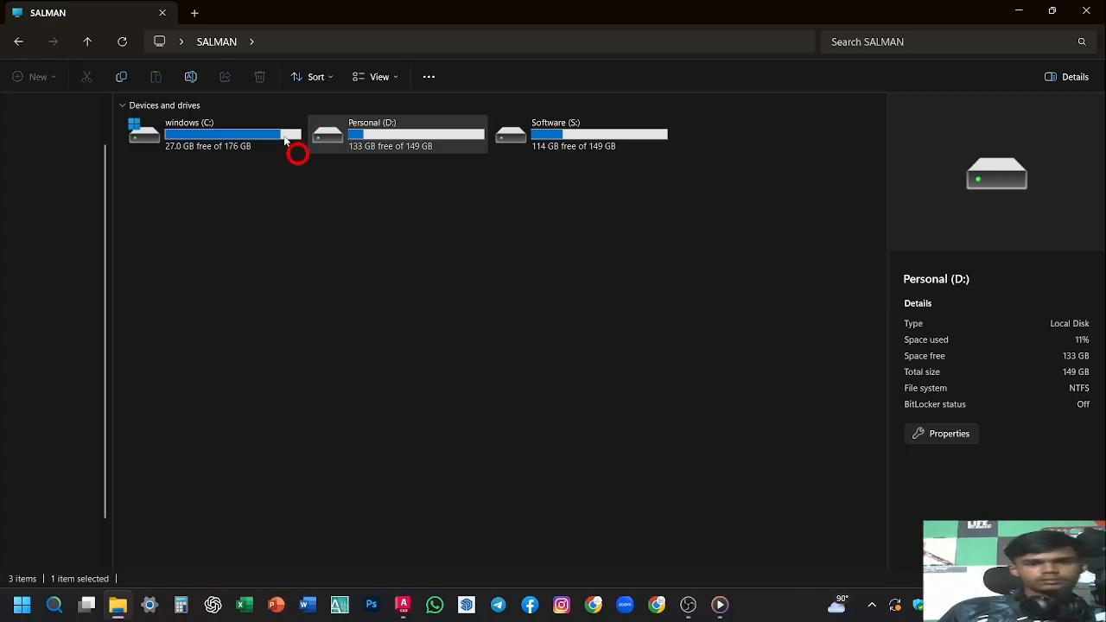
left_click(130, 42)
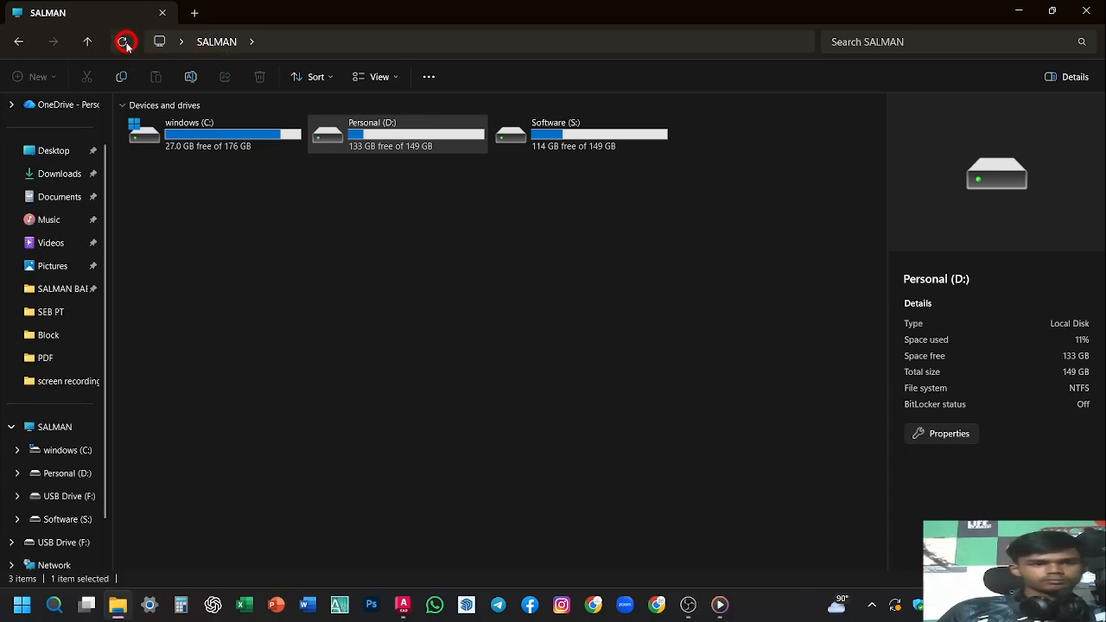
left_click(391, 264)
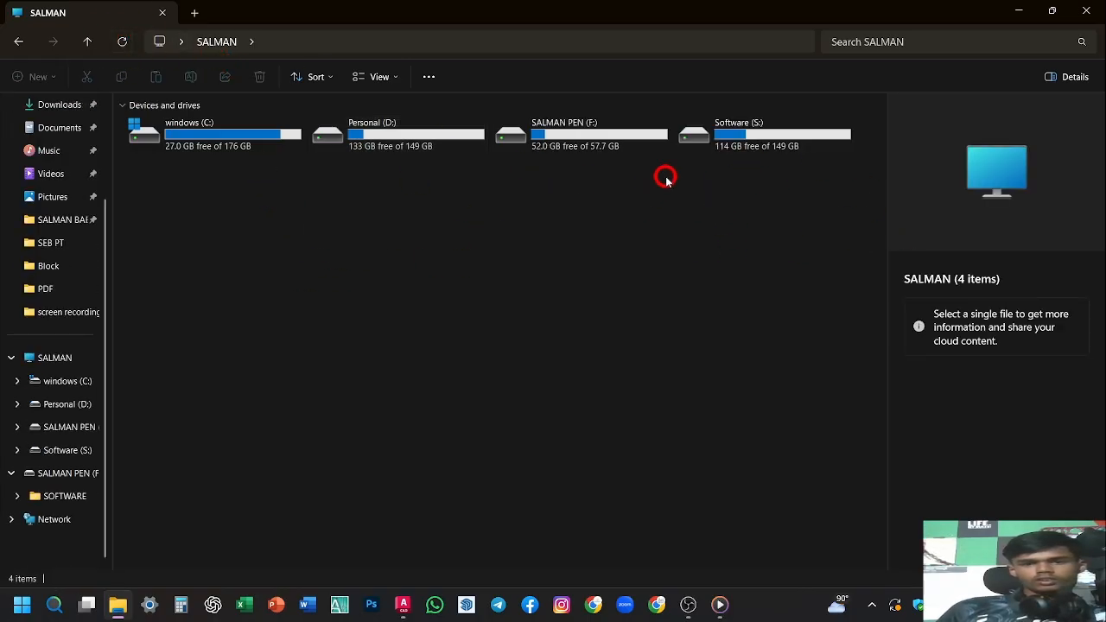
double_click(537, 145)
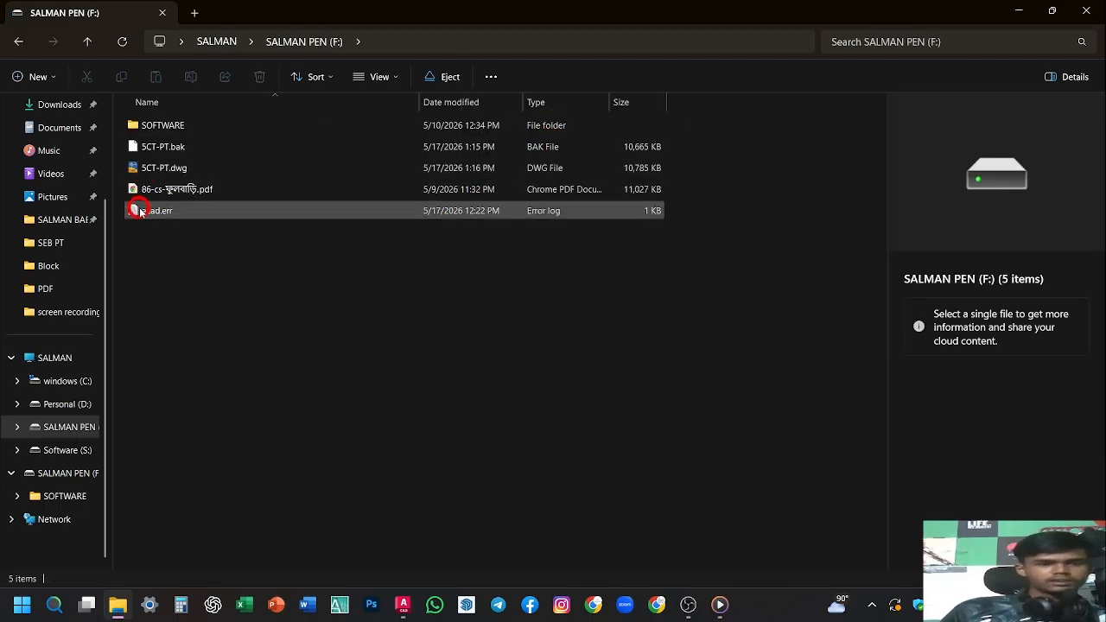
Open 86-cs-ফুলবাড়ি.pdf in the browser and dismiss the Draw tool notice
left_click(300, 190)
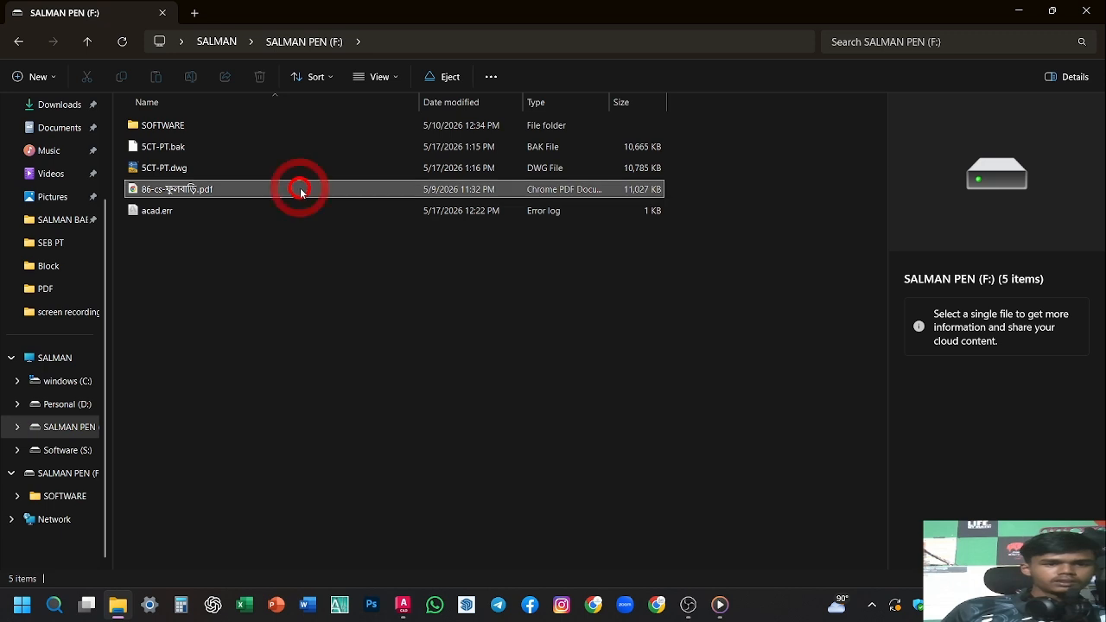
double_click(302, 190)
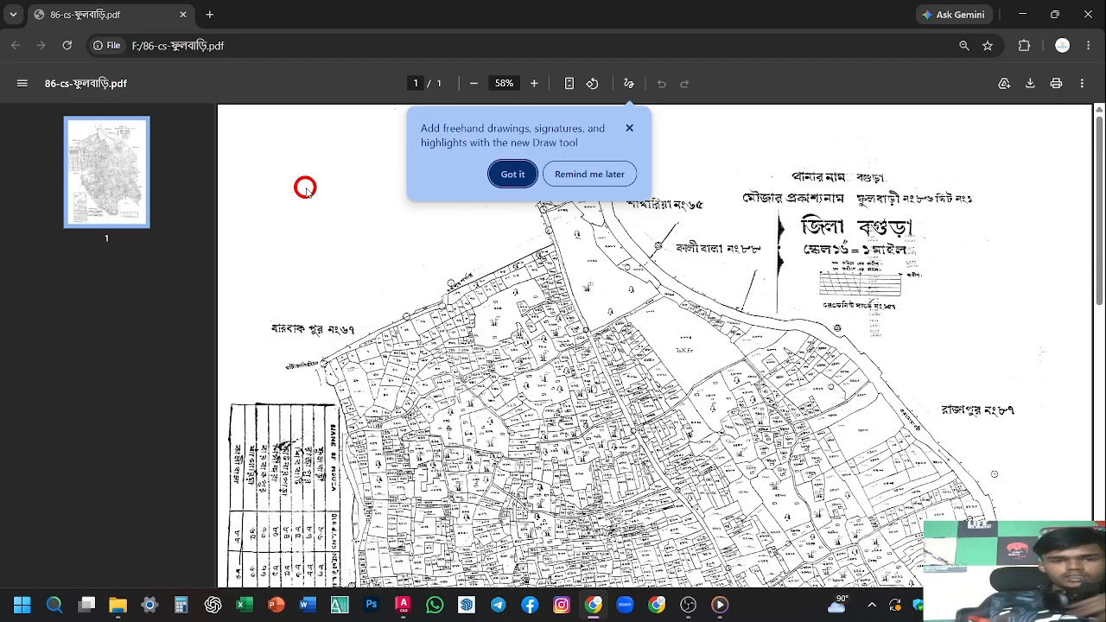
left_click(628, 128)
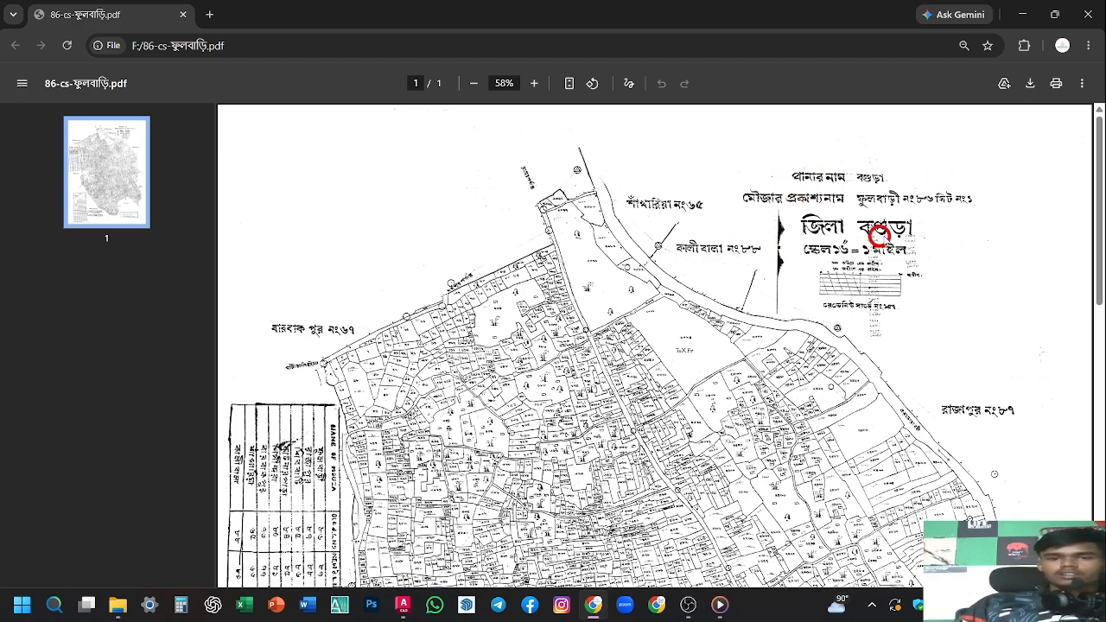
Look over the whole land survey map, from its heading to the legend and notes at its lower end
scroll(786, 325, "down", 10)
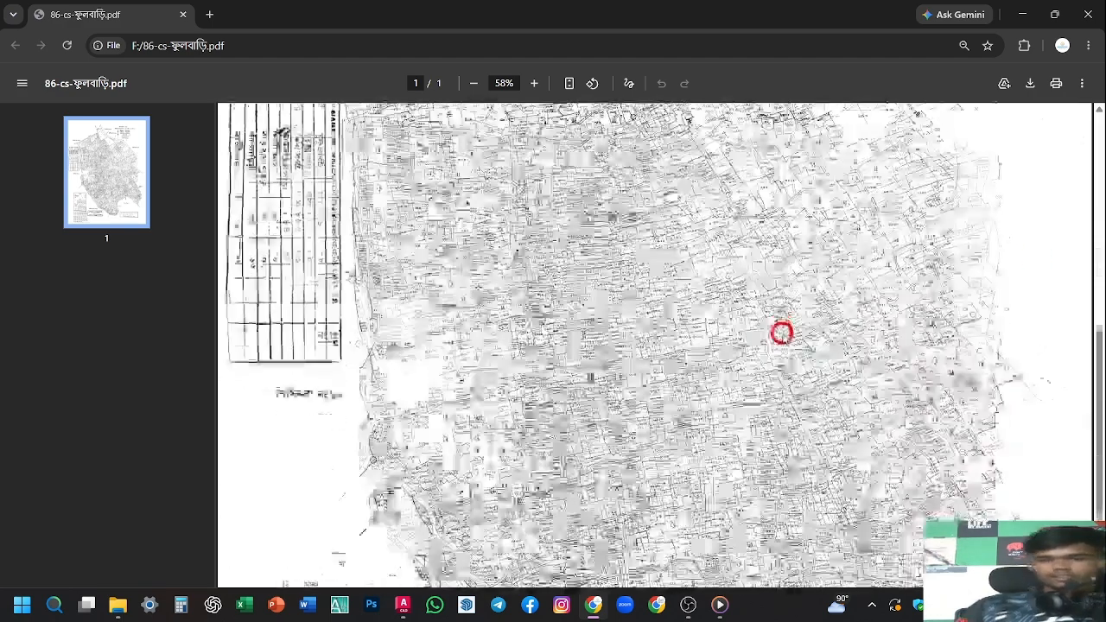
scroll(476, 388, "up", 3)
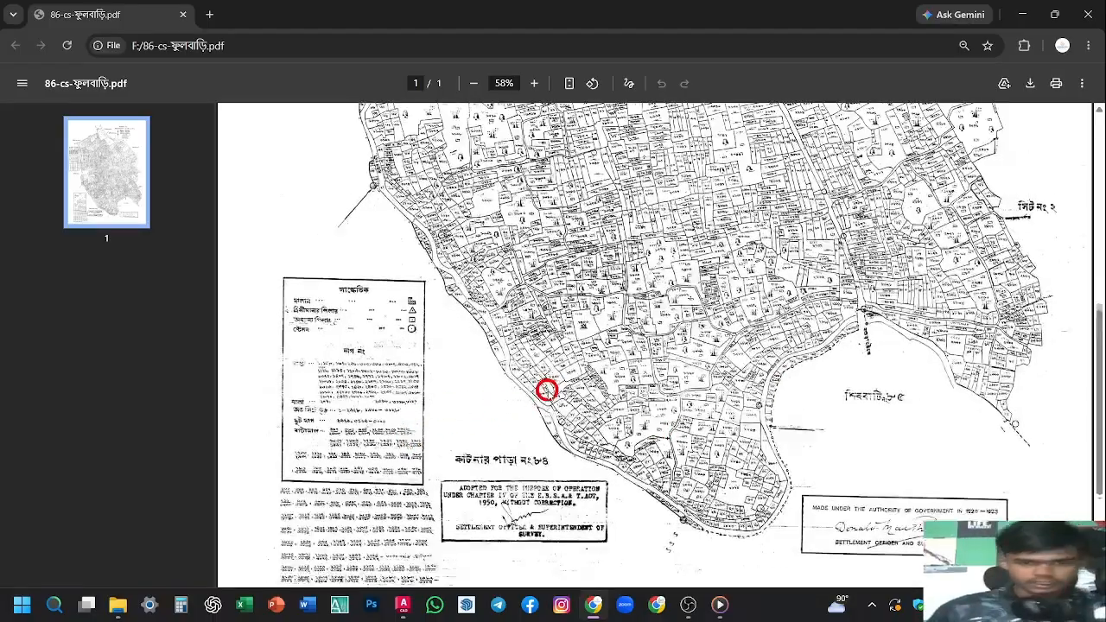
scroll(783, 308, "up", 6)
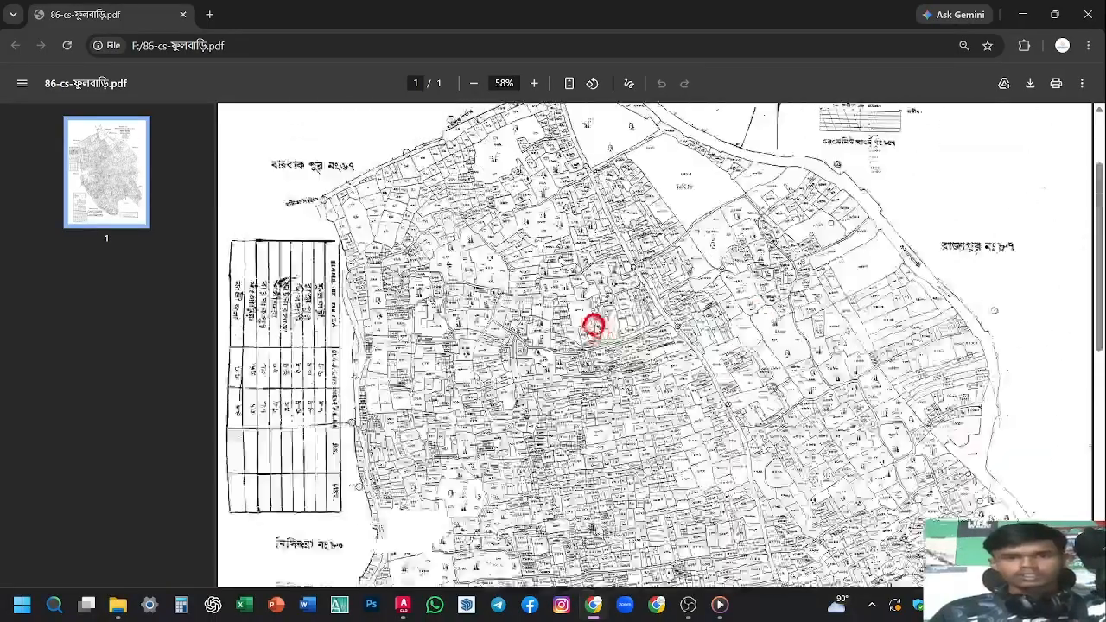
scroll(589, 341, "up", 1)
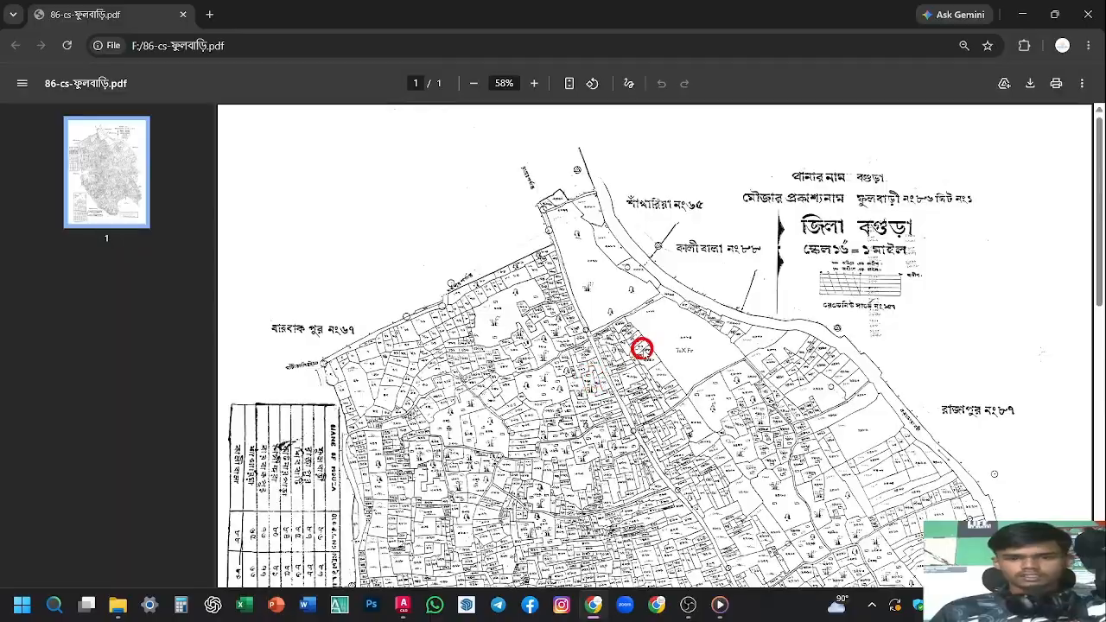
scroll(641, 348, "down", 3)
Magnify the map to 433% around the circled station mark on the road to examine the plot boundaries and numbers
scroll(655, 254, "up", 2, "ctrl")
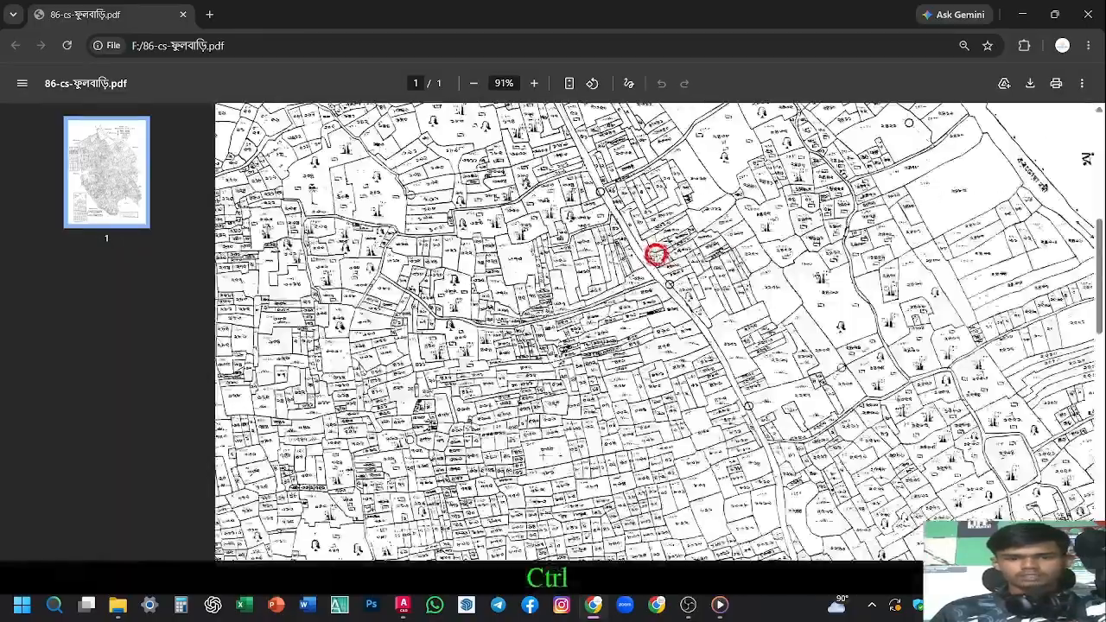
scroll(639, 223, "up", 3)
scroll(553, 363, "down", 1)
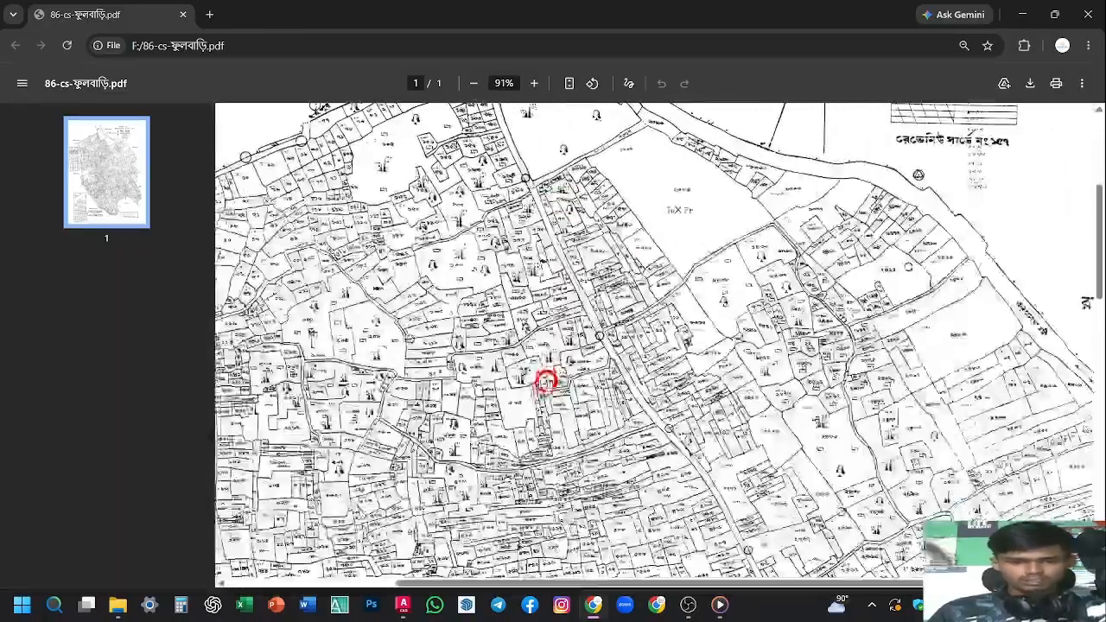
scroll(630, 339, "up", 1, "ctrl")
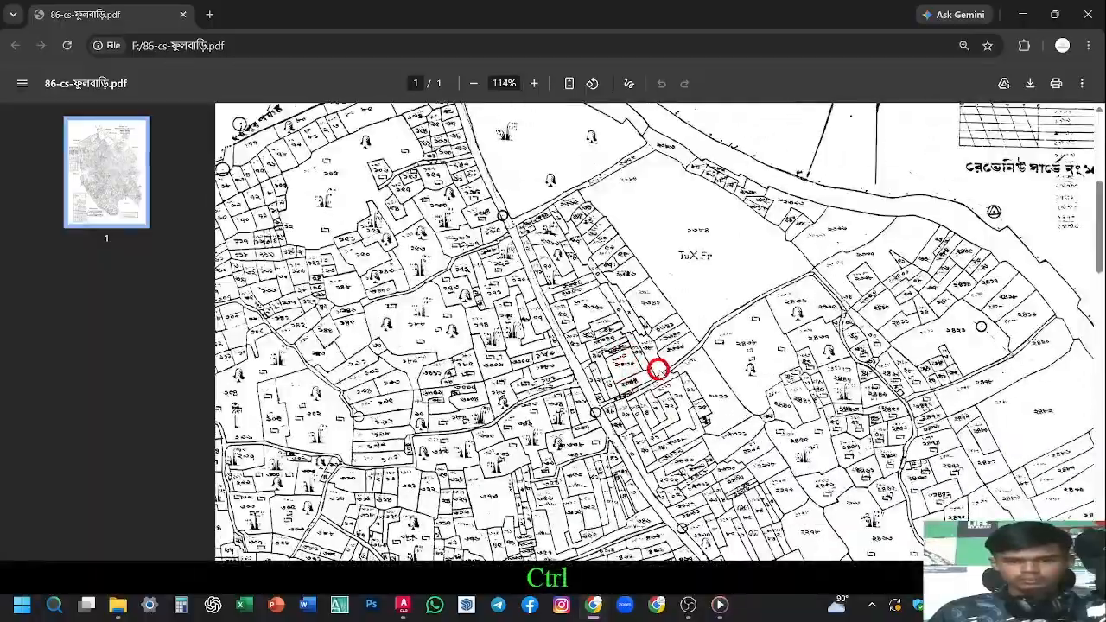
scroll(669, 356, "down", 1)
scroll(896, 353, "down", 1)
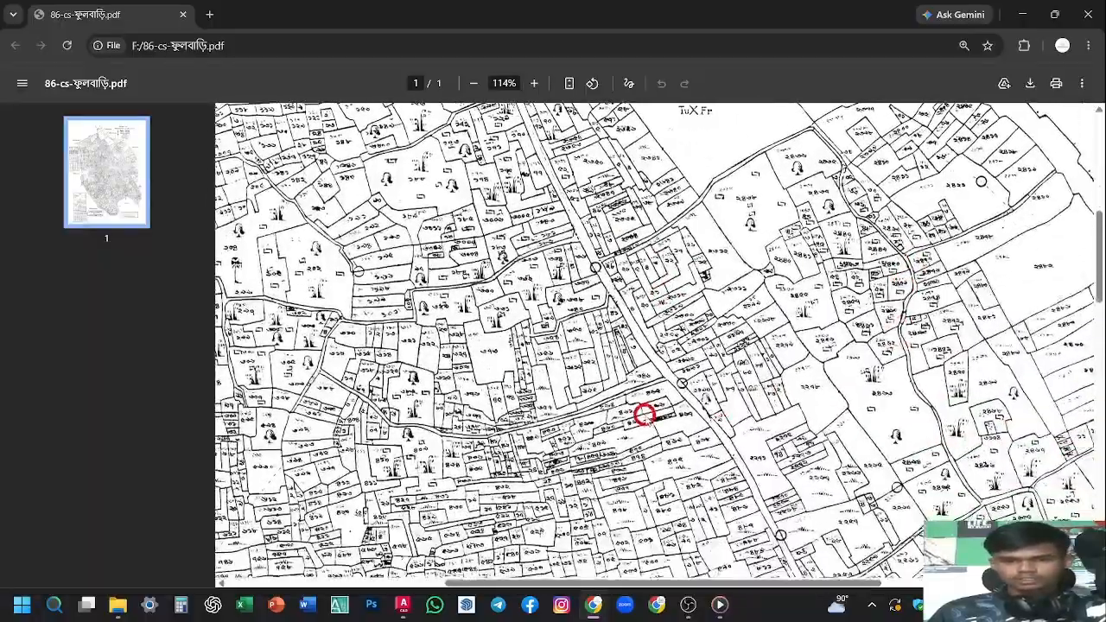
scroll(643, 415, "down", 3)
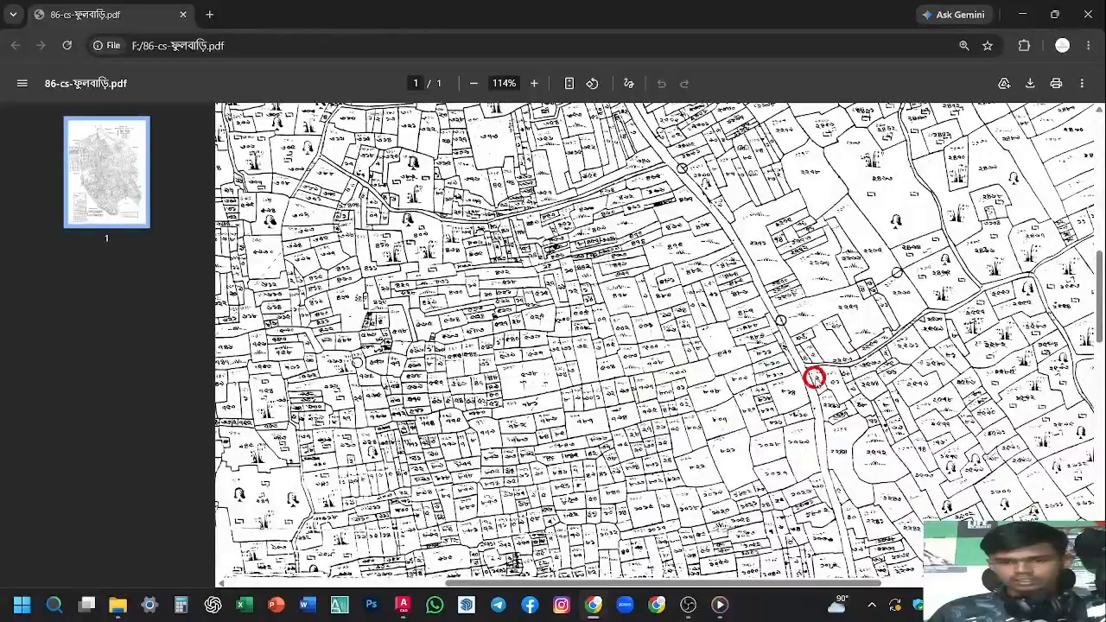
scroll(809, 348, "up", 2)
scroll(812, 420, "up", 3, "ctrl")
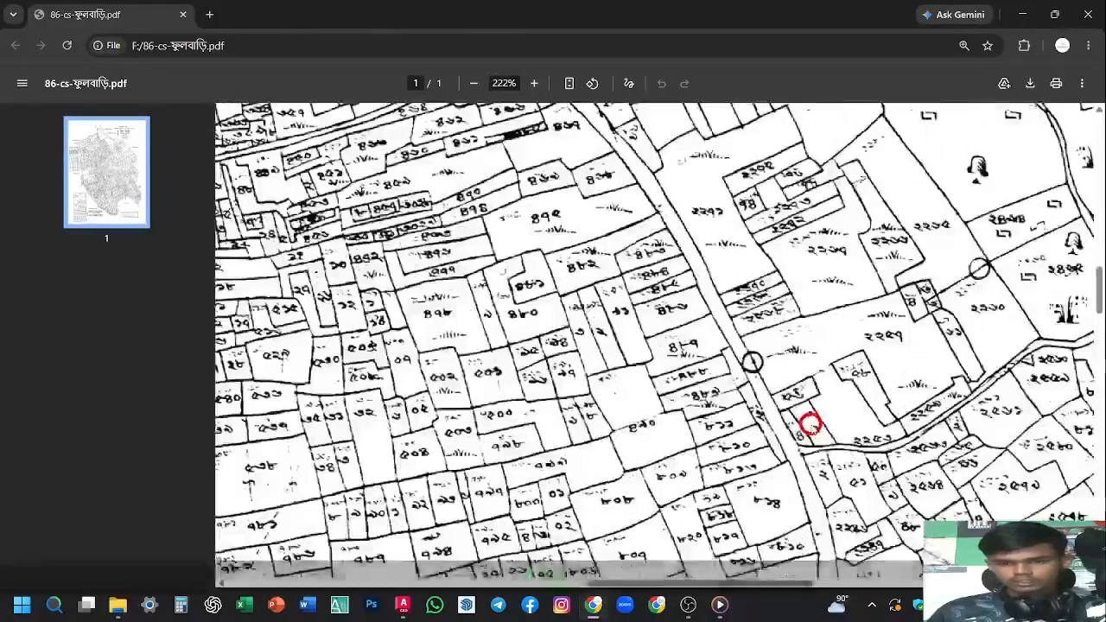
scroll(809, 423, "up", 3, "ctrl")
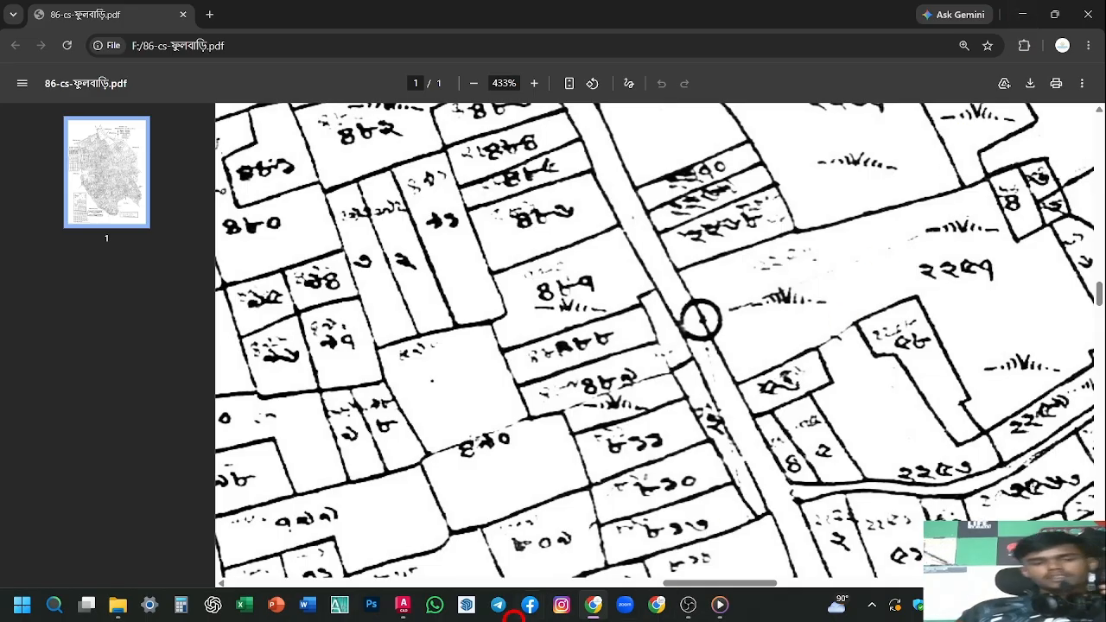
Switch back to AutoCAD and bring the entire rectangle into view
left_click(403, 604)
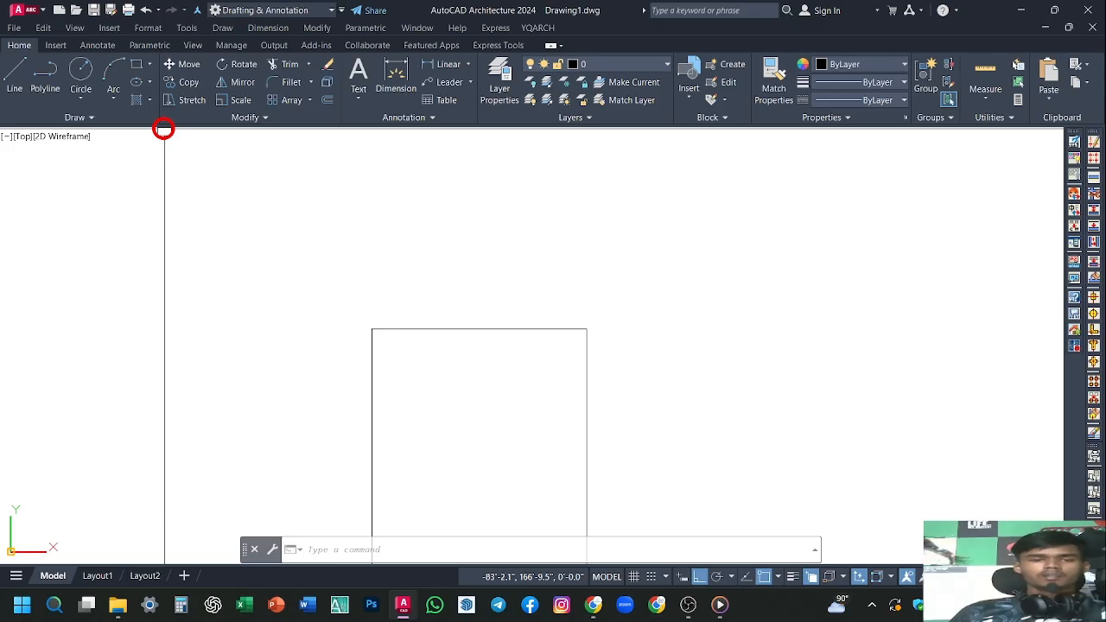
scroll(411, 166, "down", 6)
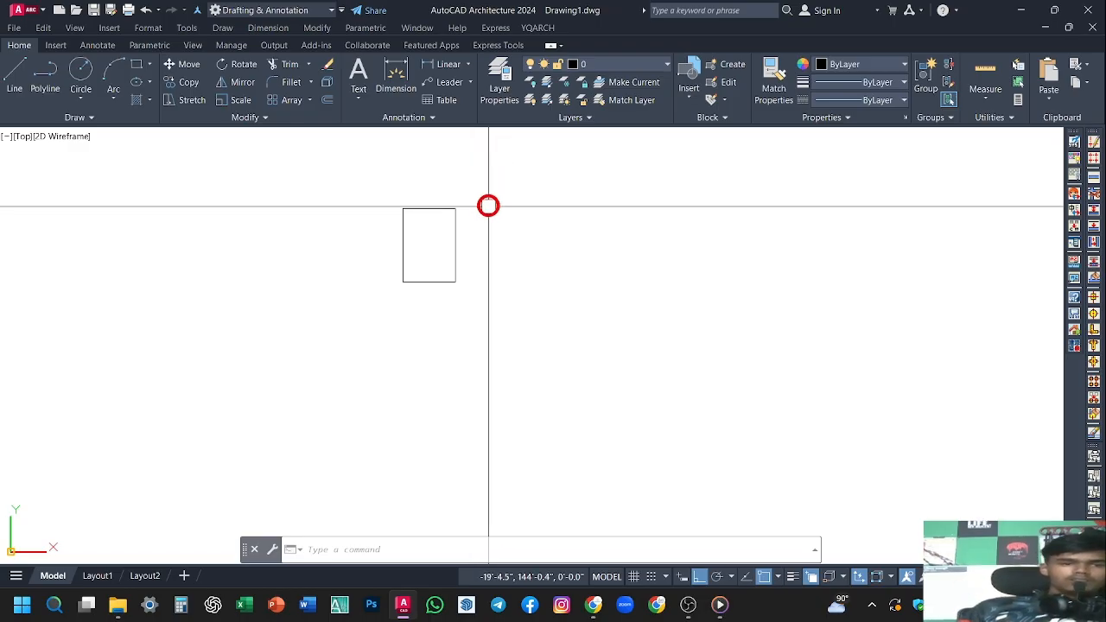
scroll(579, 264, "down", 4)
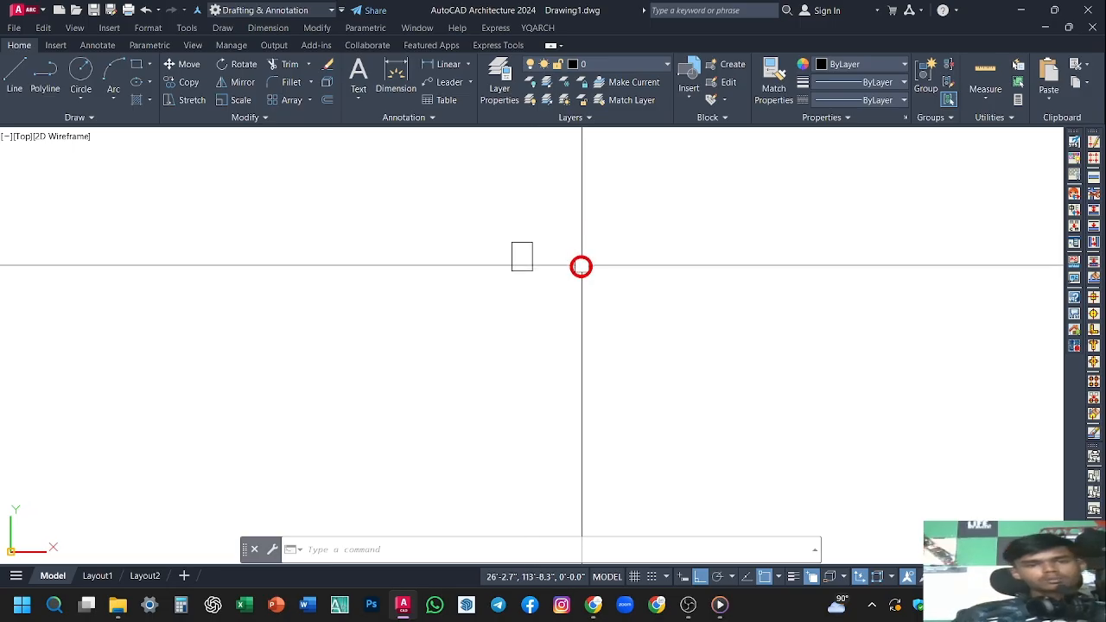
middle_click_drag(580, 264, 466, 285)
scroll(402, 282, "up", 3)
scroll(401, 283, "up", 4)
middle_click_drag(348, 343, 415, 328)
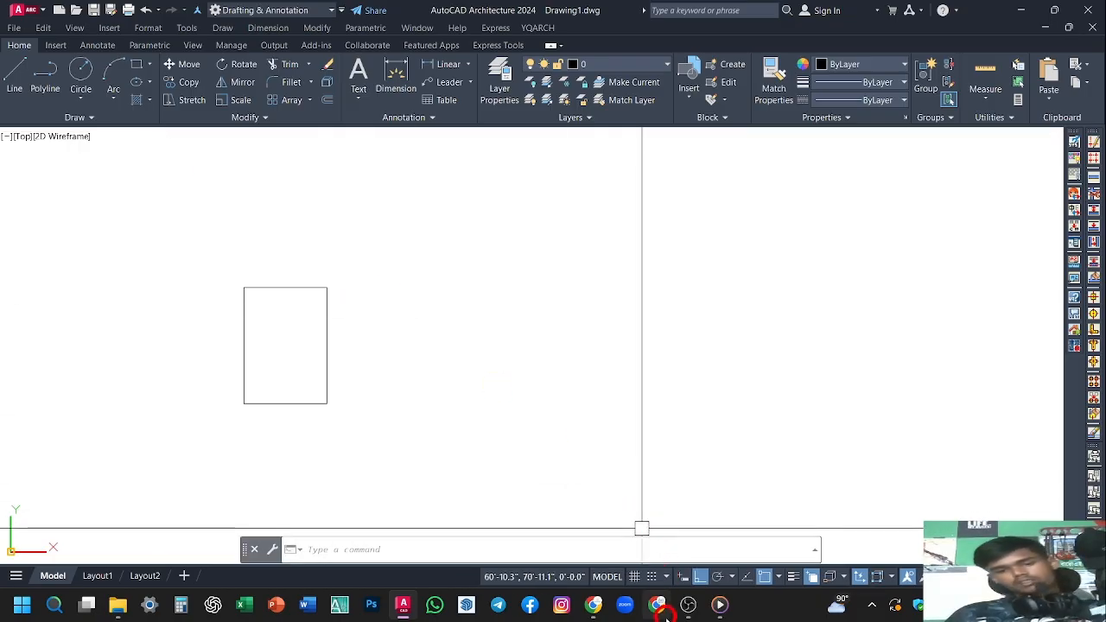
mouse_move(685, 609)
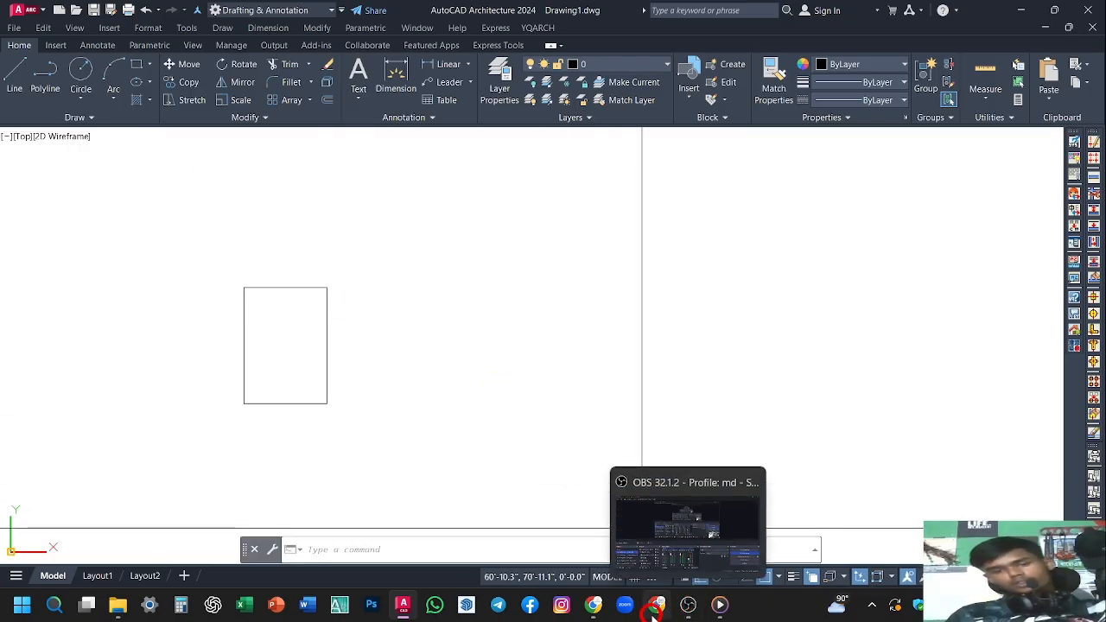
left_click(701, 604)
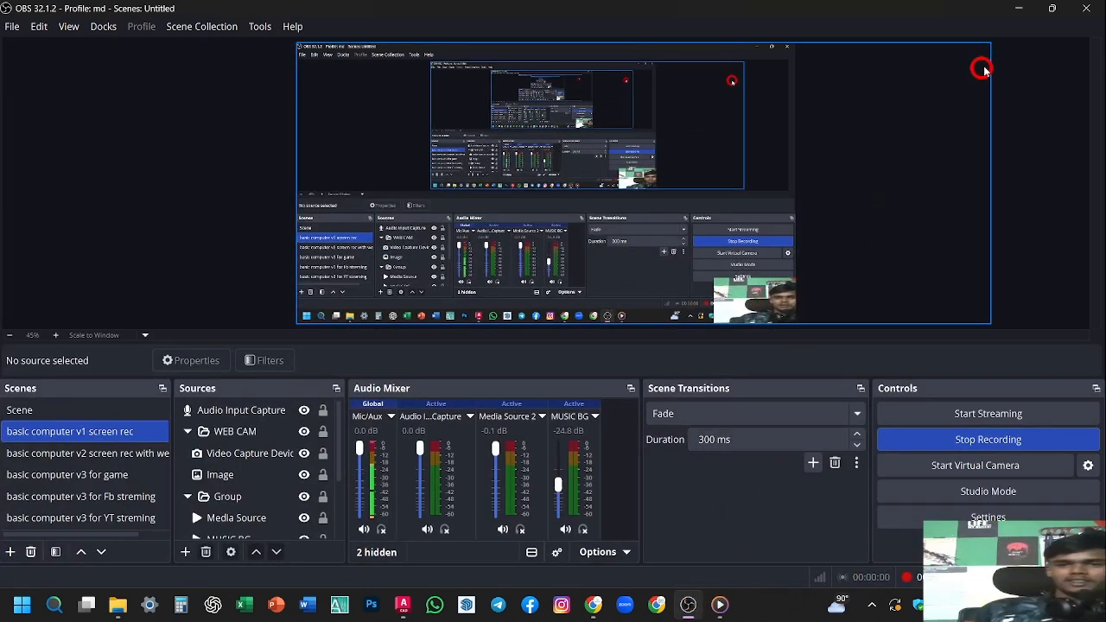
left_click(1015, 15)
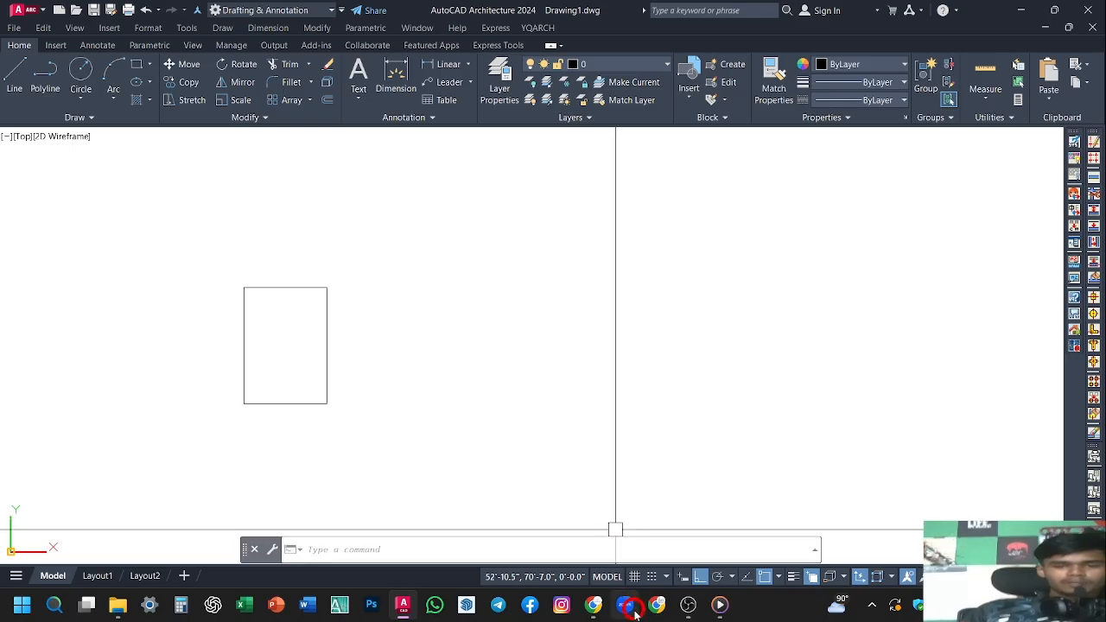
left_click(720, 611)
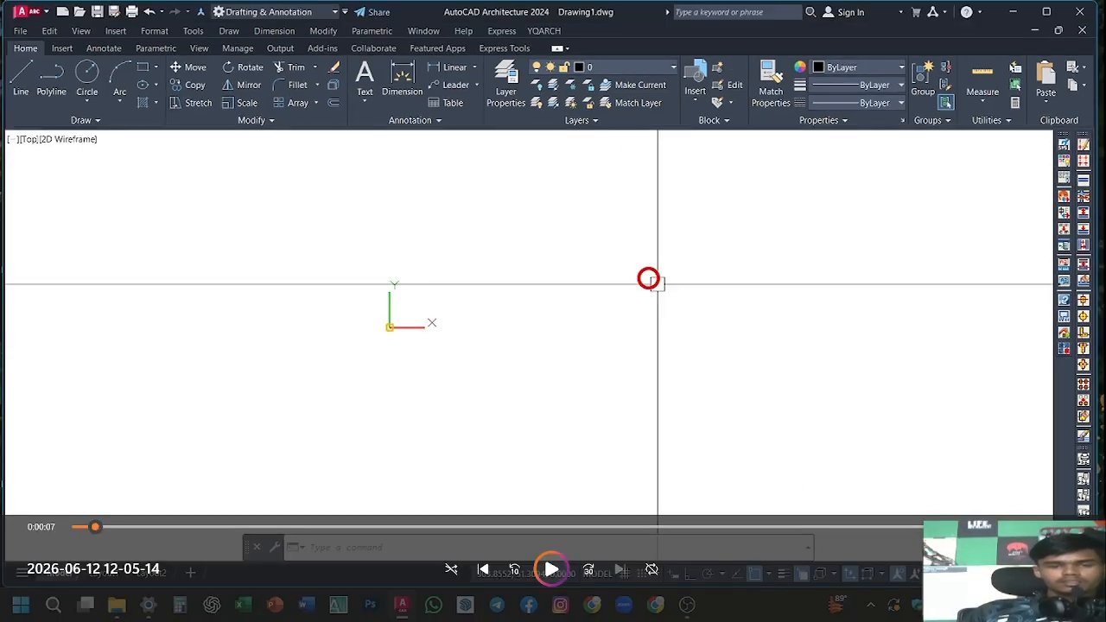
key("space")
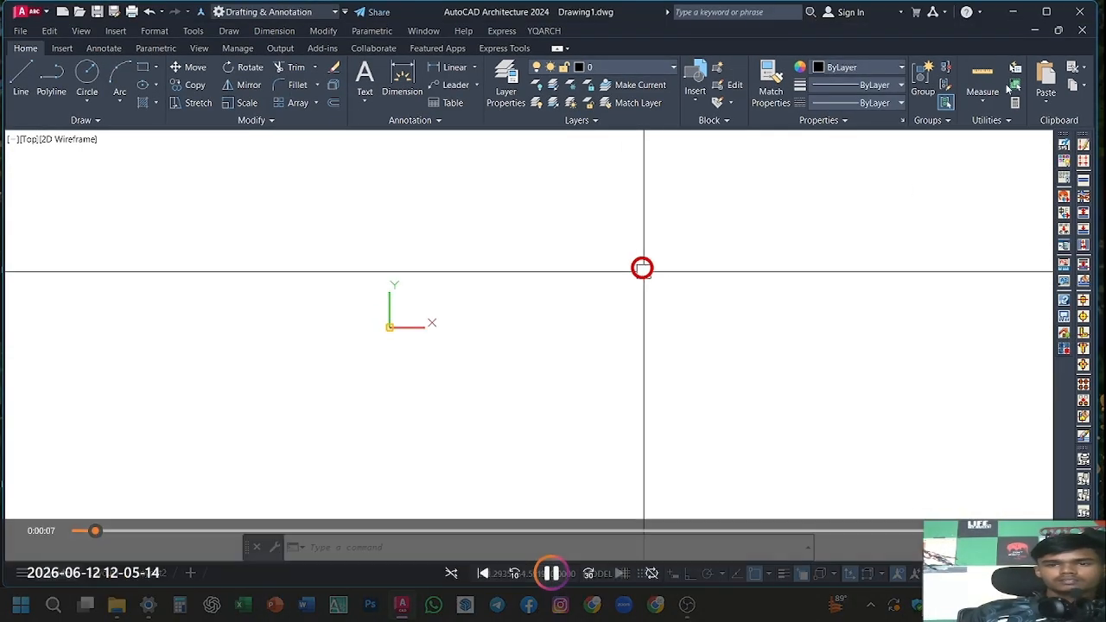
left_click(1028, 9)
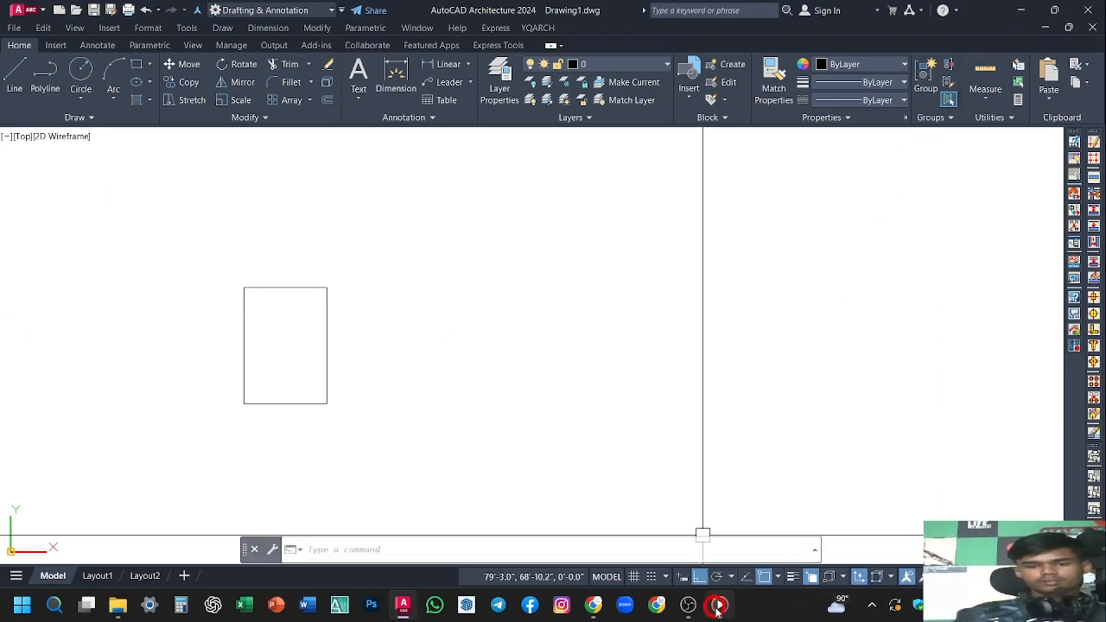
right_click(718, 607)
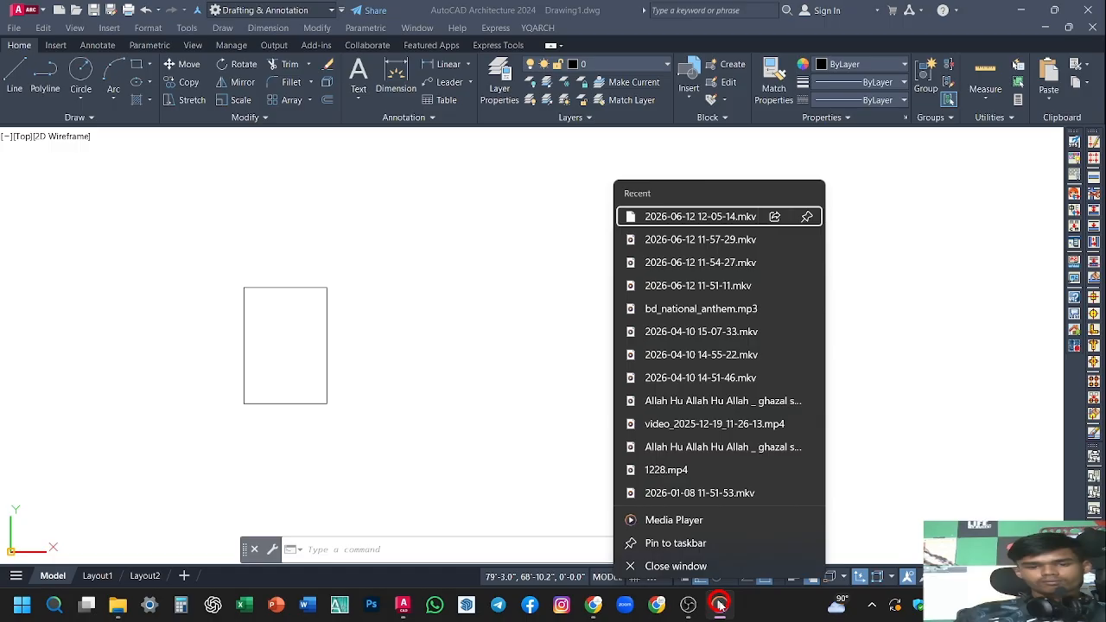
left_click(688, 560)
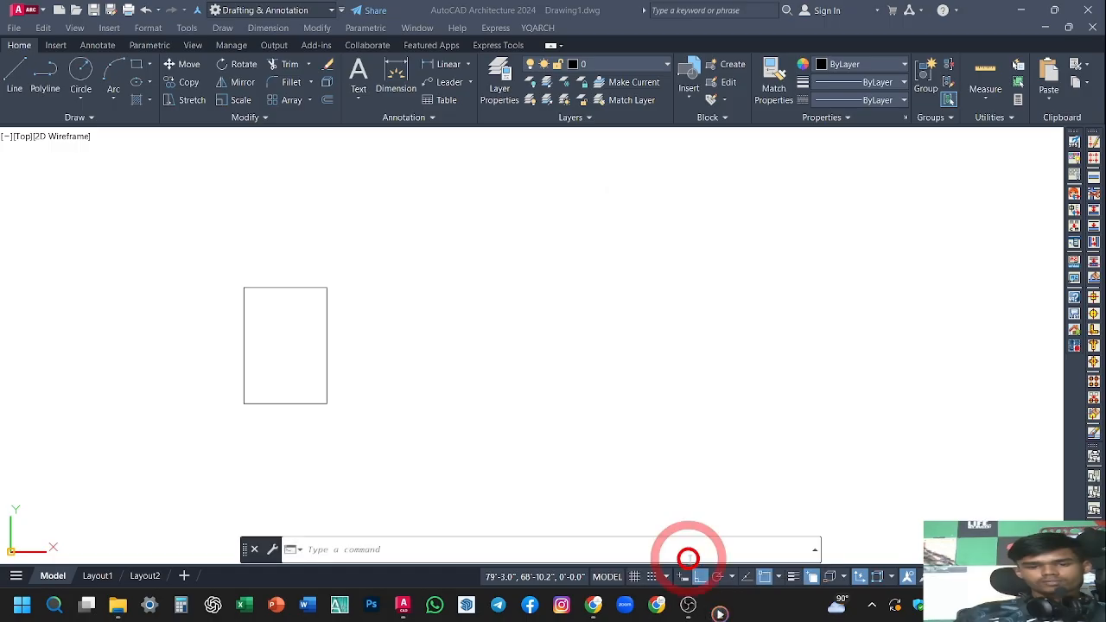
Switch to the browser and reduce the 86-cs-ফুলবাড়ি.pdf map to 33% to look over its full width
left_click(595, 607)
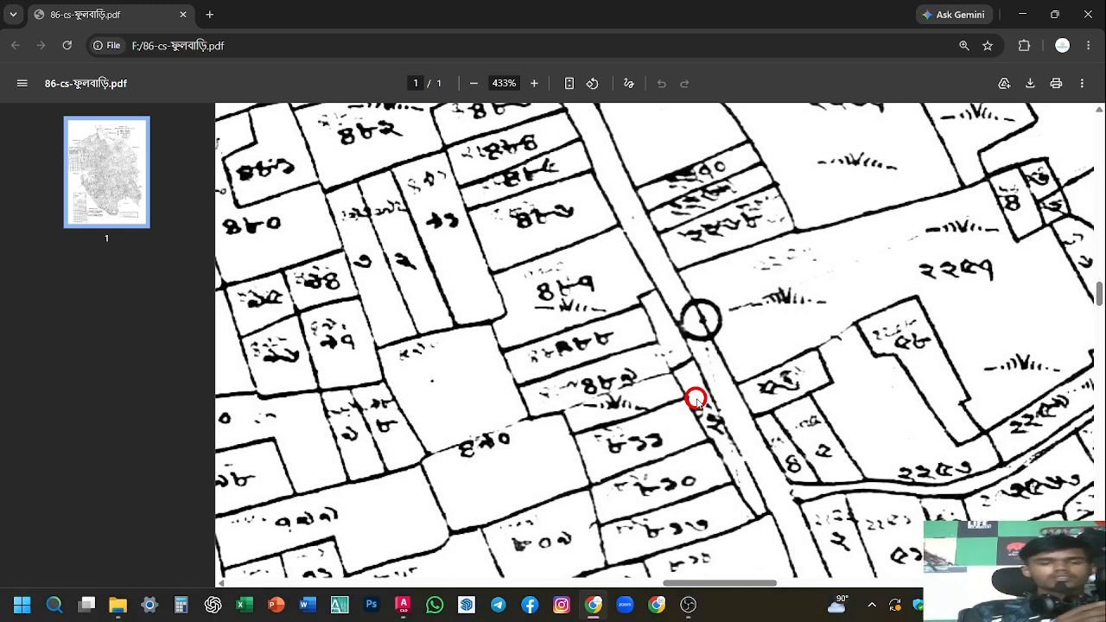
scroll(711, 385, "down", 2)
scroll(714, 378, "down", 5, "ctrl")
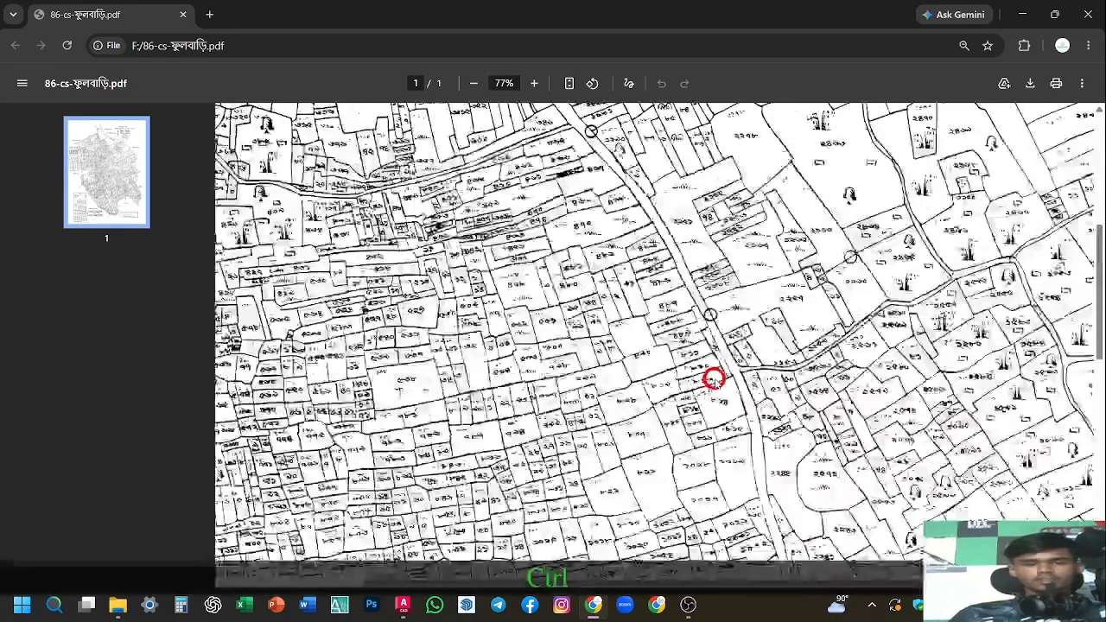
scroll(713, 378, "down", 3, "ctrl")
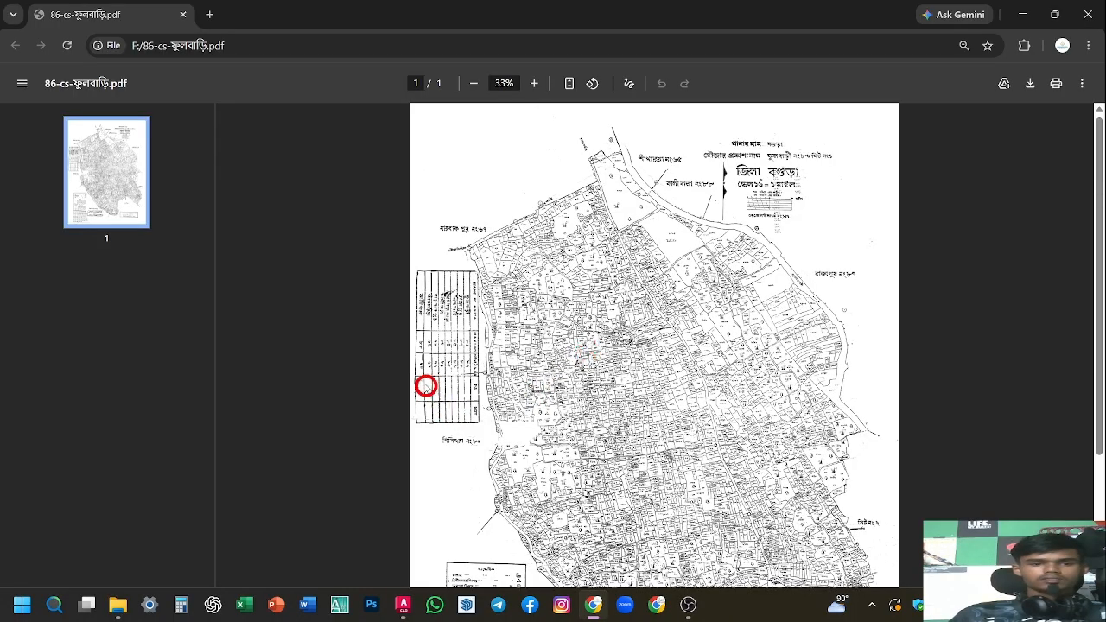
Attach page 1 of 86-cs-ফুলবাড়ি.pdf from the SALMAN PEN (F:) drive to the AutoCAD drawing, with its insertion point beside the rectangle
left_click(118, 604)
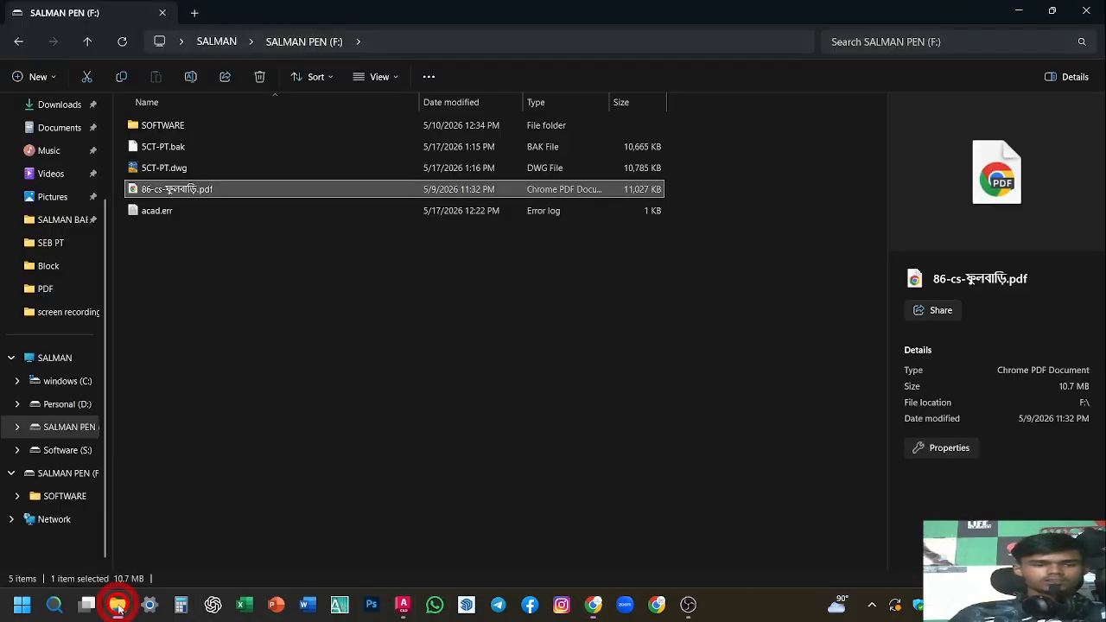
left_click_drag(227, 188, 455, 340)
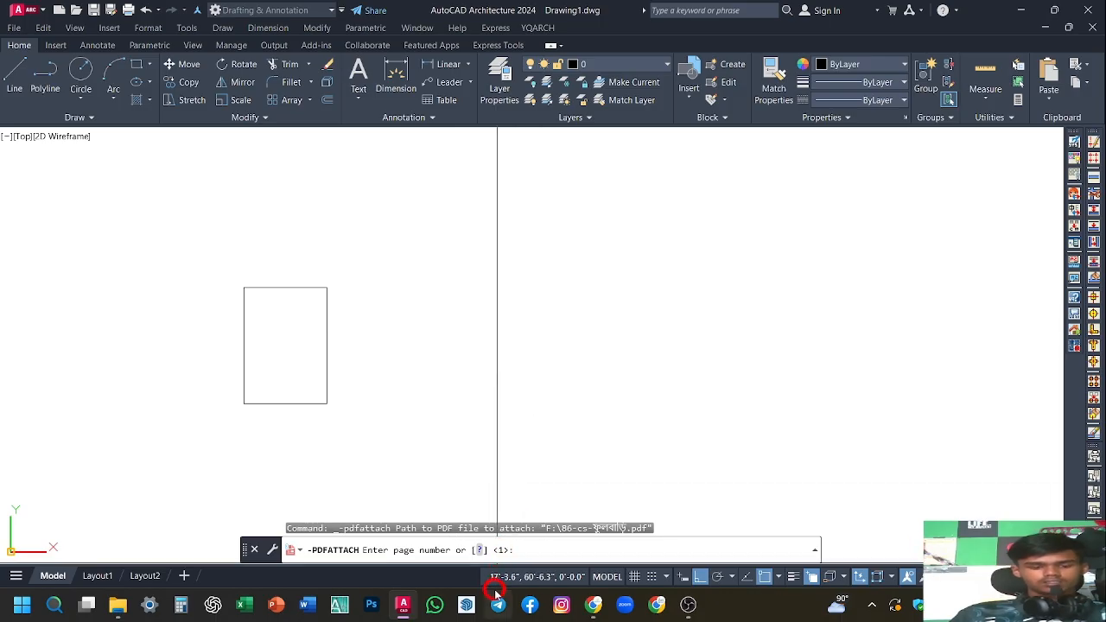
type("1")
key("Return")
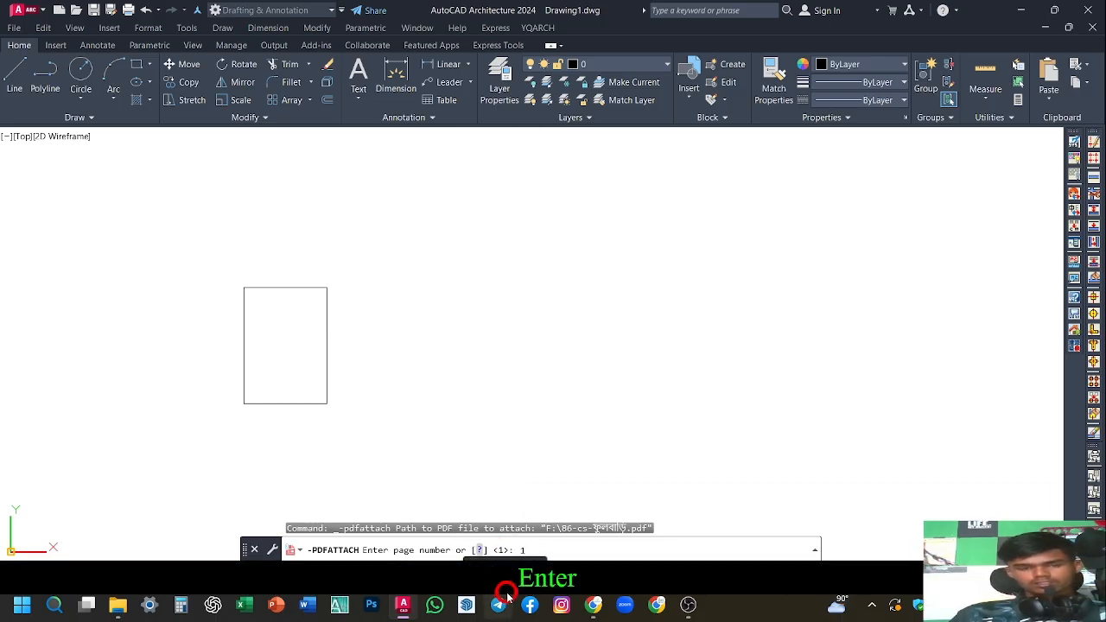
left_click(518, 382)
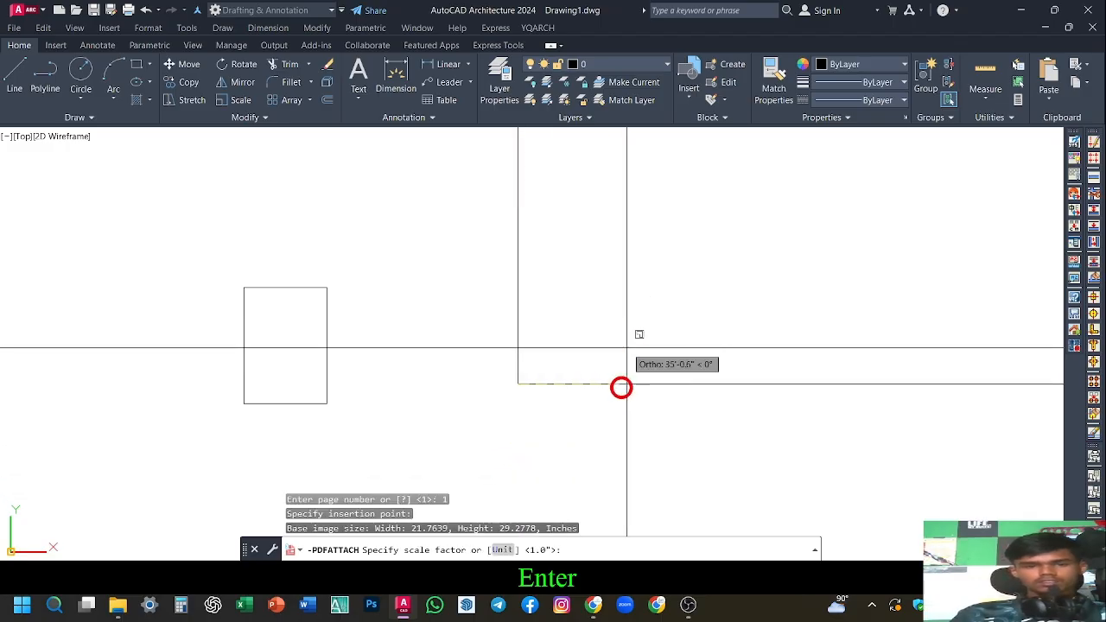
Enlarge the PDF underlay by picking its scale factor freehand and accept the default rotation of 0
scroll(627, 388, "down", 15)
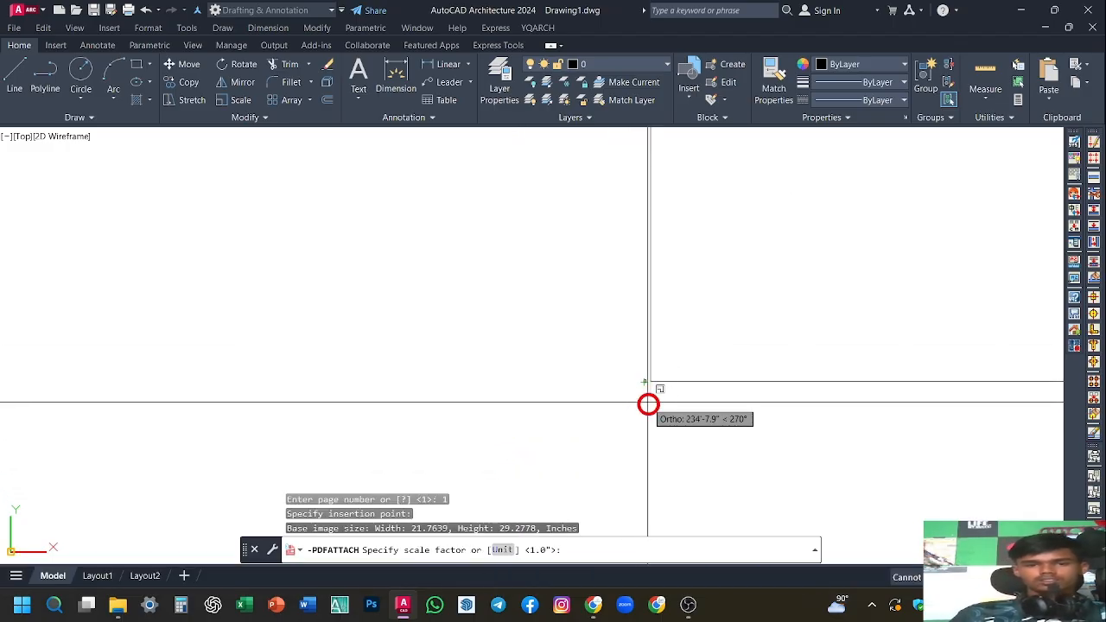
scroll(664, 380, "down", 3)
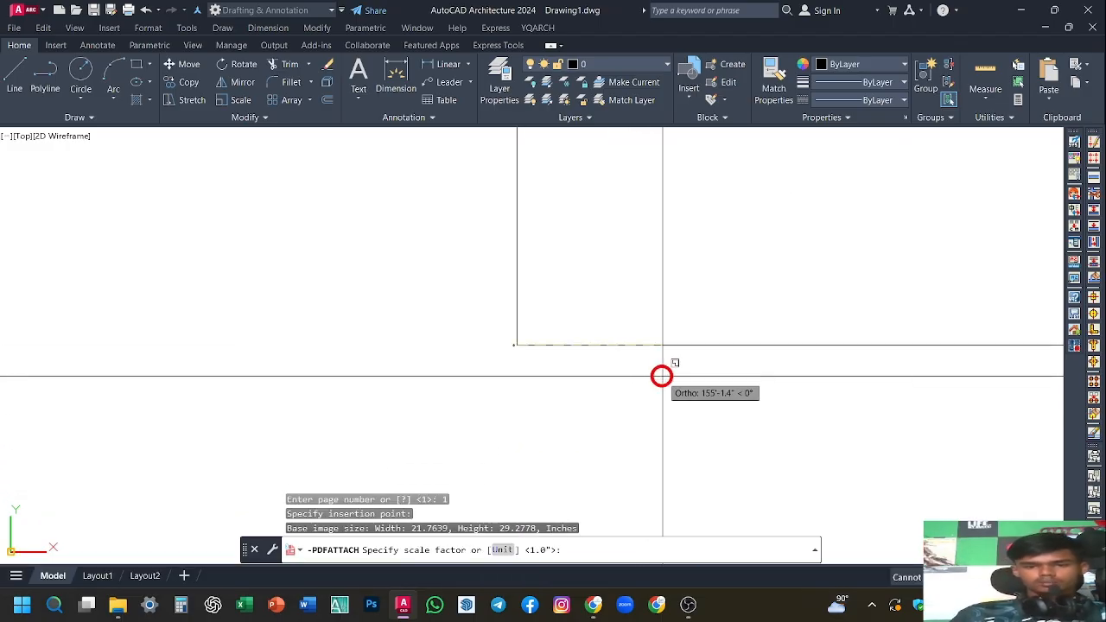
left_click(588, 323)
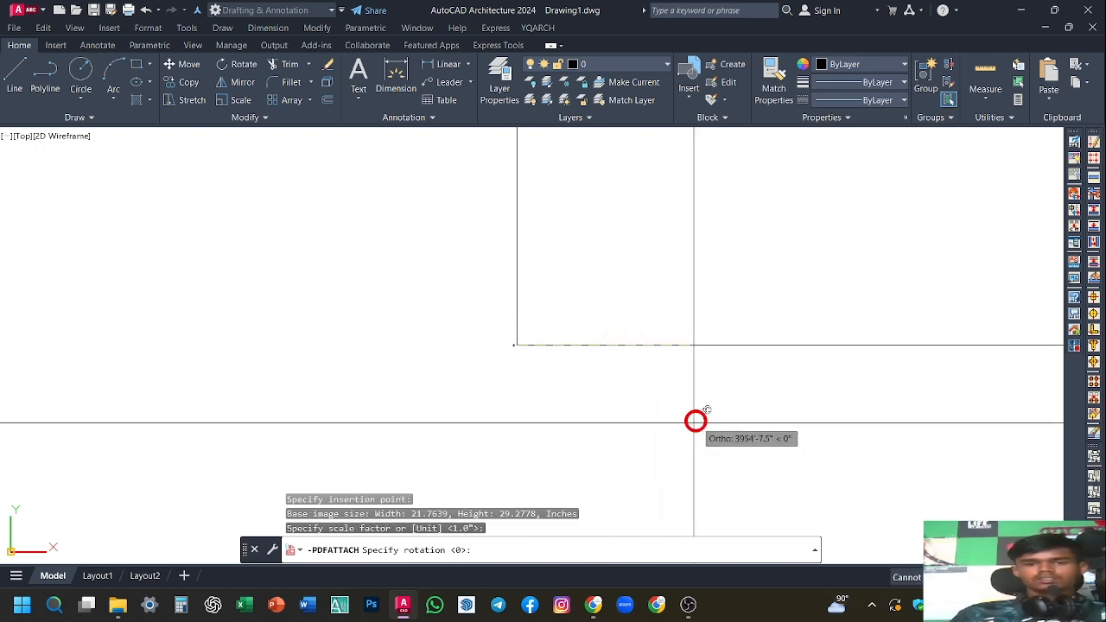
key("Return")
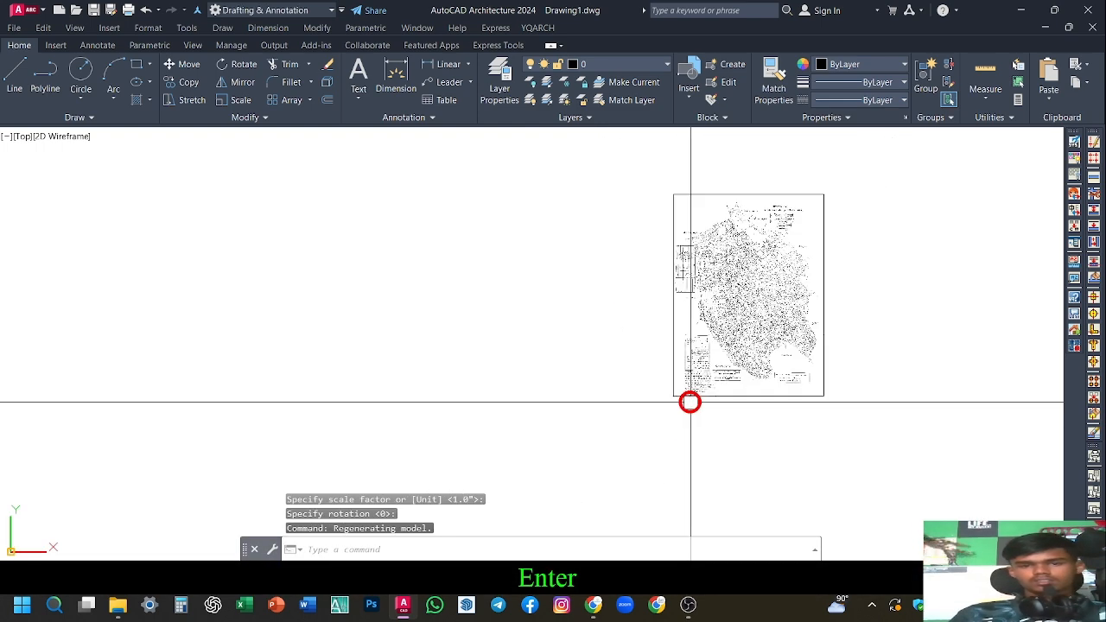
Examine the attached survey map in the drawing, both its plots up close and the full sheet
scroll(780, 328, "up", 6)
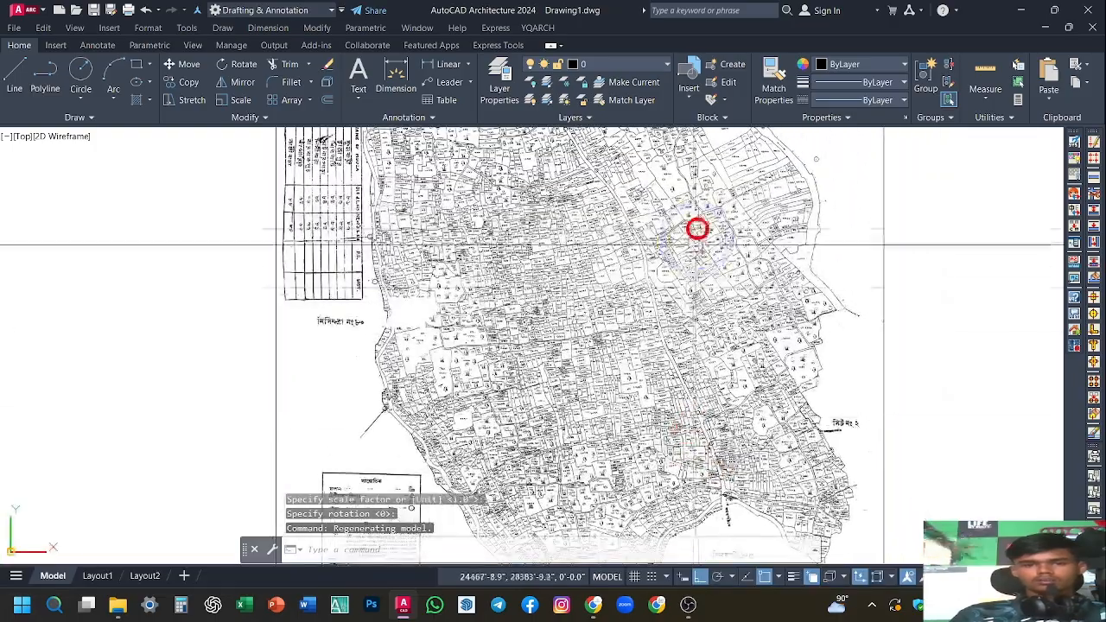
scroll(697, 233, "up", 2)
scroll(696, 244, "down", 10)
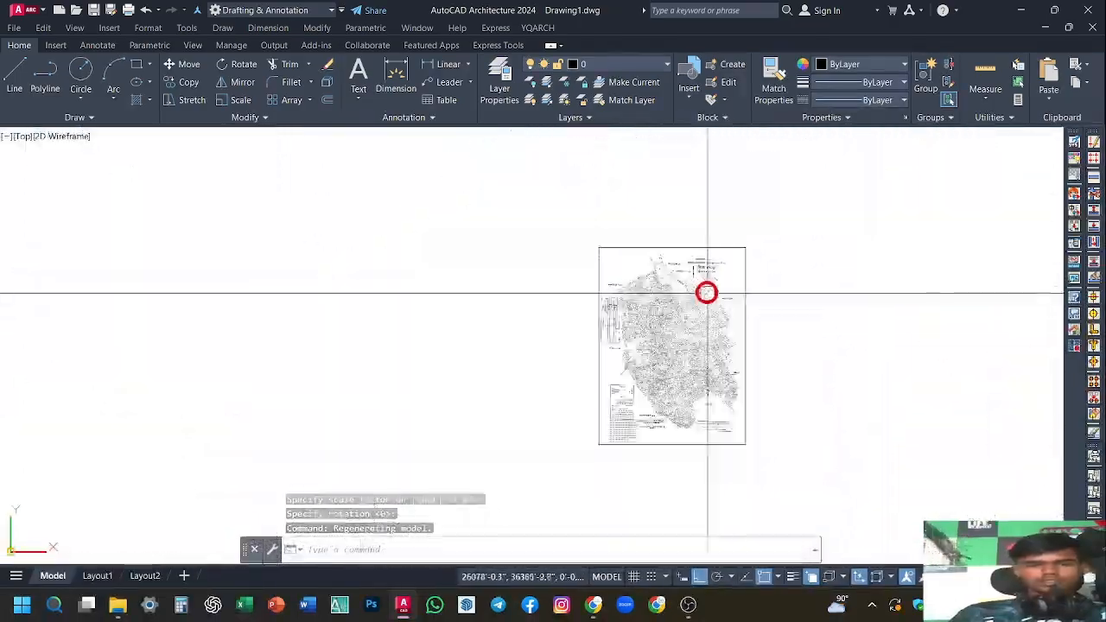
middle_click_drag(706, 293, 765, 181)
scroll(613, 301, "down", 3)
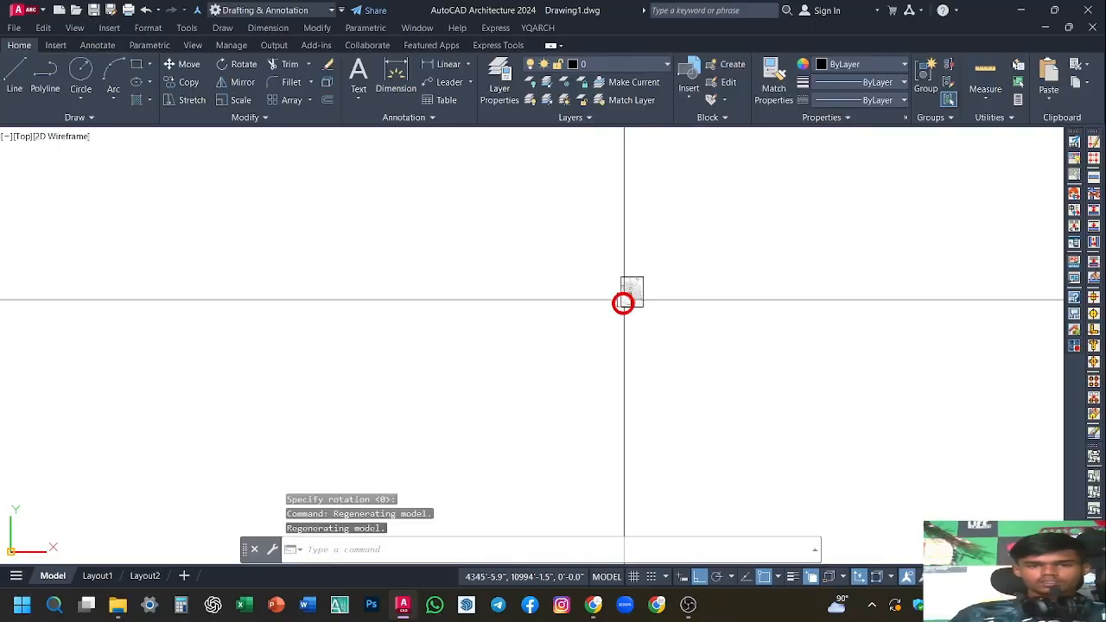
scroll(686, 308, "up", 3)
left_click(414, 257)
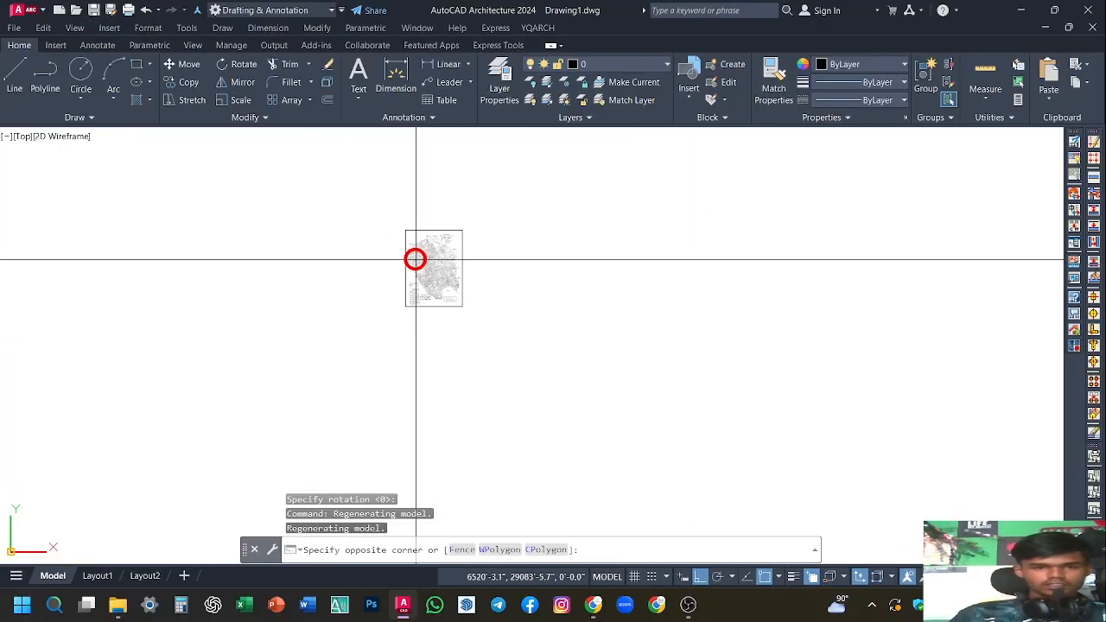
left_click(449, 268)
left_click(493, 252)
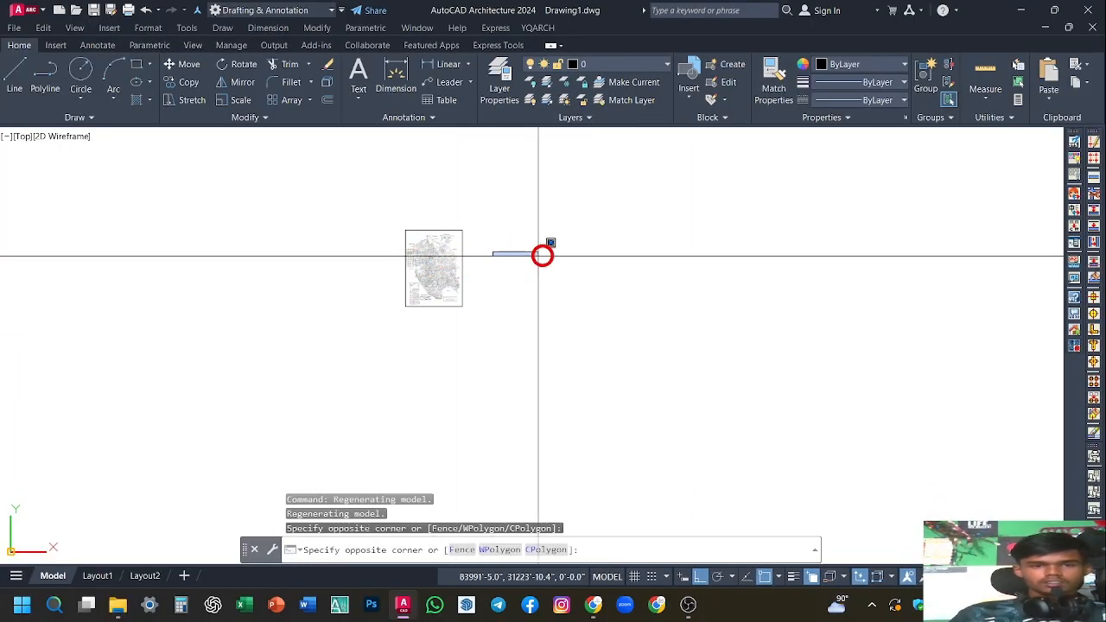
left_click(541, 256)
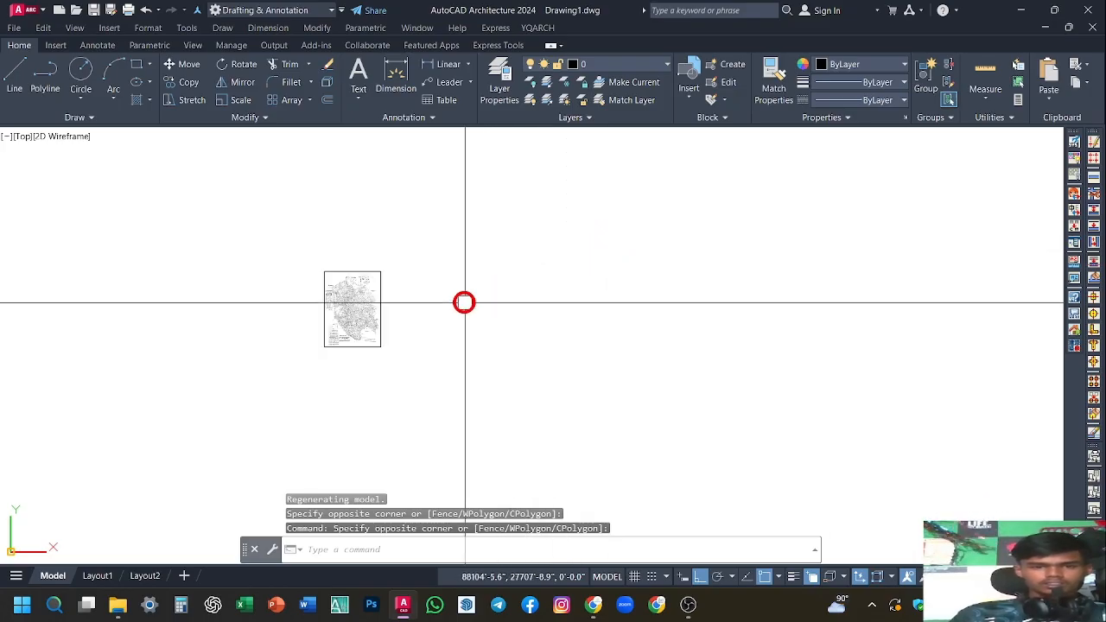
middle_click_drag(464, 301, 659, 294)
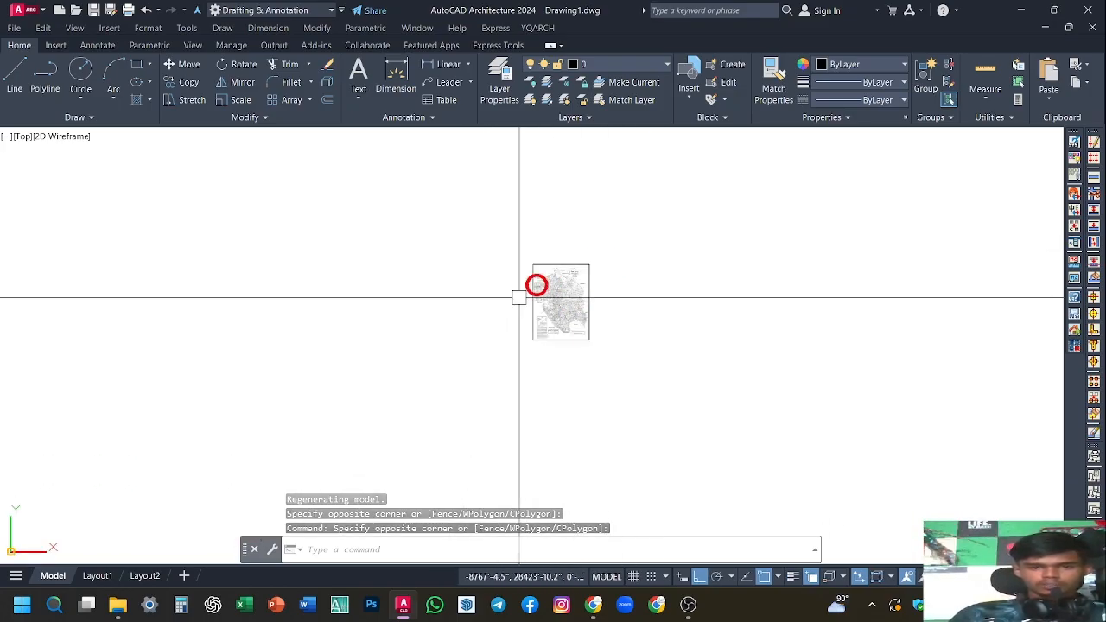
scroll(589, 275, "up", 6)
Try to select the map underlay with an enclosing window around its upper-left corner
left_click(667, 226)
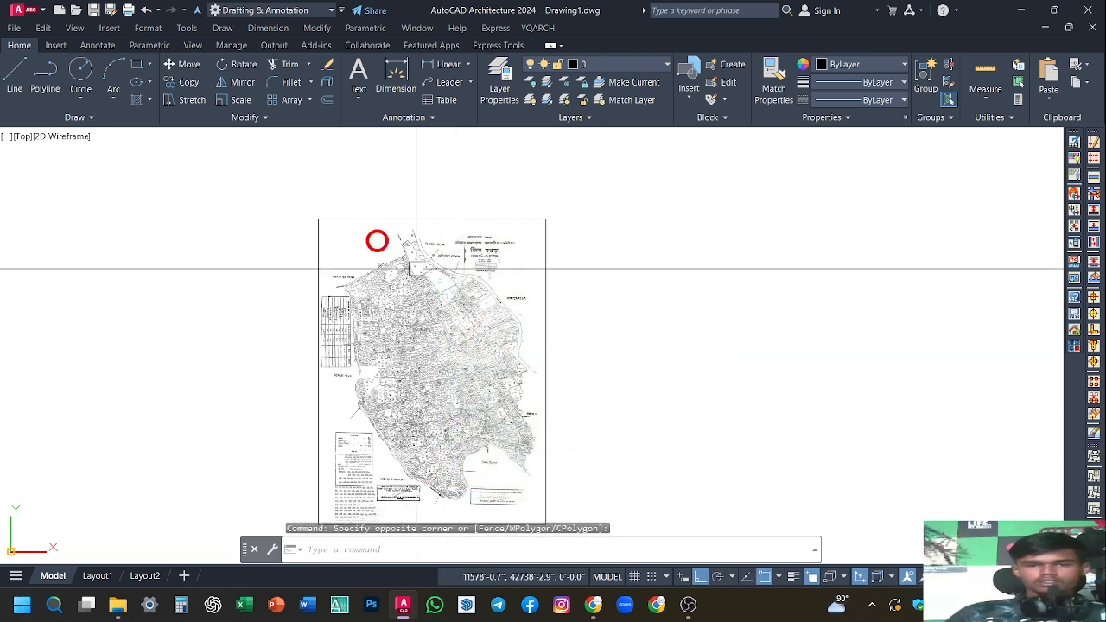
left_click(707, 418)
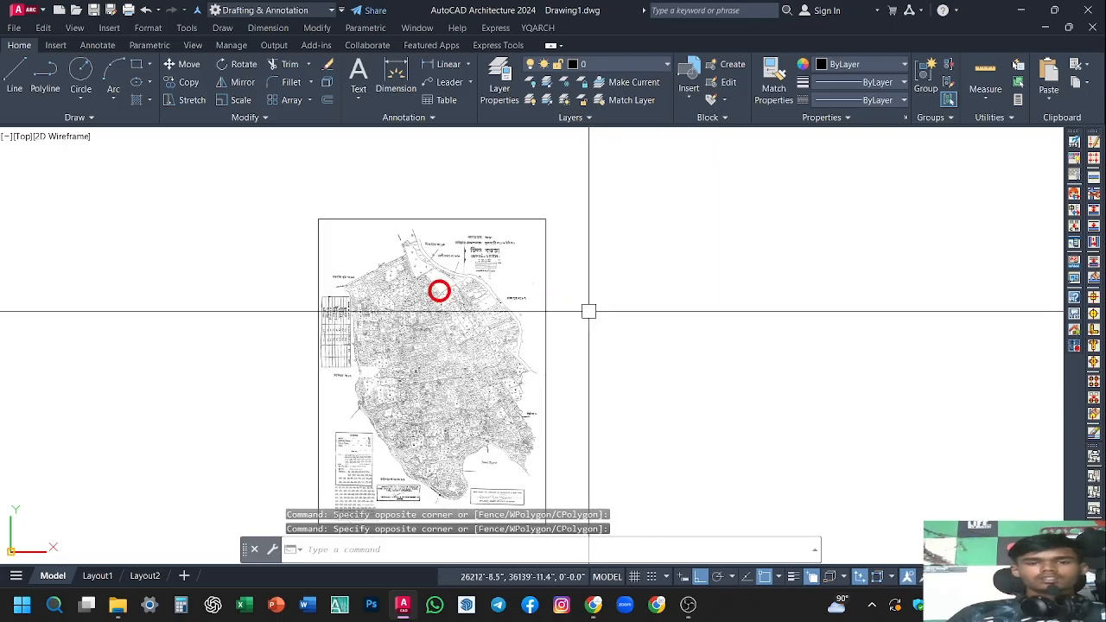
left_click(276, 200)
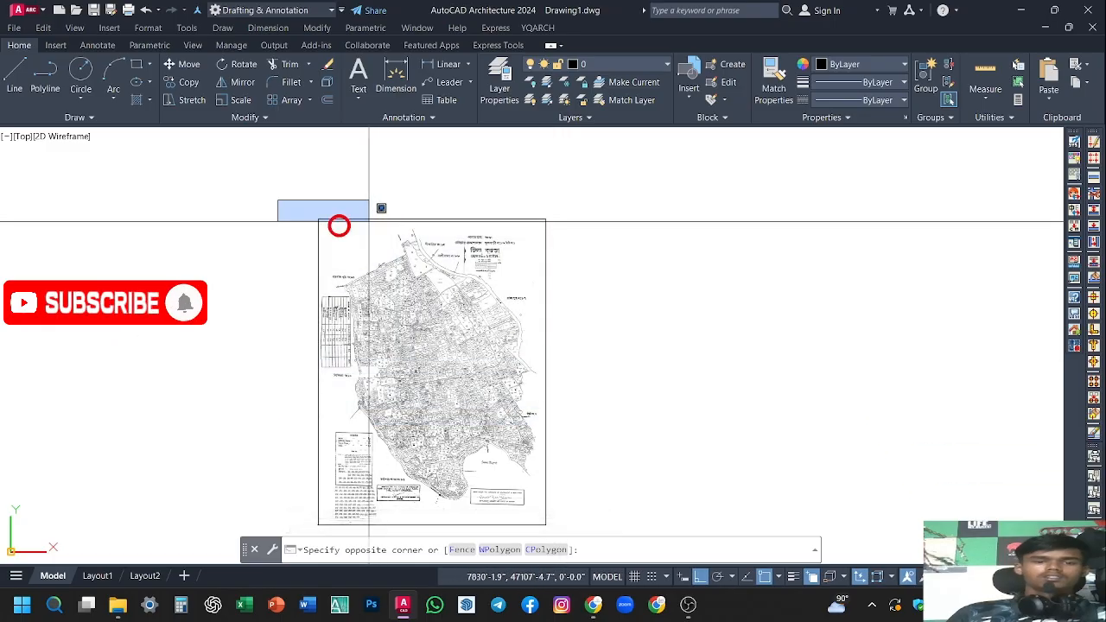
left_click(314, 231)
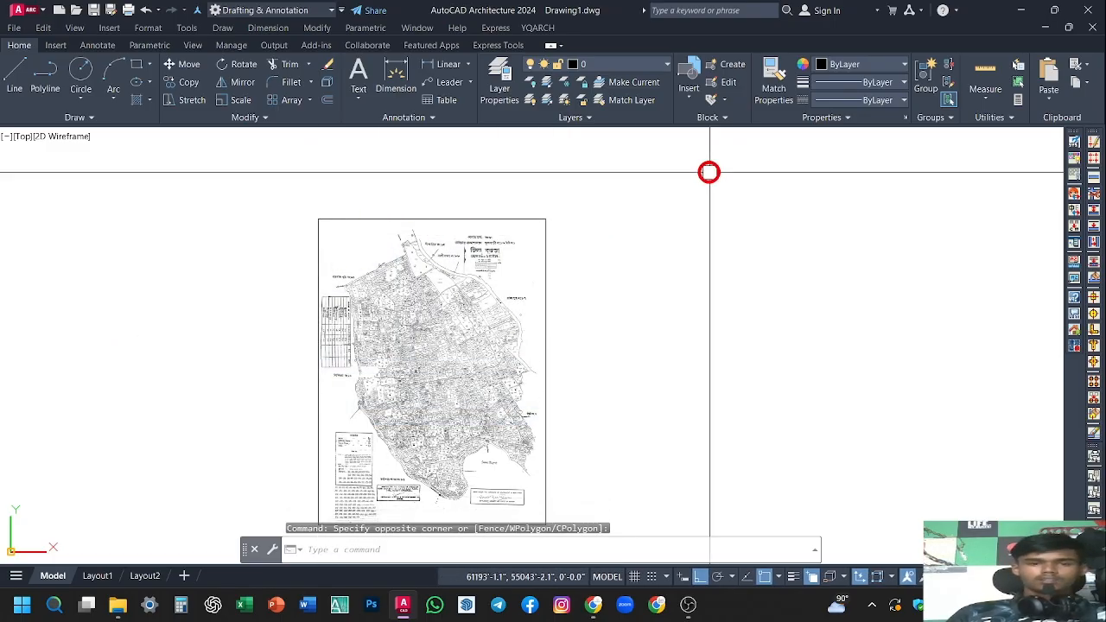
Select the map underlay with a crossing window over its upper-right corner and clear the selection
left_click(629, 178)
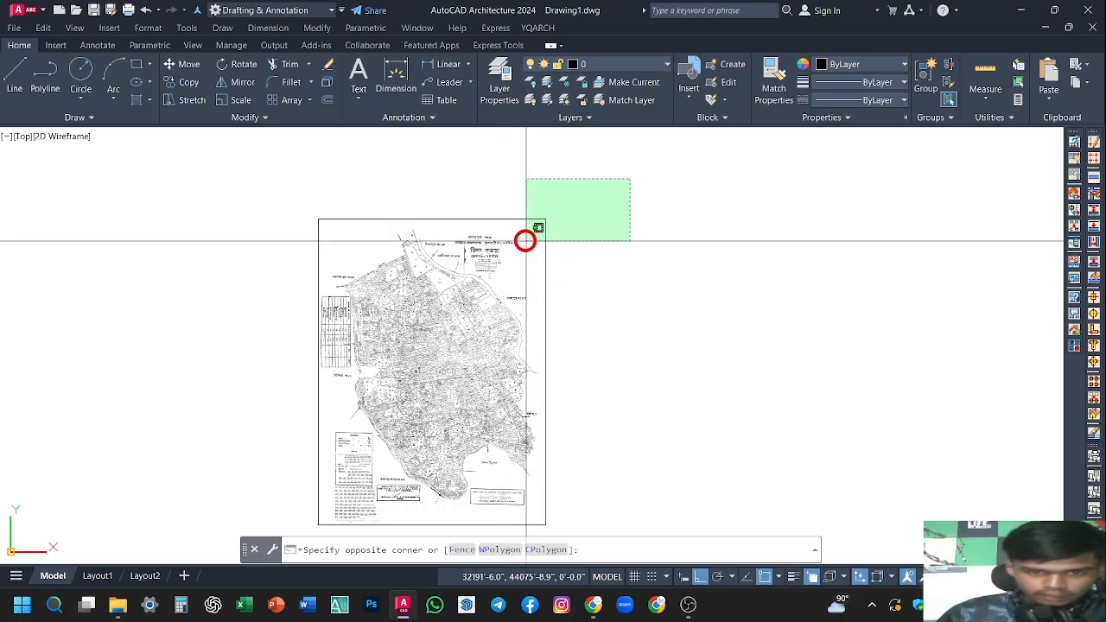
left_click(525, 241)
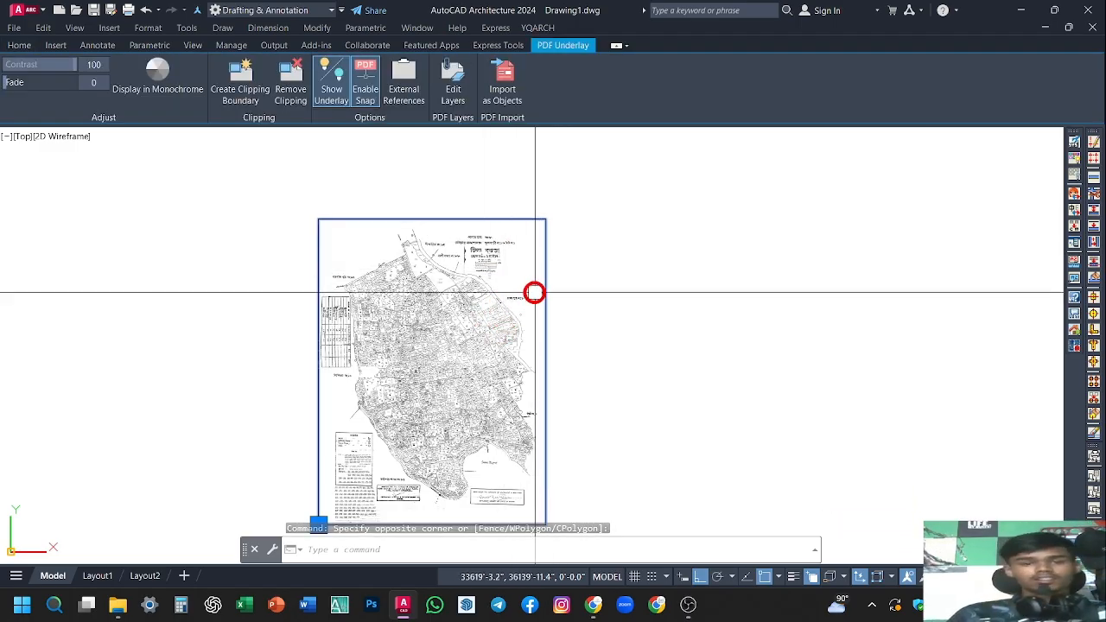
key("Escape")
left_click(583, 210)
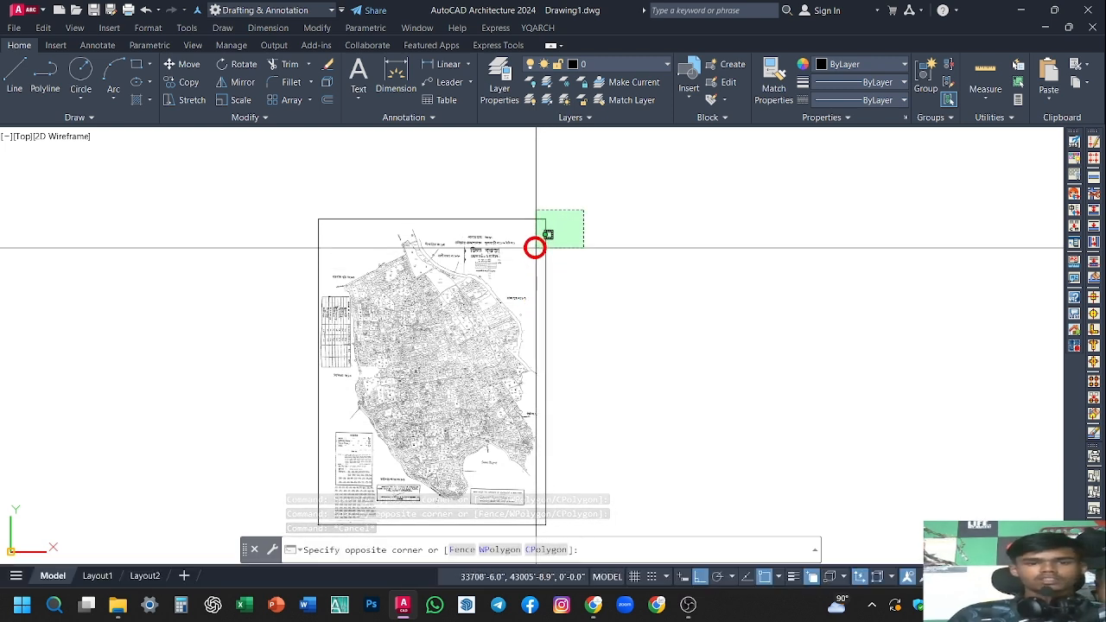
left_click(536, 248)
key("Escape")
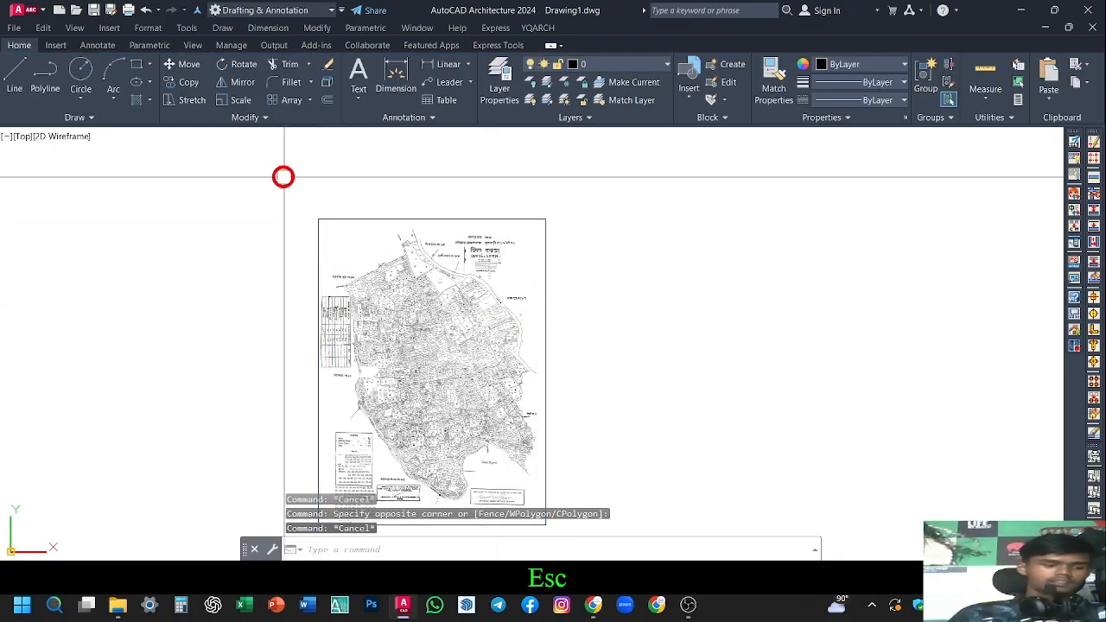
Try to select the map underlay with enclosing windows drawn from its upper-left side past its lower-right corner, clearing each attempt
left_click(283, 177)
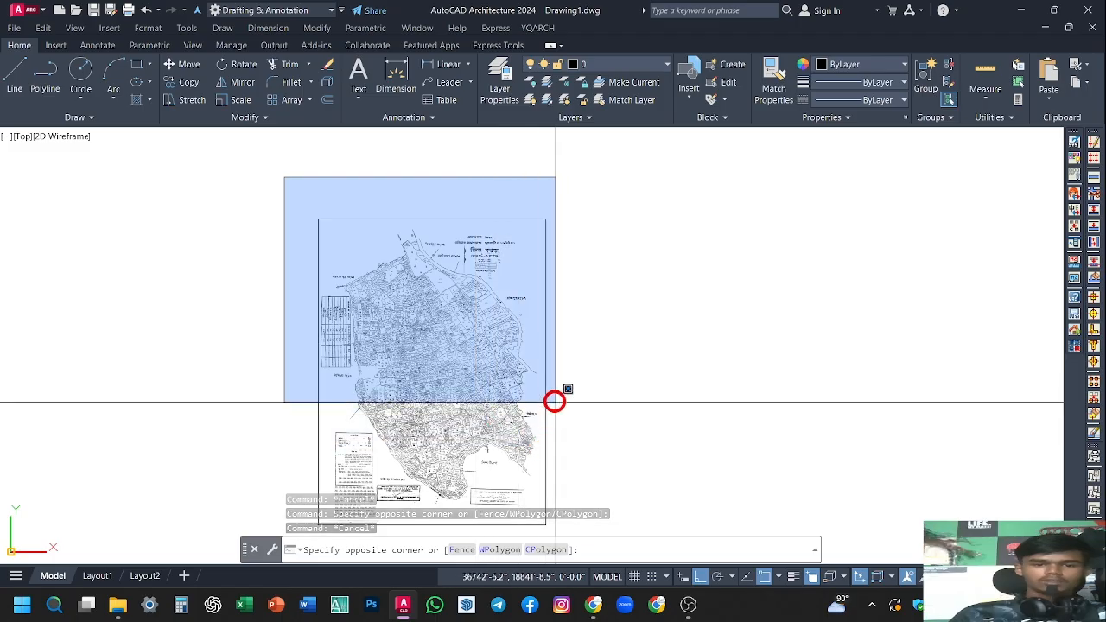
scroll(553, 401, "down", 4)
left_click(586, 400)
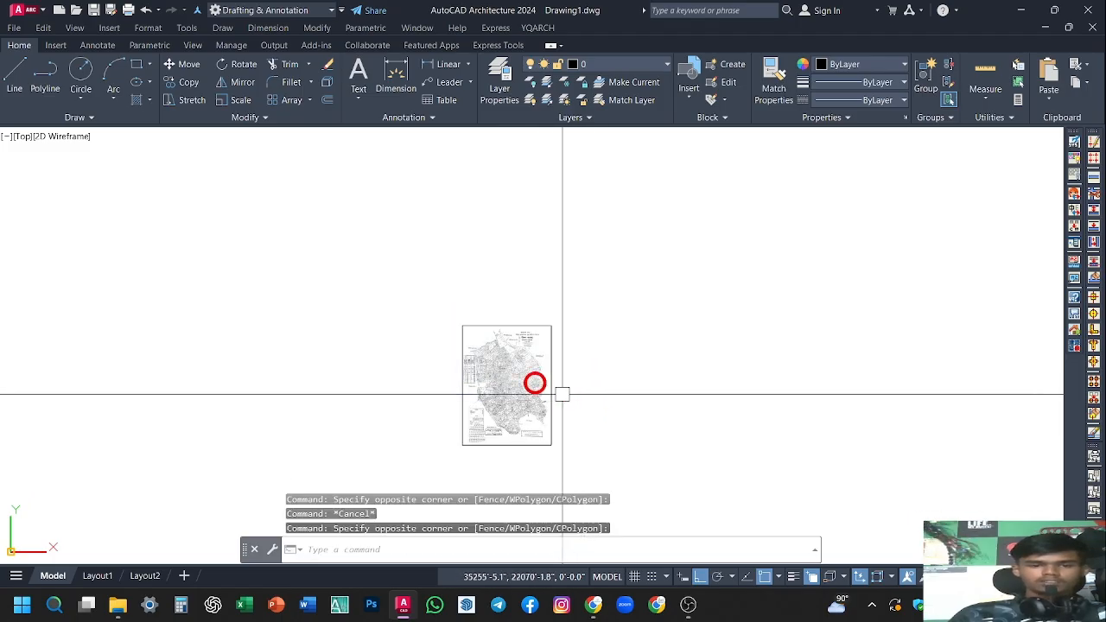
left_click(419, 303)
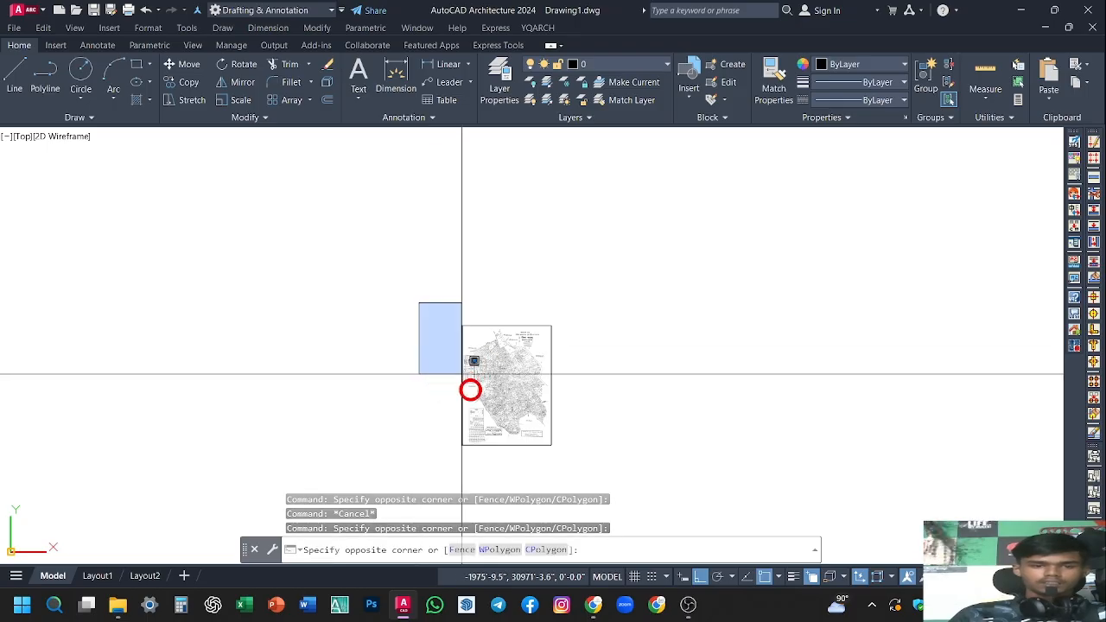
left_click(567, 459)
key("Escape")
left_click(446, 294)
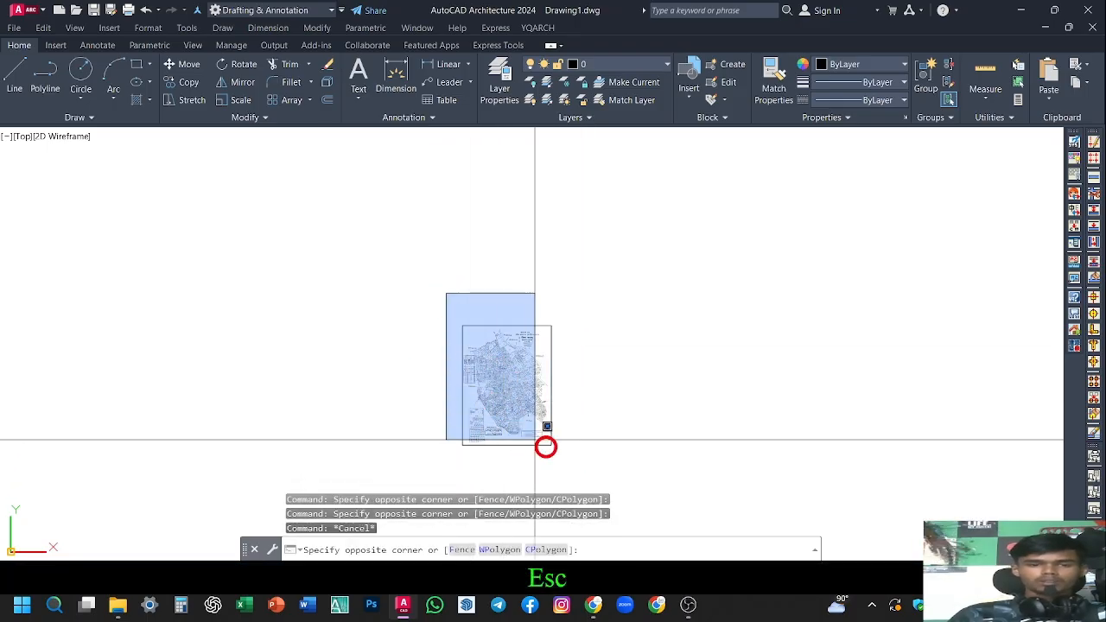
left_click(581, 461)
key("Escape")
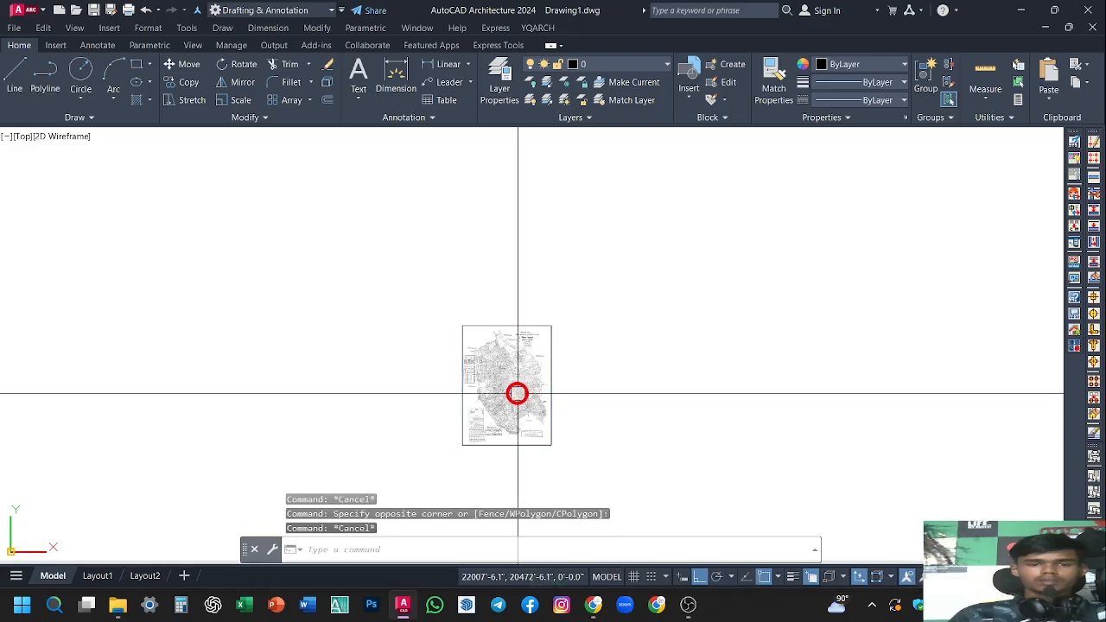
Select the map underlay by its border and move it horizontally to the right, away from the small rectangle
left_click(515, 331)
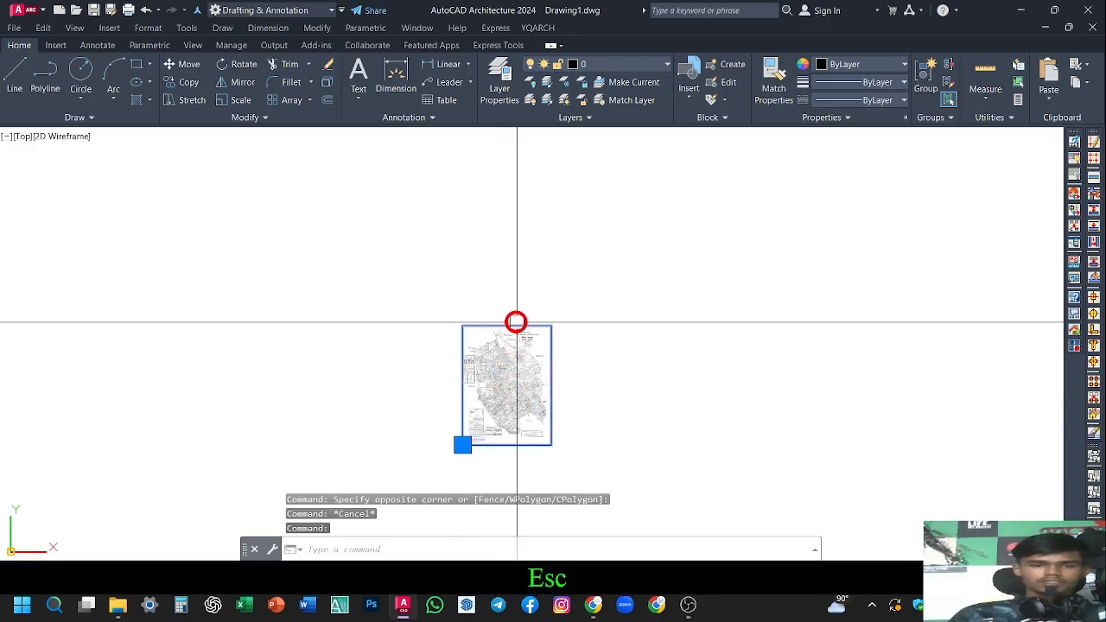
type("m")
key("Return")
left_click(508, 386)
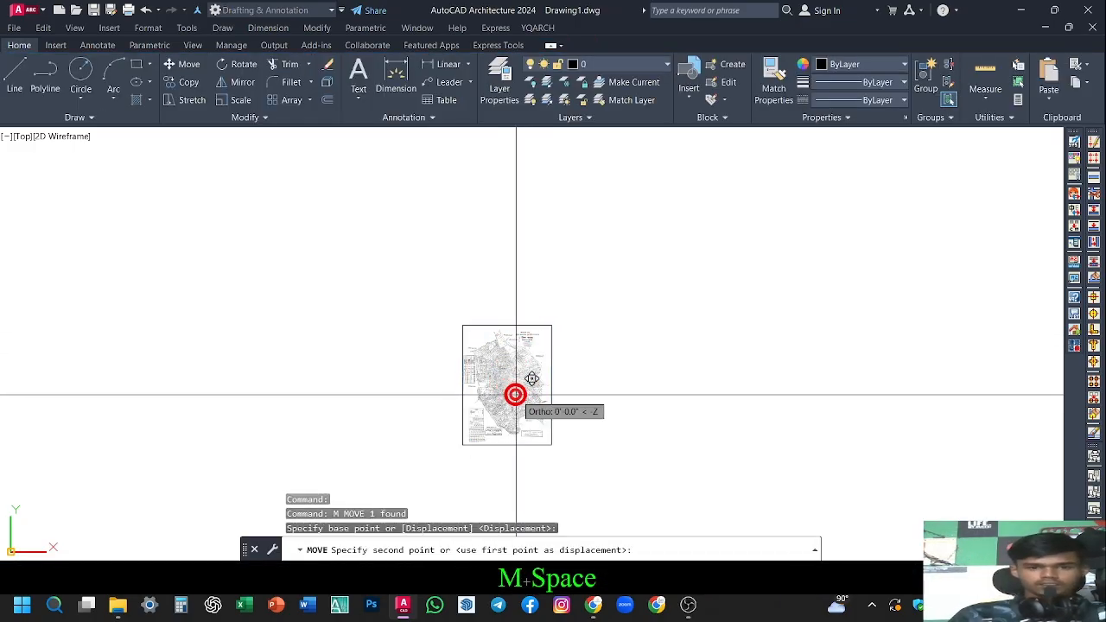
left_click(763, 404)
scroll(617, 362, "down", 5)
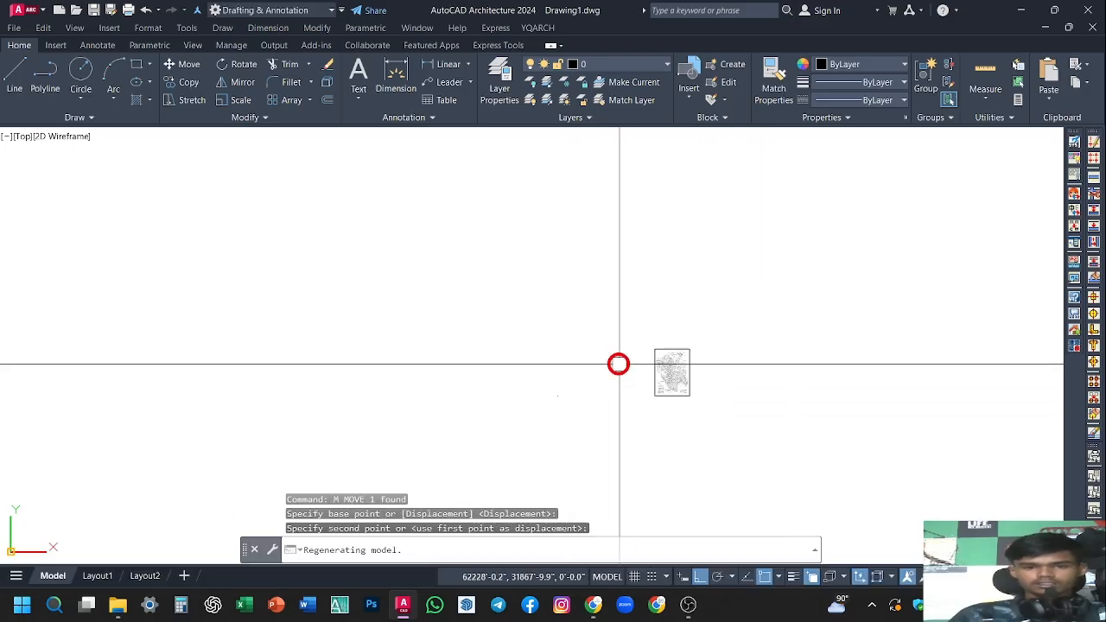
Zoom to all objects and examine where the moved map sits relative to the small rectangle
type("z")
key("Return")
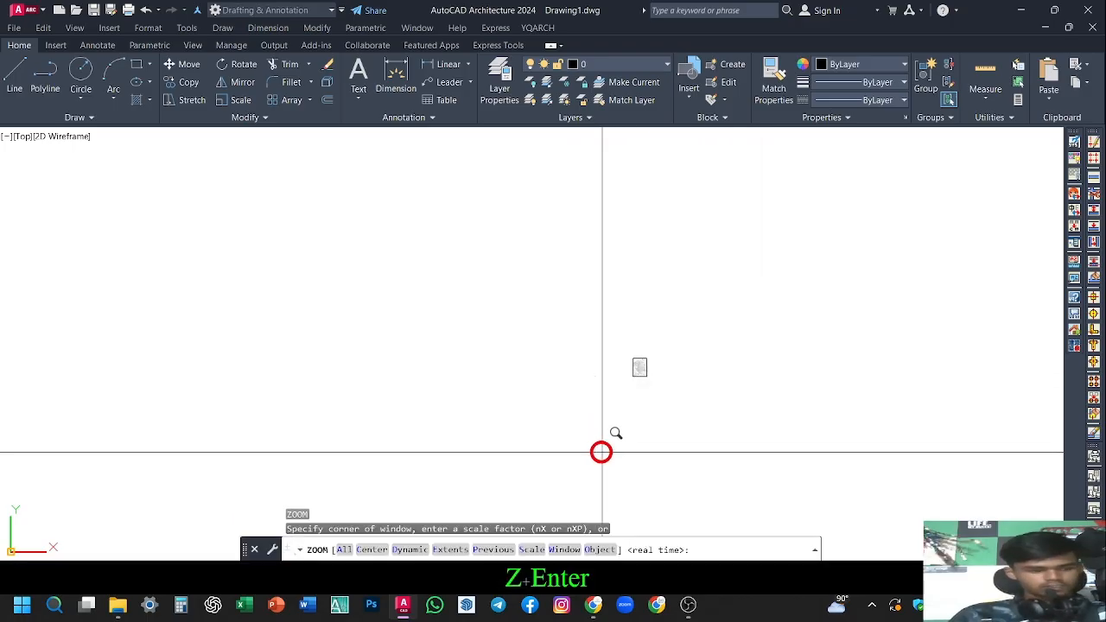
type("a")
key("space")
scroll(691, 414, "down", 3)
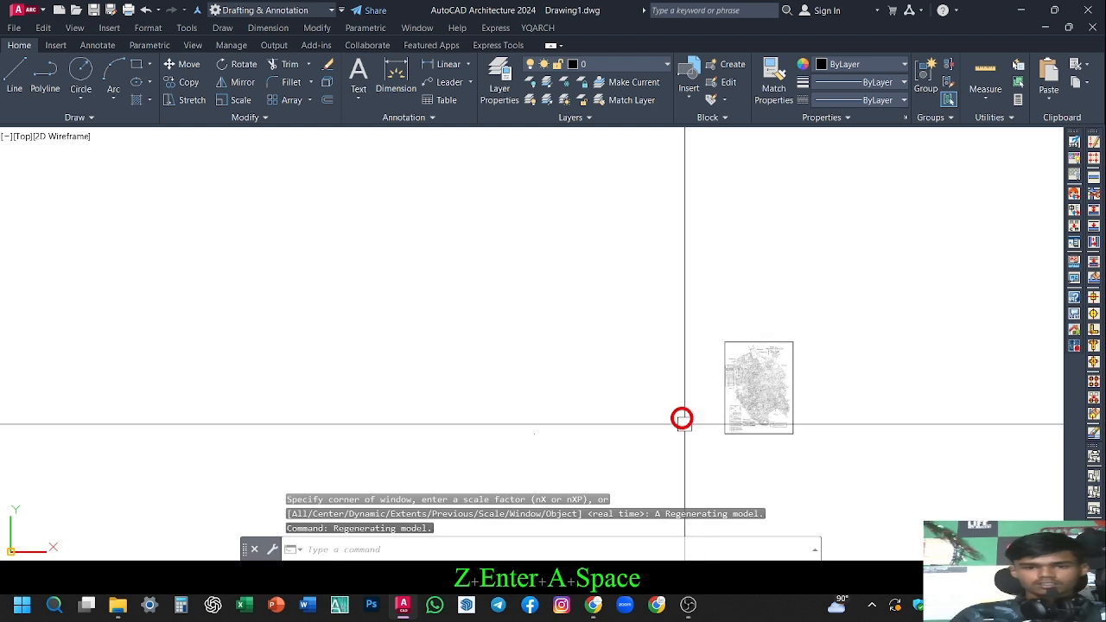
scroll(684, 418, "down", 3)
scroll(362, 383, "down", 2)
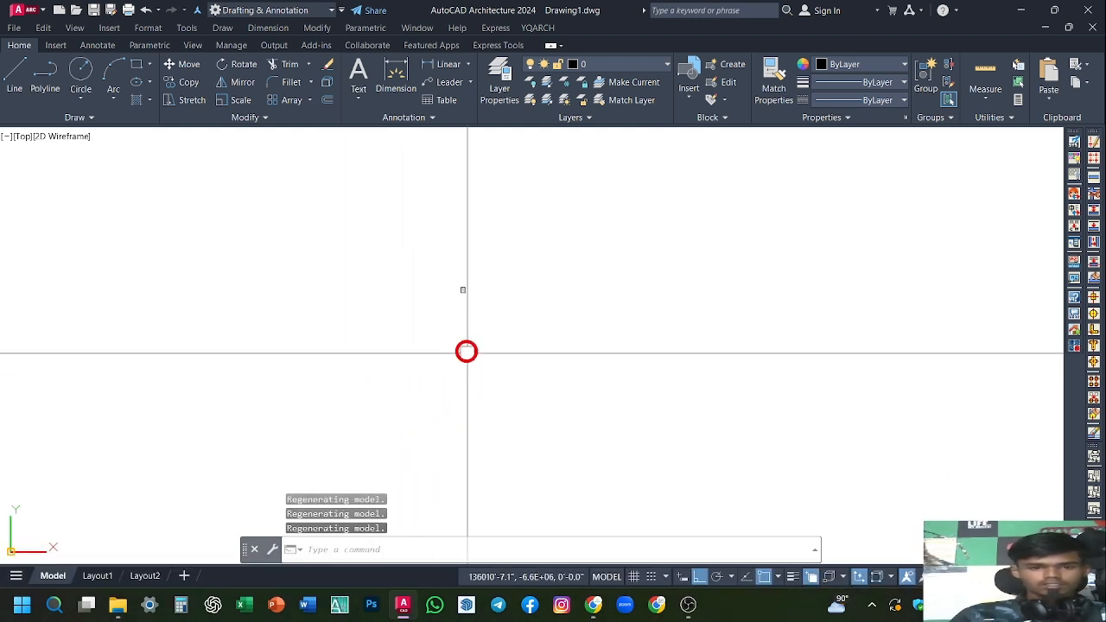
scroll(466, 351, "up", 3)
middle_click_drag(484, 244, 463, 264)
scroll(417, 288, "up", 3)
Scale the map underlay from its lower-left corner, picking the scale factor freehand
left_click(391, 298)
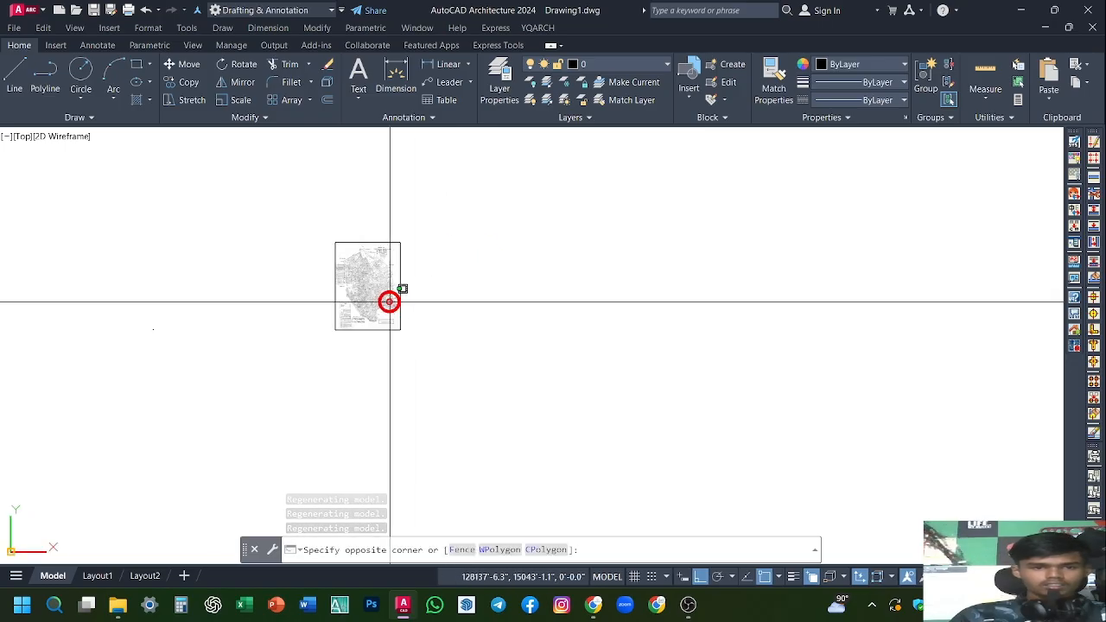
left_click(354, 321)
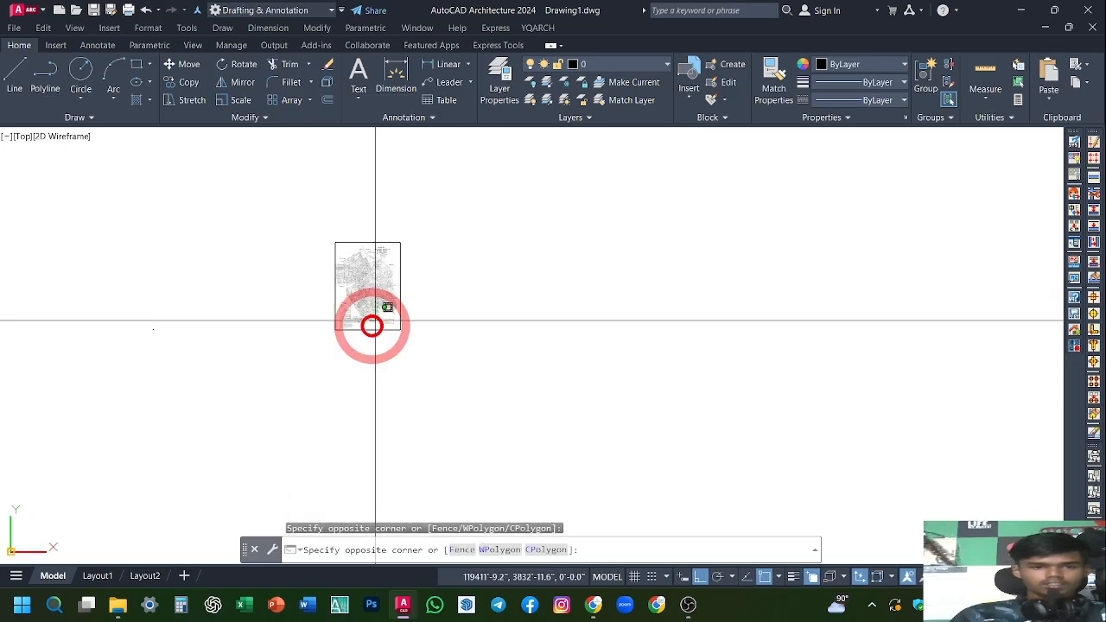
left_click(369, 326)
scroll(377, 336, "down", 4)
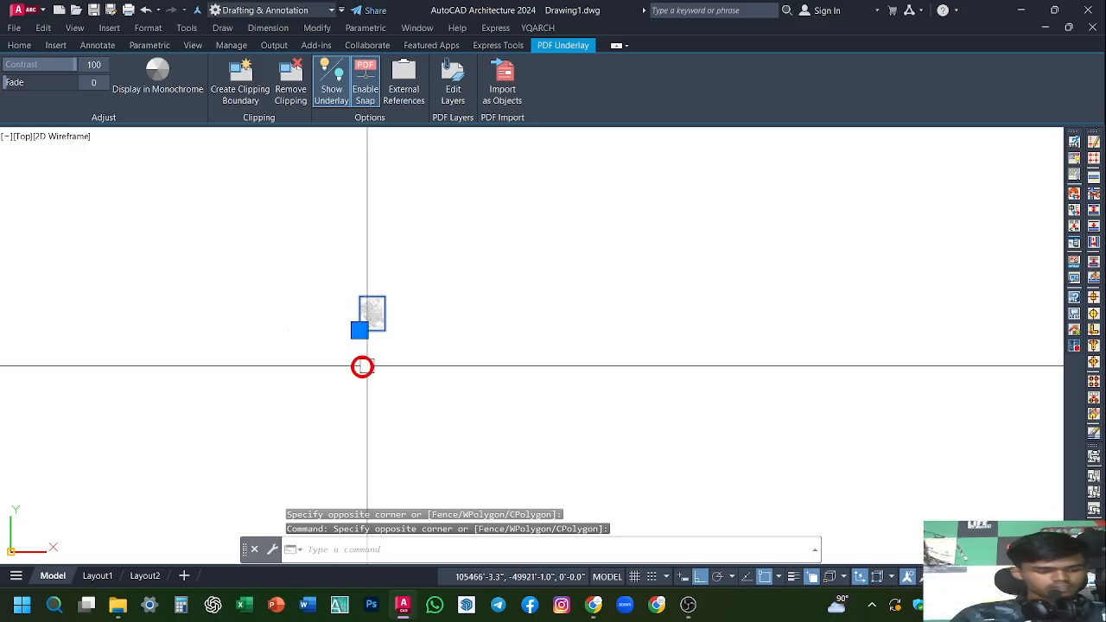
type("s")
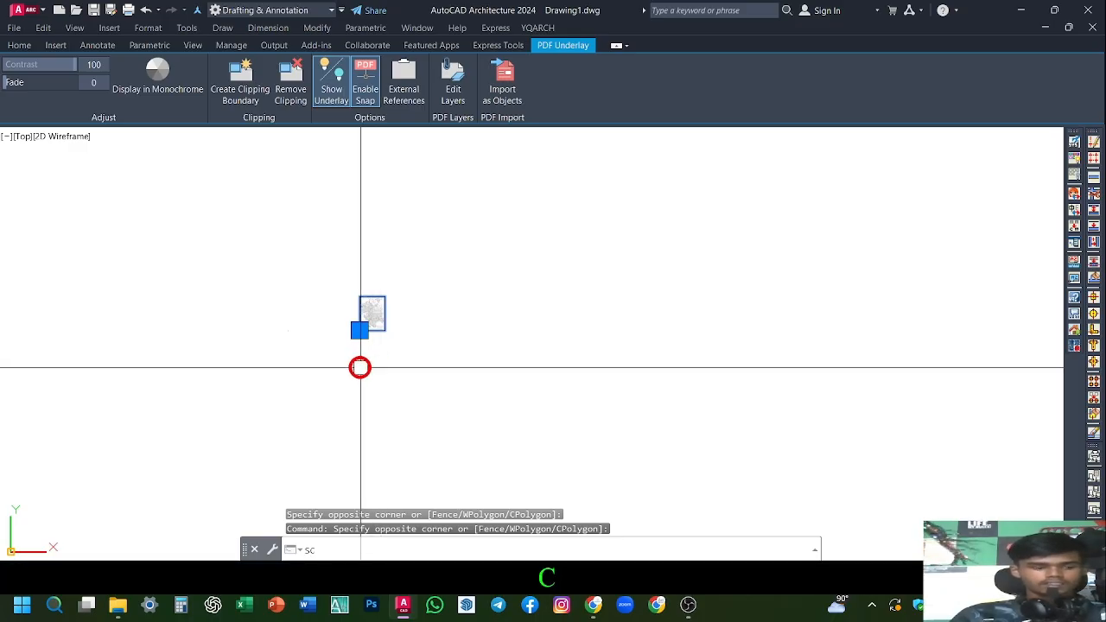
type("c")
key("space")
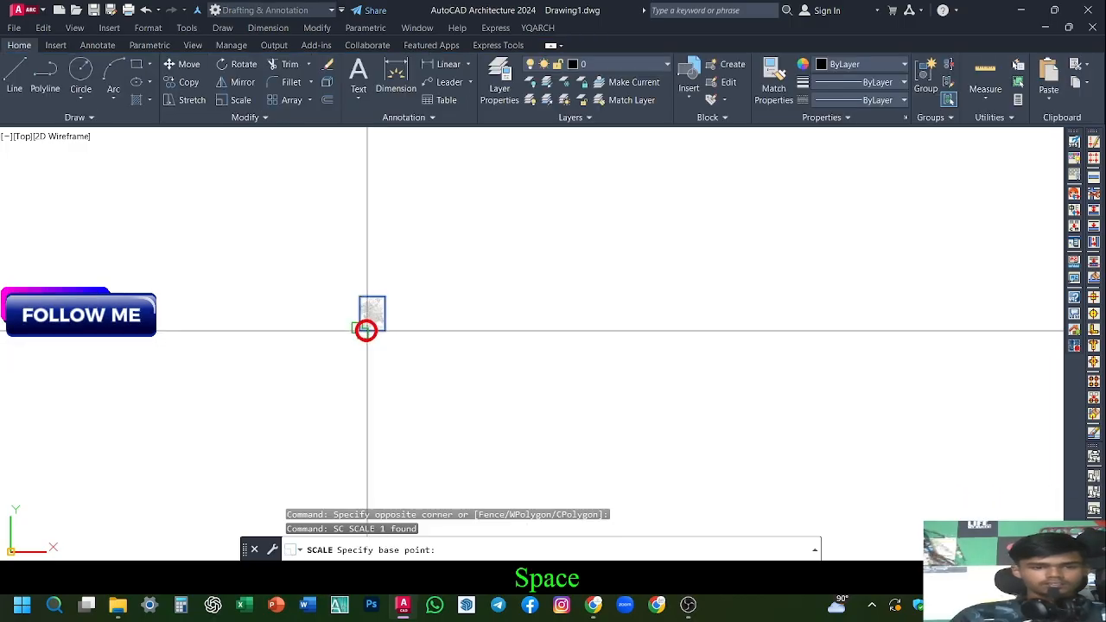
left_click(365, 330)
scroll(362, 329, "up", 2)
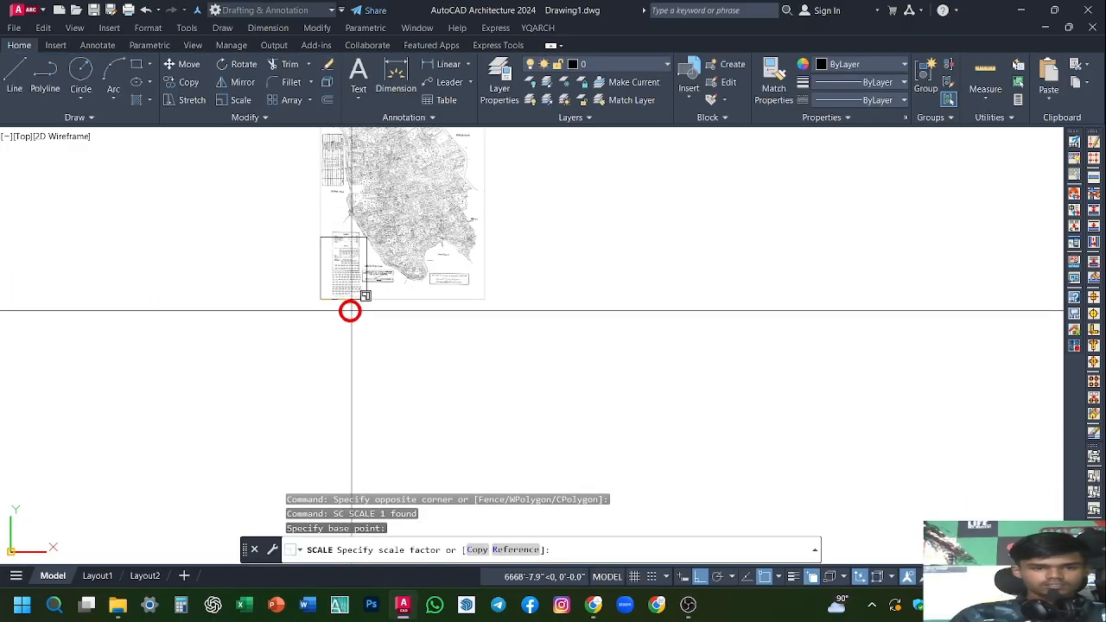
left_click(342, 330)
scroll(456, 315, "down", 2)
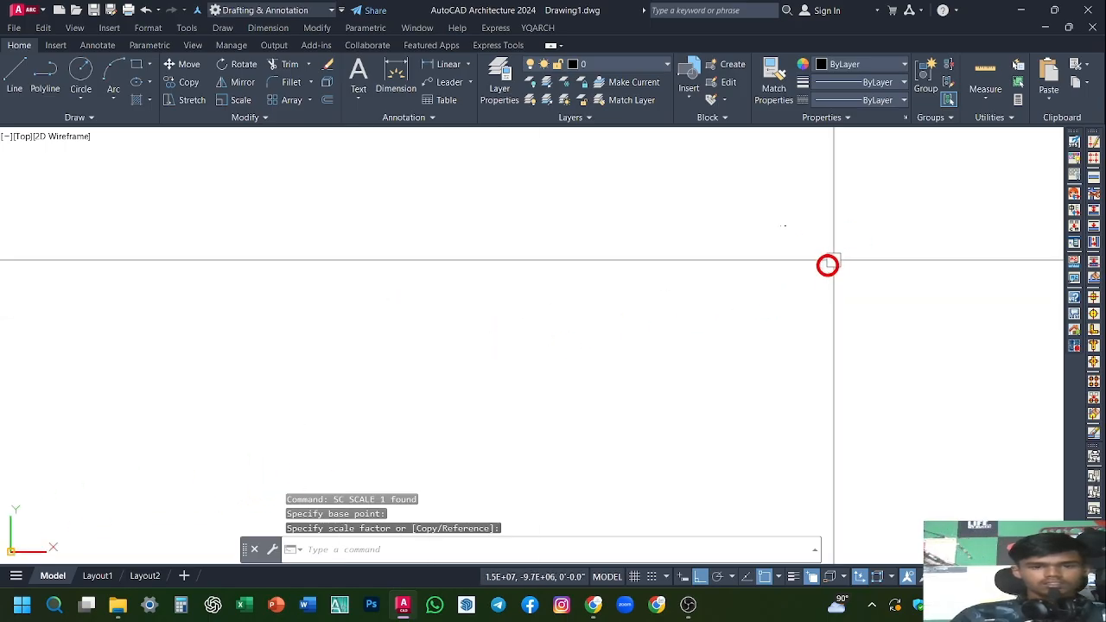
Show the whole drawing with Zoom All and examine the rescaled map underlay up close and from afar
scroll(669, 327, "down", 2)
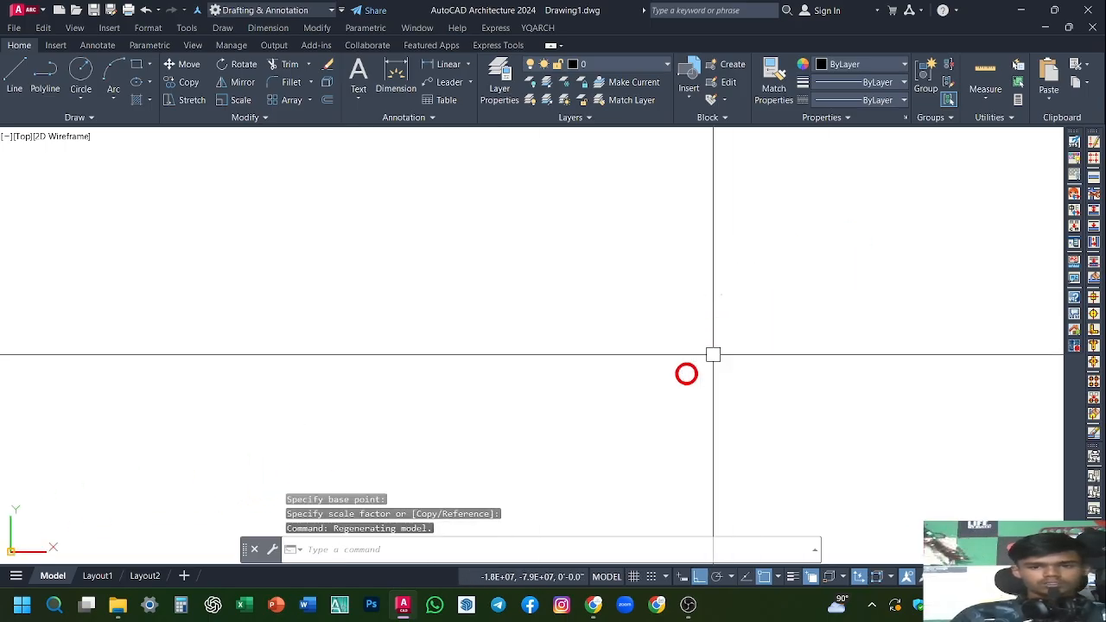
type("z")
key("space")
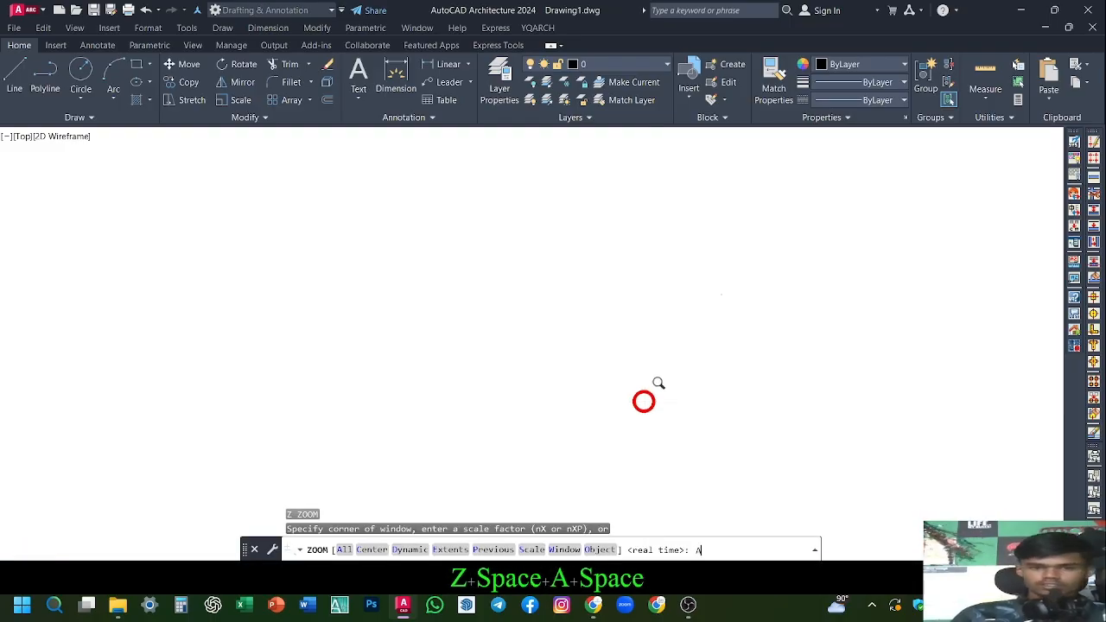
type("a")
key("space")
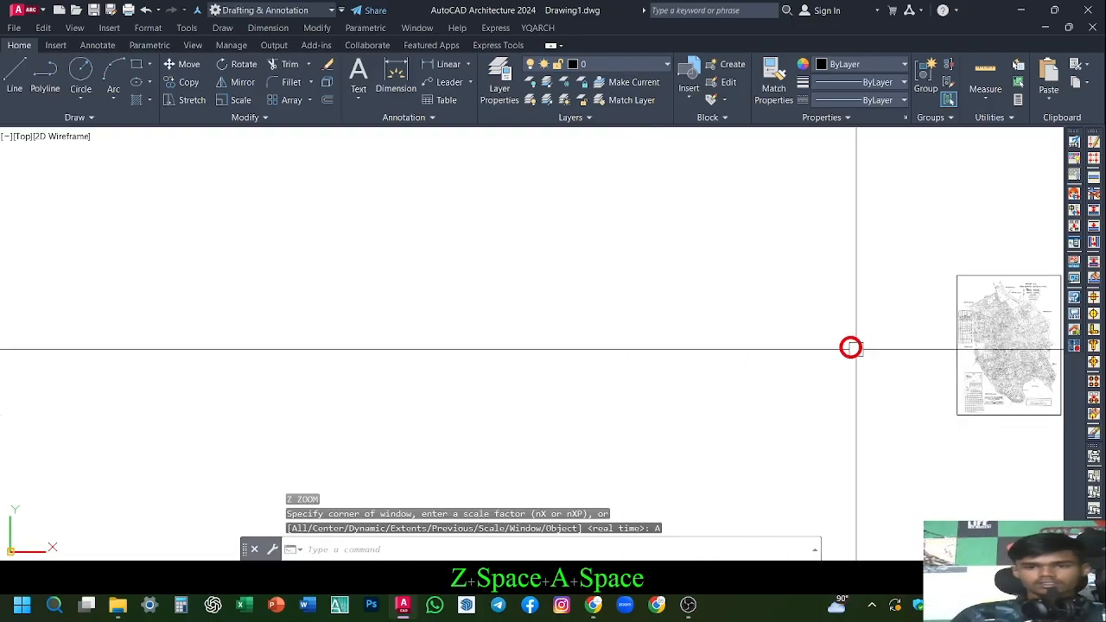
mouse_move(850, 347)
middle_mouse_down()
mouse_move(703, 277)
mouse_move(701, 249)
mouse_move(878, 251)
mouse_move(824, 299)
middle_mouse_up()
scroll(854, 291, "down", 4)
scroll(822, 308, "up", 3)
scroll(834, 300, "up", 3)
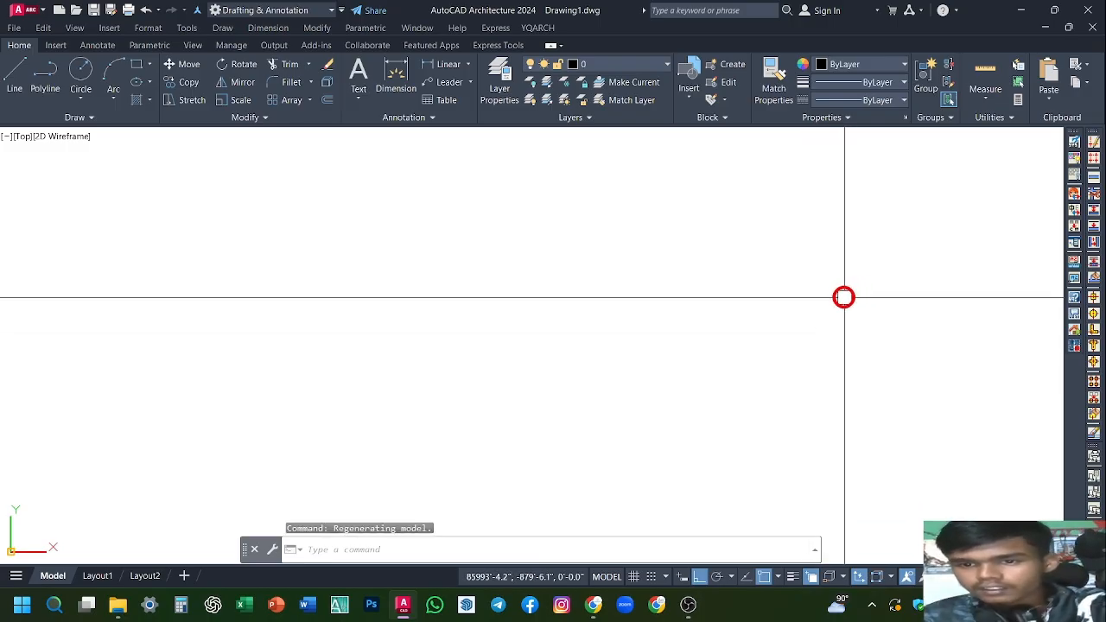
scroll(864, 329, "down", 3)
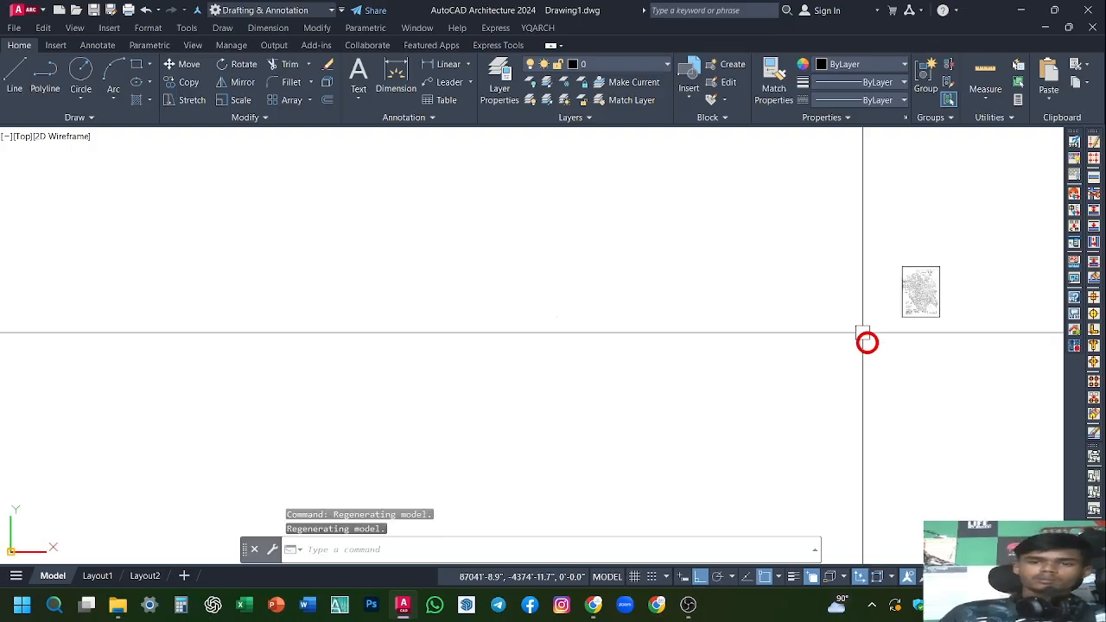
scroll(967, 272, "up", 3)
Select the map underlay with a crossing window and move it horizontally to the left, back toward the rectangle
left_click(796, 309)
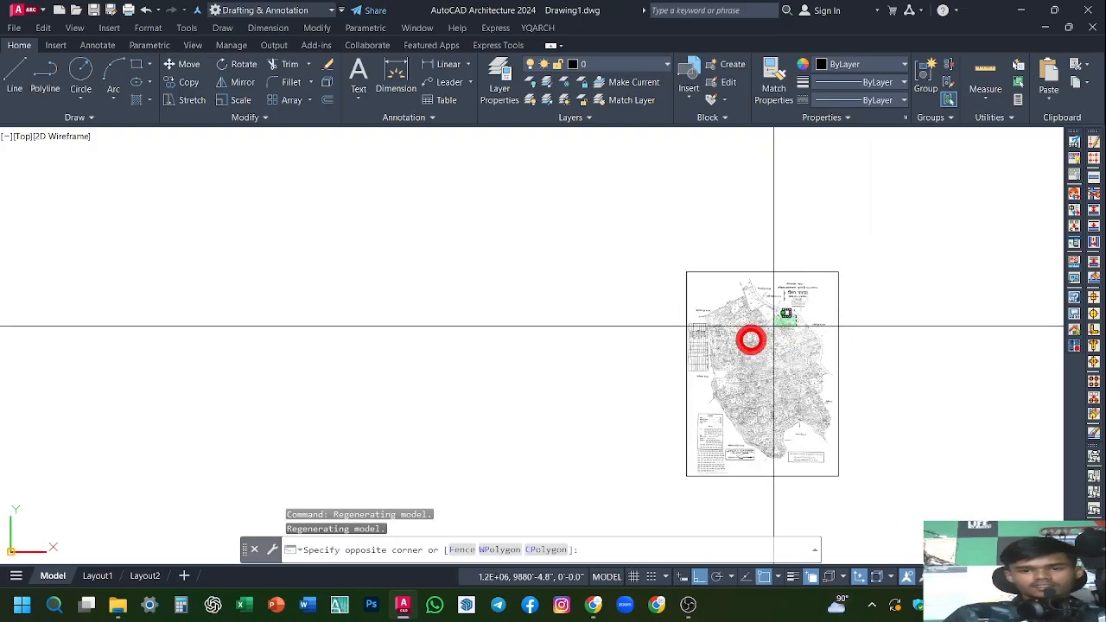
left_click(686, 368)
type("M")
key("Return")
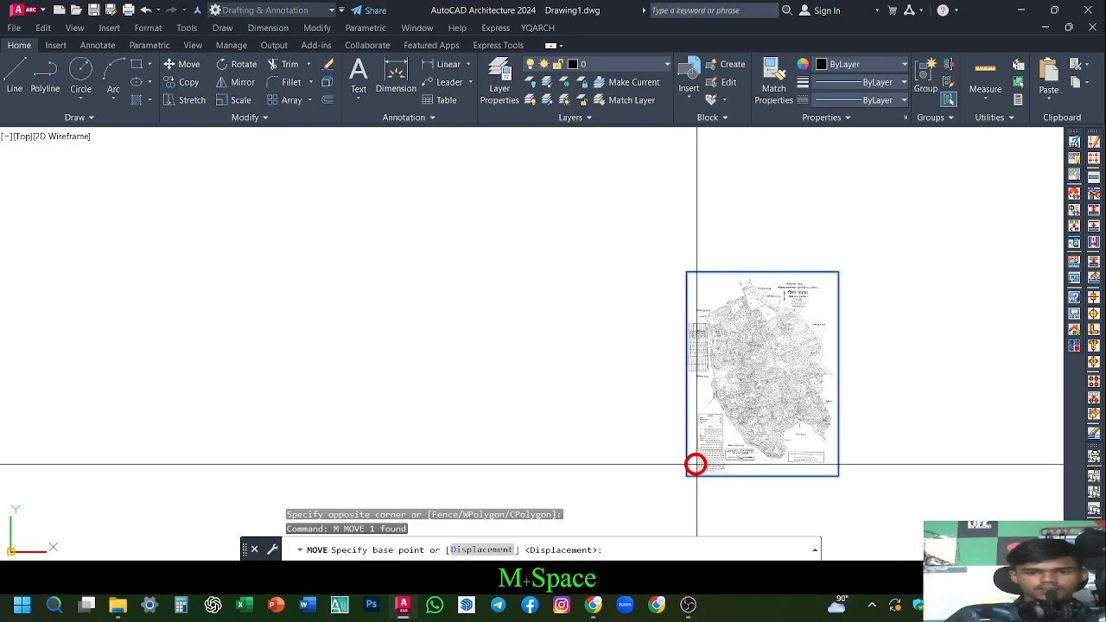
left_click(695, 463)
left_click(431, 437)
key("Escape")
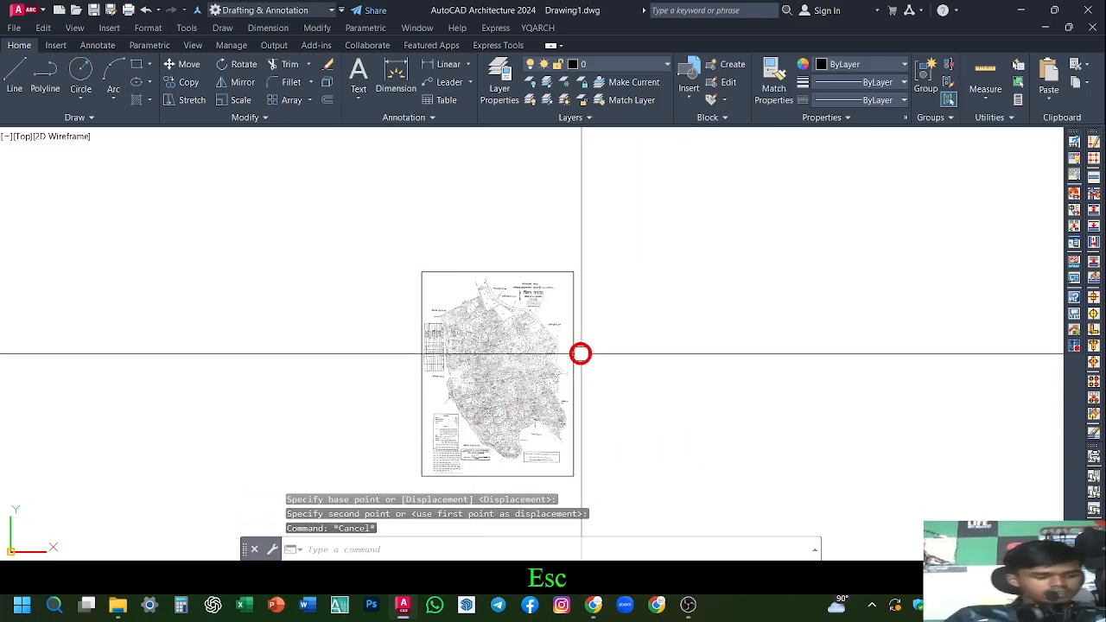
Add an aligned dimension along the map sheet's right edge, between its lower and upper corners
type("dal")
key("space")
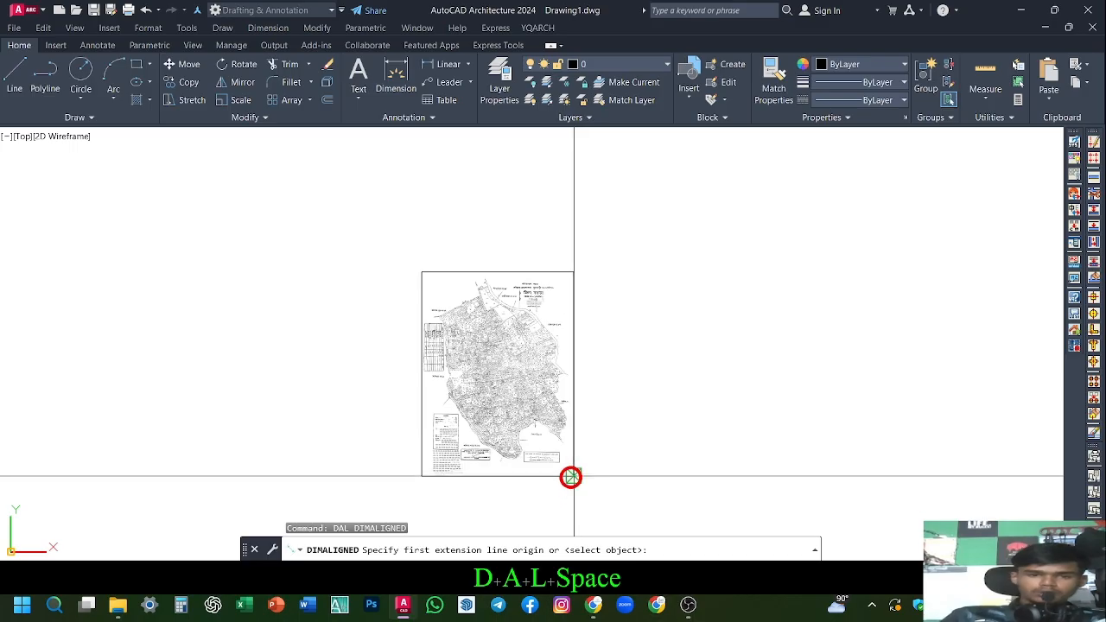
left_click(570, 477)
left_click(573, 272)
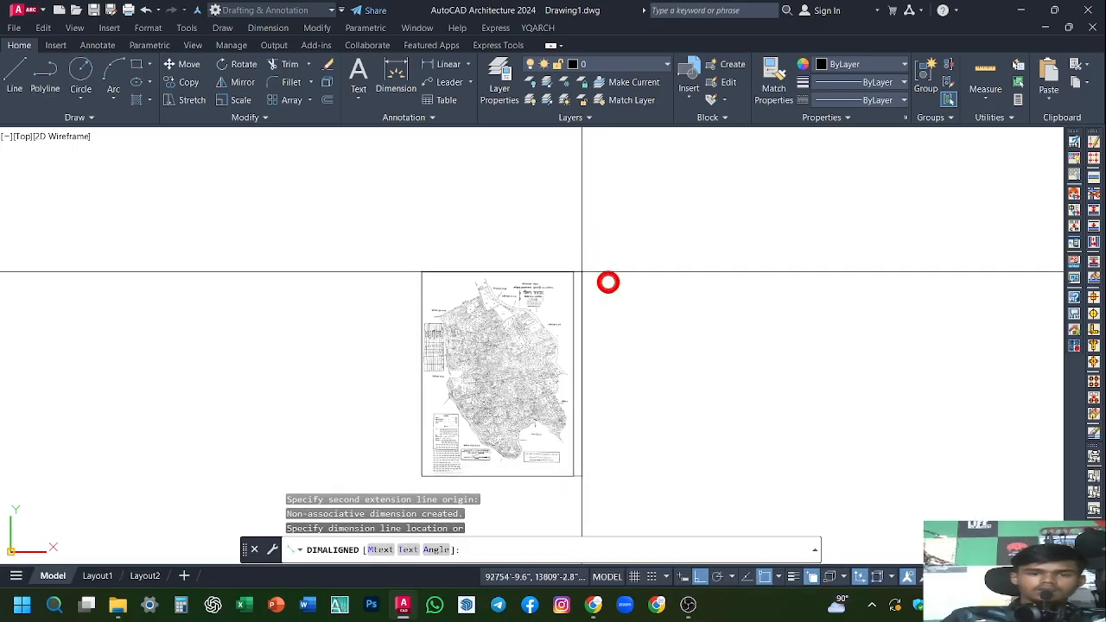
left_click(630, 291)
scroll(647, 397, "up", 8)
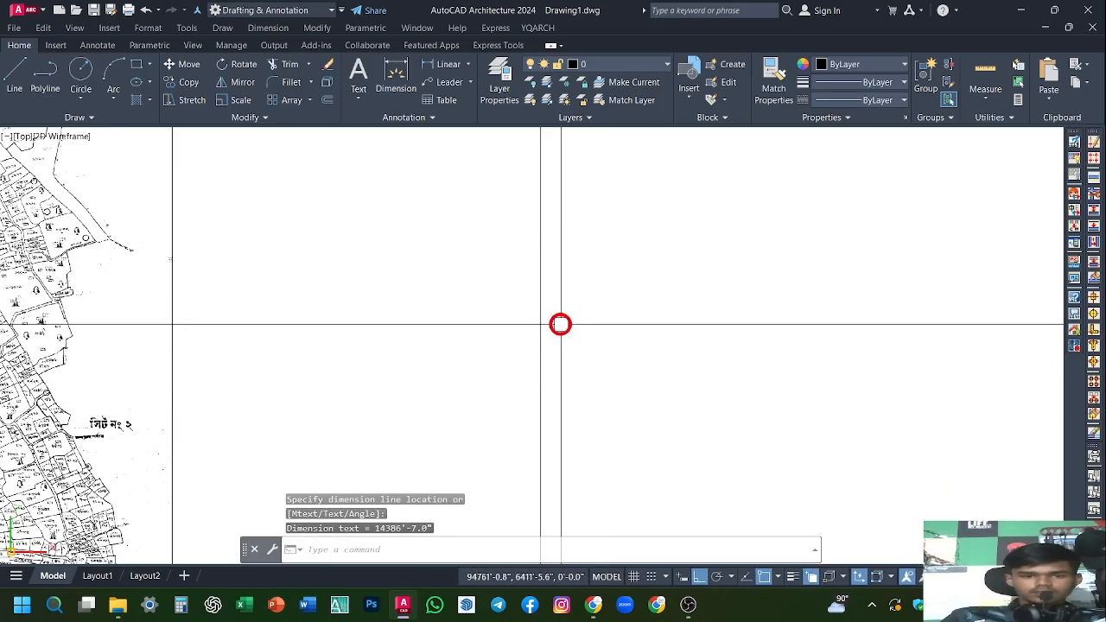
Erase the aligned dimension beside the map sheet's right edge
scroll(566, 320, "up", 2)
scroll(567, 341, "down", 4)
key("Escape")
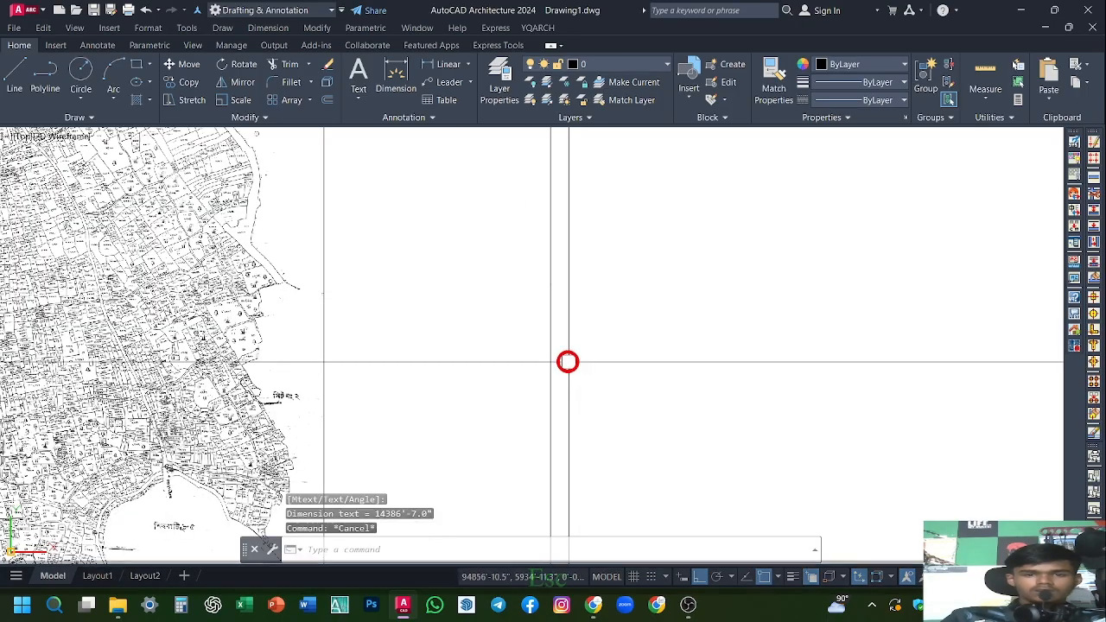
left_click(567, 361)
left_click(527, 389)
type("e")
key("space")
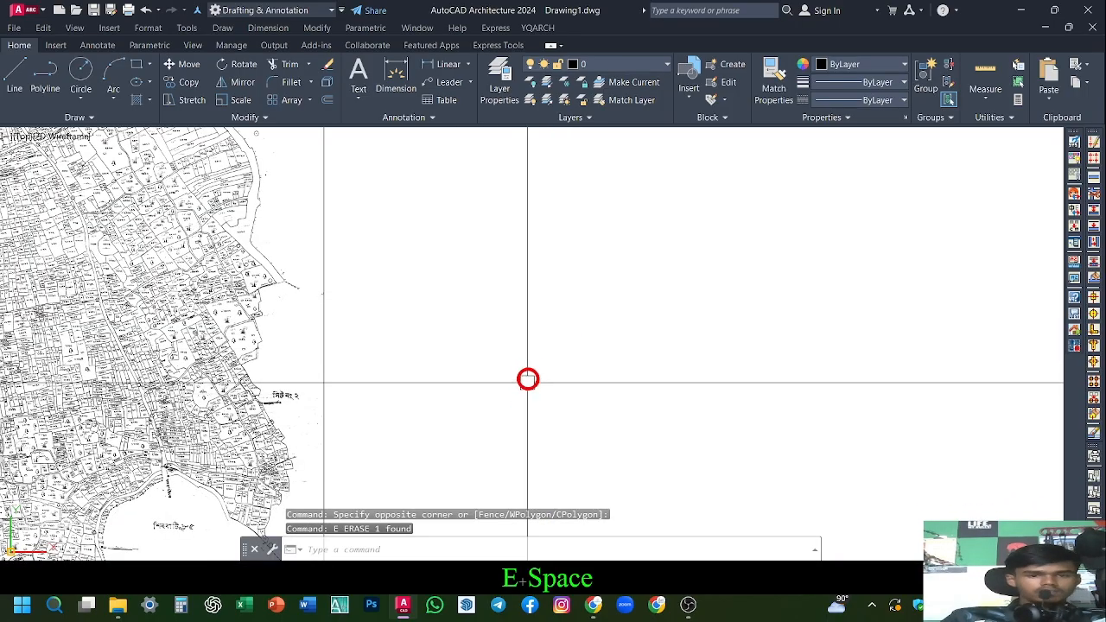
Scale the object picked at the map sheet's lower-left corner about that corner, picking the scale factor on screen
scroll(528, 378, "down", 6)
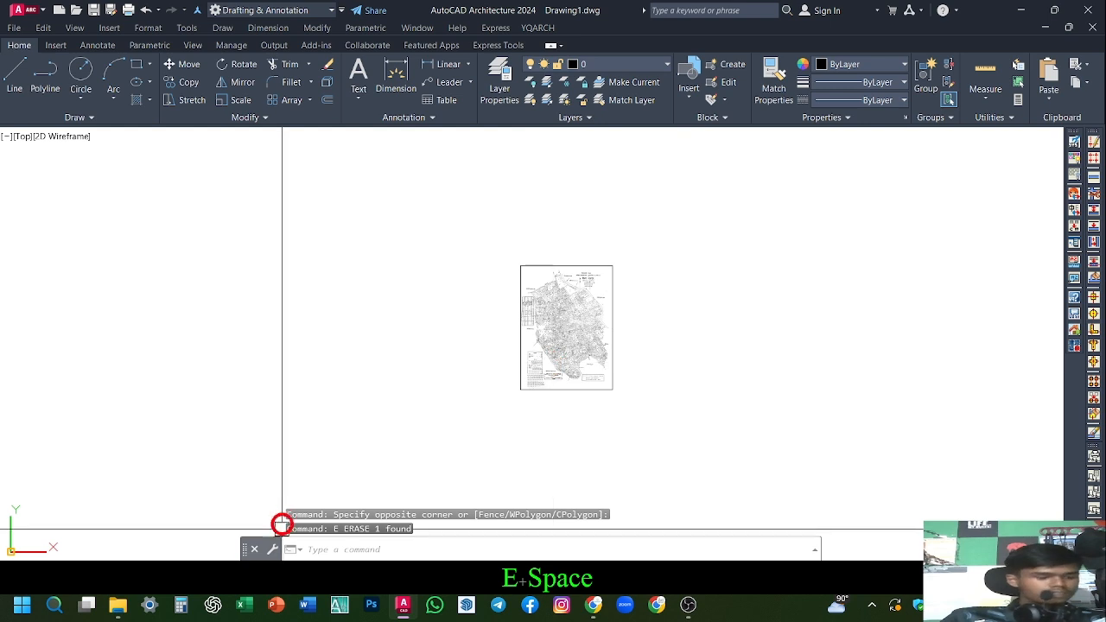
type("sc")
key("space")
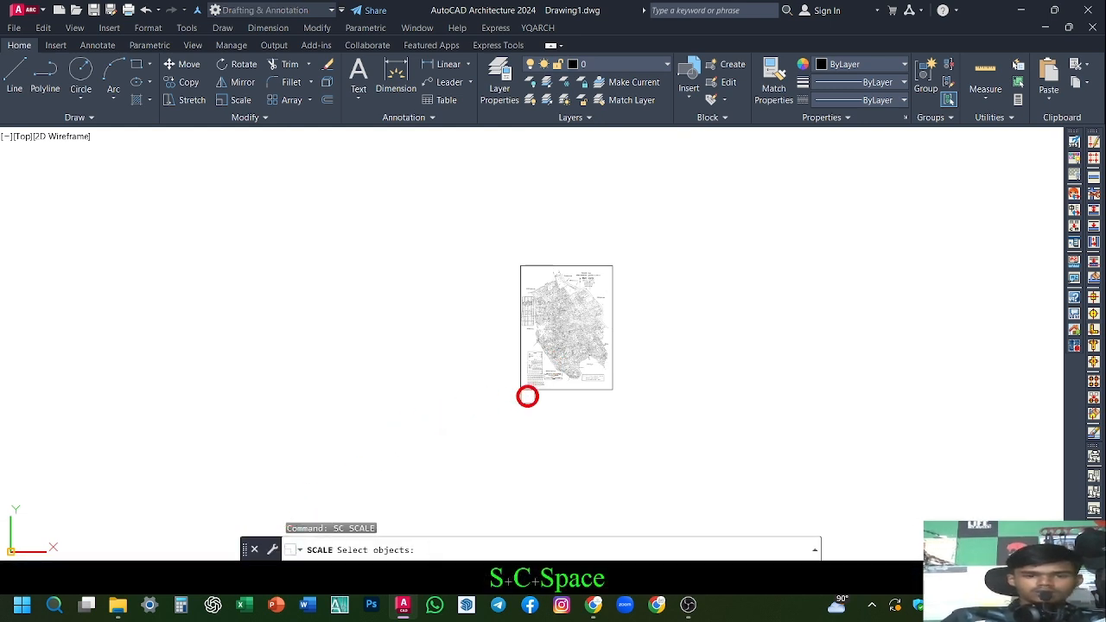
left_click(520, 390)
key("space")
left_click(520, 389)
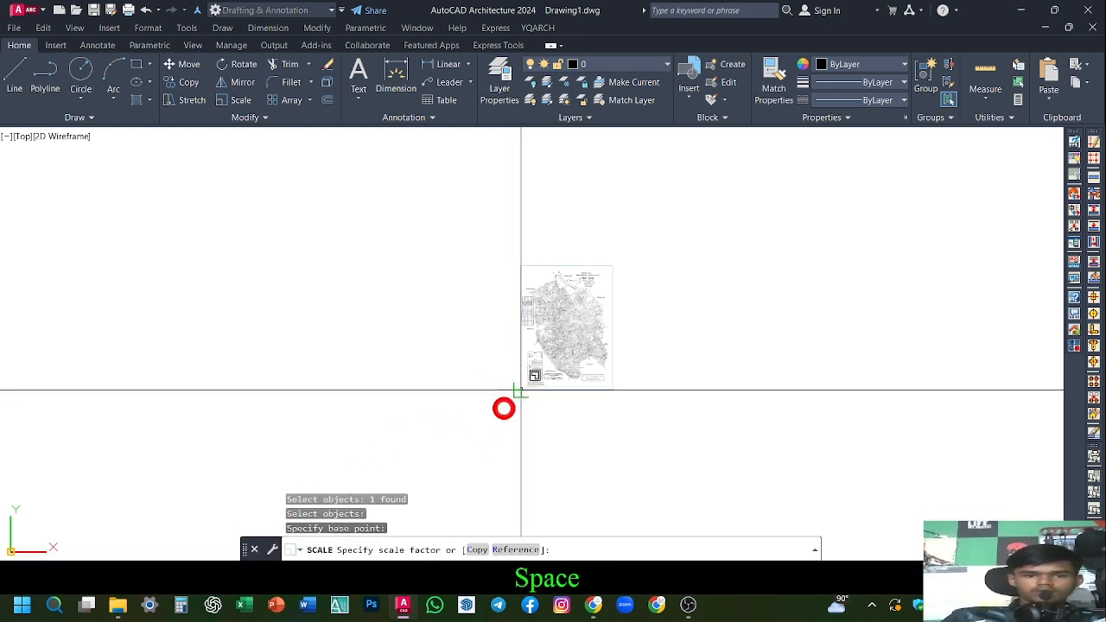
left_click(513, 385)
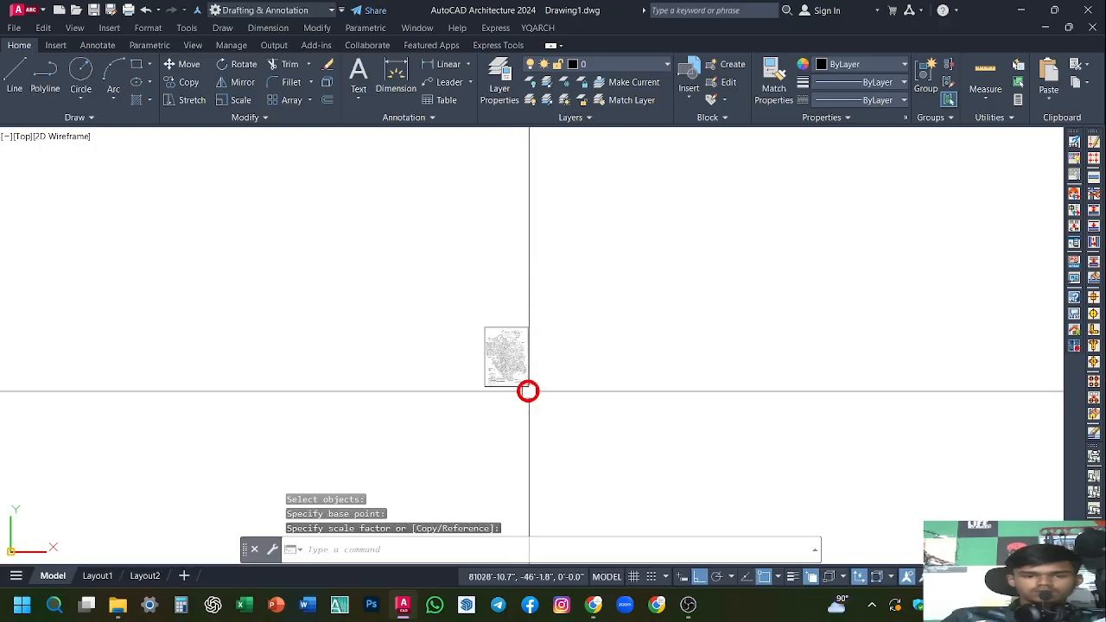
key("Escape")
Check the lower edge of the map sheet by selecting the underlay and clearing the selection again
scroll(507, 382, "up", 8)
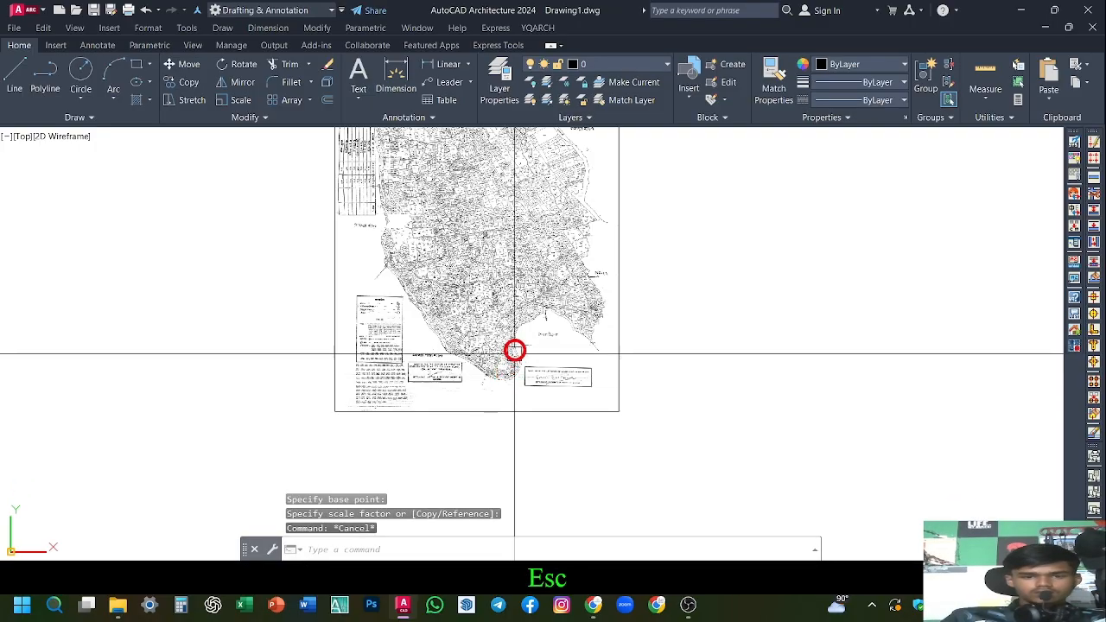
left_click(517, 335)
left_click(475, 406)
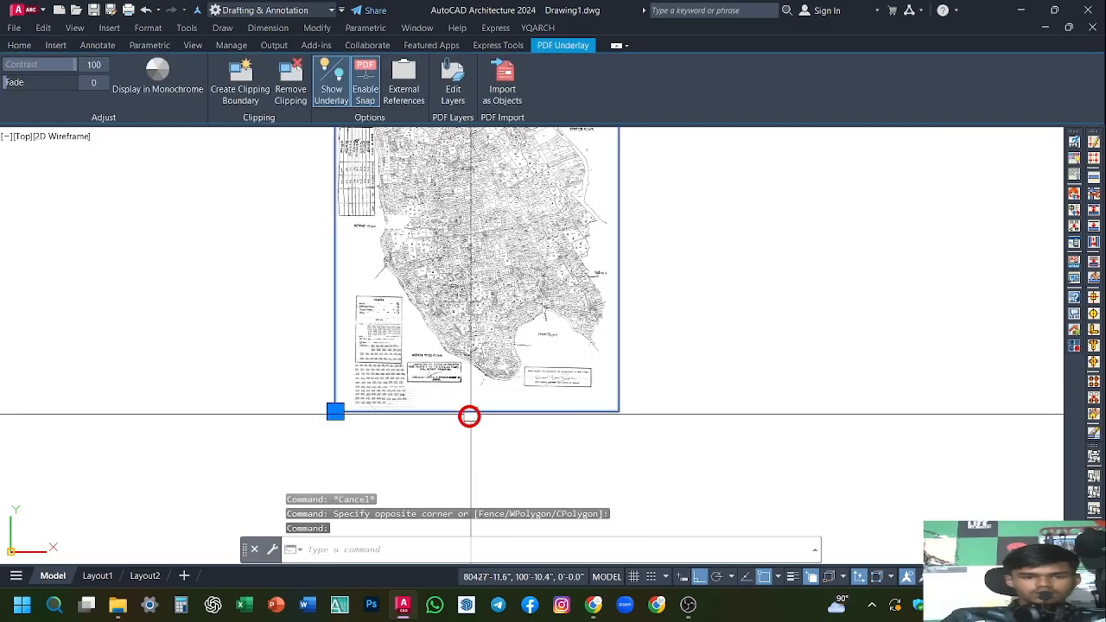
key("Escape")
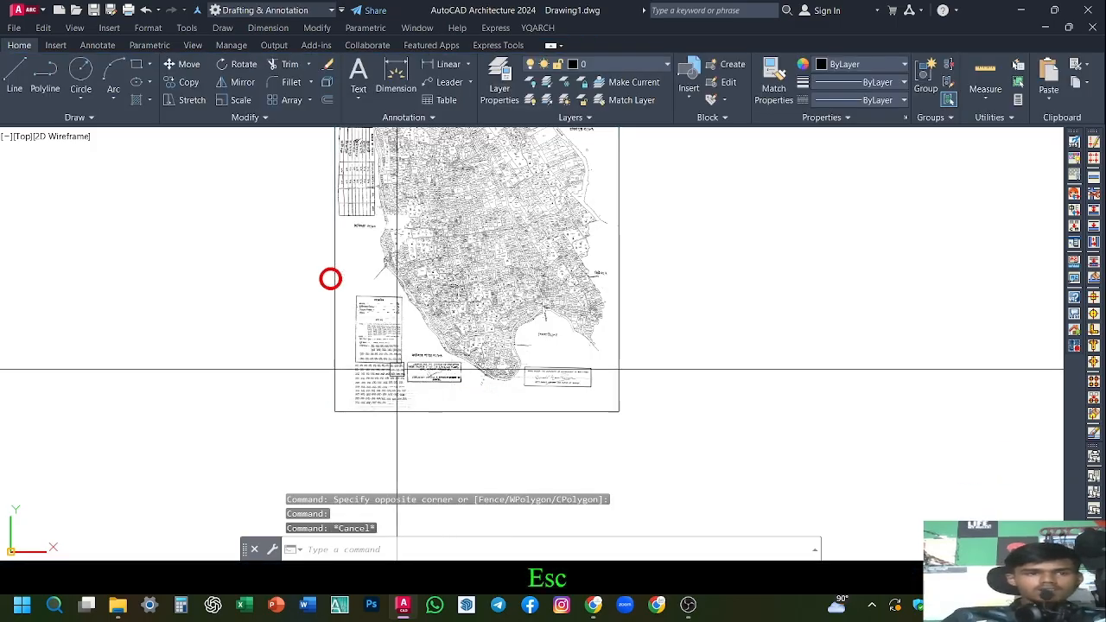
scroll(518, 309, "down", 6)
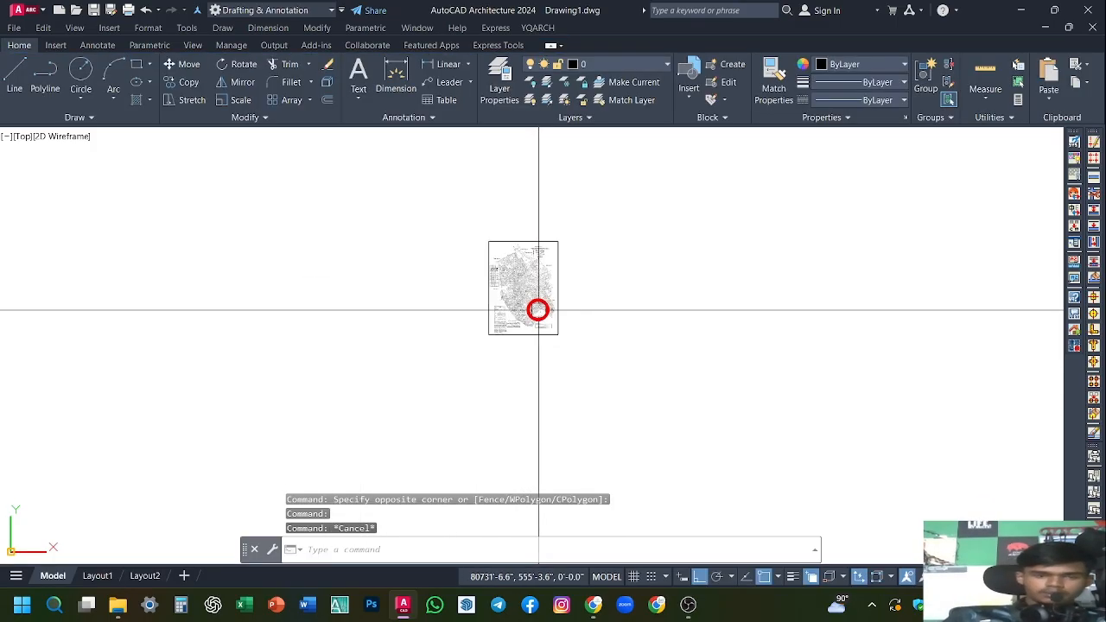
middle_click_drag(612, 308, 584, 352)
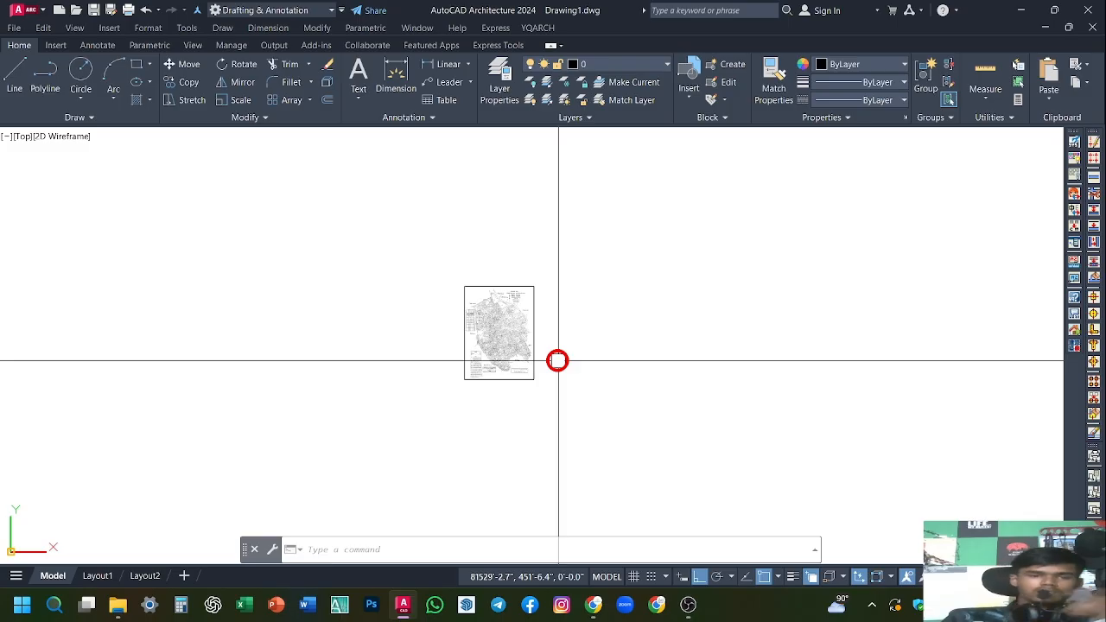
left_click(111, 29)
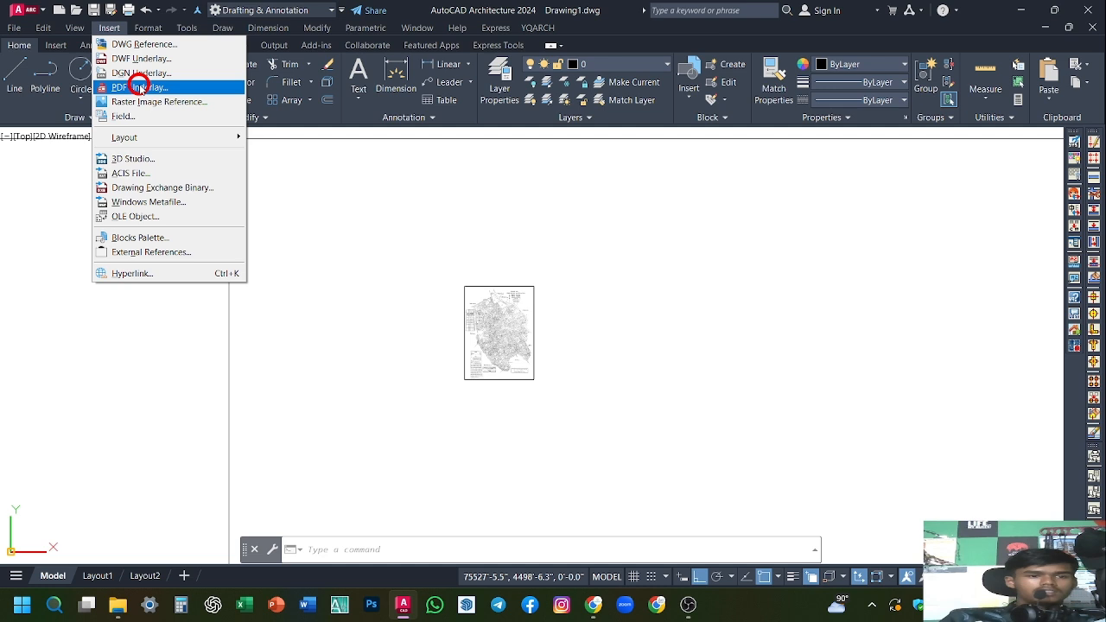
left_click(137, 239)
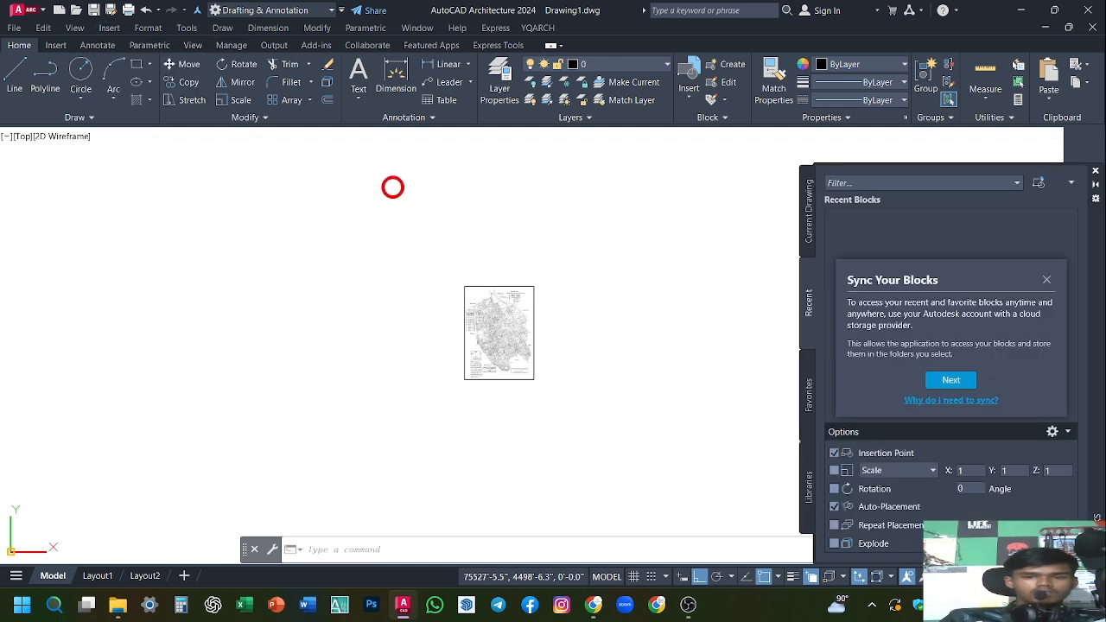
left_click(1095, 171)
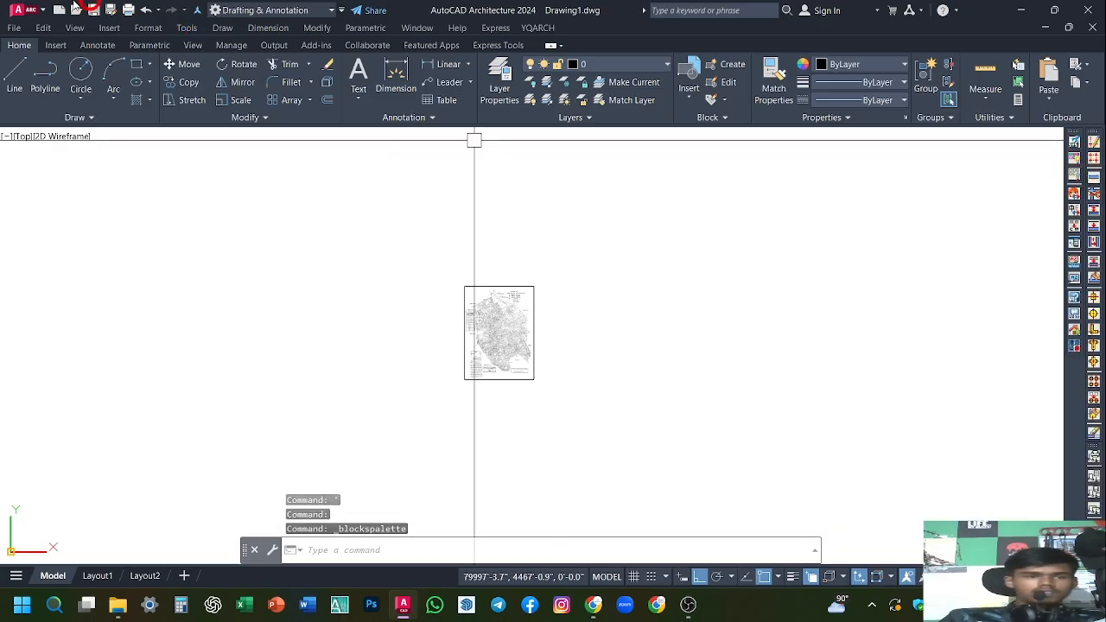
Attach the 86-cs map PDF from drive F: as an underlay with relative path, insertion point 0,0,0, scale 1.0 and rotation 0
left_click(105, 28)
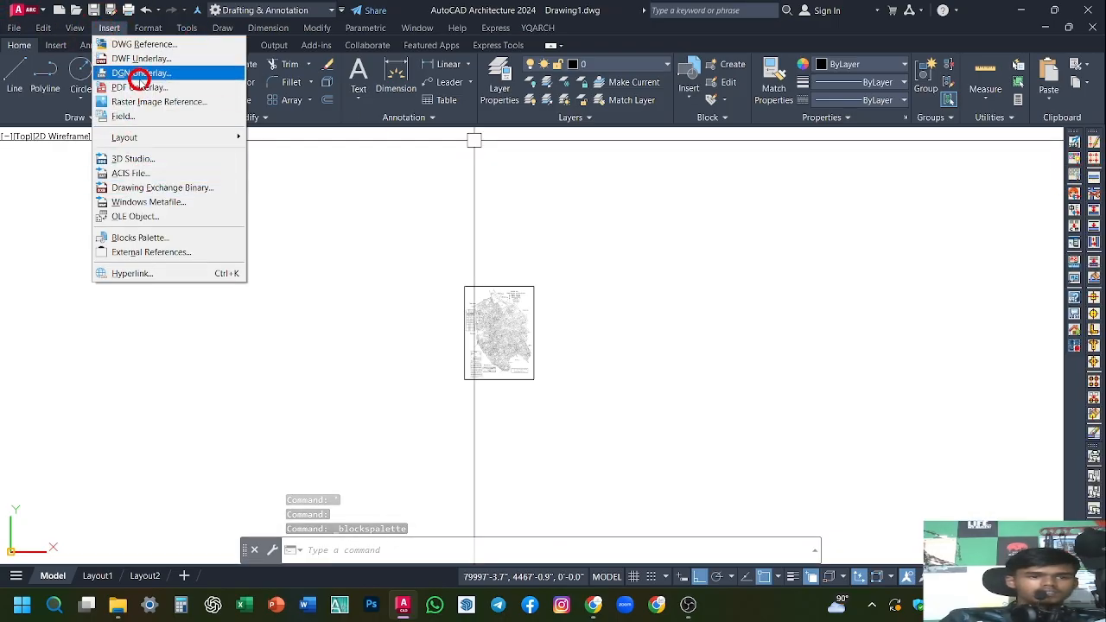
left_click(148, 88)
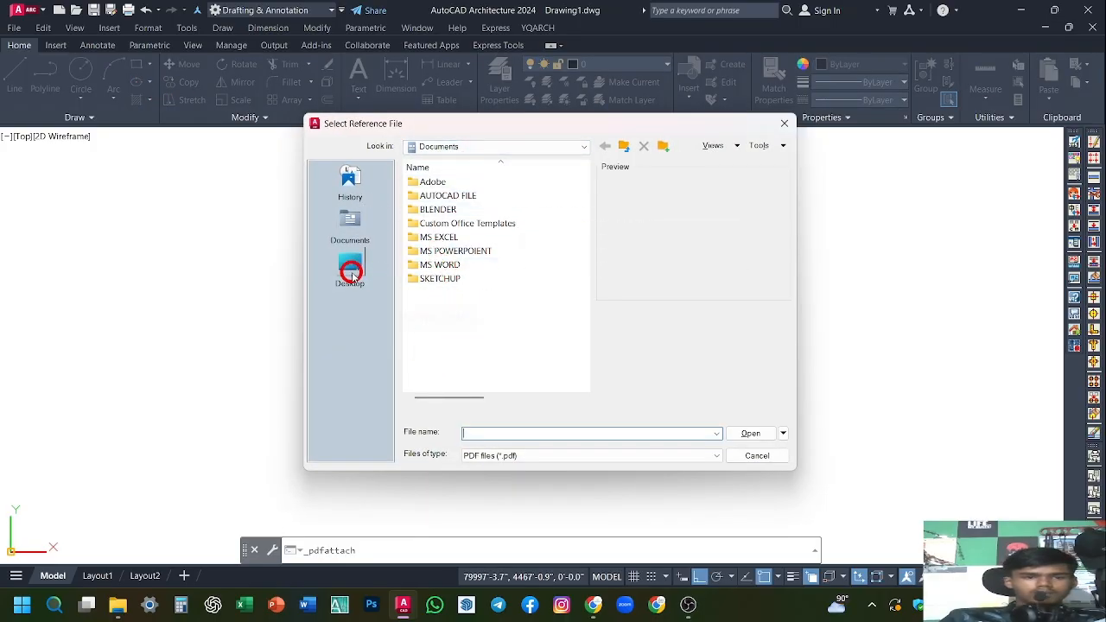
left_click(442, 149)
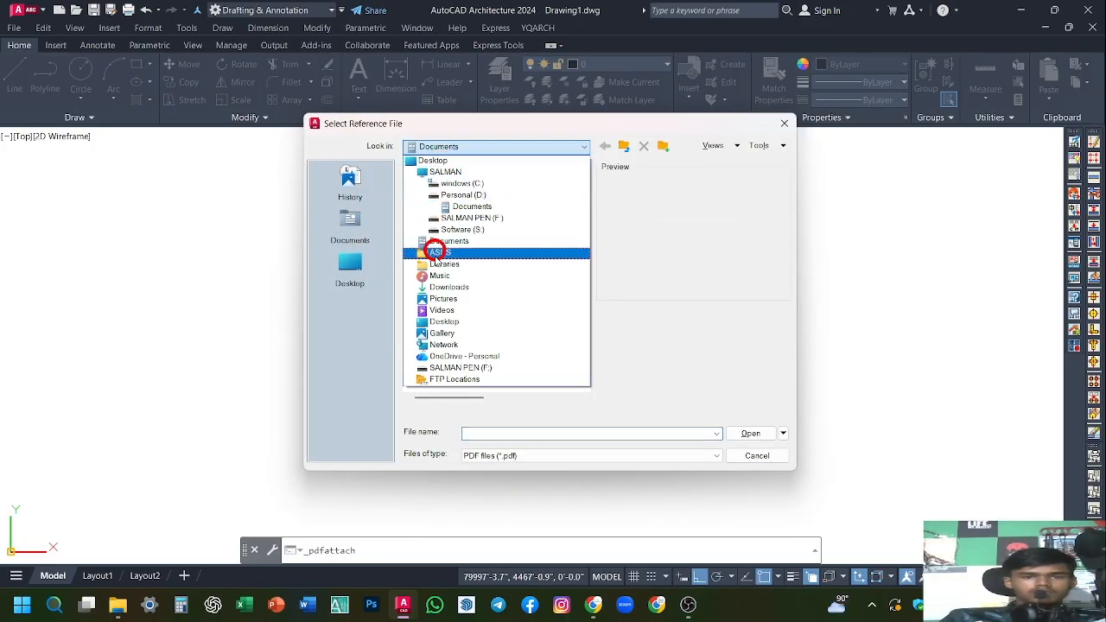
left_click(471, 219)
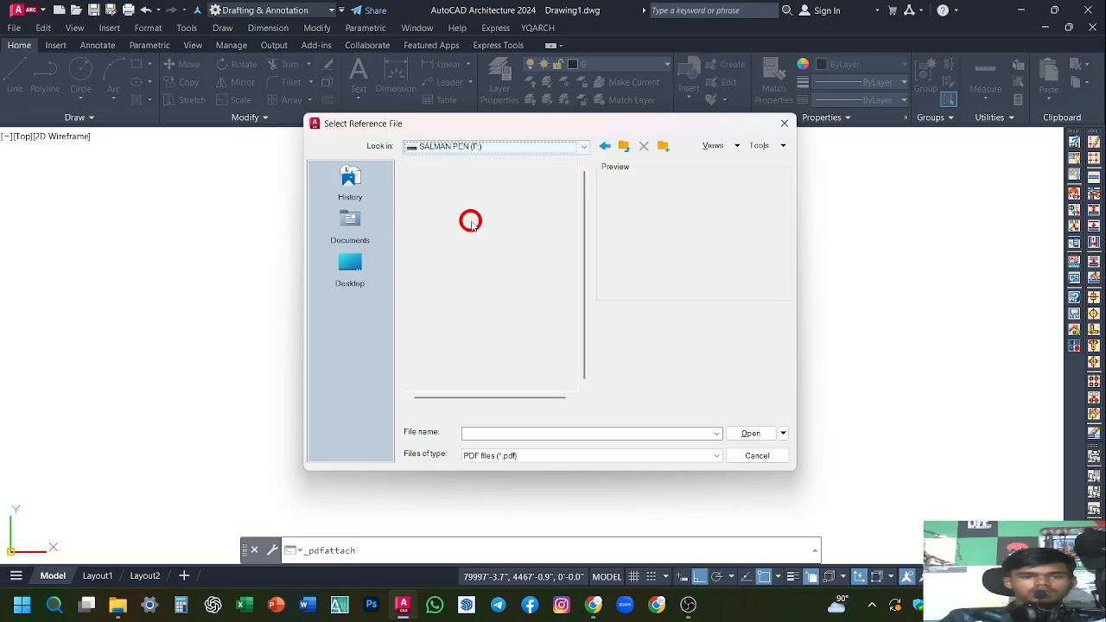
left_click(771, 437)
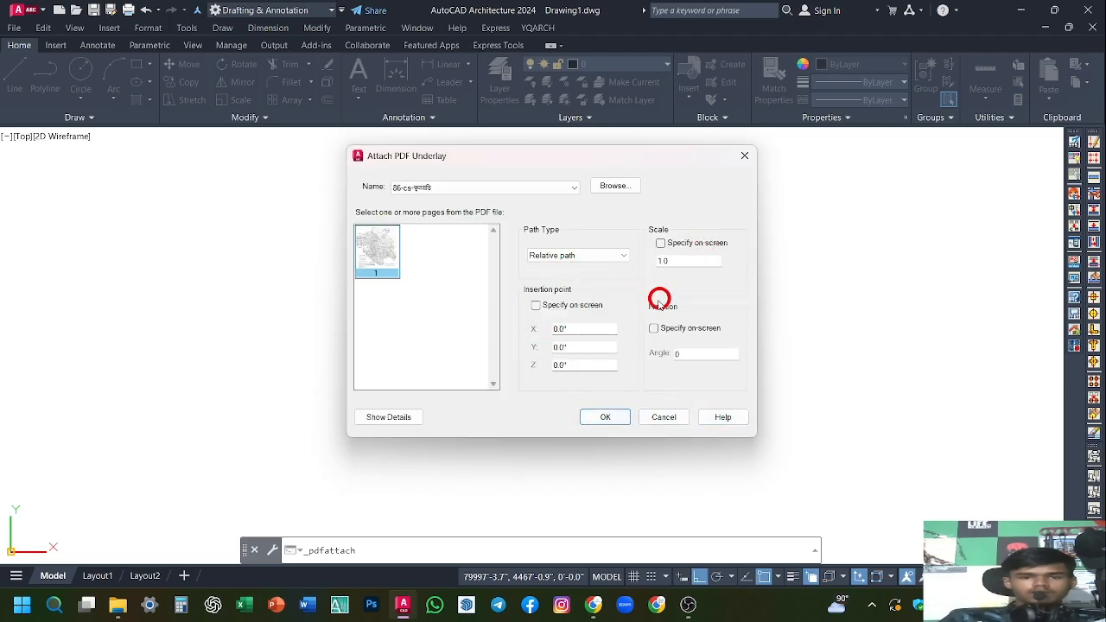
left_click(605, 416)
Look over the drawing around the map sheet and select the sheet with a crossing window to check it, then deselect it
scroll(626, 344, "down", 2)
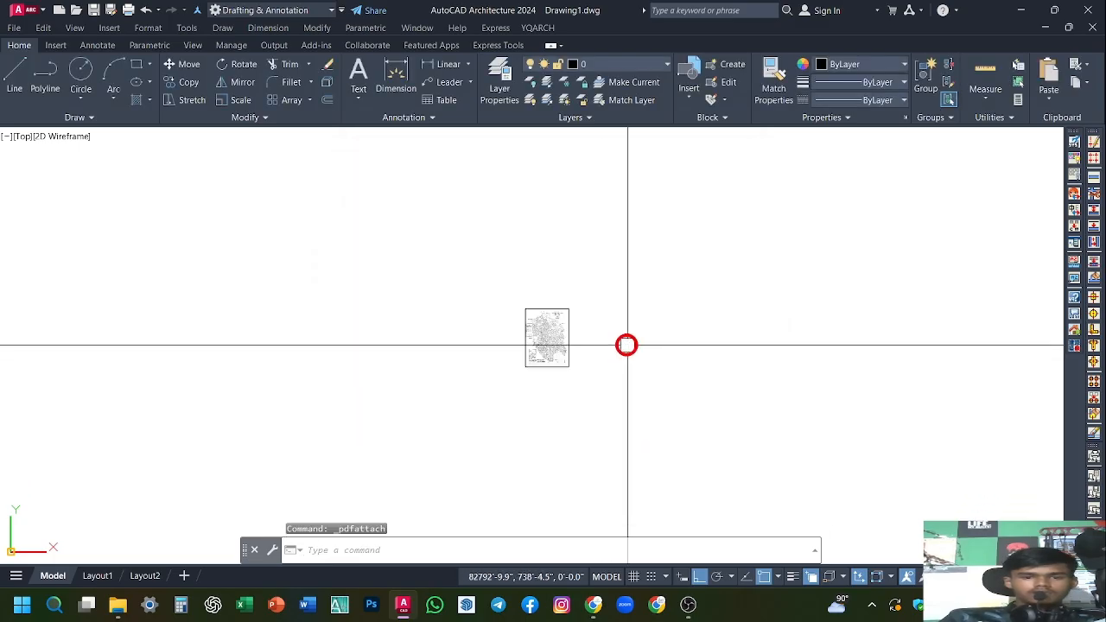
scroll(620, 330, "down", 1)
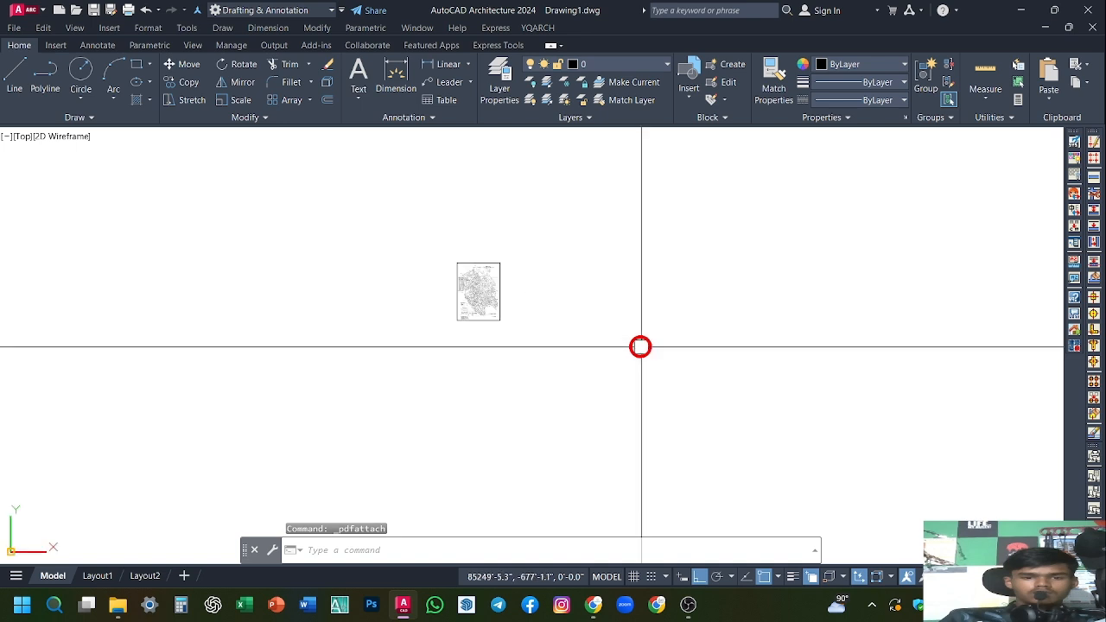
scroll(668, 320, "up", 5)
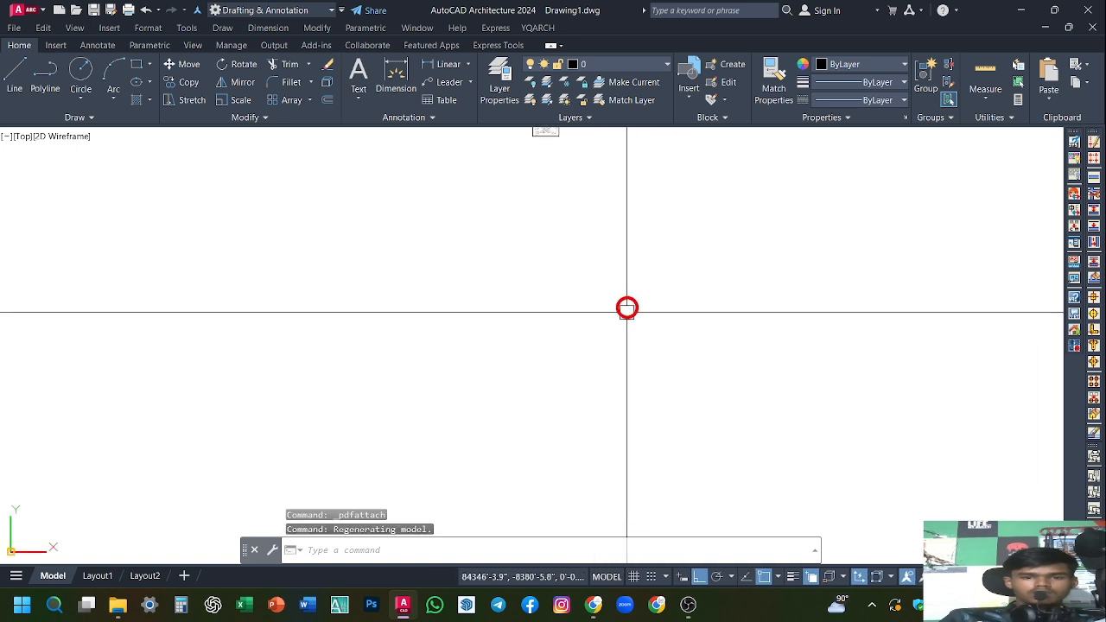
scroll(730, 265, "up", 2)
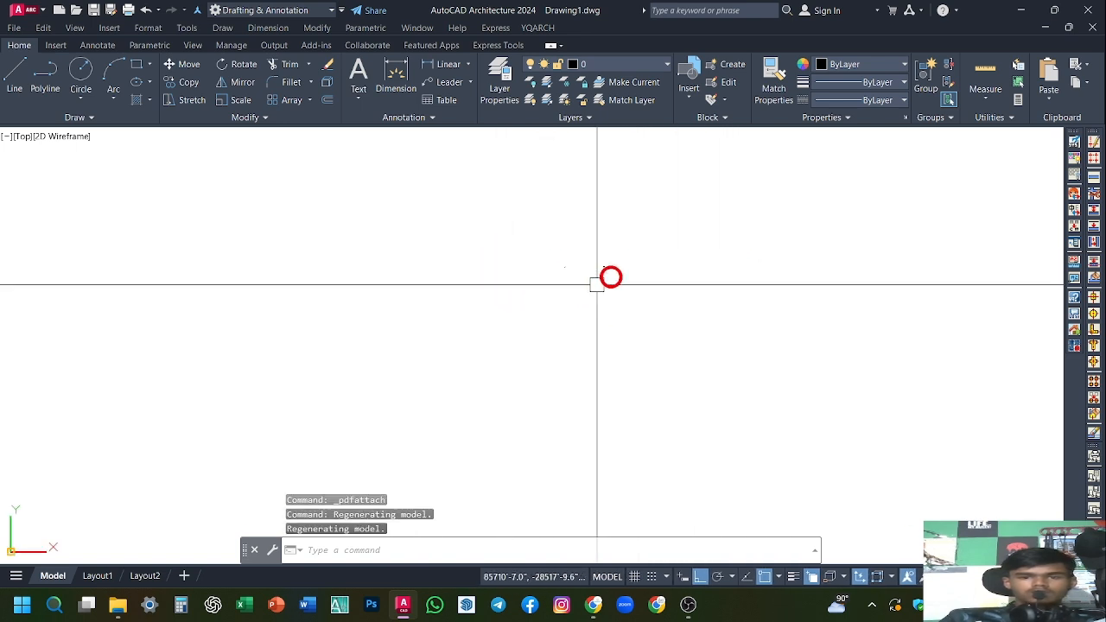
scroll(403, 271, "down", 3)
scroll(437, 294, "up", 5)
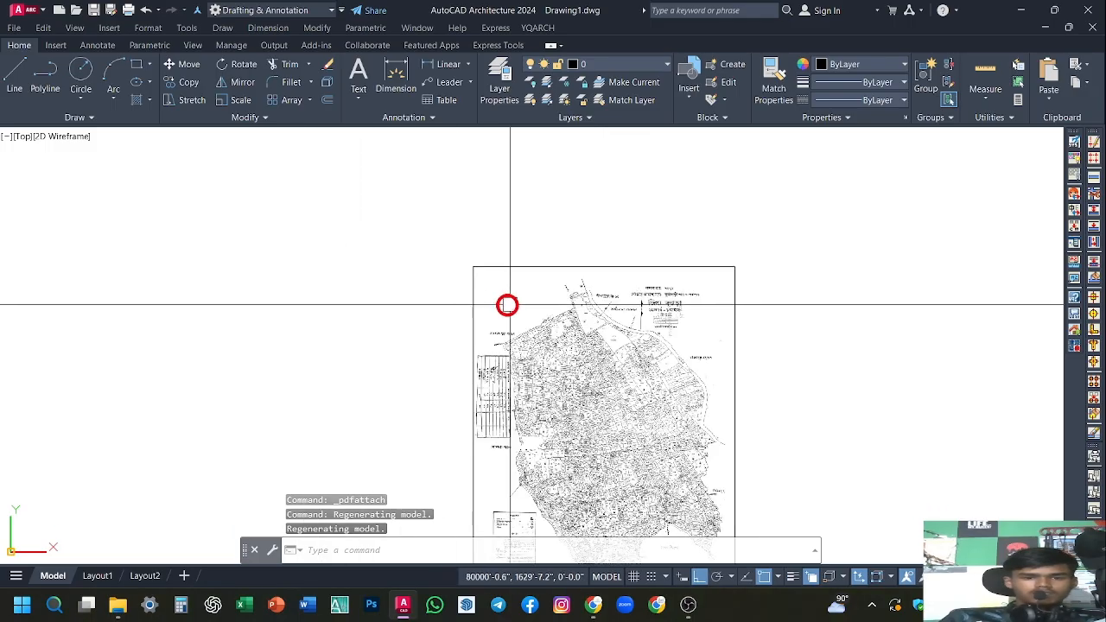
left_click(486, 368)
scroll(475, 379, "down", 4)
left_click(432, 367)
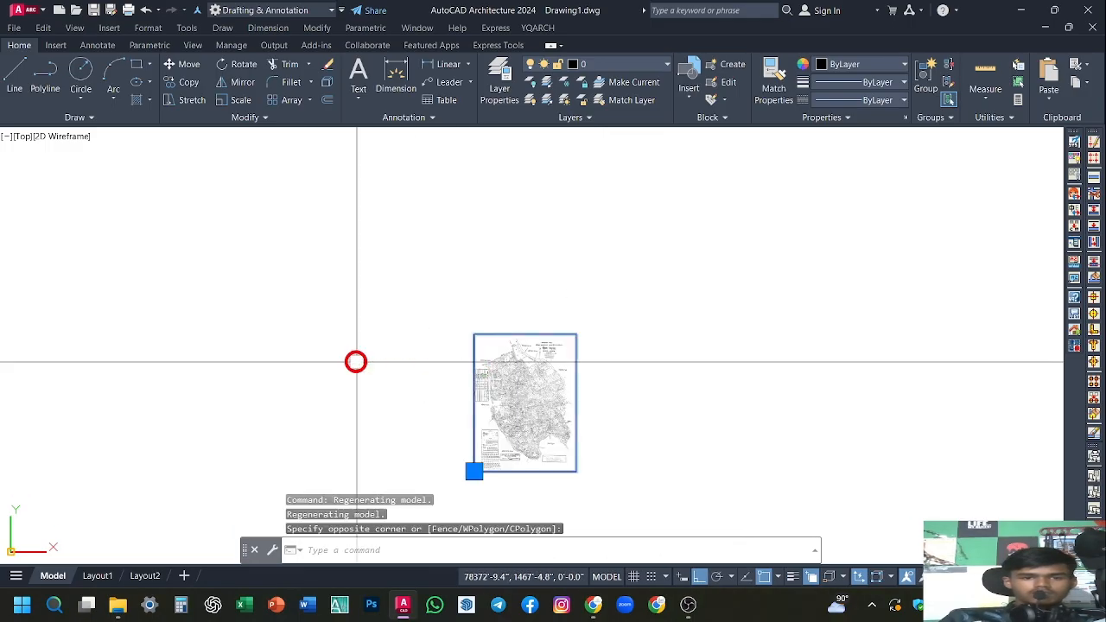
key("Escape")
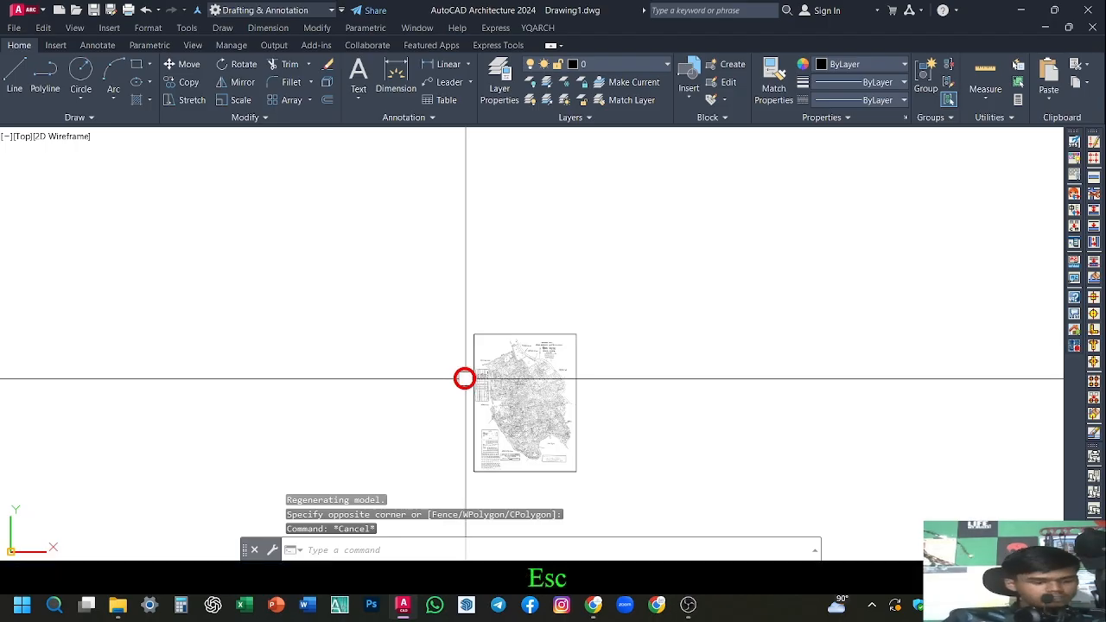
Examine the map sheet from afar and up close, down to the plots along the road beside the circled survey mark
scroll(603, 367, "down", 6)
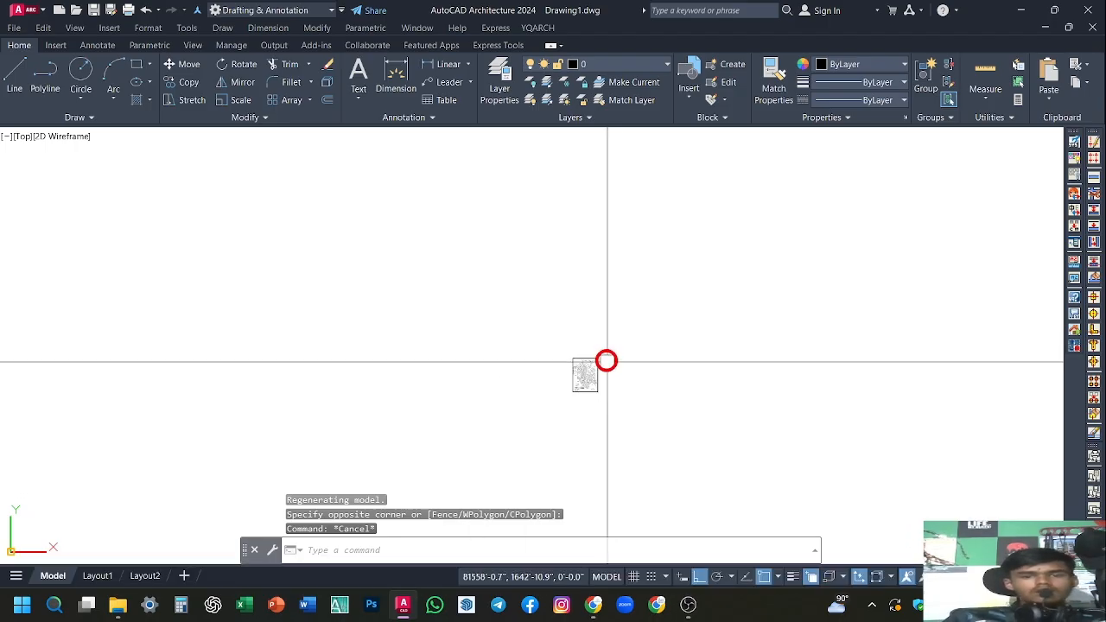
middle_click_drag(604, 361, 545, 317)
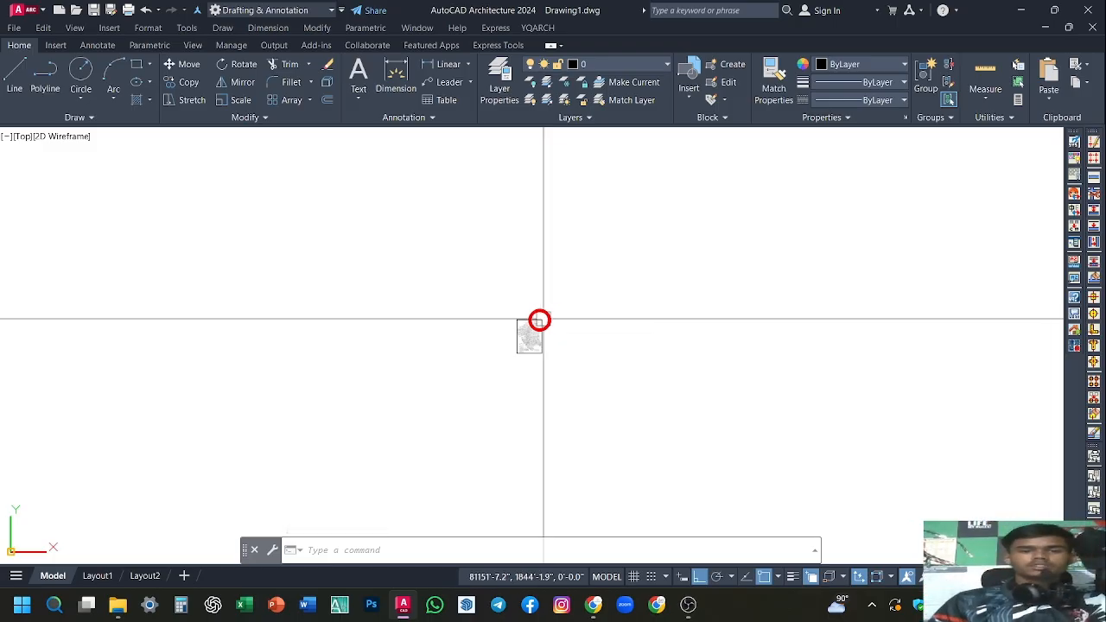
scroll(538, 340, "up", 5)
middle_click_drag(524, 324, 469, 310)
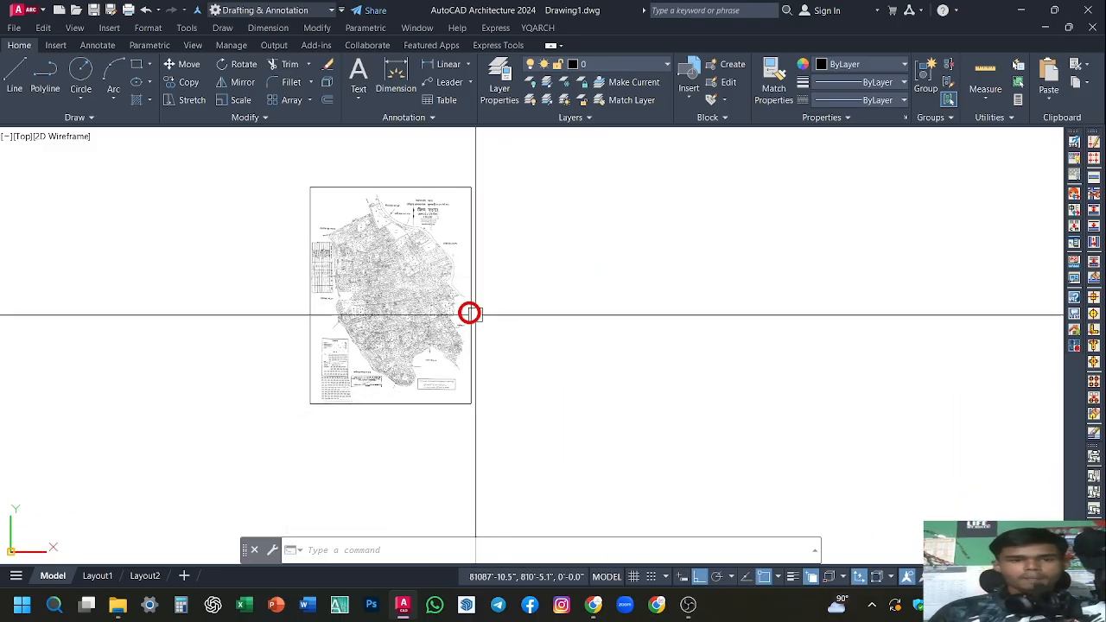
scroll(469, 311, "up", 4)
middle_click_drag(375, 355, 583, 321)
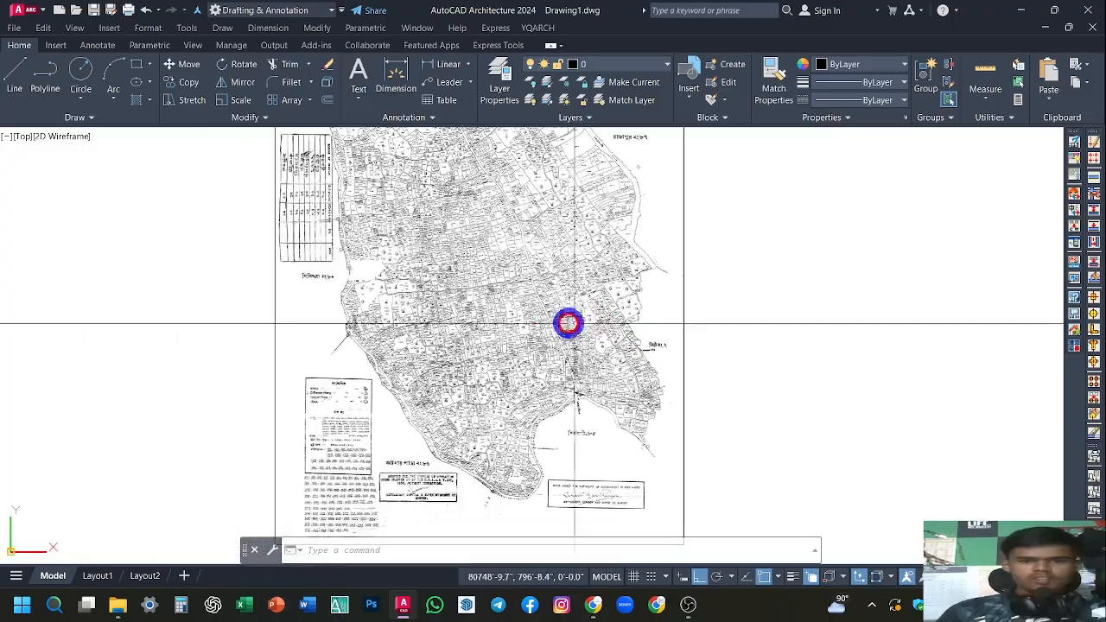
scroll(530, 217, "up", 4)
scroll(495, 216, "up", 2)
middle_click_drag(496, 245, 537, 321)
scroll(541, 339, "up", 1)
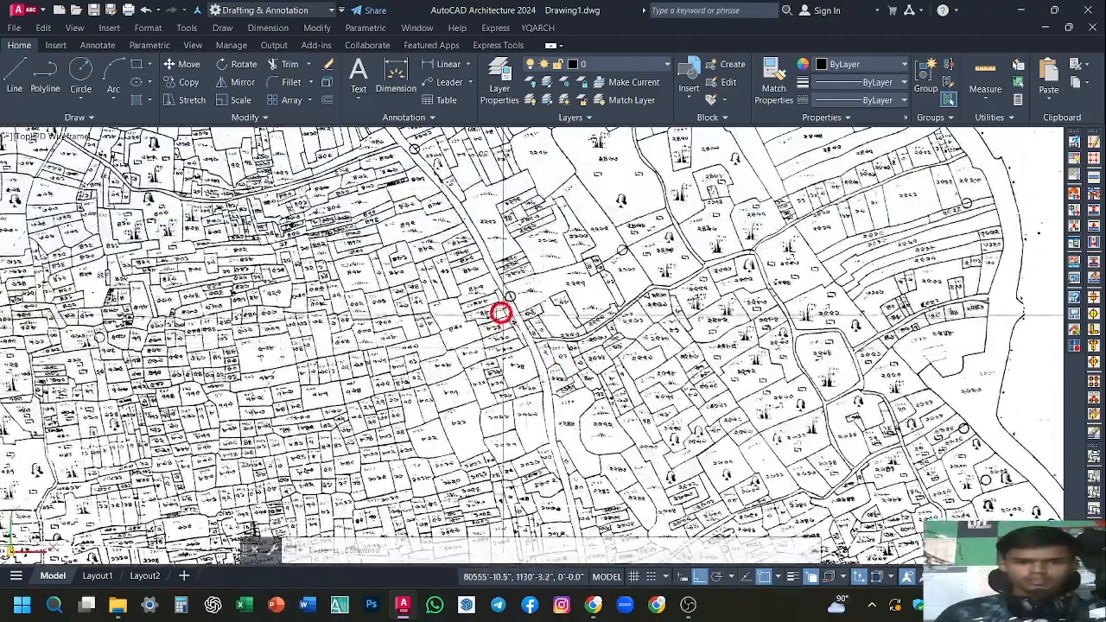
scroll(528, 321, "up", 4)
scroll(528, 321, "up", 3)
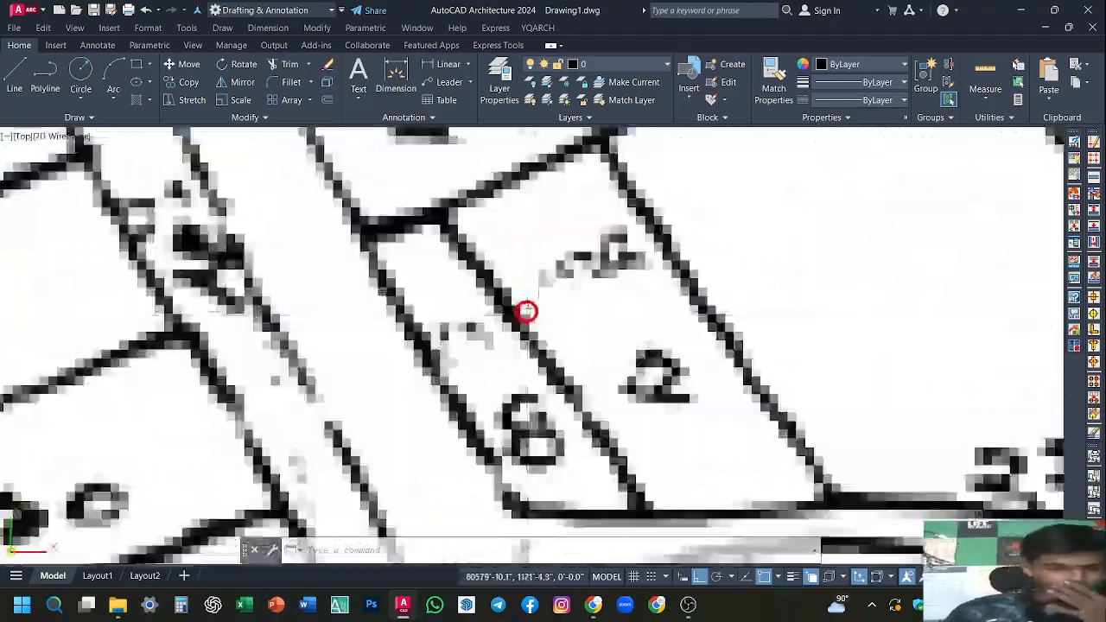
scroll(557, 420, "up", 2)
scroll(552, 413, "down", 5)
middle_click_drag(553, 413, 551, 361)
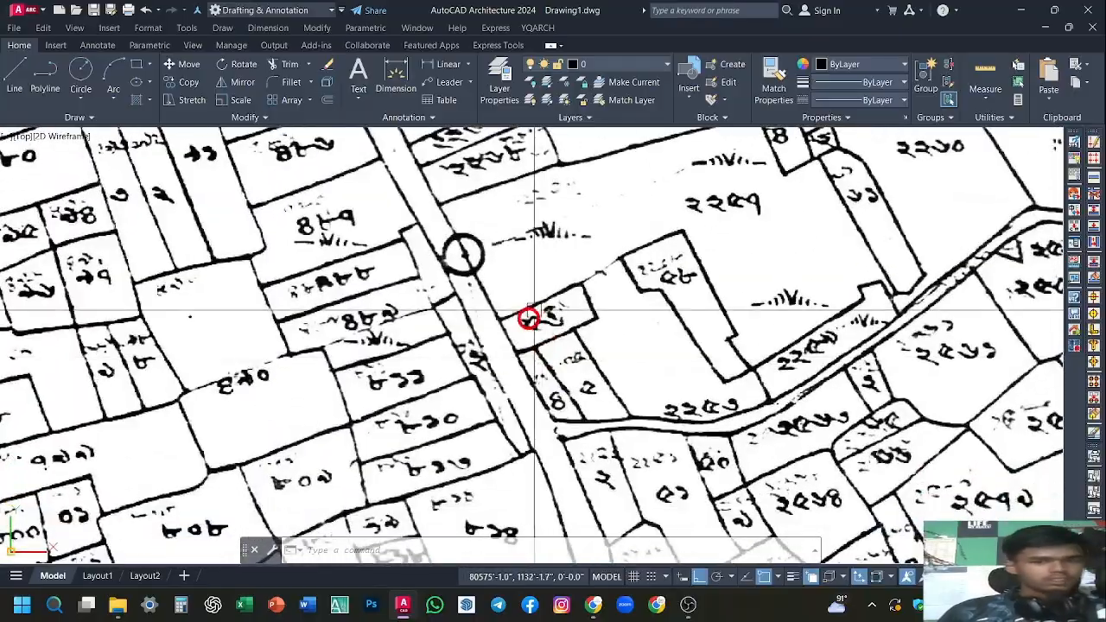
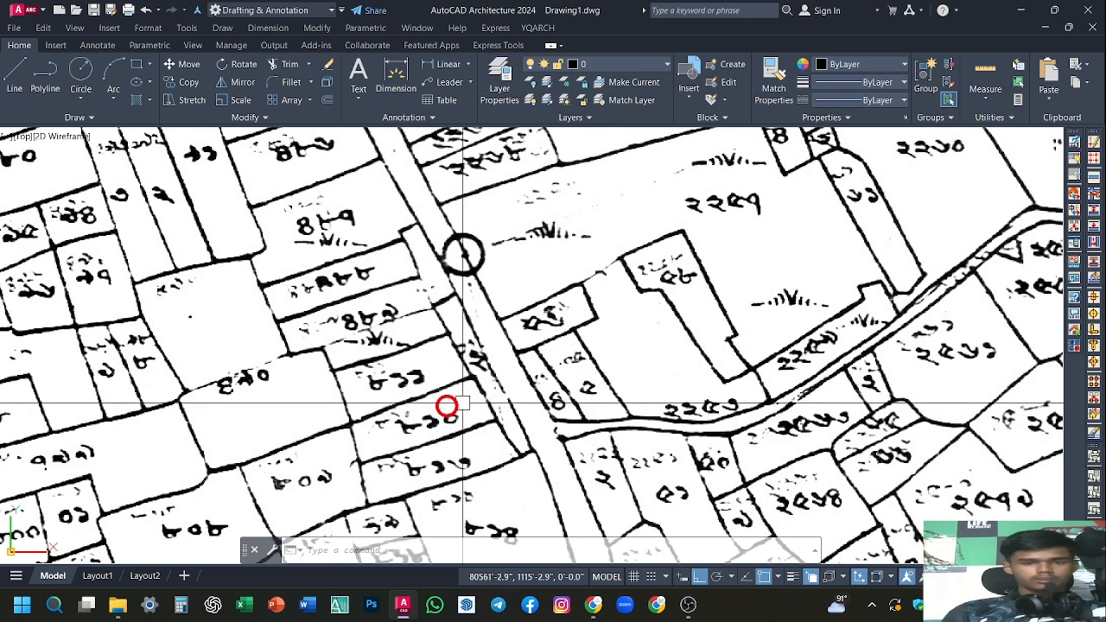
type("L")
key("space")
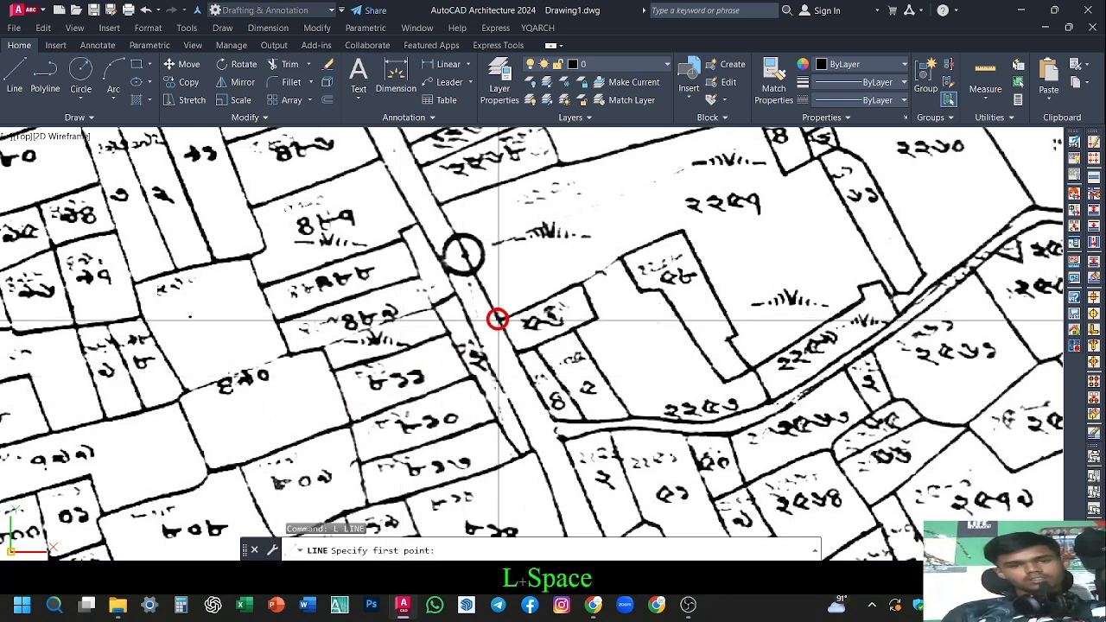
key("Escape")
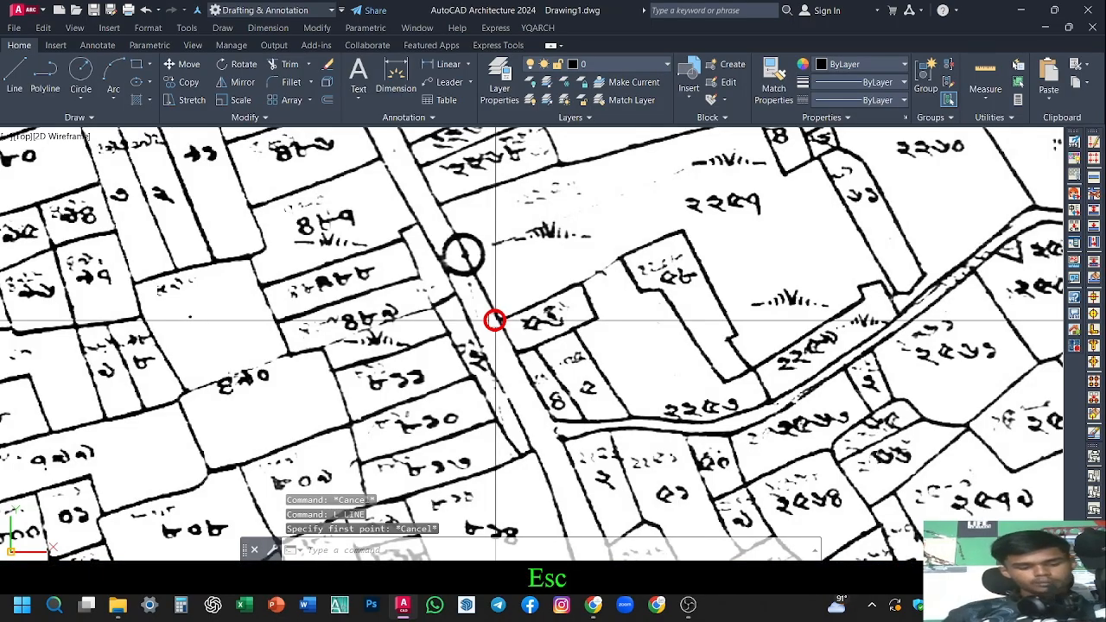
With Ortho off, trace the small four-sided plot beside the road just below the circled survey mark with a closed polyline
type("PL")
key("space")
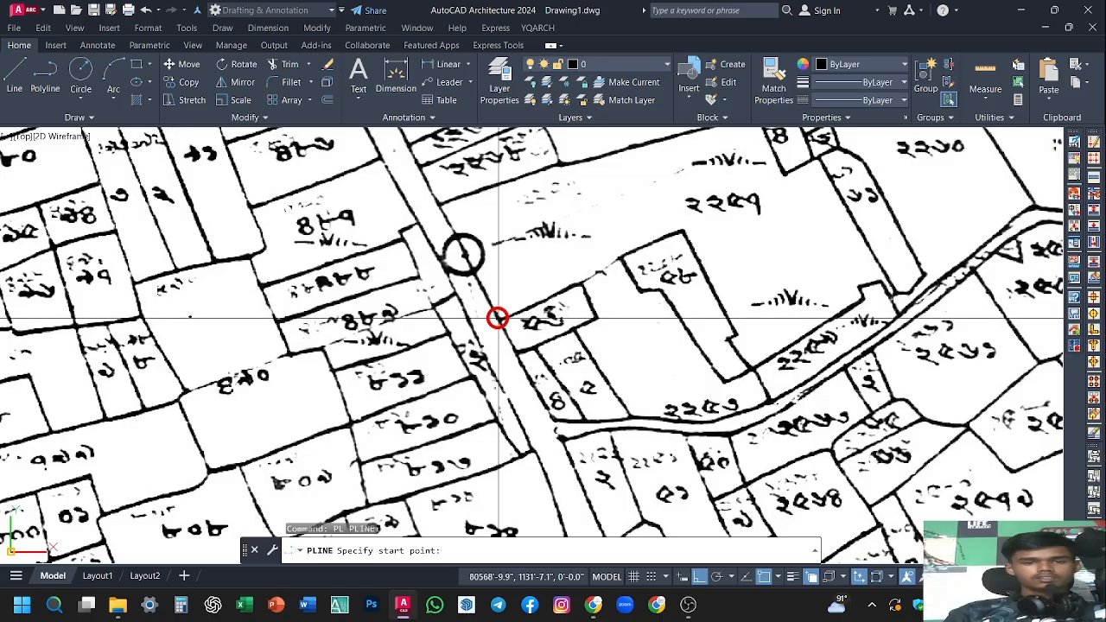
left_click(498, 318)
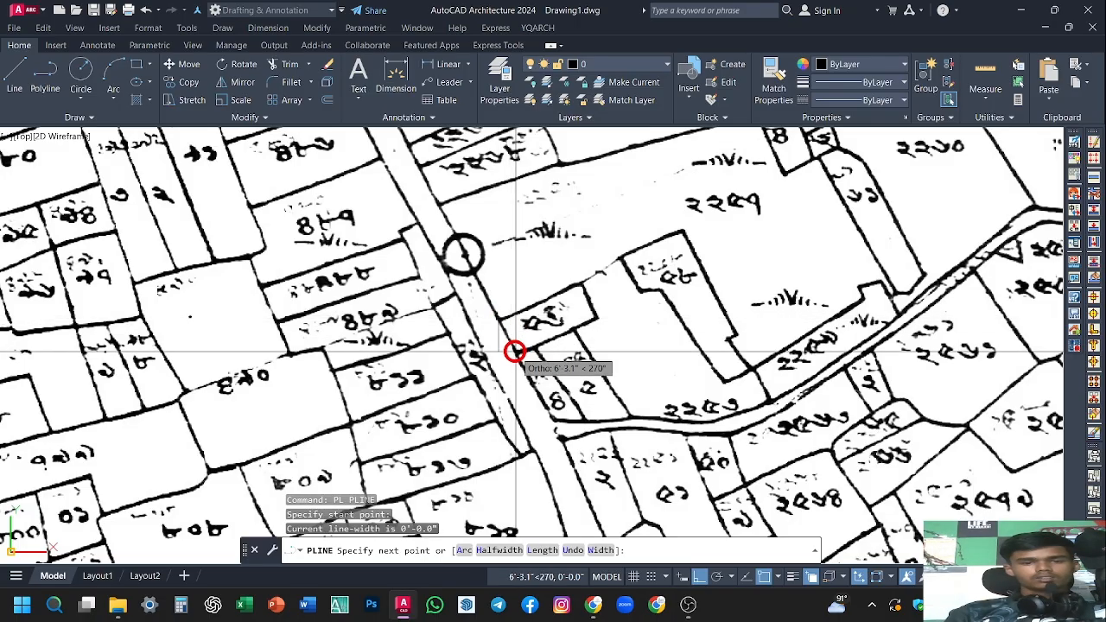
key("F8")
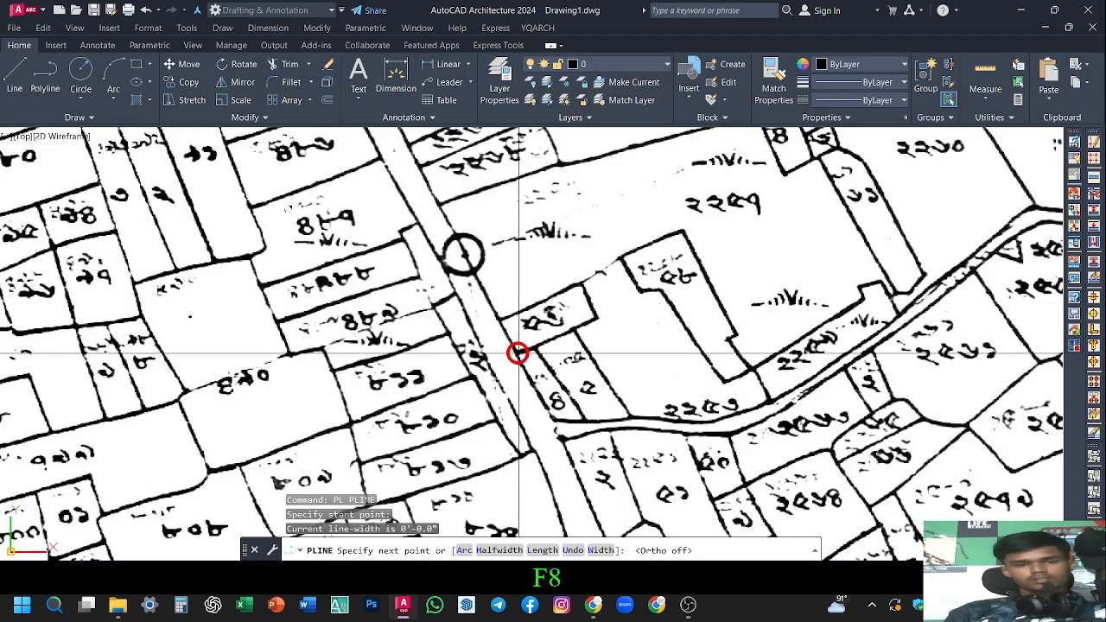
left_click(516, 353)
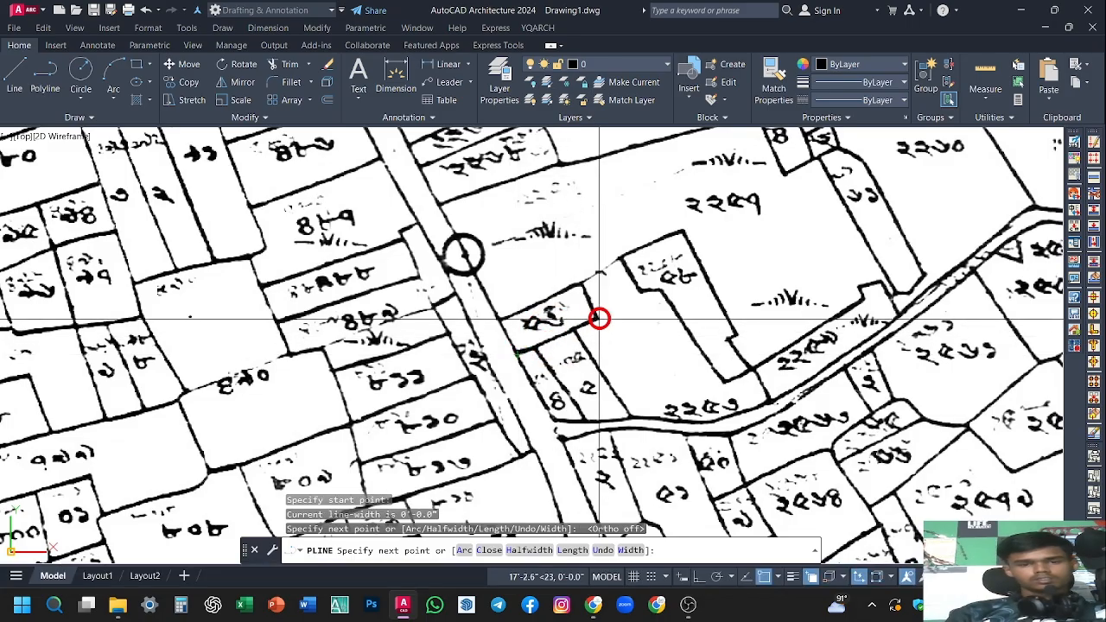
left_click(599, 318)
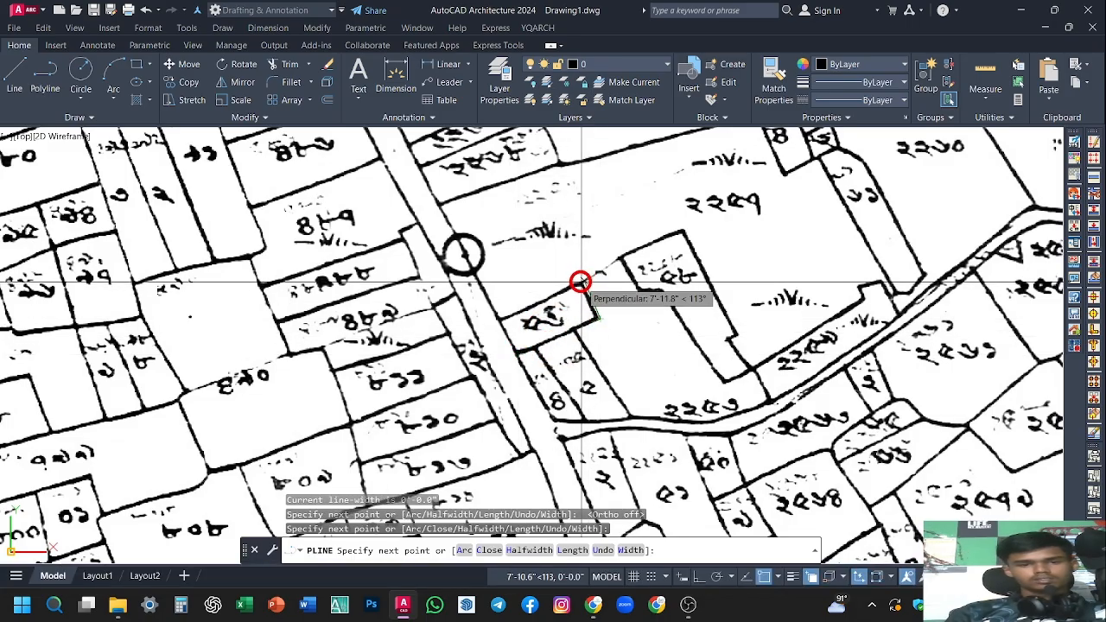
left_click(582, 282)
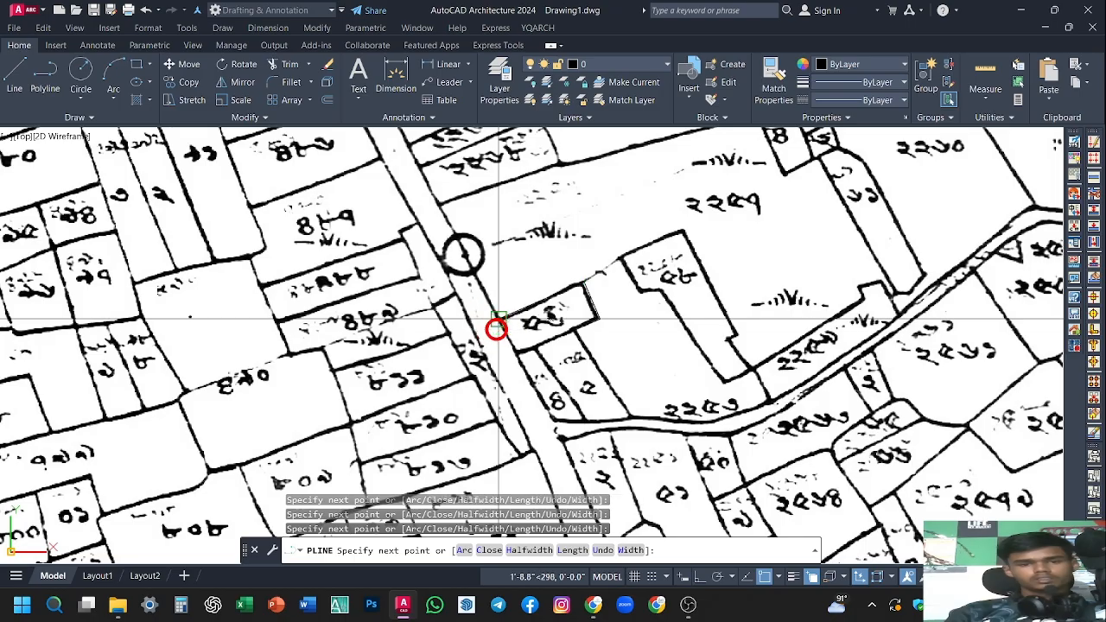
key("Escape")
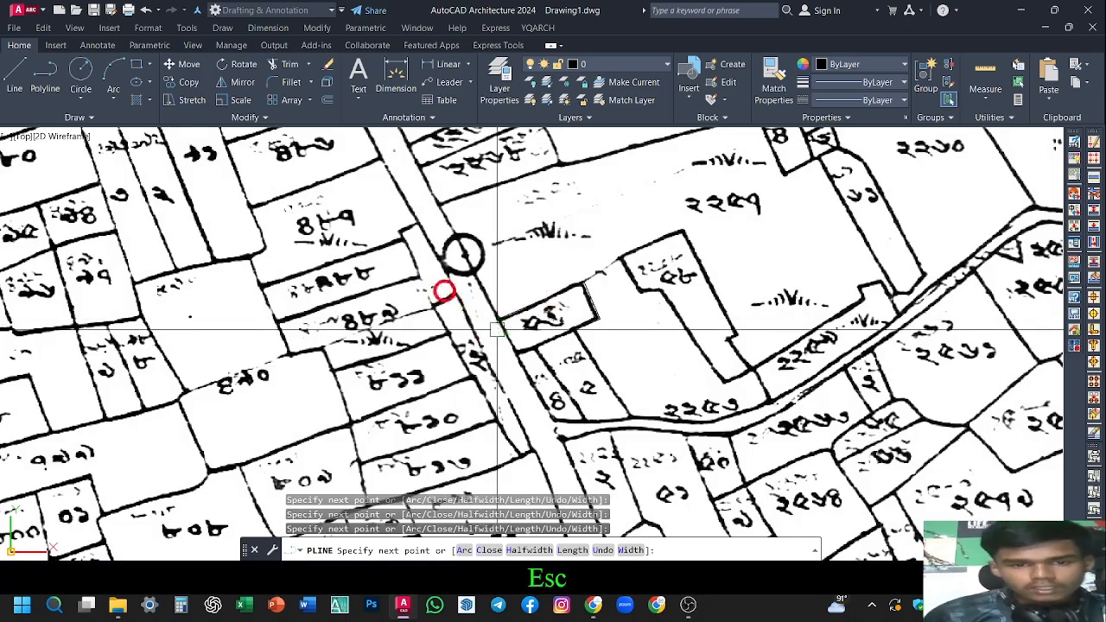
Trace the two narrow plots between the small four-sided plot and the road junction with line segments
scroll(497, 328, "up", 2)
scroll(486, 333, "down", 2)
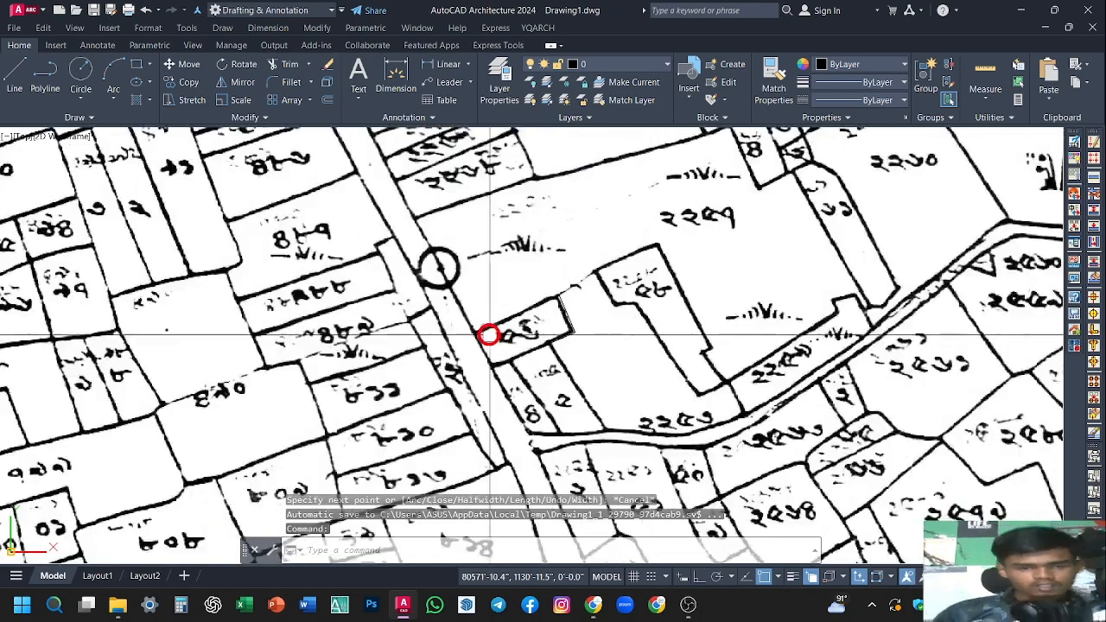
middle_click_drag(488, 335, 501, 291)
type("L")
key("space")
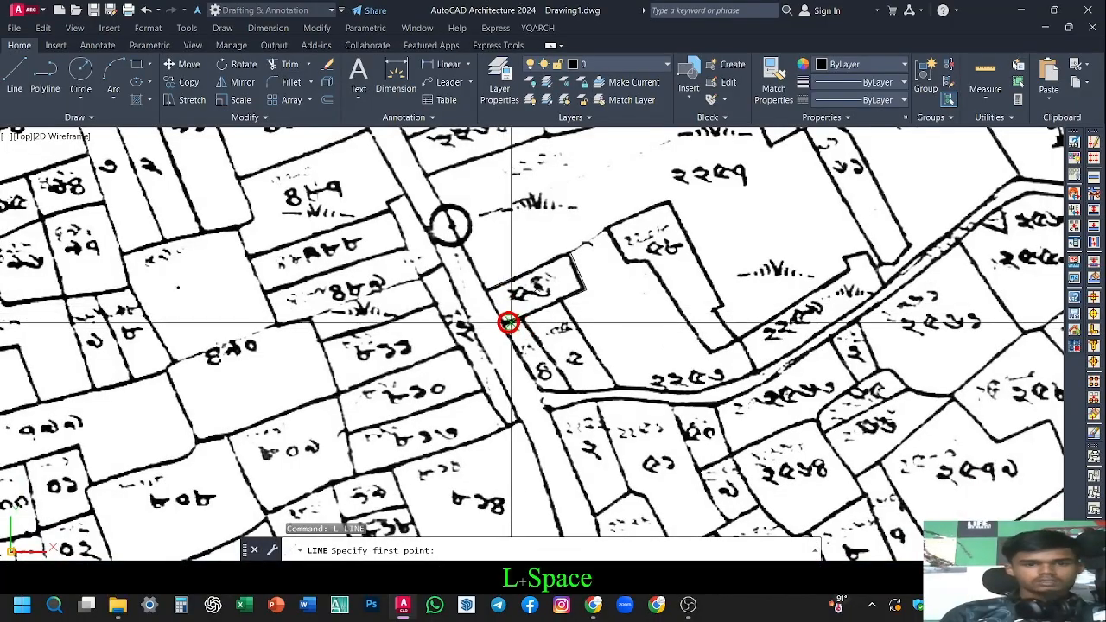
left_click(509, 323)
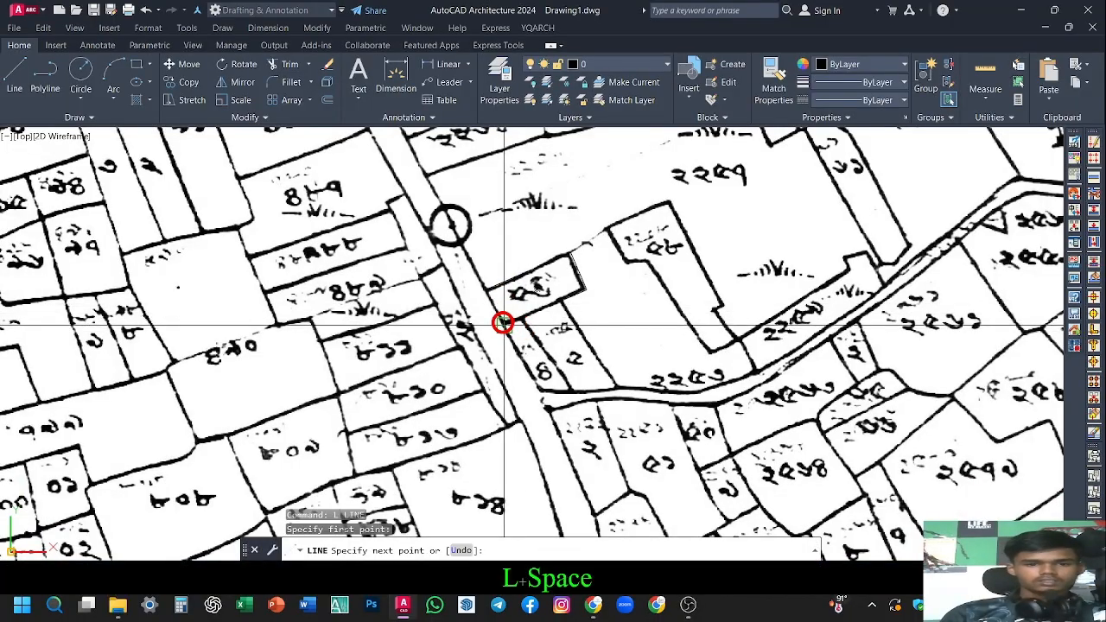
left_click(537, 391)
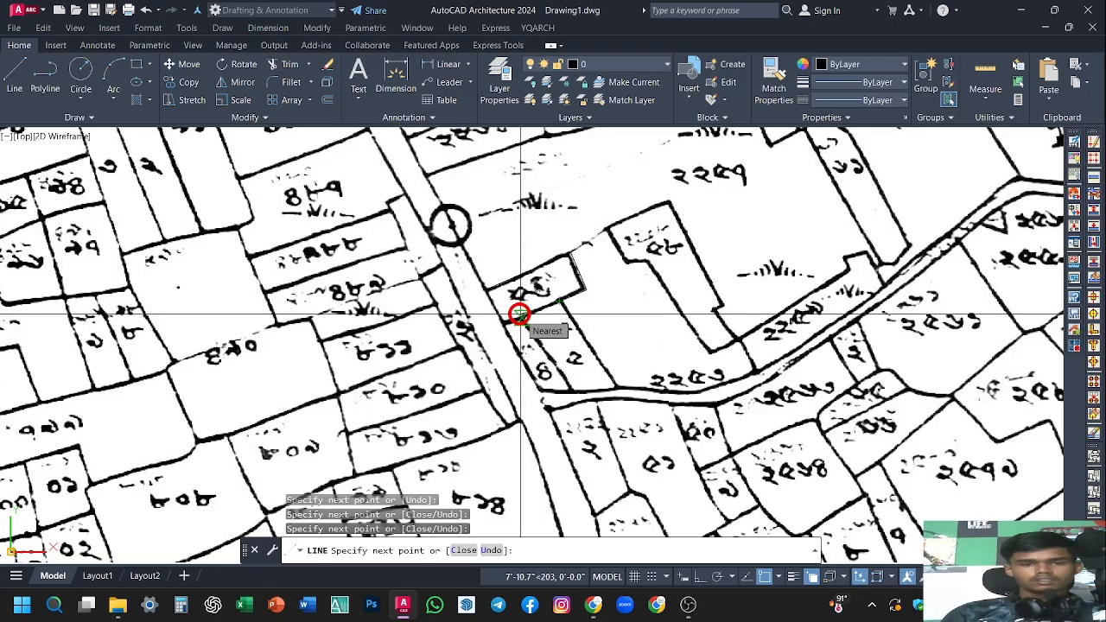
left_click(518, 315)
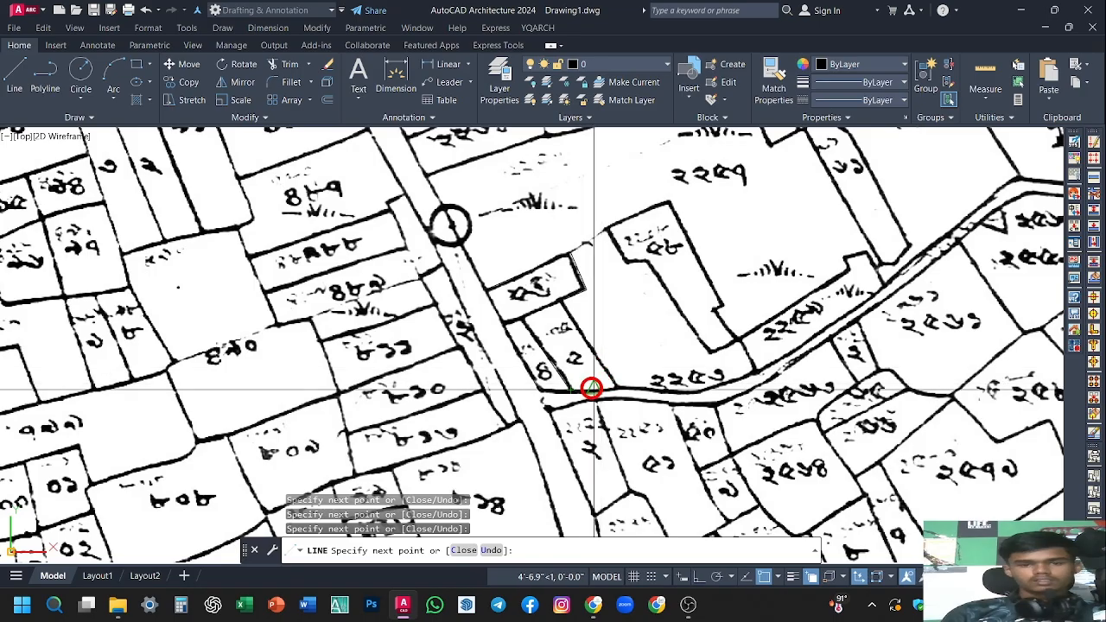
key("space")
Trace the upper edge of the curved side road with lines, from the narrow plots to the next plot boundary
key("space")
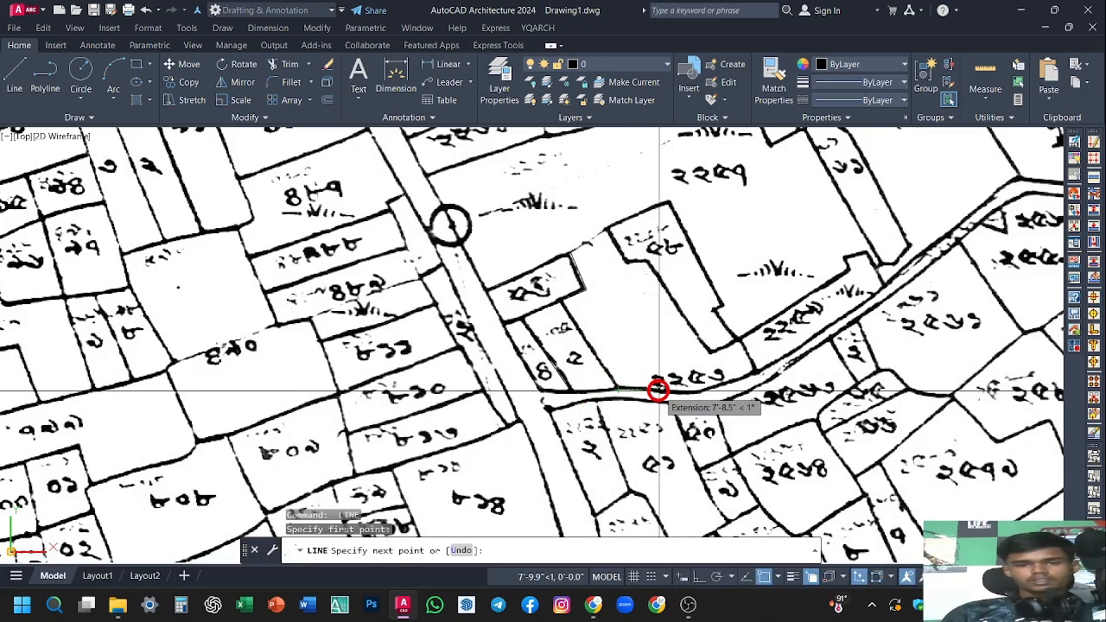
left_click(665, 389)
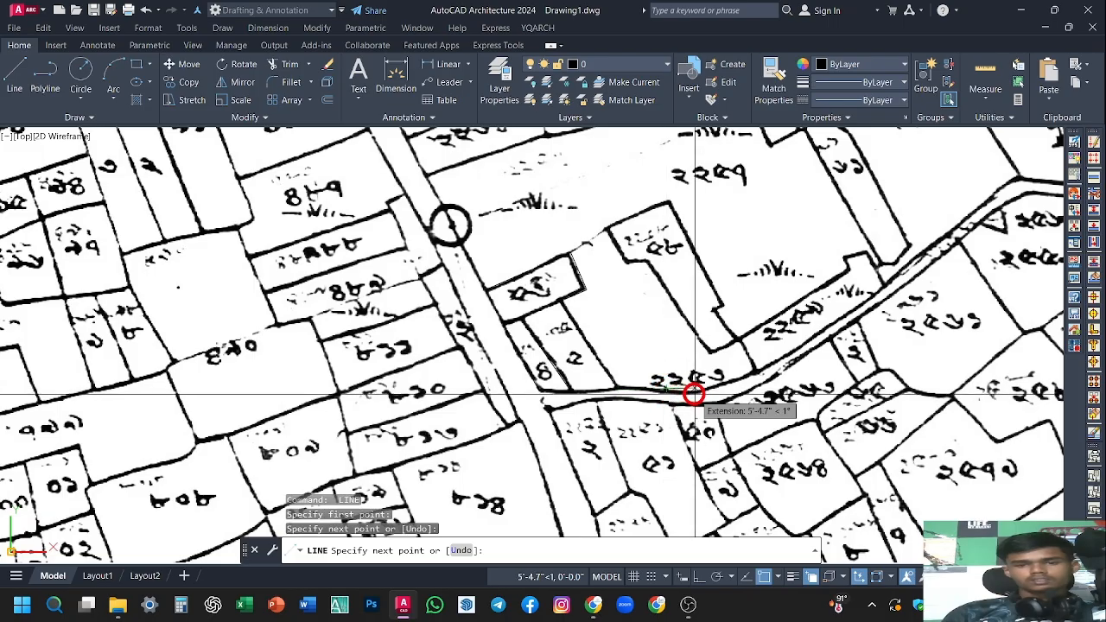
scroll(691, 395, "up", 5)
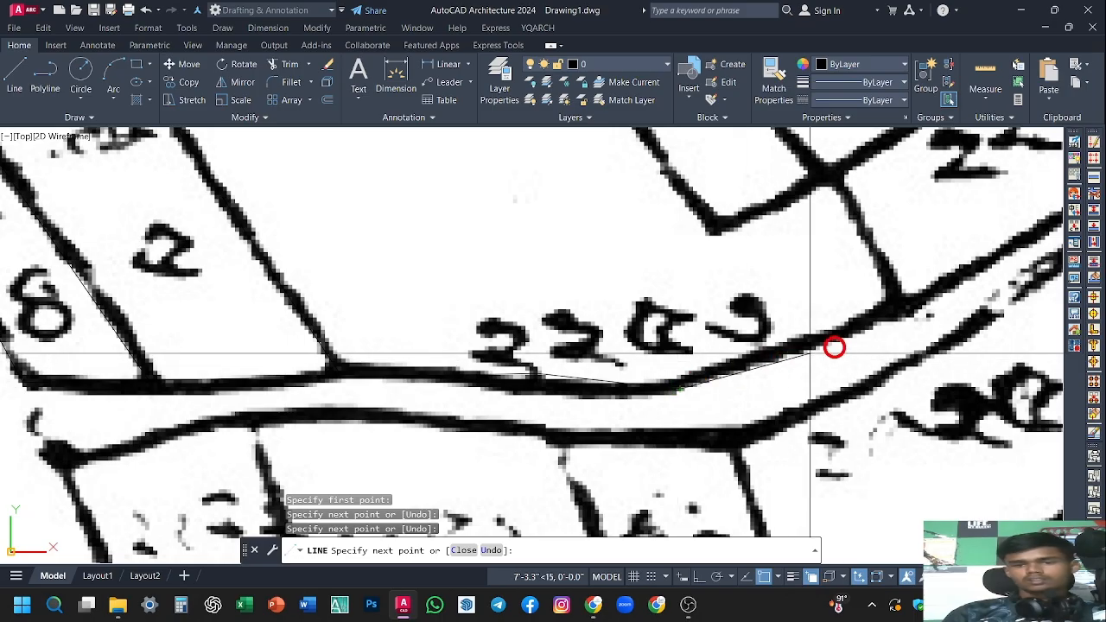
left_click(885, 303)
scroll(886, 303, "down", 5)
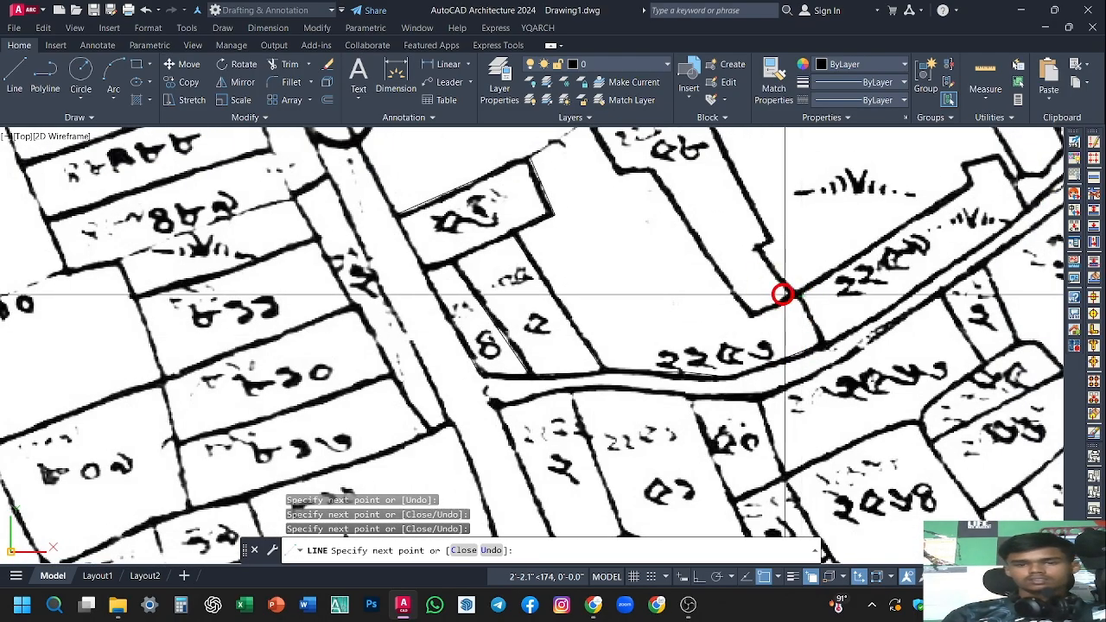
Trace the outline of the stepped plot above the side road with line segments through its corners
left_click(750, 310)
middle_click_drag(744, 302, 768, 363)
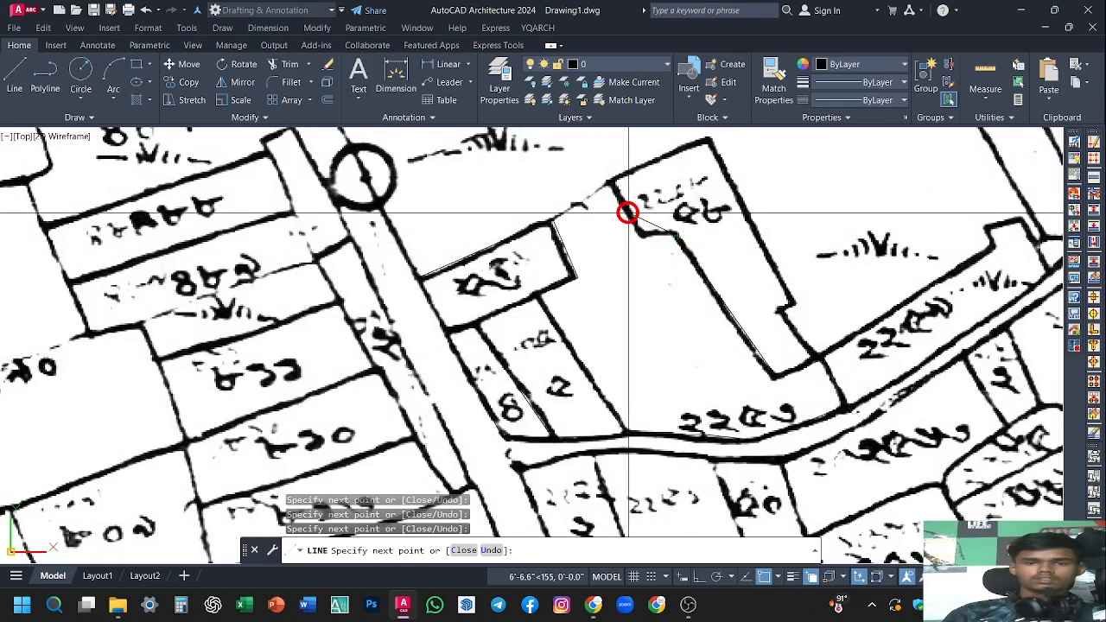
left_click(642, 231)
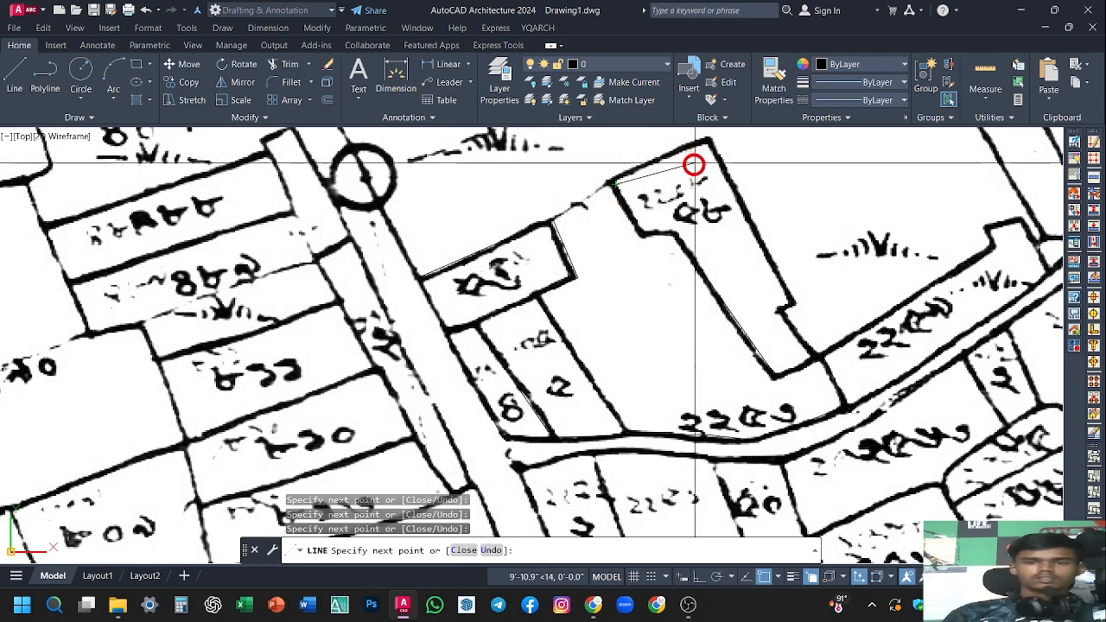
scroll(670, 256, "down", 4)
scroll(670, 257, "up", 5)
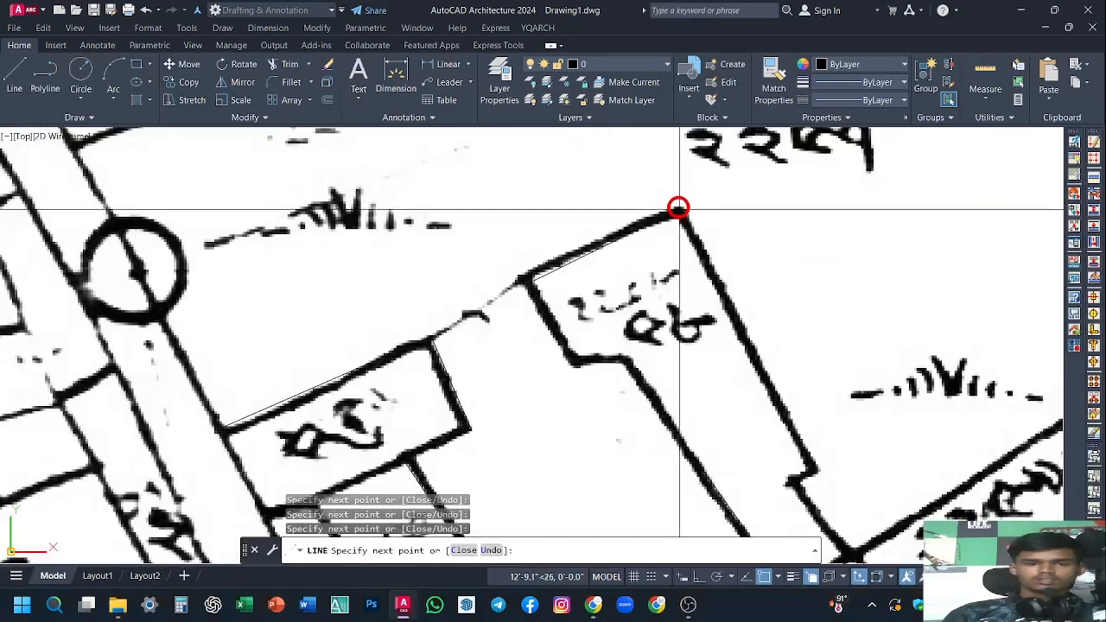
left_click(676, 204)
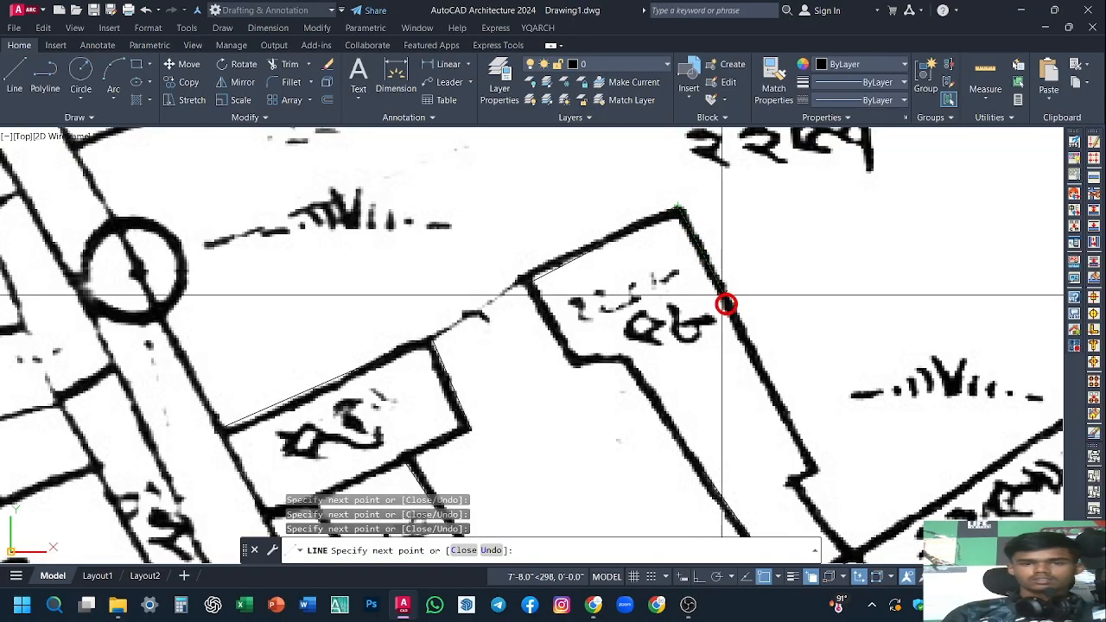
left_click(813, 464)
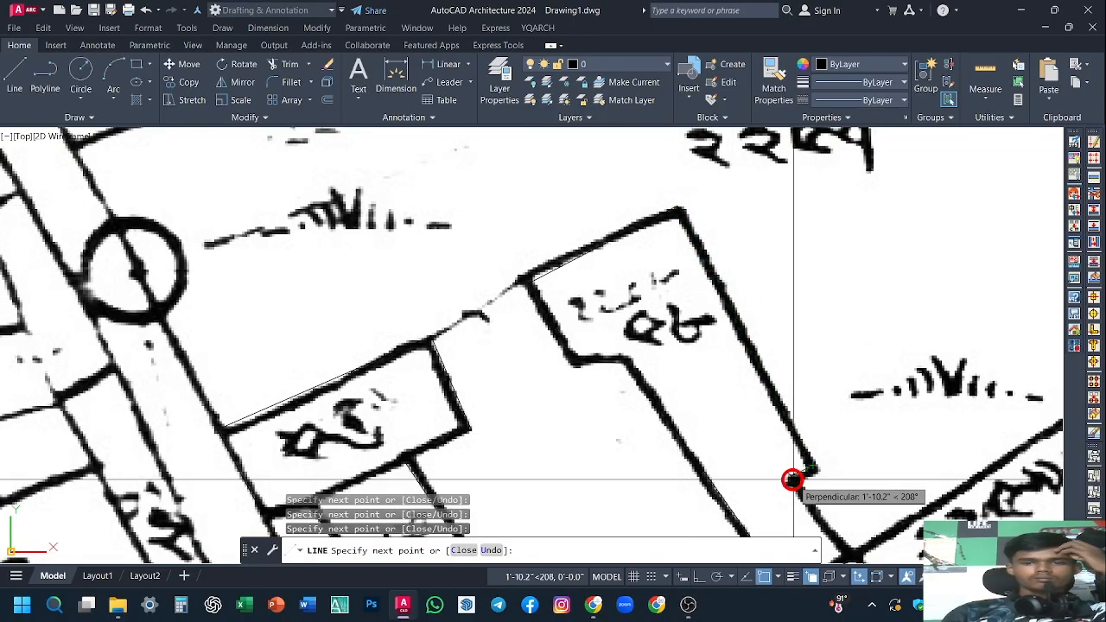
Close off the stepped plot and trace the adjoining roadside plot, continuing along the road edge past the long strip plot
scroll(802, 480, "down", 4)
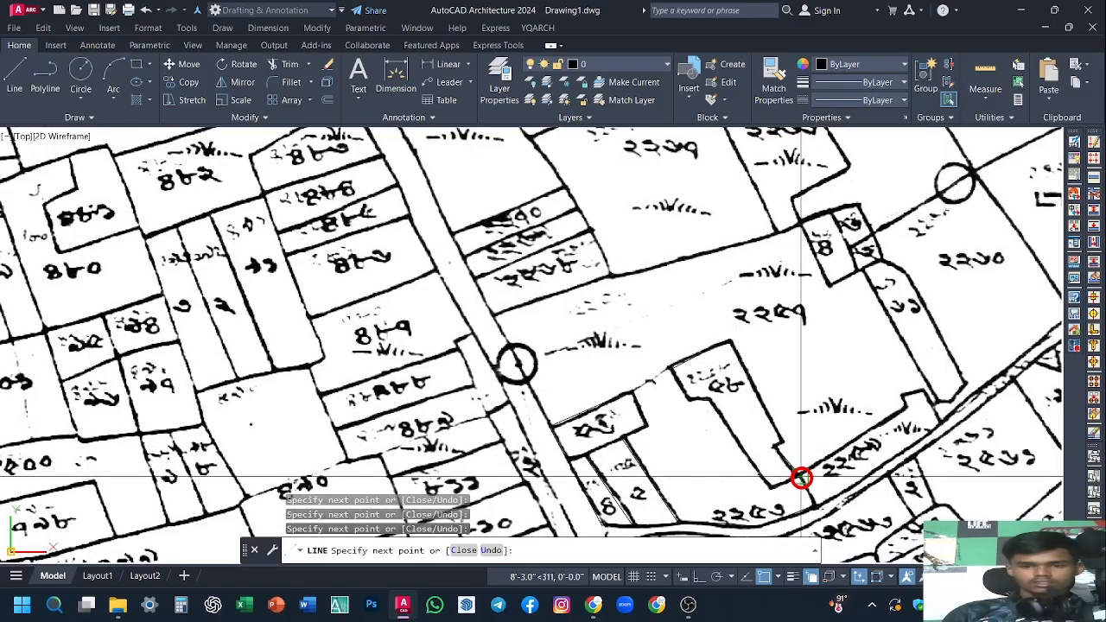
scroll(765, 386, "down", 4)
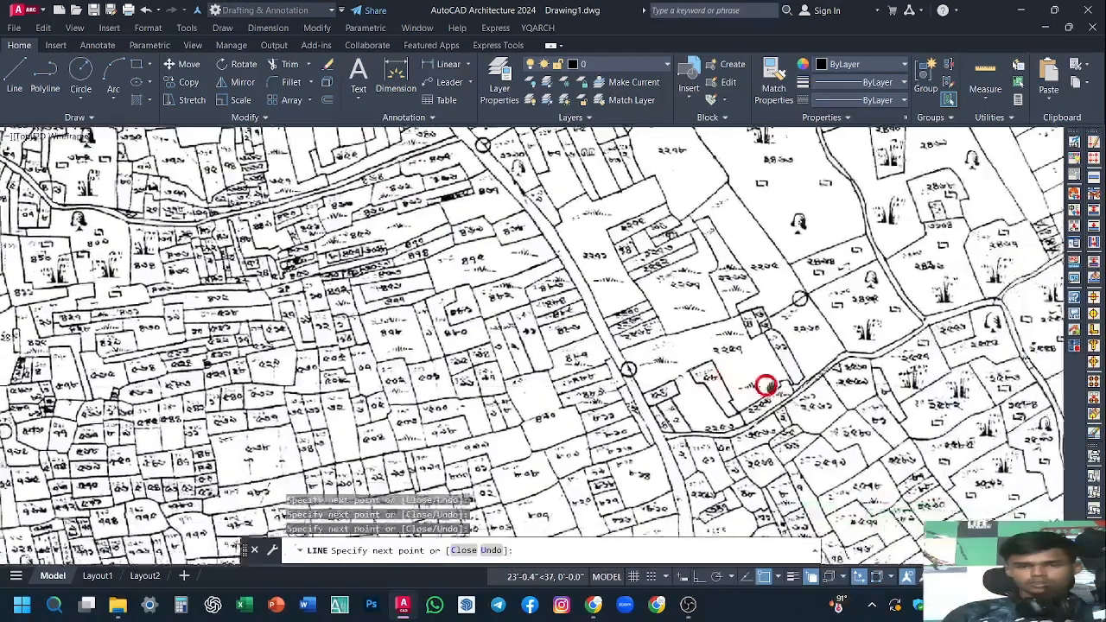
scroll(765, 386, "up", 5)
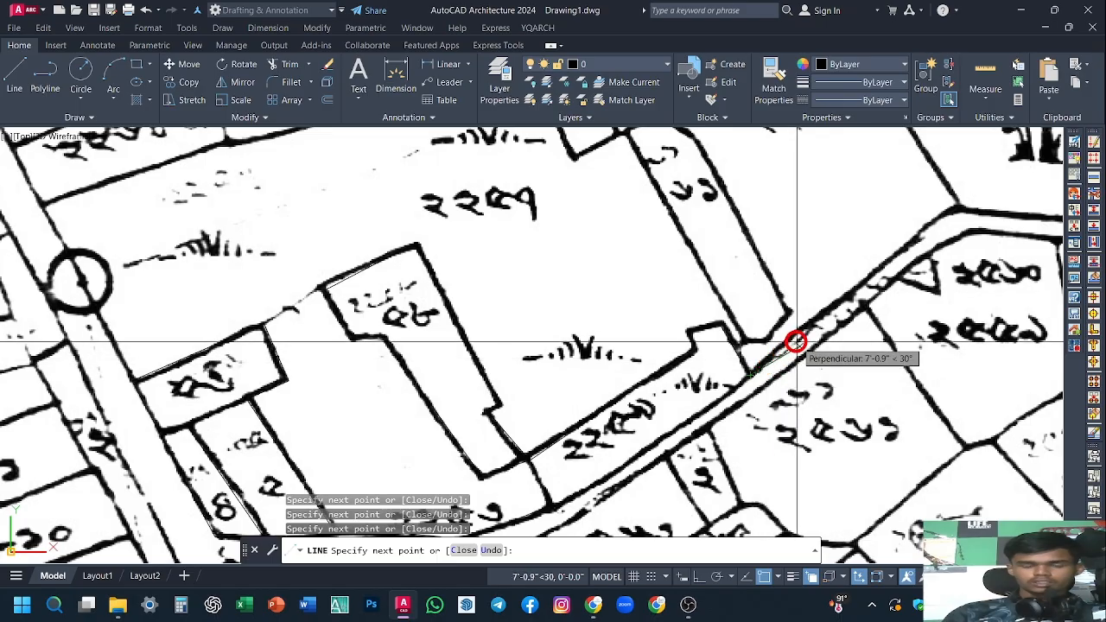
middle_click_drag(797, 340, 740, 374)
scroll(679, 395, "down", 5)
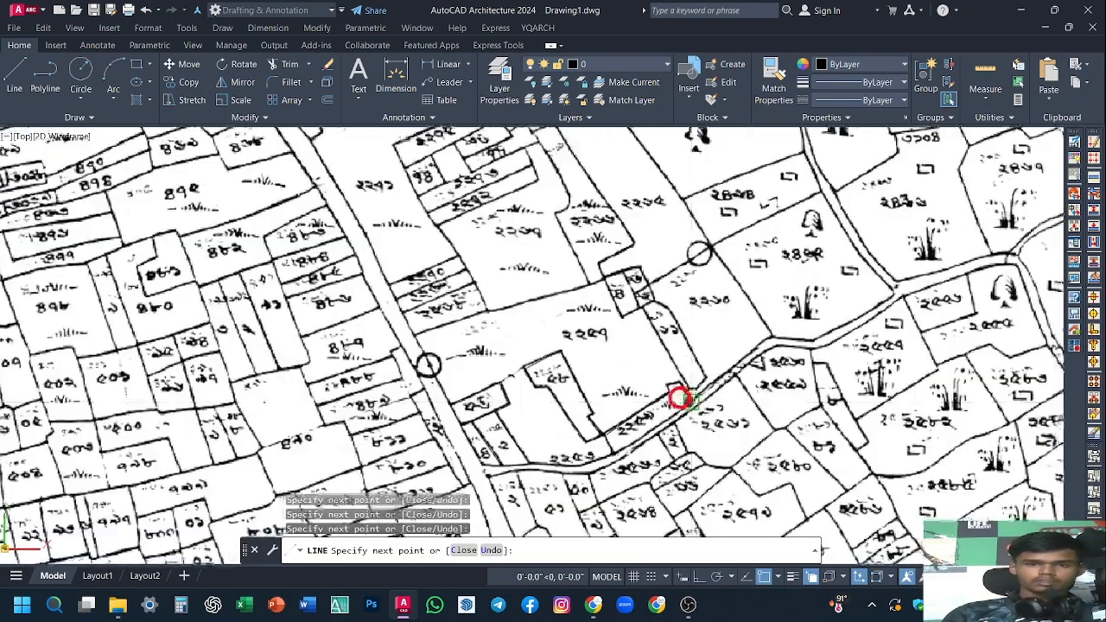
scroll(652, 372, "up", 6)
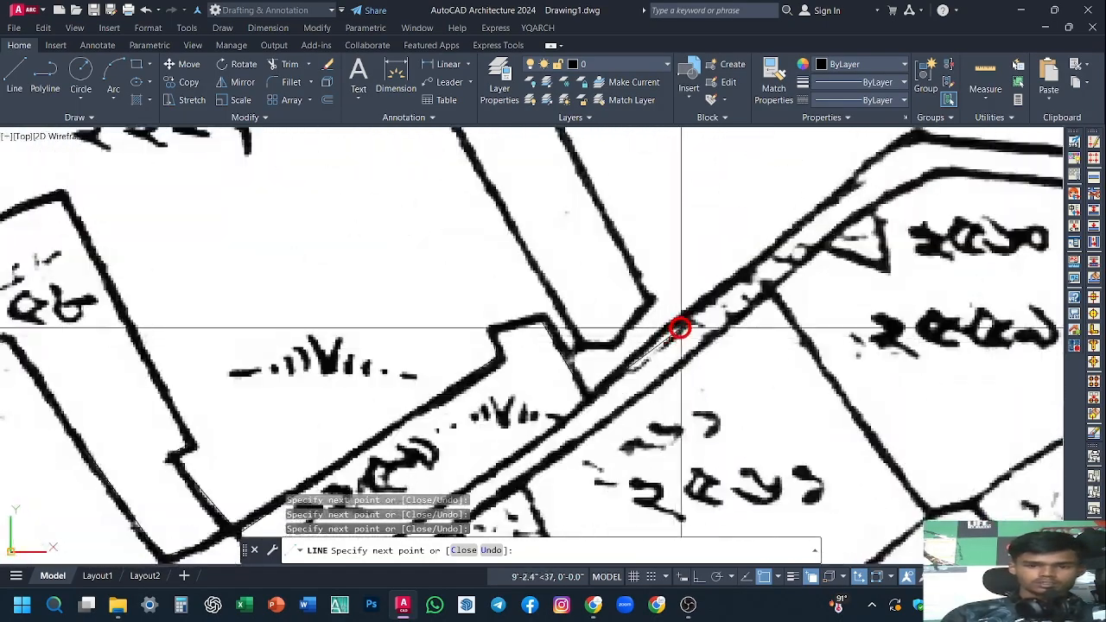
left_click(681, 322)
Trace the road-facing side of the long strip plot and the outer edges of the two small plots at its upper end
middle_click_drag(654, 296, 656, 442)
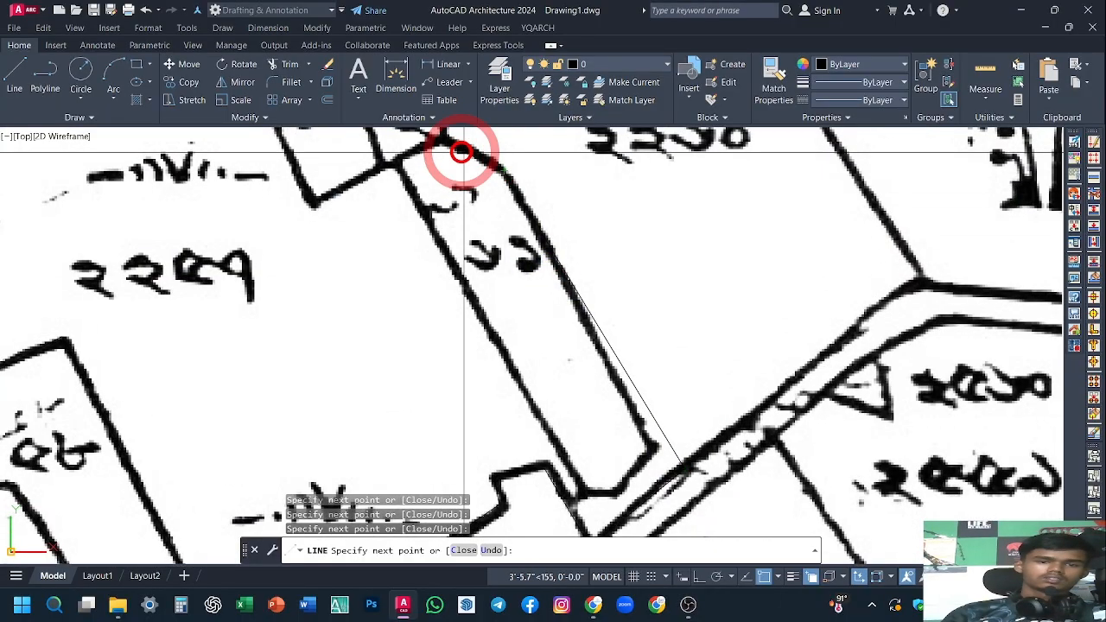
scroll(496, 250, "down", 3)
scroll(491, 227, "up", 3)
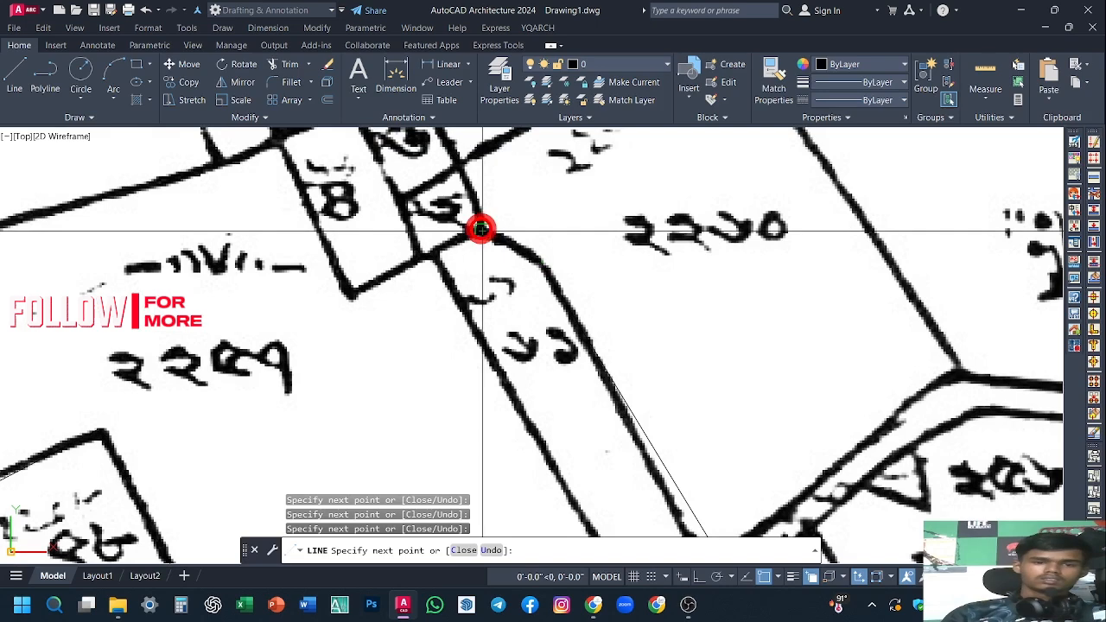
middle_click_drag(480, 228, 506, 259)
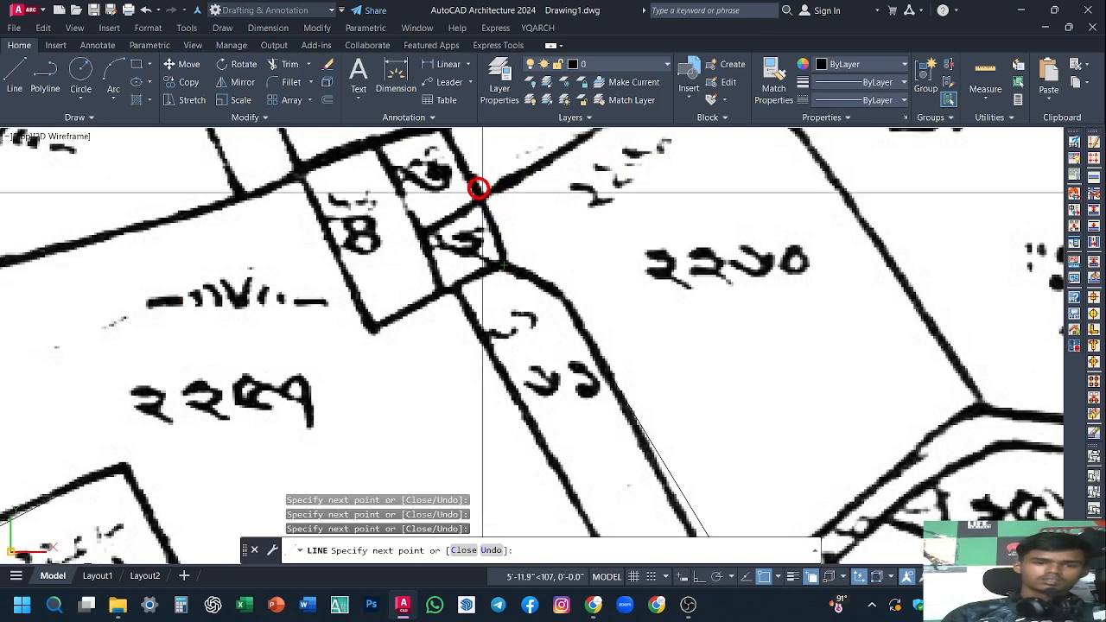
mouse_move(480, 202)
middle_mouse_down()
mouse_move(495, 222)
mouse_move(522, 333)
middle_mouse_up()
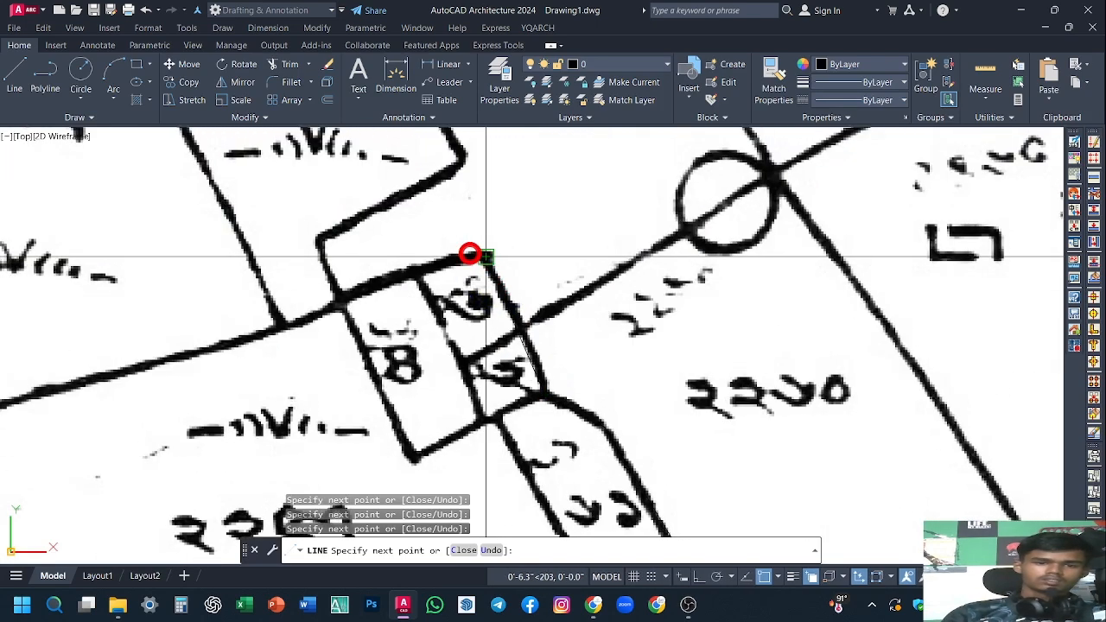
left_click(410, 270)
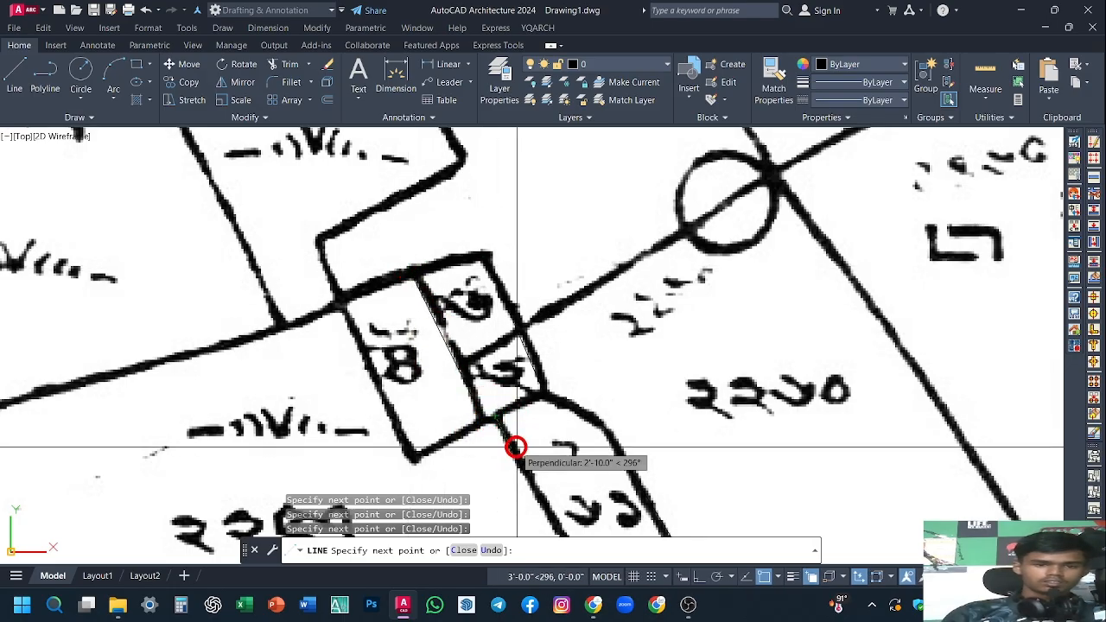
Trace the dividing edge of the small plots and the opposite long side of the strip plot down to the road end
scroll(545, 397, "down", 5)
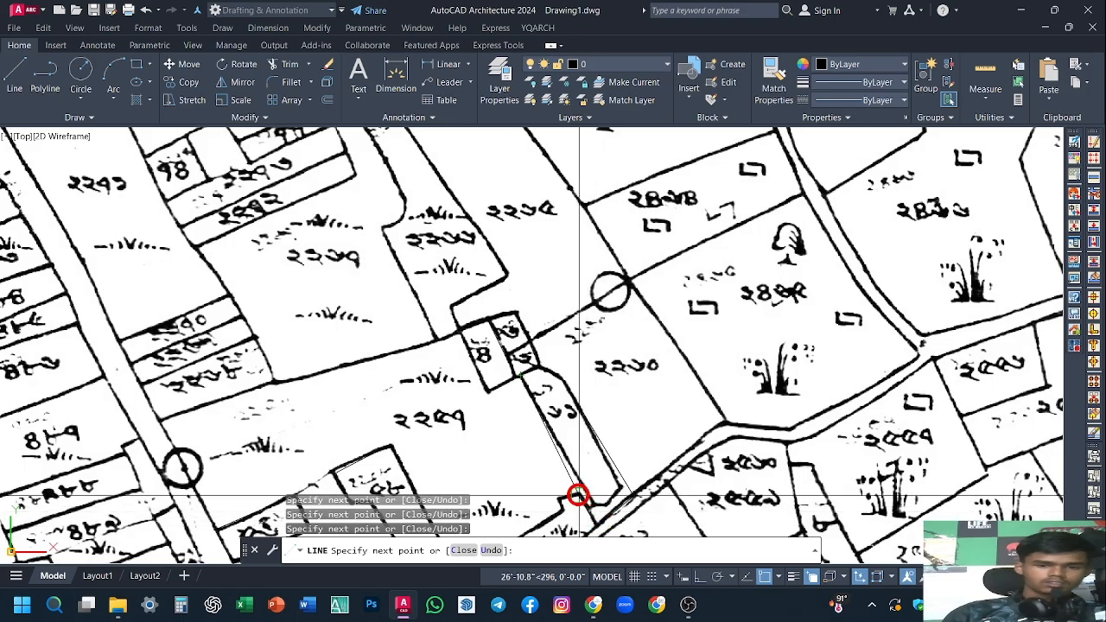
left_click(577, 495)
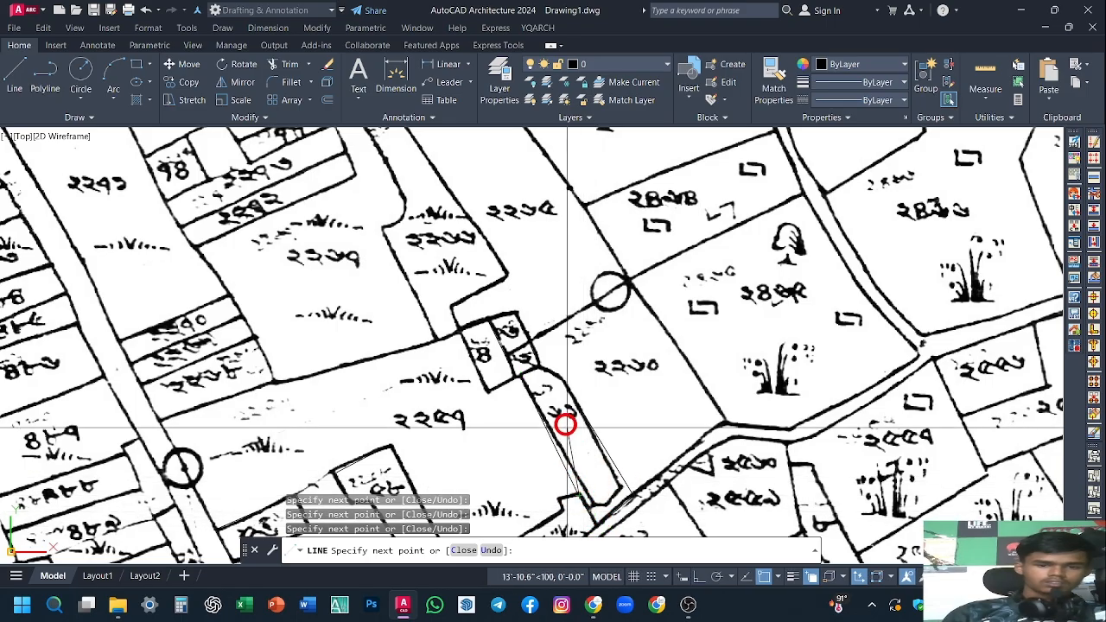
key("space")
Trace the outer edges of the small plot adjoining the strip plot's upper end with line segments
key("space")
left_click(522, 375)
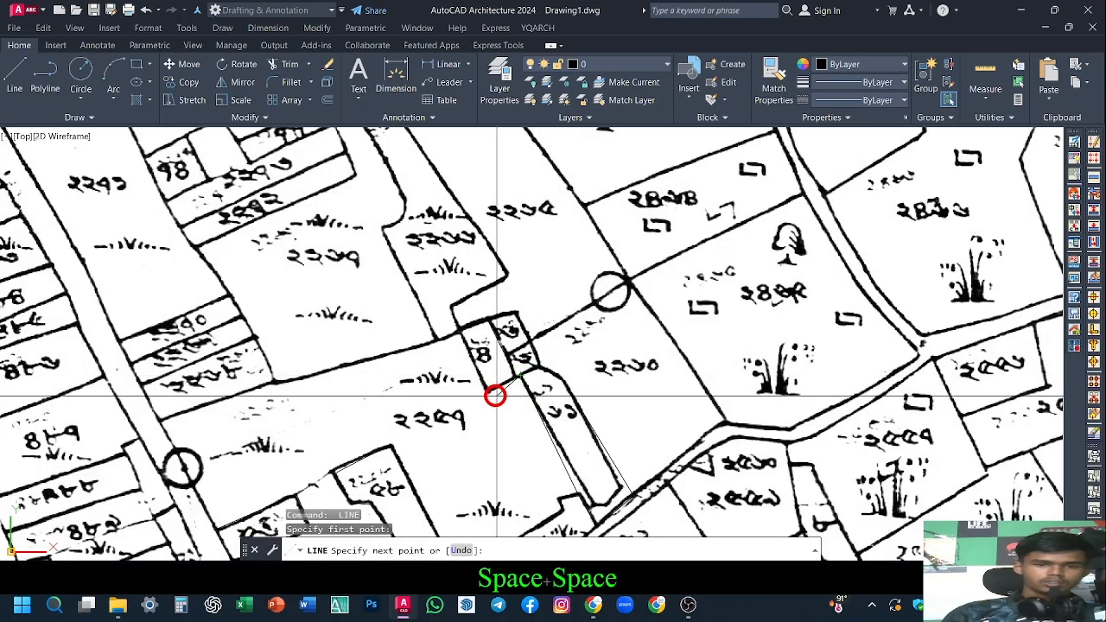
left_click(486, 390)
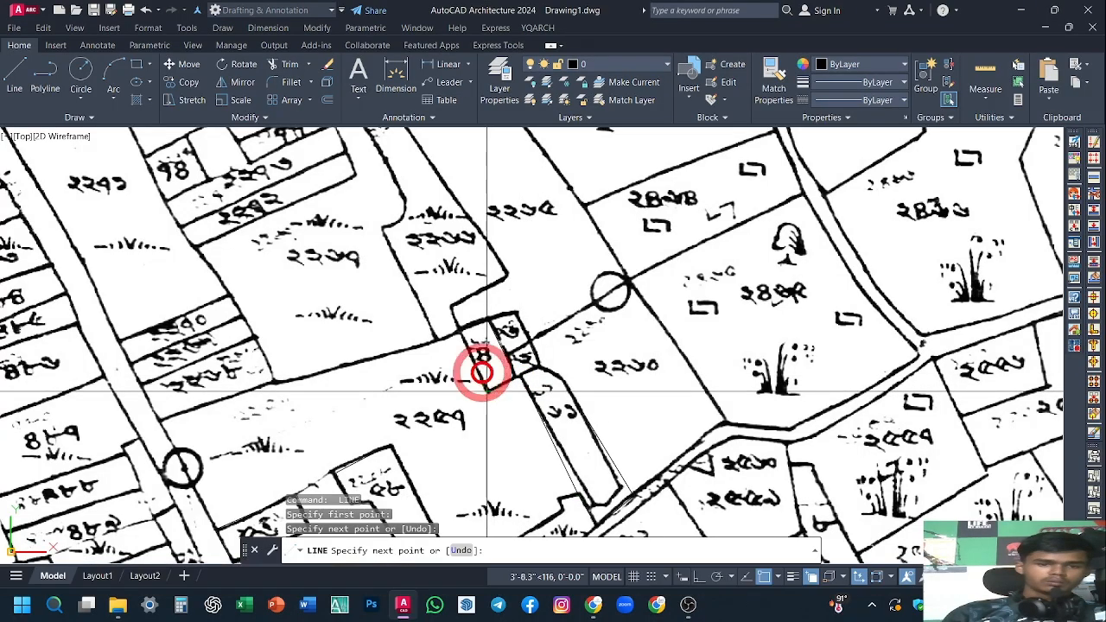
left_click(459, 330)
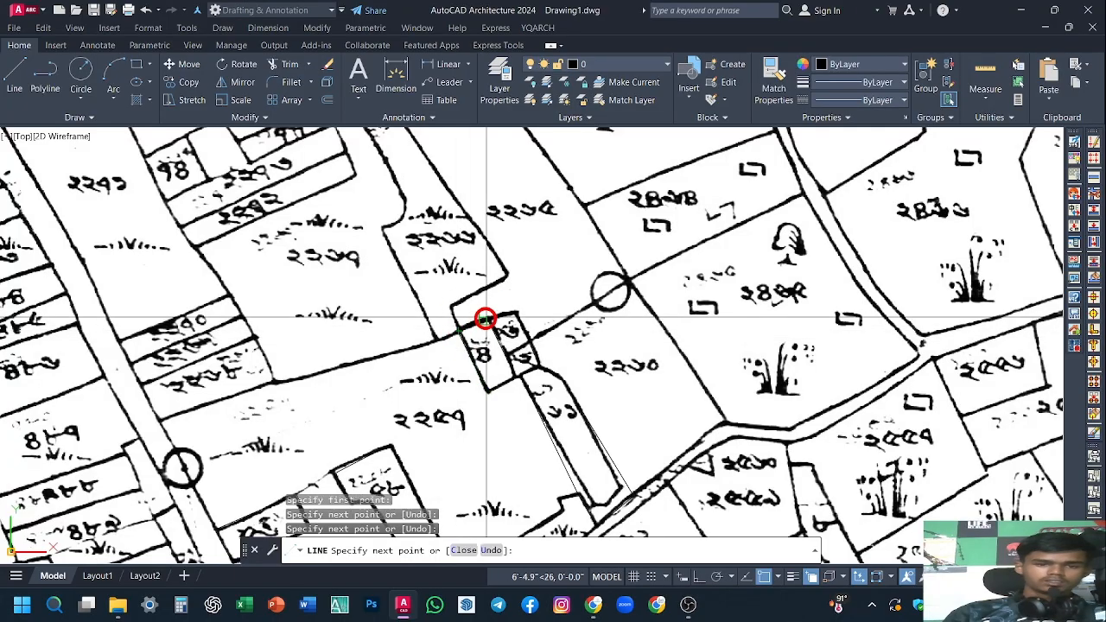
left_click(487, 319)
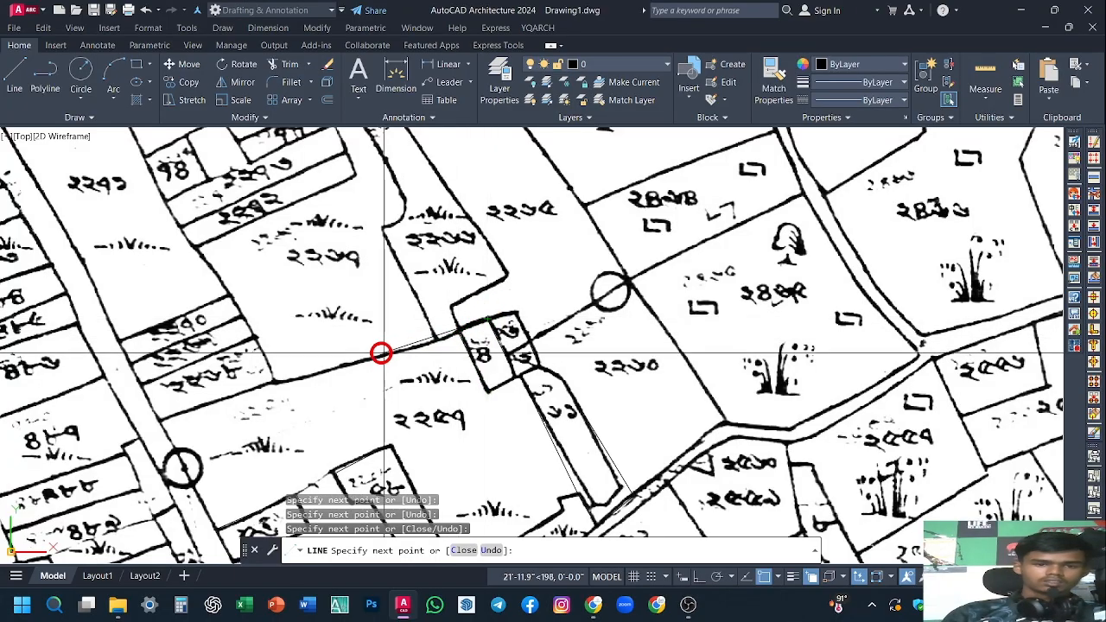
Continue the line along the large plot's long upper boundary to the main road and down its roadside edge
left_click(454, 334)
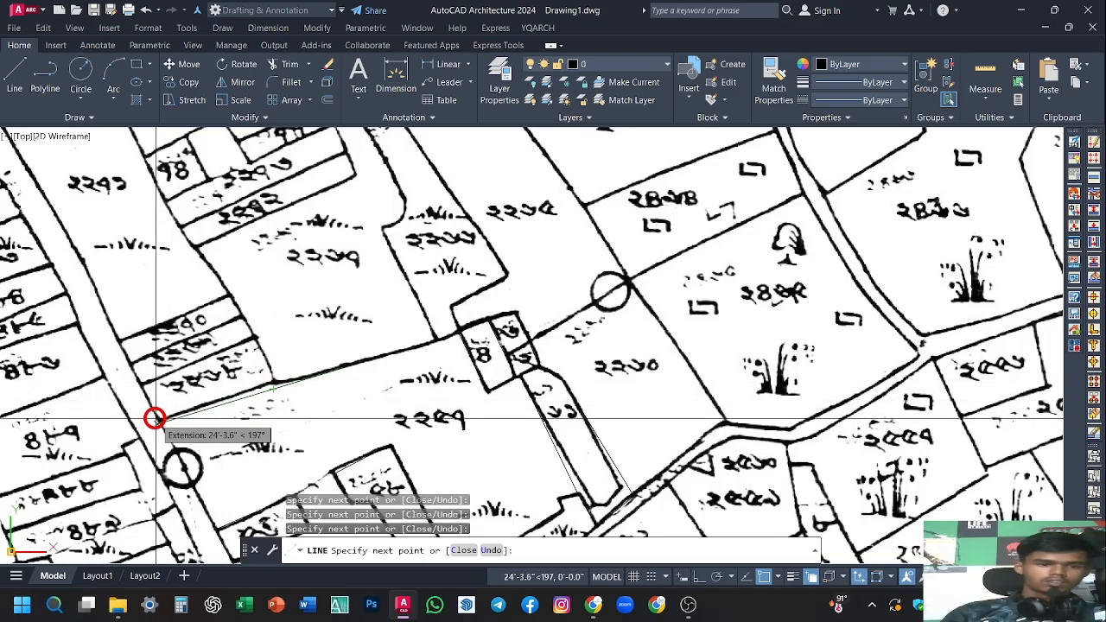
left_click(273, 388)
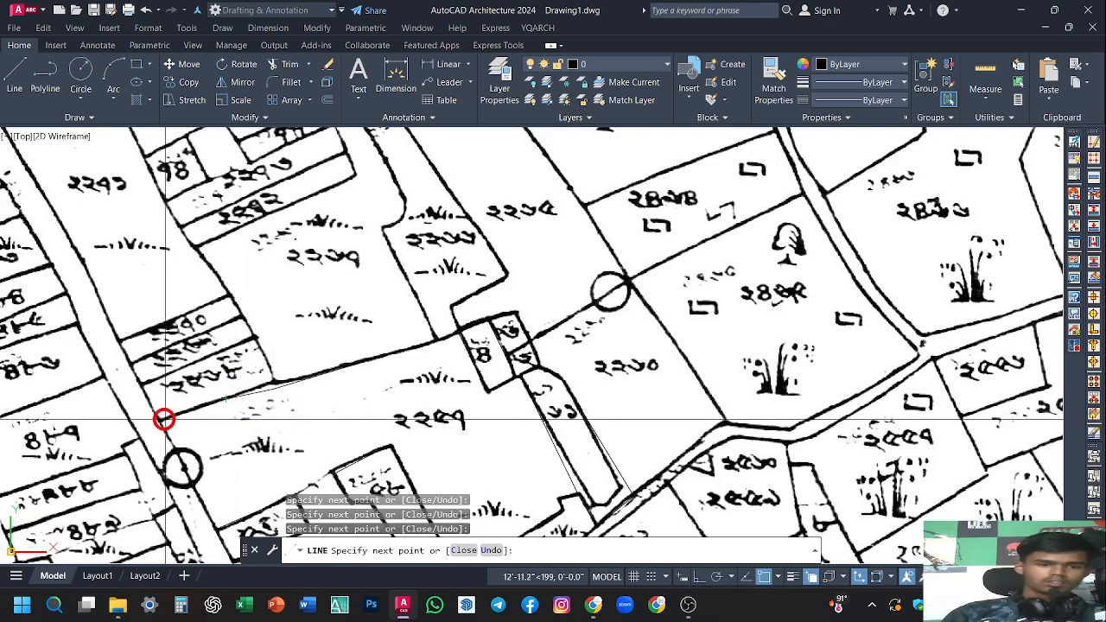
scroll(159, 422, "down", 2)
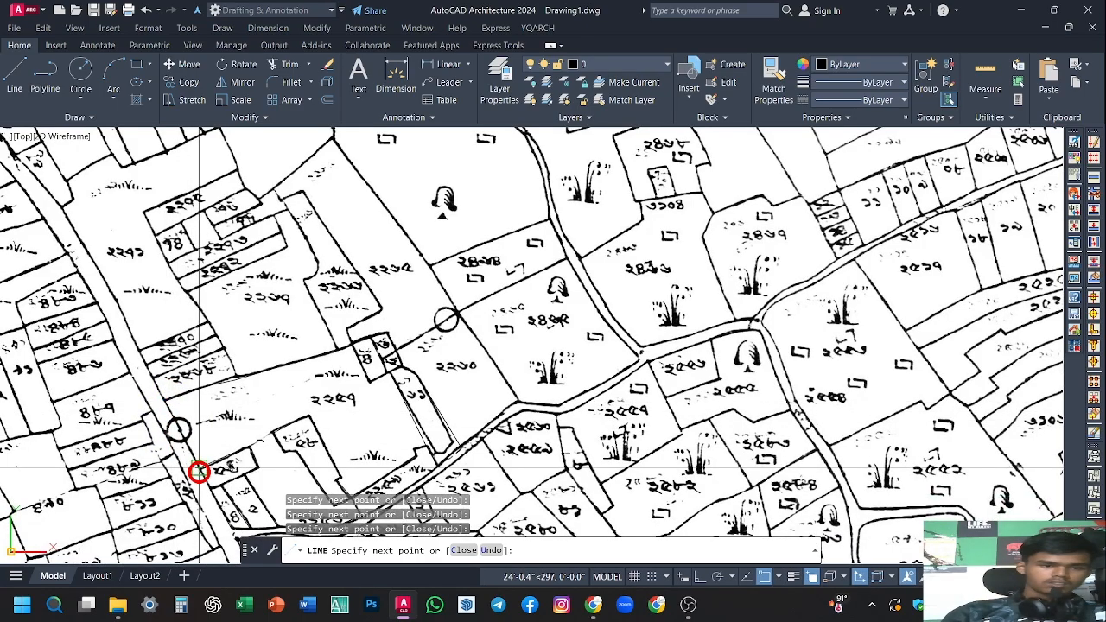
key("space")
Draw a line along the short upper edge of the stepped plot
key("space")
left_click(268, 434)
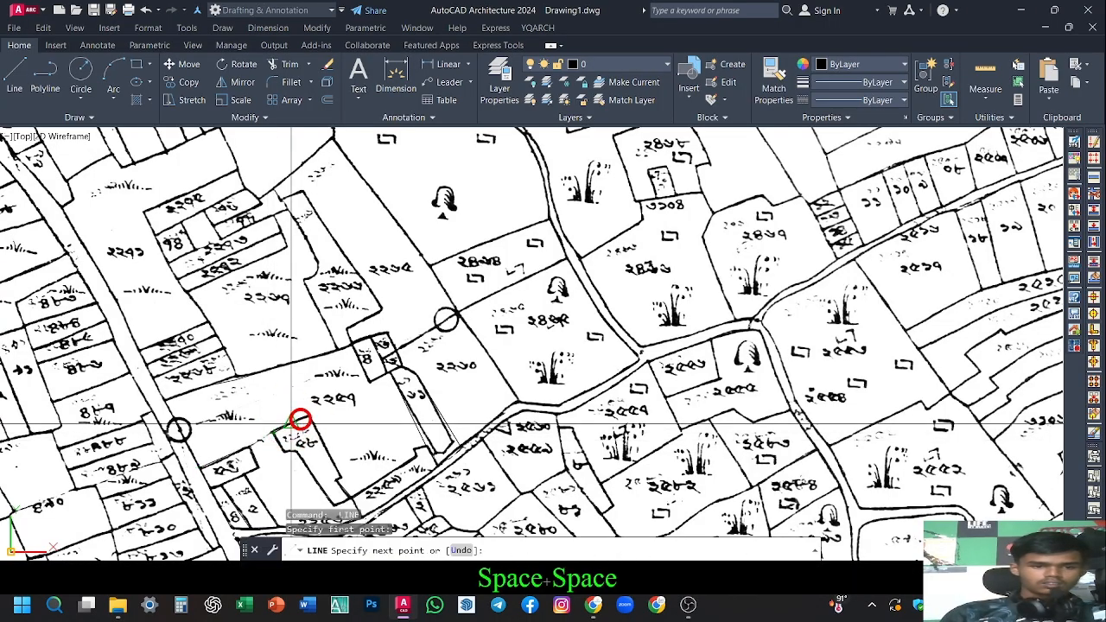
left_click(306, 418)
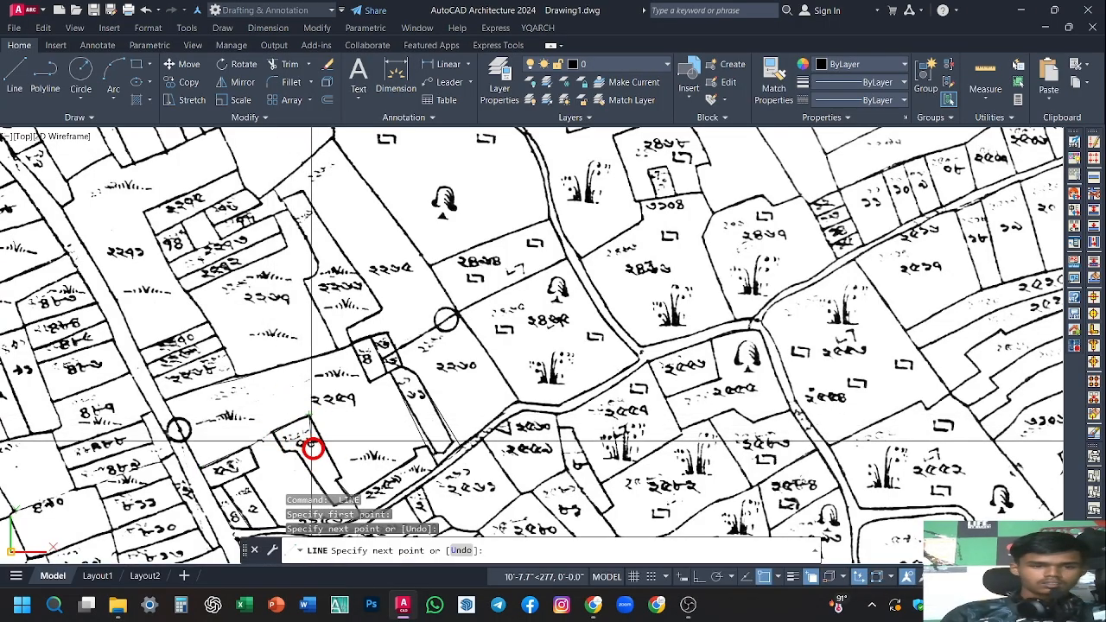
key("Escape")
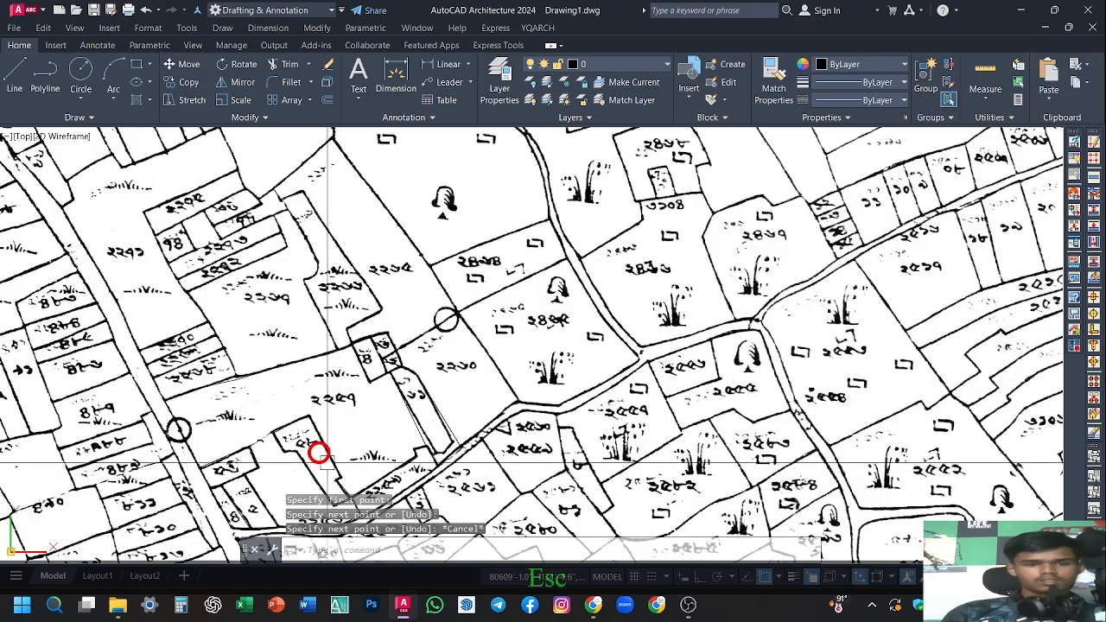
scroll(316, 452, "down", 3)
middle_click_drag(285, 437, 349, 355)
scroll(349, 355, "down", 3)
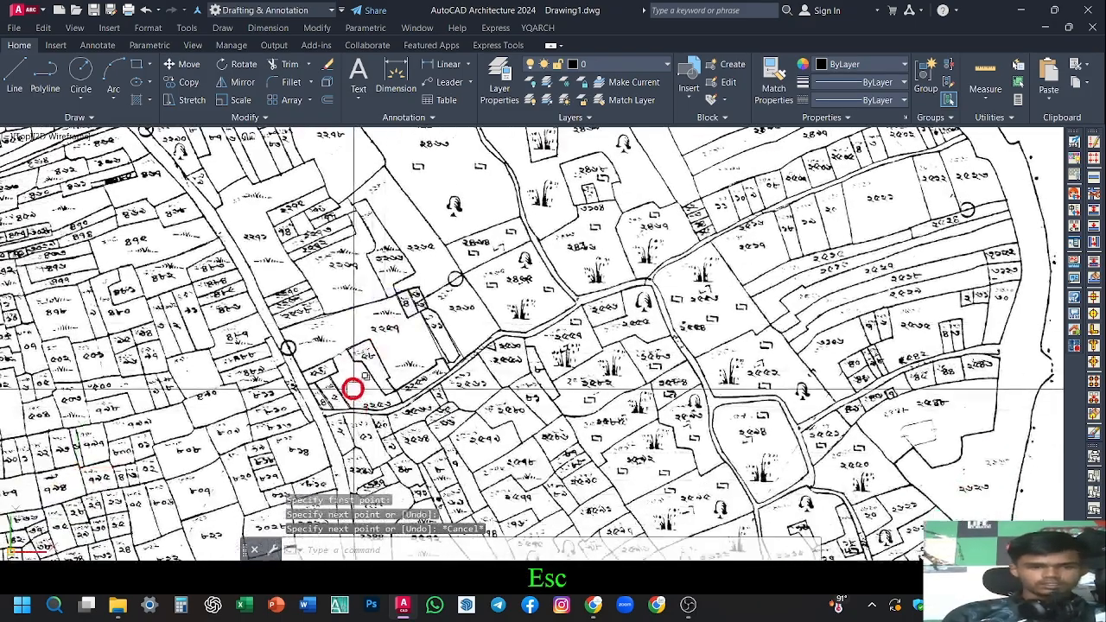
scroll(353, 388, "up", 2)
key("space")
scroll(375, 296, "up", 10)
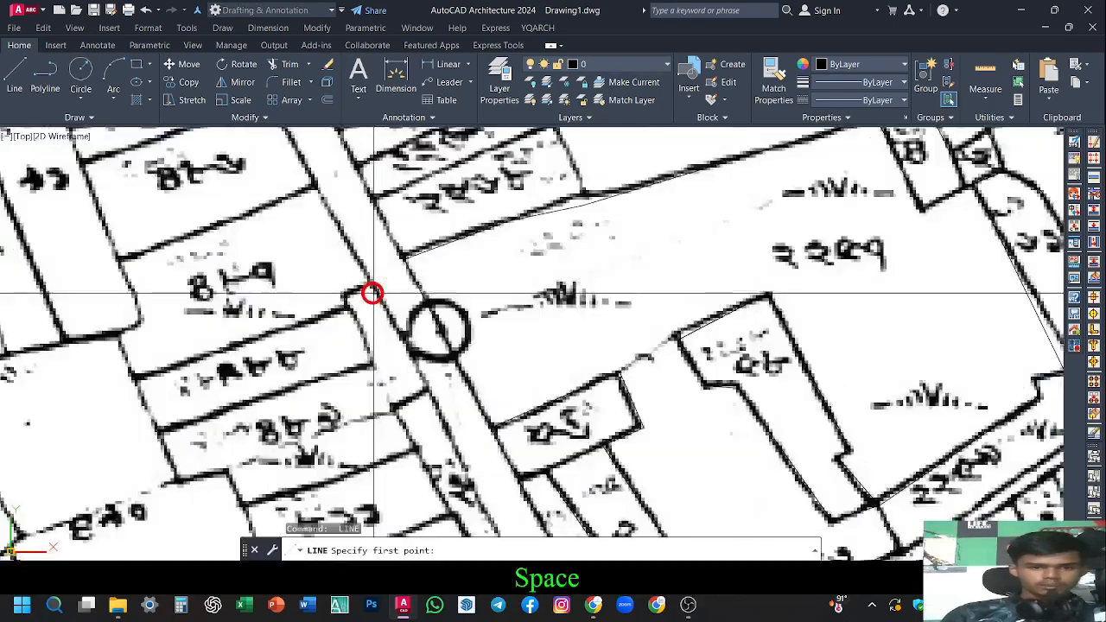
scroll(469, 340, "down", 5)
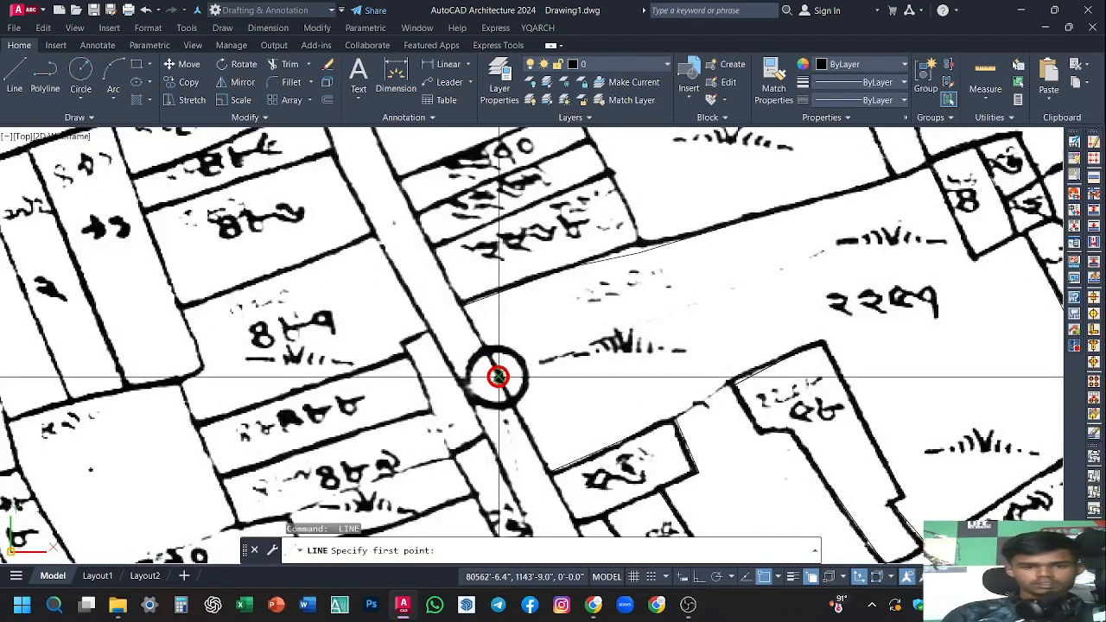
key("Escape")
Draw a circle over the round survey mark on the main road, centred on the mark's centre dot
type("c")
key("space")
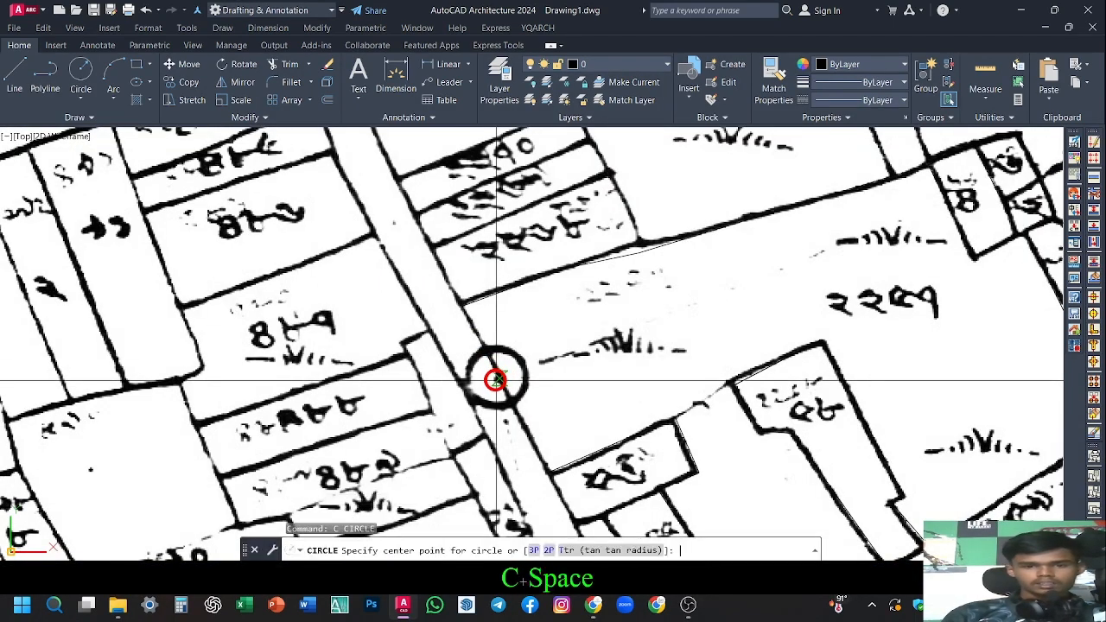
left_click(498, 377)
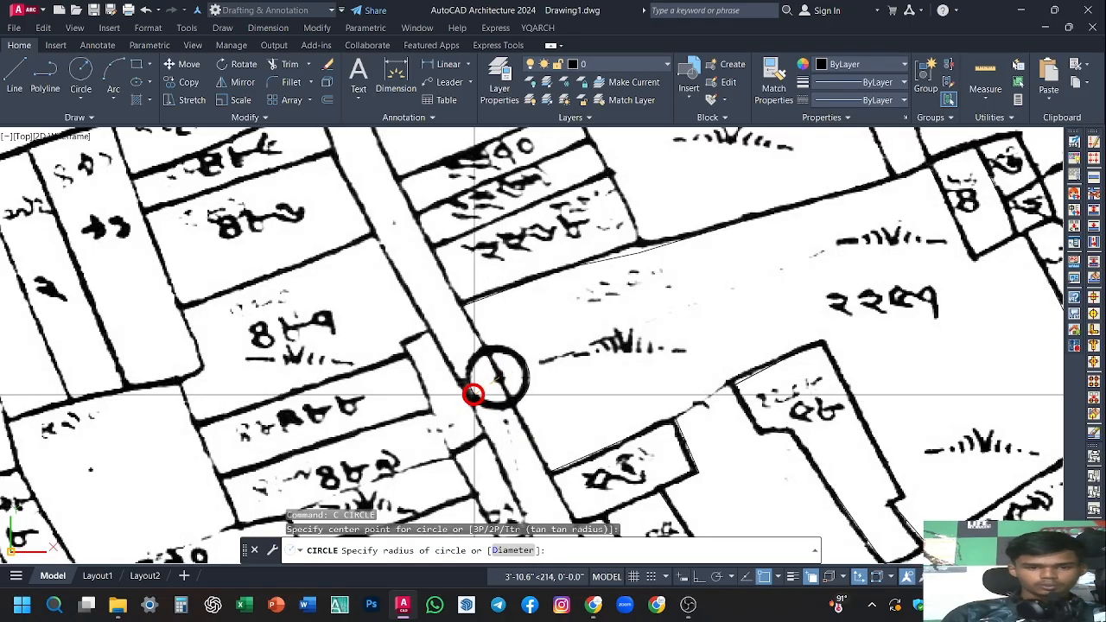
left_click(506, 383)
scroll(538, 365, "down", 3)
scroll(550, 359, "up", 1)
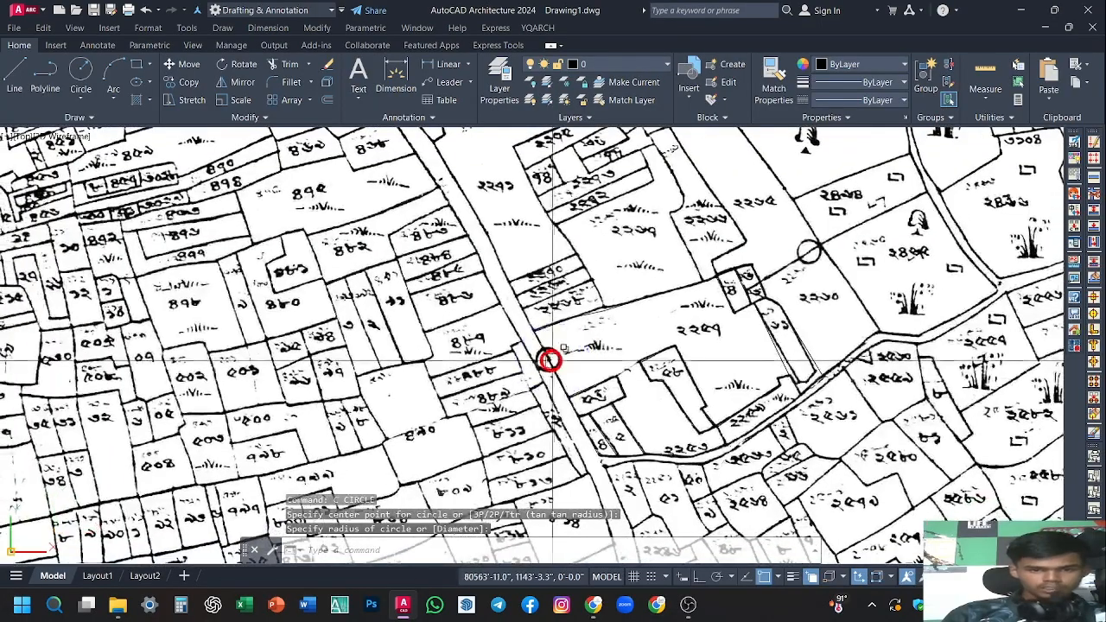
scroll(549, 359, "up", 5)
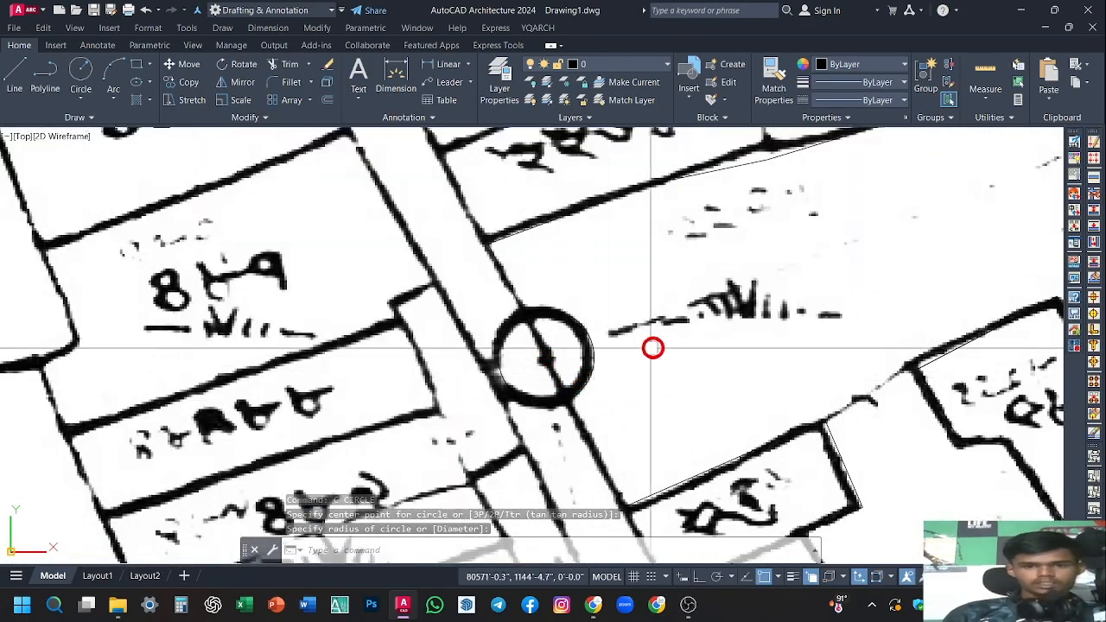
scroll(653, 347, "down", 3)
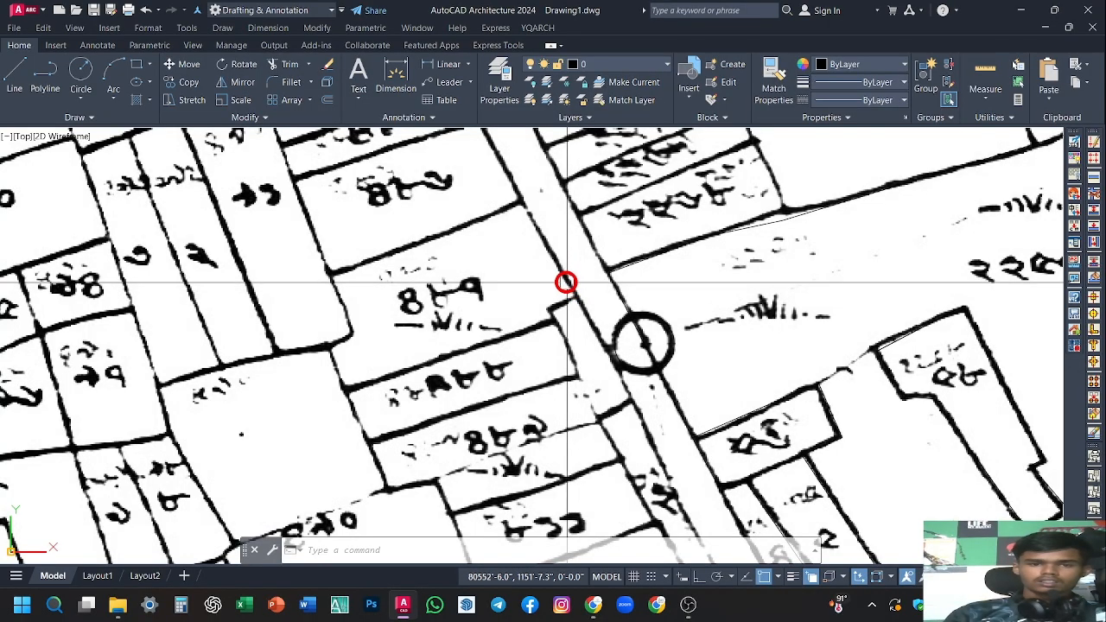
left_click(566, 282)
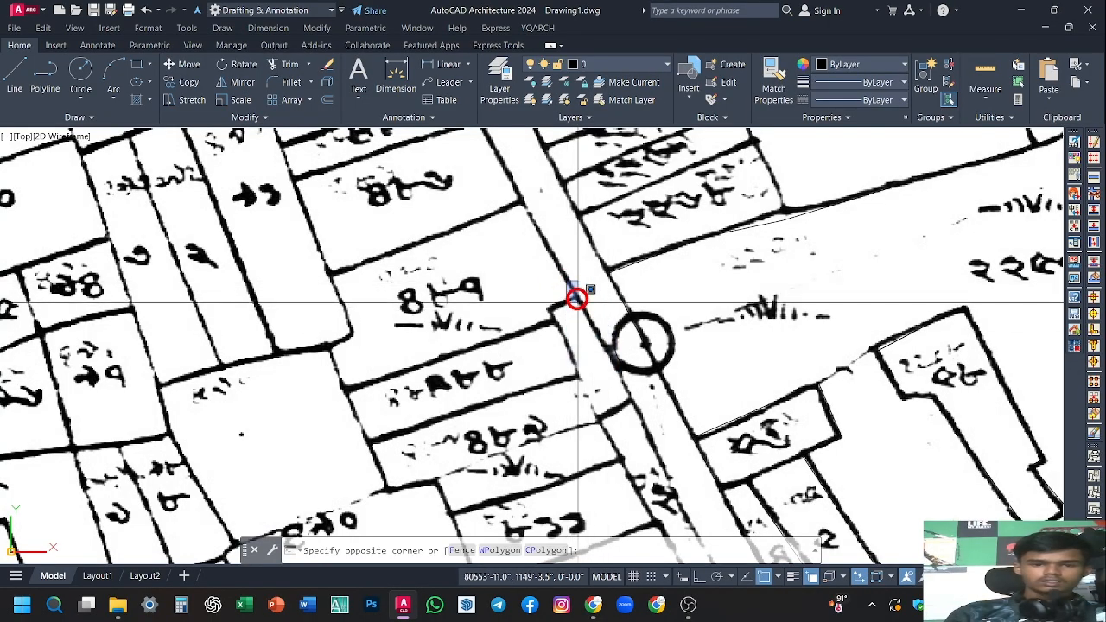
key("space")
type("p")
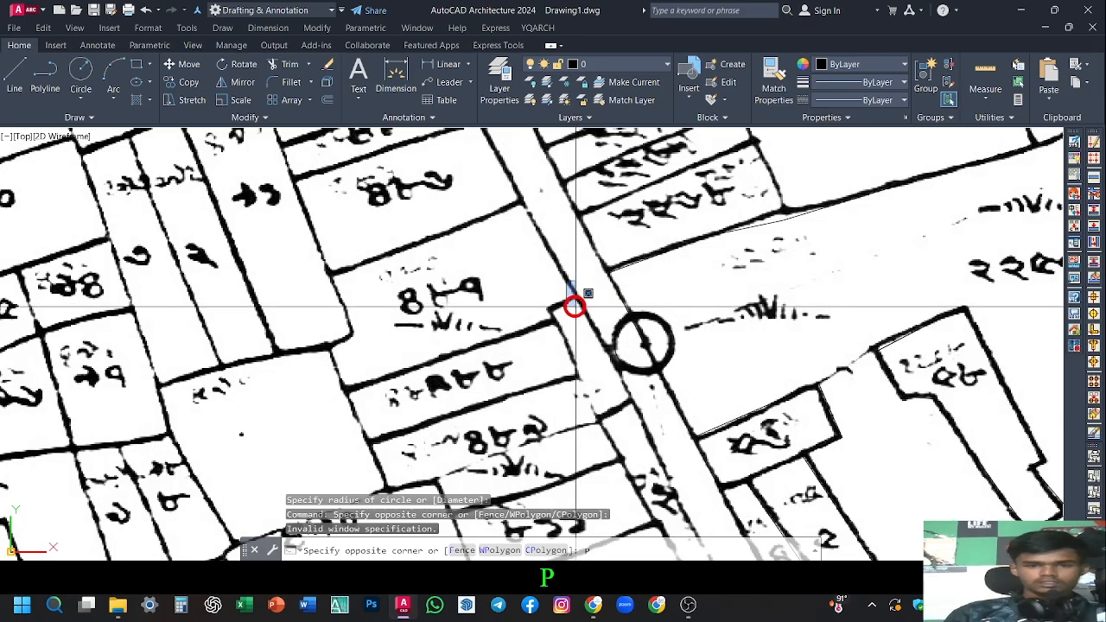
key("Escape")
Start a polyline at the upper corner of the narrow roadside strip and undo its single segment to the strip's lower end
type("pl")
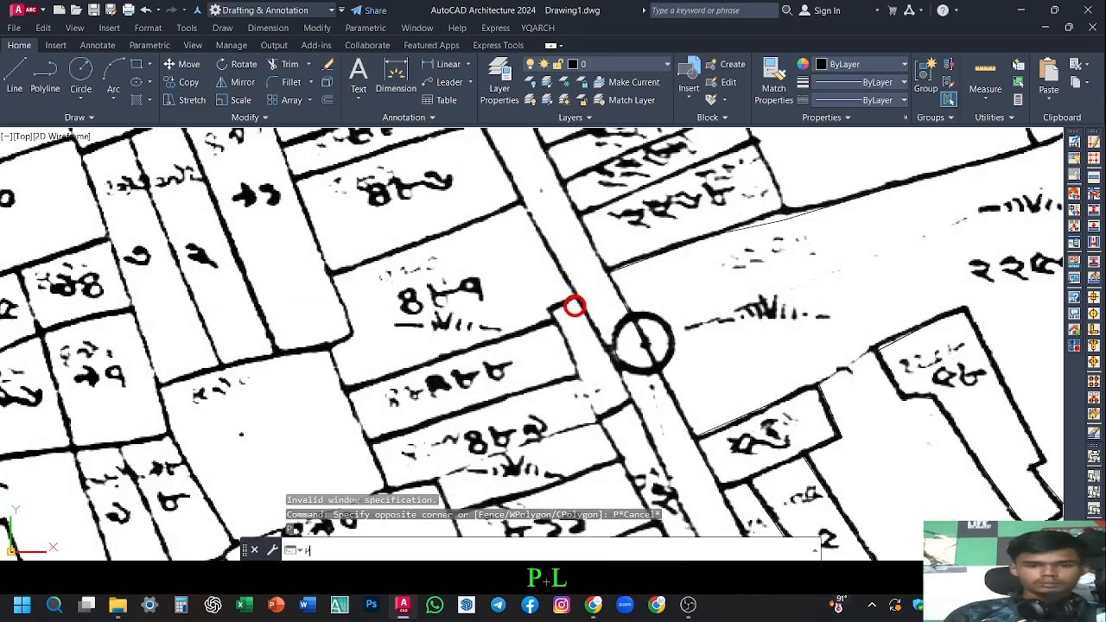
key("space")
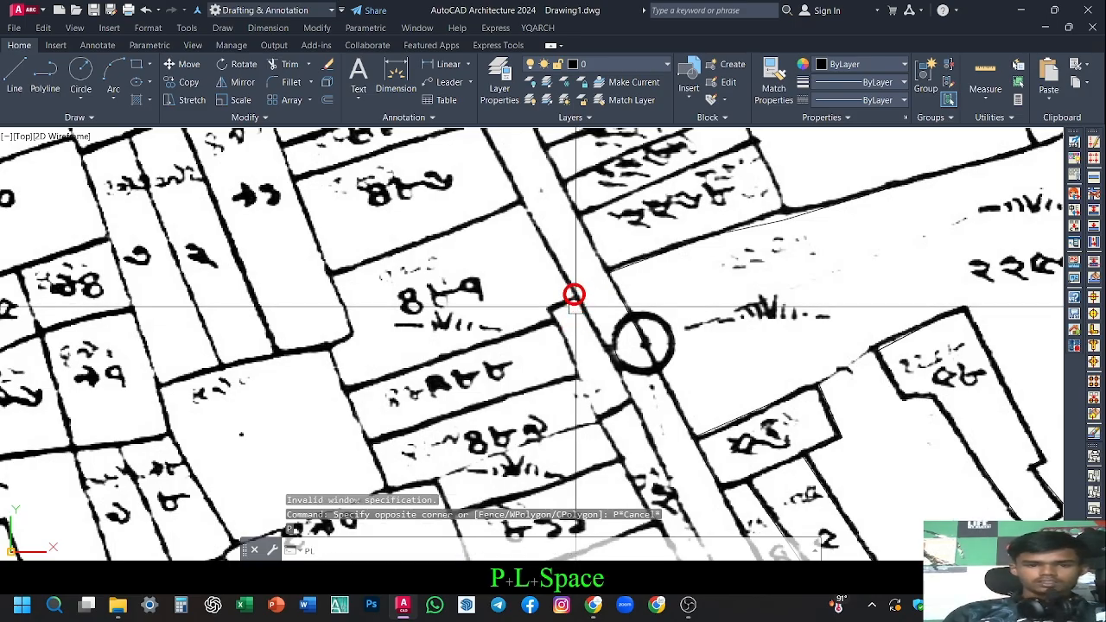
left_click(571, 298)
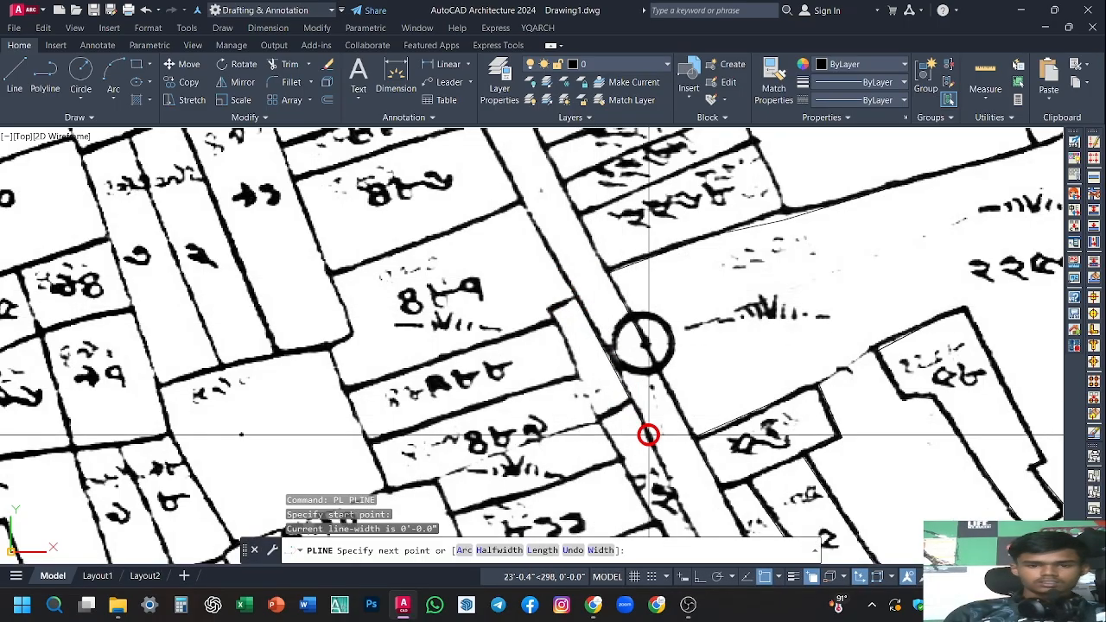
scroll(617, 363, "down", 4)
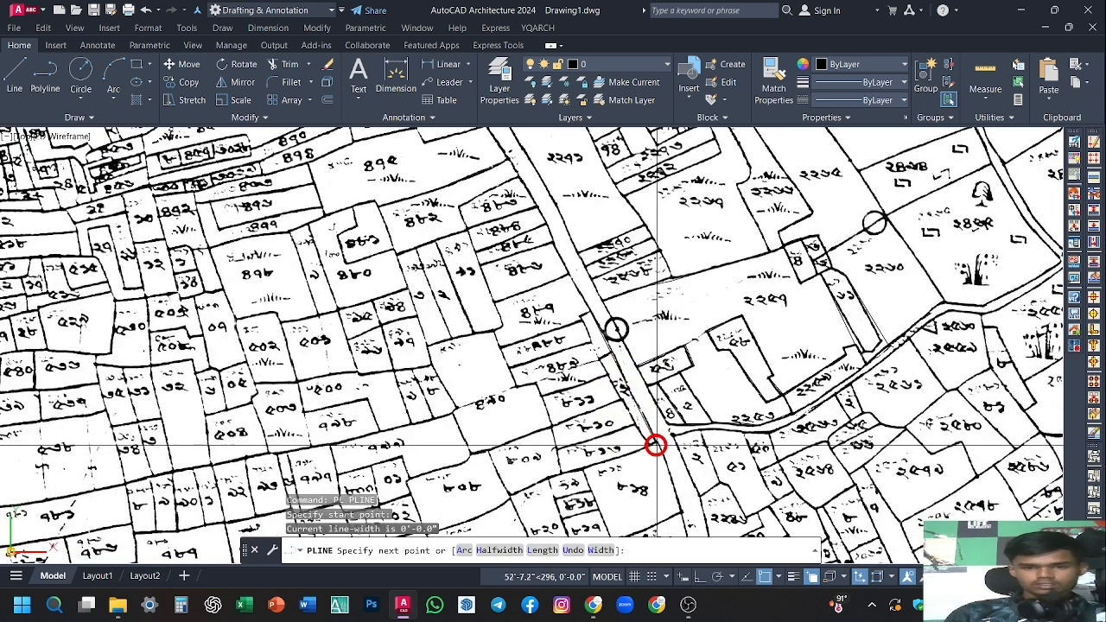
left_click(654, 445)
scroll(648, 447, "up", 4)
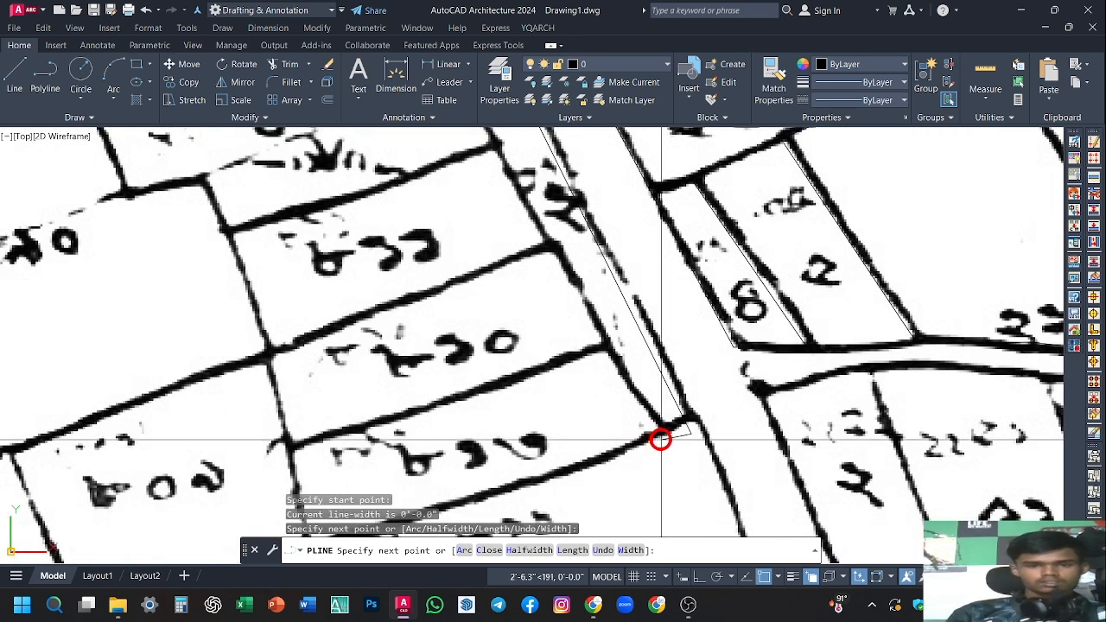
scroll(661, 432, "down", 4)
key("ctrl+z")
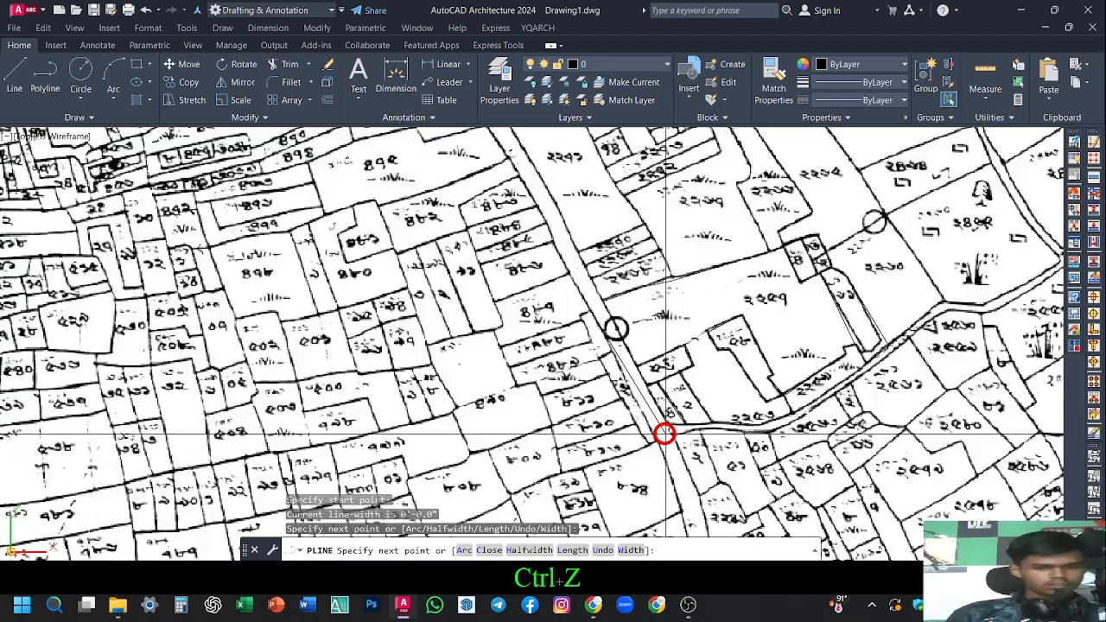
Trace the road-facing edge of the narrow strip down to its lower tip through an intermediate point
scroll(639, 403, "up", 5)
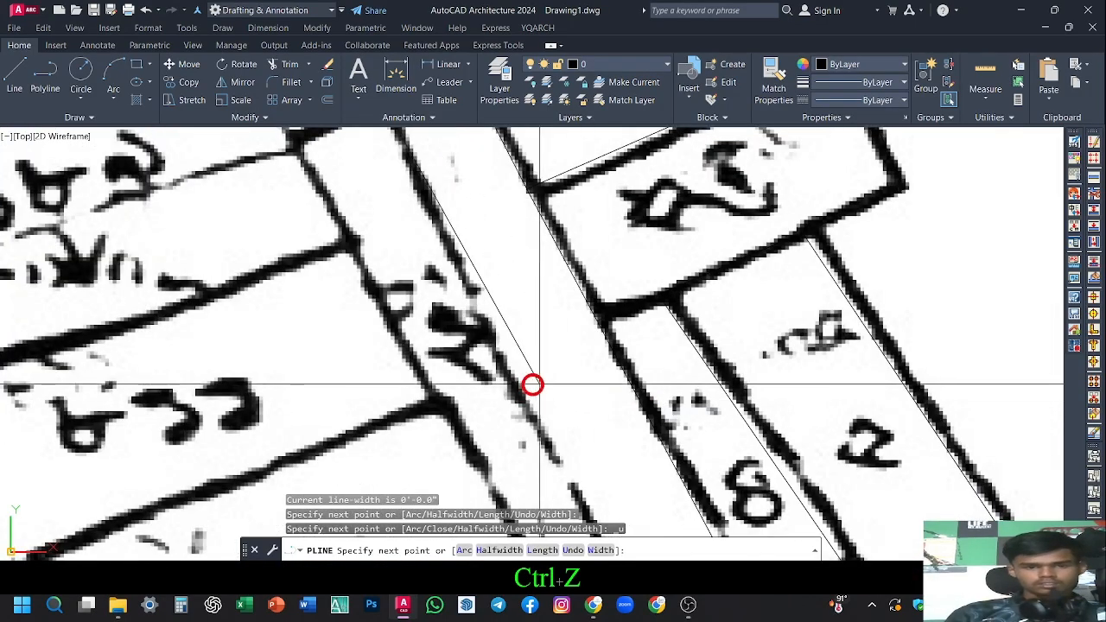
left_click(520, 384)
scroll(520, 381, "down", 3)
middle_click_drag(544, 422, 535, 334)
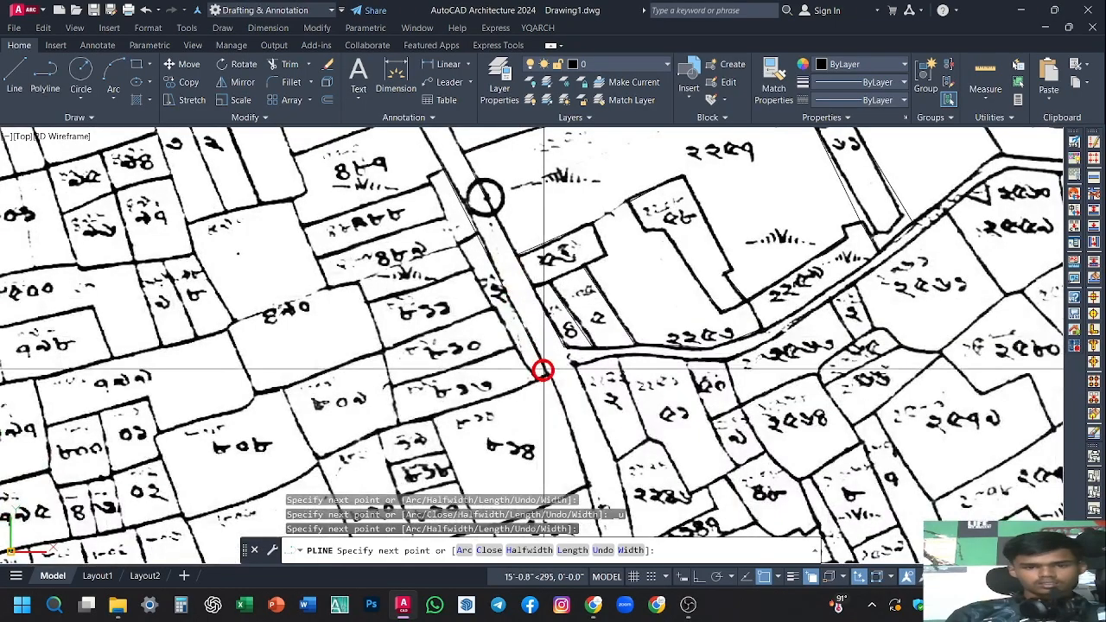
left_click(548, 378)
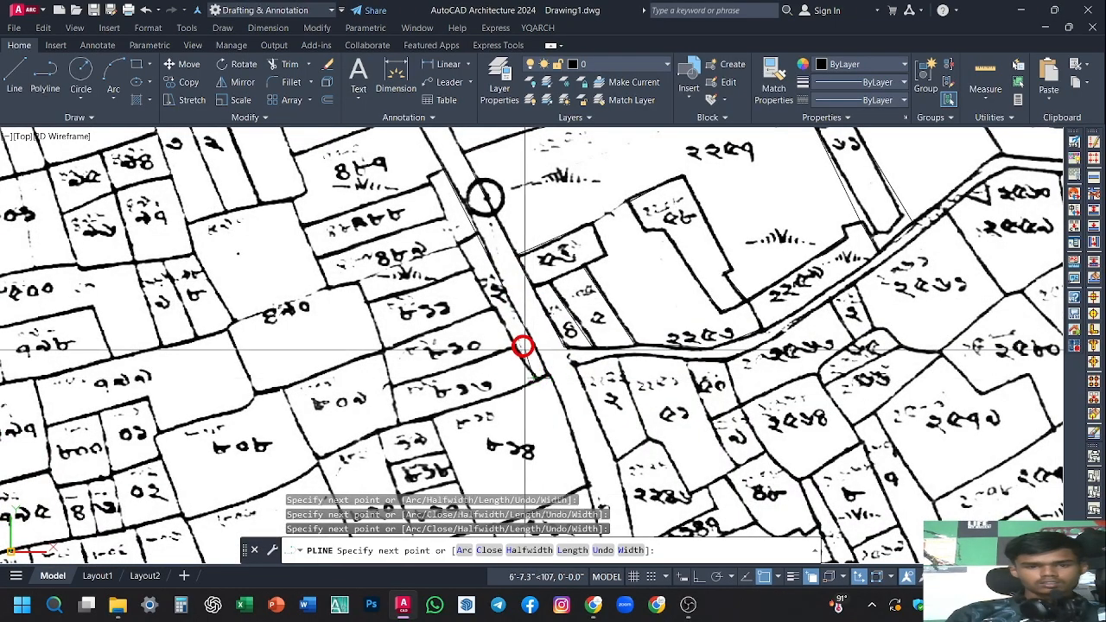
Continue the polyline from the strip's lower tip around the stacked plots west of the main road, back up to the narrow strip, and finish it
left_click(513, 340)
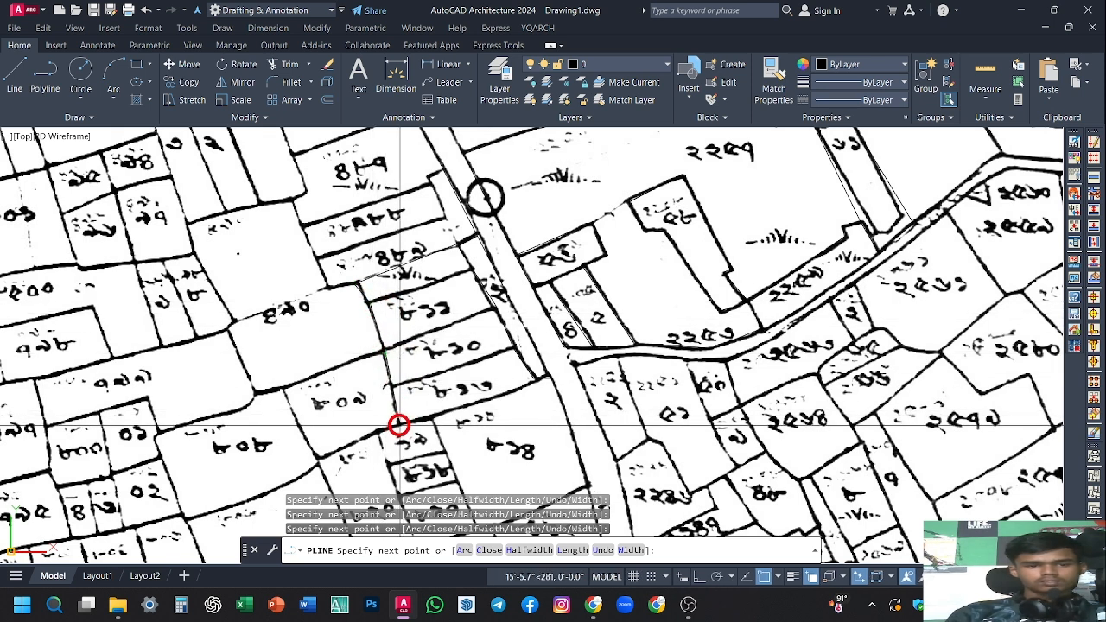
left_click(535, 380)
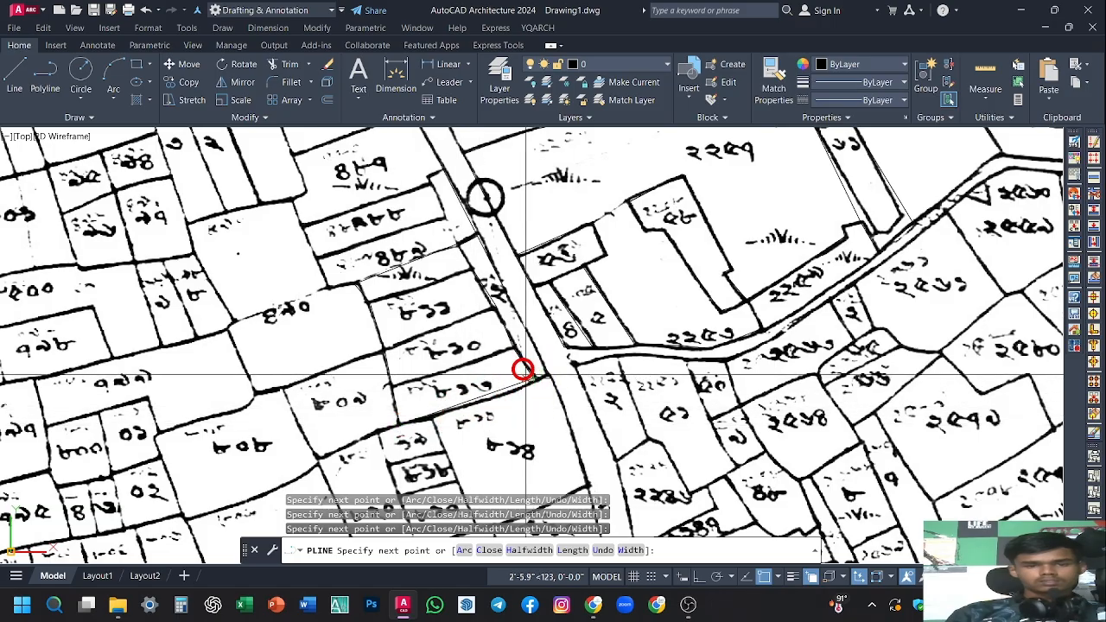
left_click(390, 387)
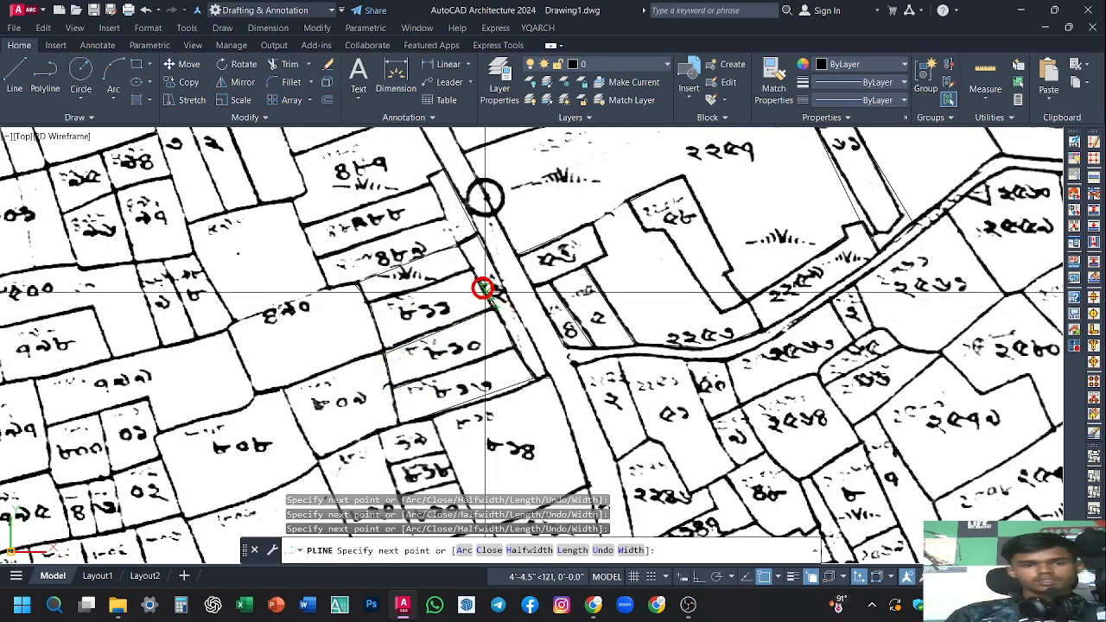
left_click(466, 272)
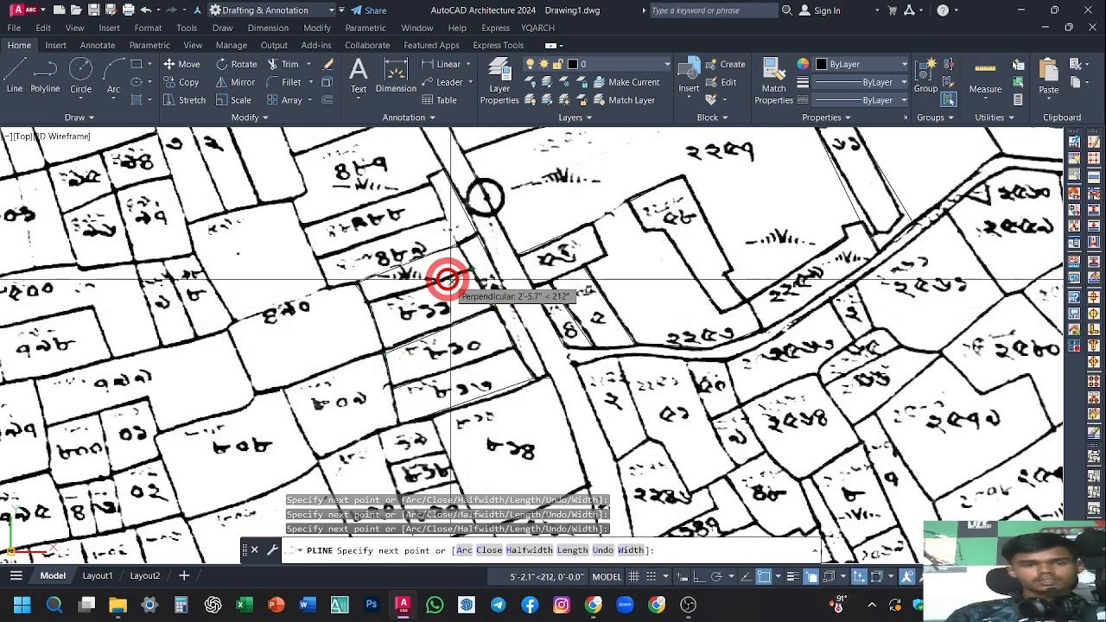
left_click(369, 304)
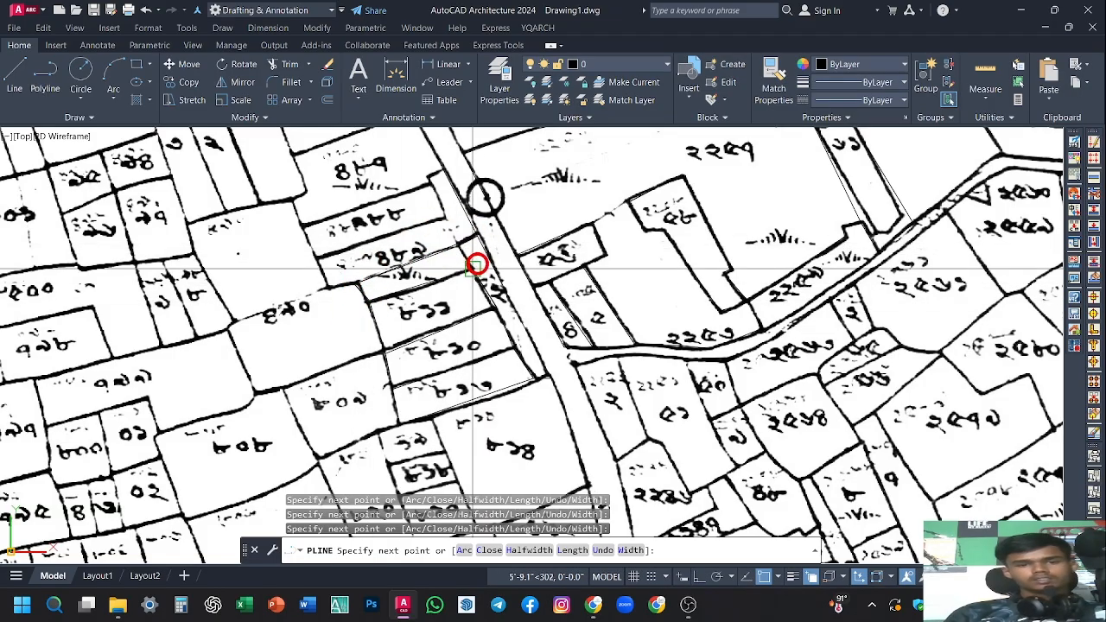
left_click(499, 270)
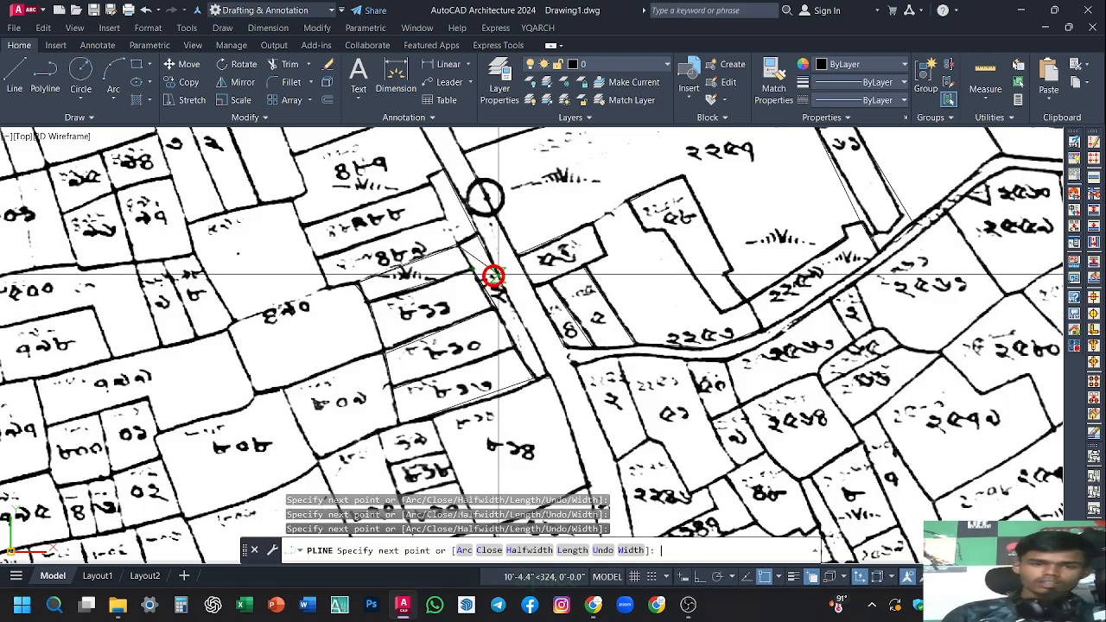
key("space")
mouse_move(531, 338)
middle_mouse_down()
mouse_move(526, 265)
mouse_move(558, 285)
middle_mouse_up()
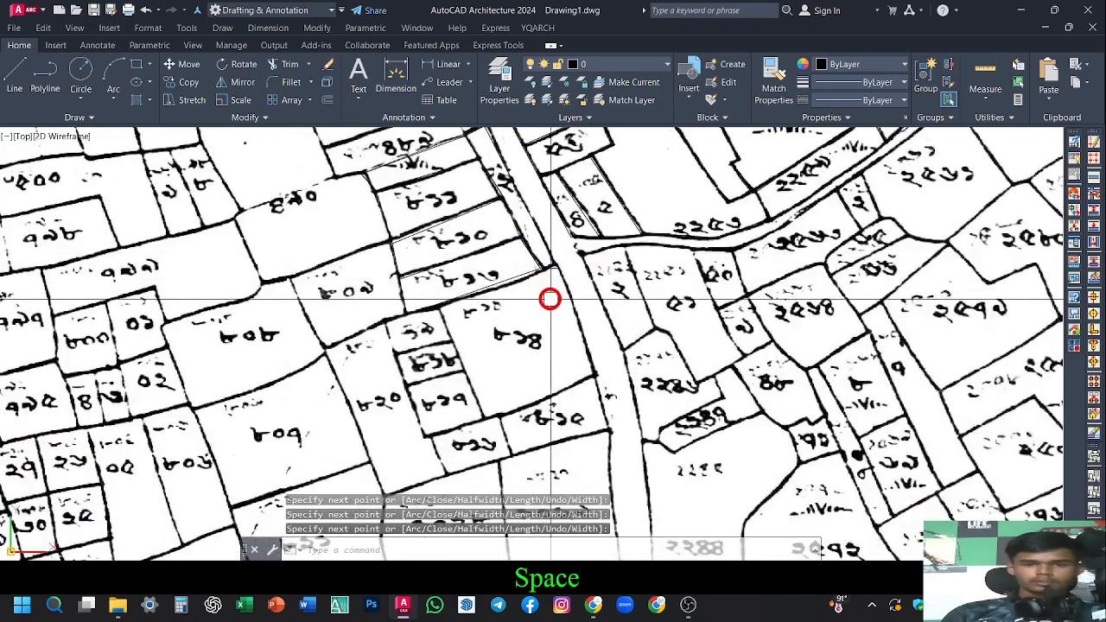
key("space")
left_click(591, 315)
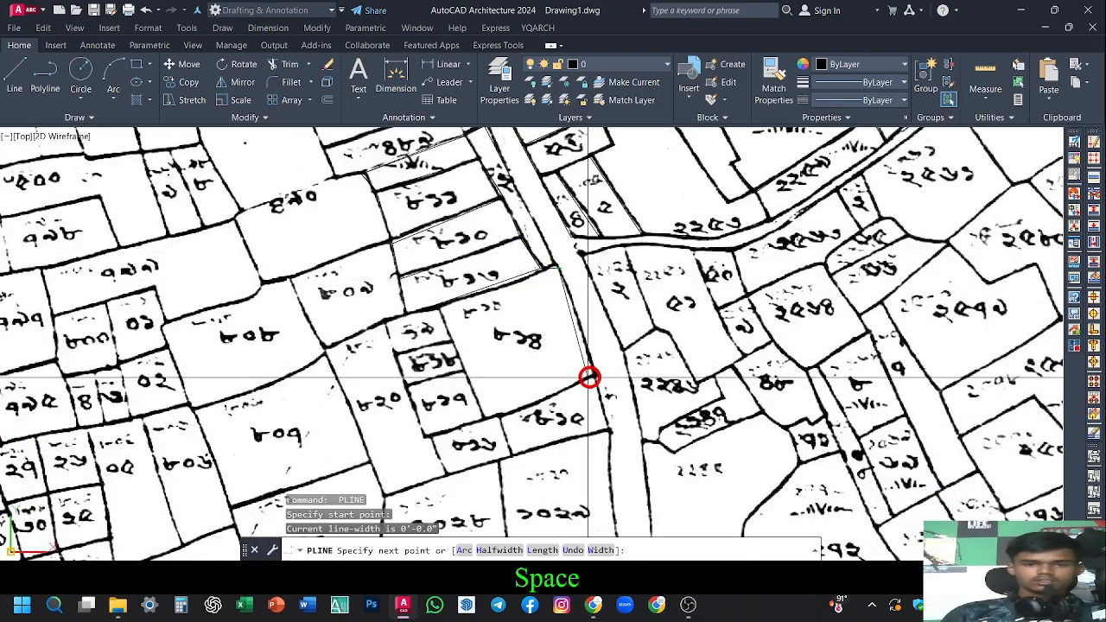
middle_click_drag(584, 353, 593, 378)
middle_click_drag(595, 269, 578, 355)
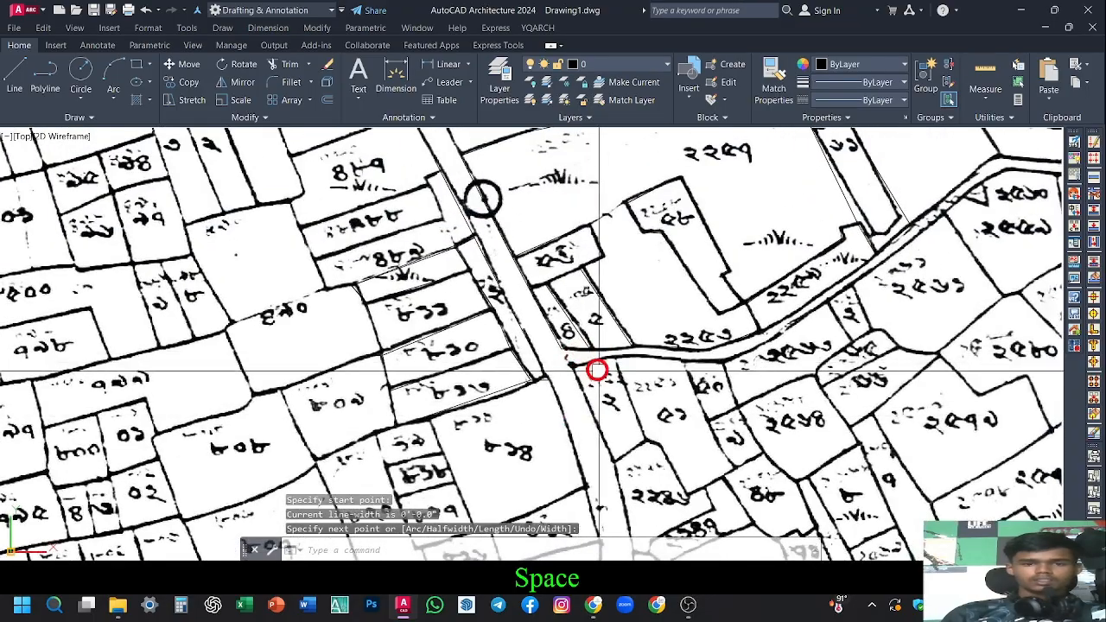
key("space")
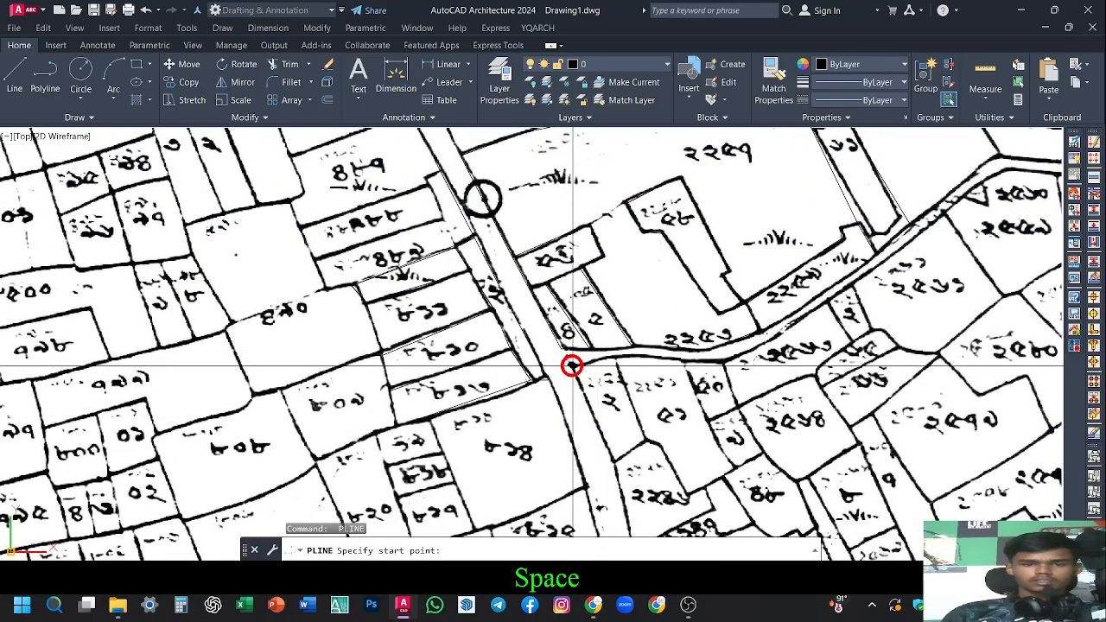
left_click(571, 369)
scroll(594, 357, "up", 5)
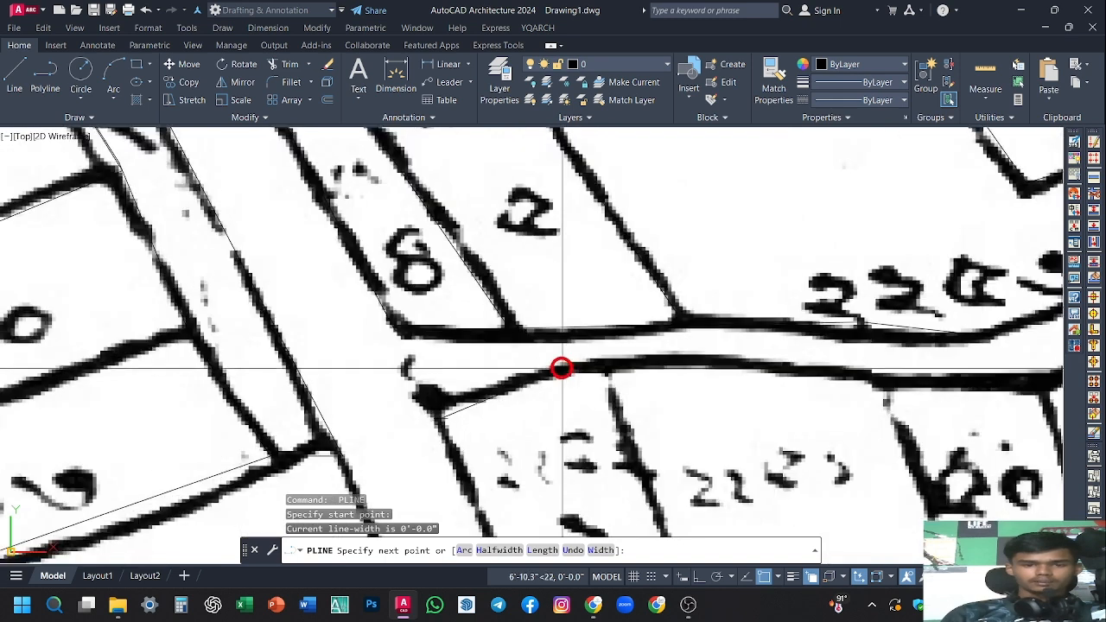
key("space")
Try to trace the branch road's lower edge with a polyline from the junction corner, and undo its segments
key("space")
left_click(434, 400)
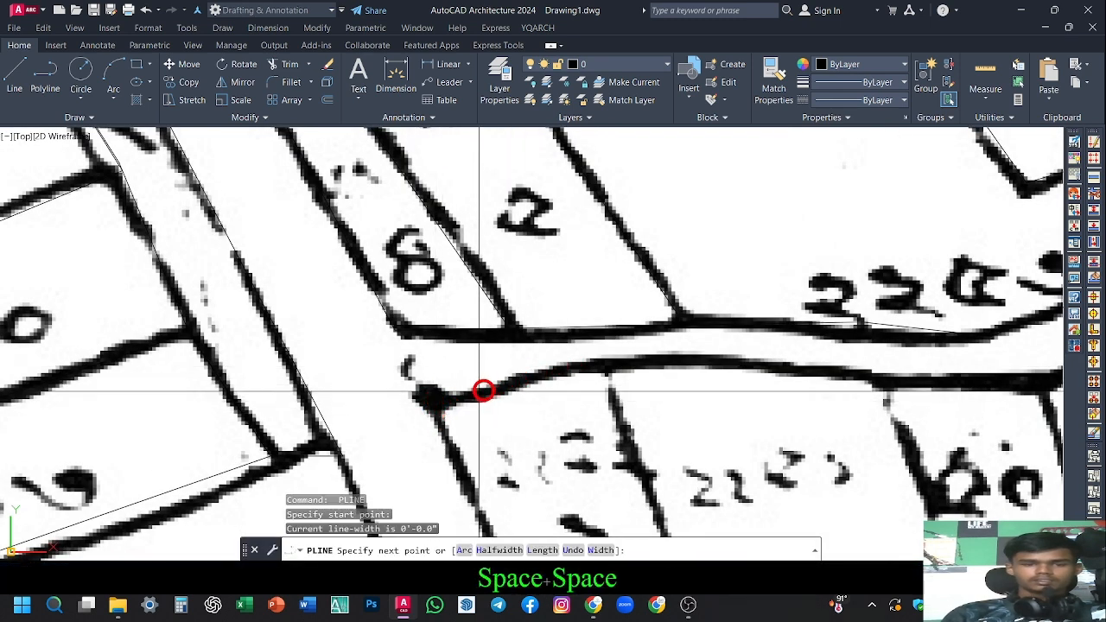
left_click(583, 369)
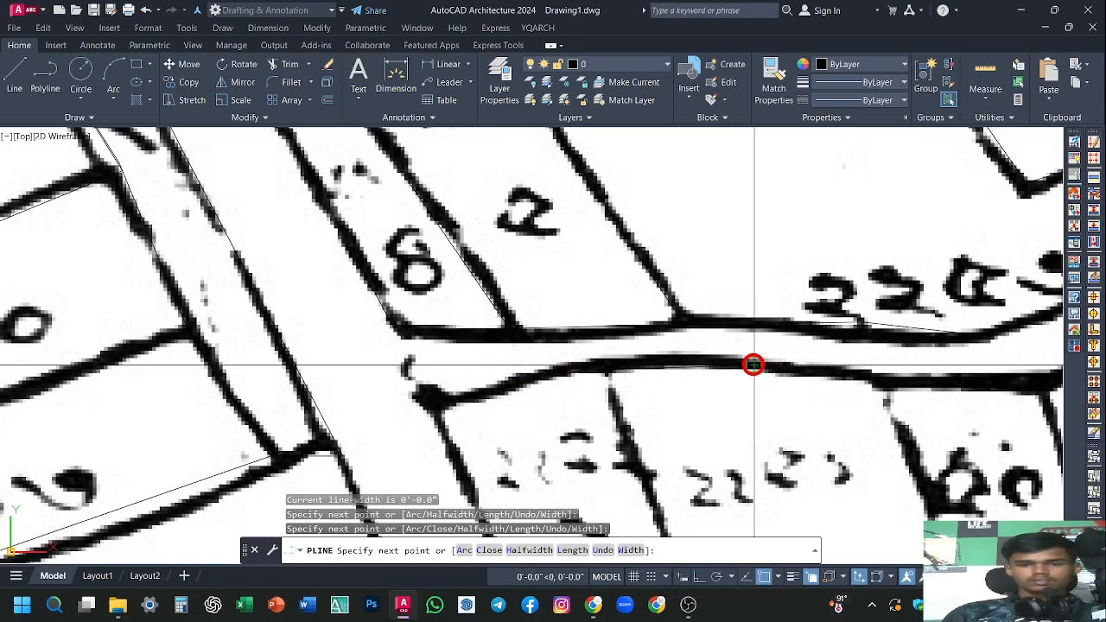
scroll(777, 385, "down", 2)
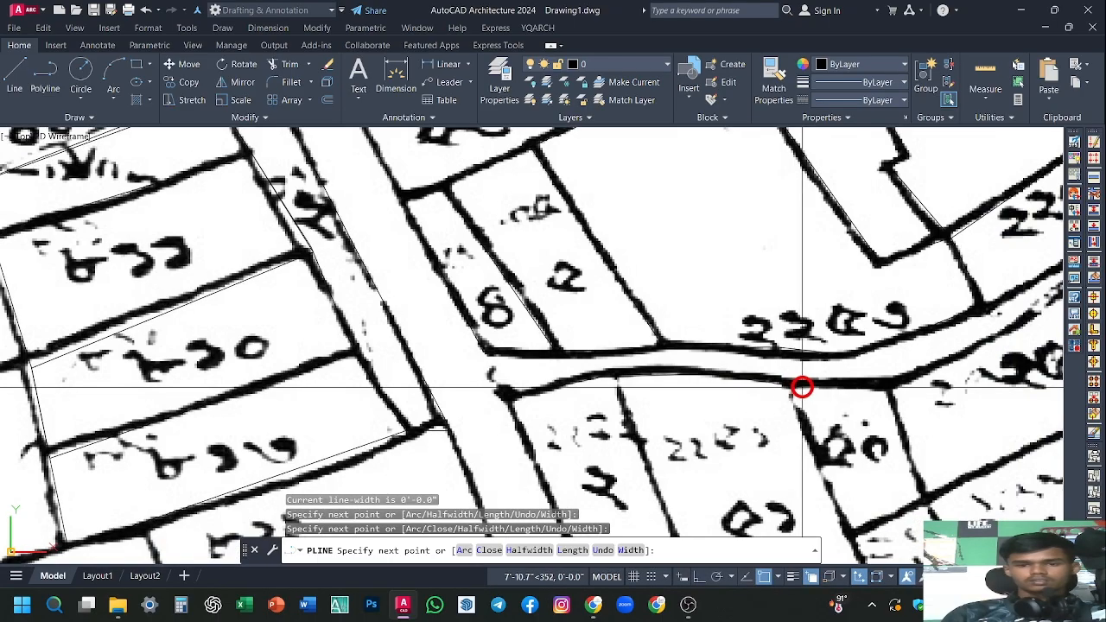
left_click(812, 385)
middle_click_drag(822, 388, 731, 398)
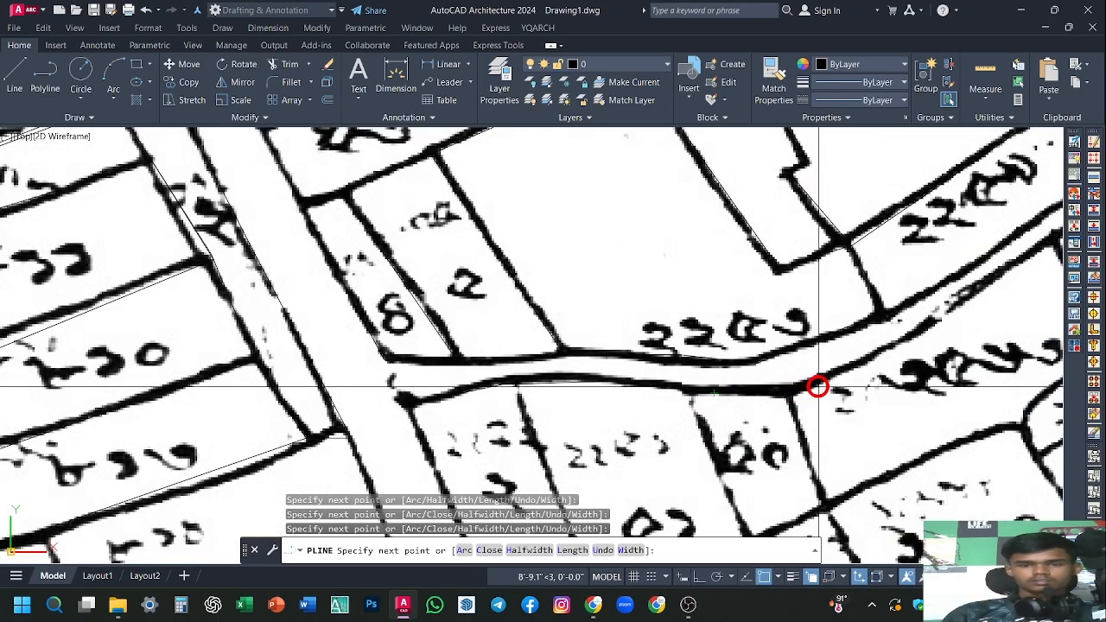
middle_click_drag(812, 388, 752, 394)
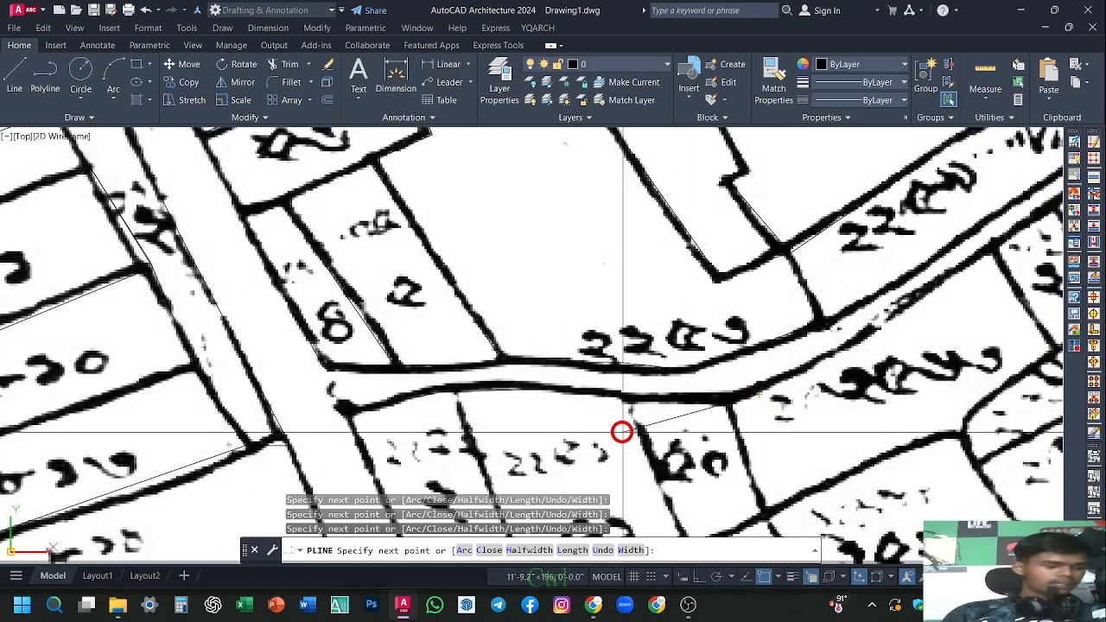
key("ctrl+z")
key("ctrl+z")
key("ctrl+z")
scroll(605, 431, "up", 3)
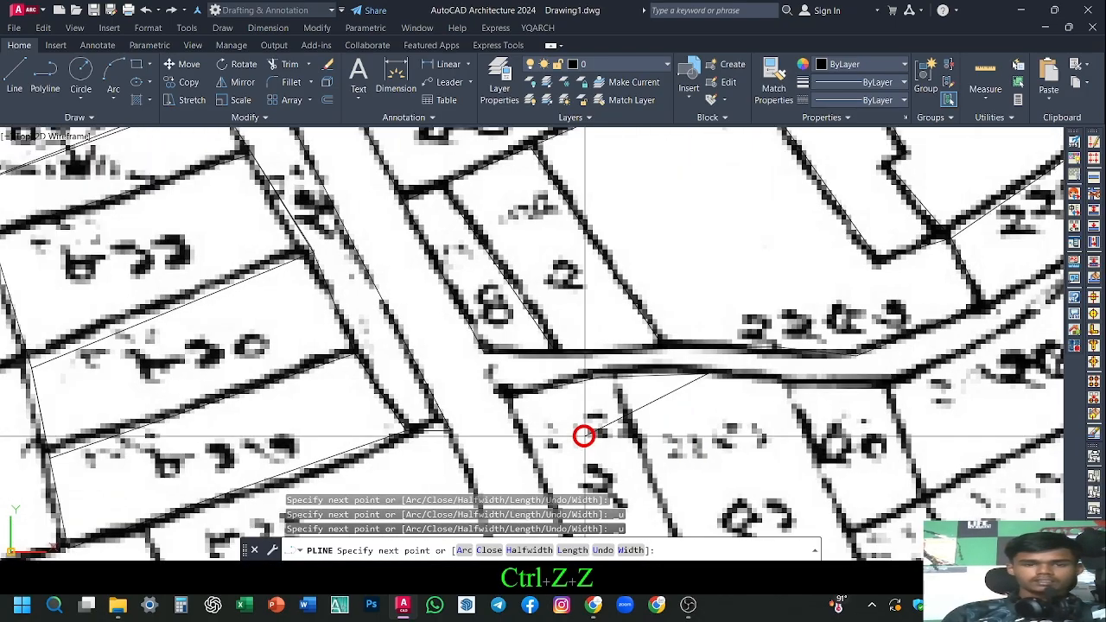
key("Escape")
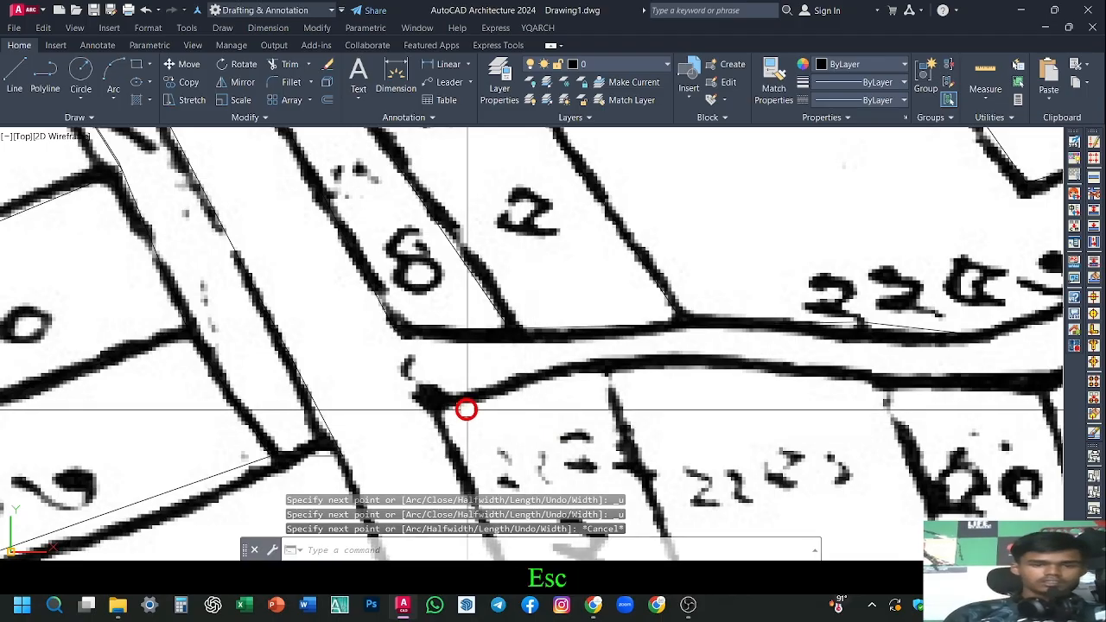
Try to trace the branch road's lower edge with a spline, starting at the junction corner and following its bends north-east
scroll(705, 401, "down", 4)
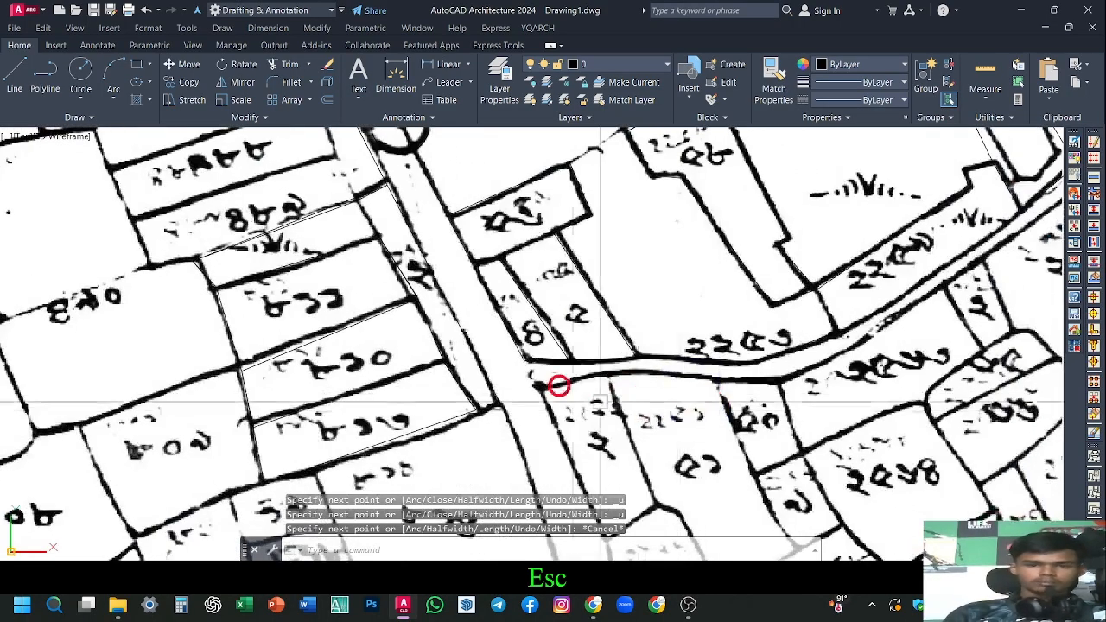
type("s")
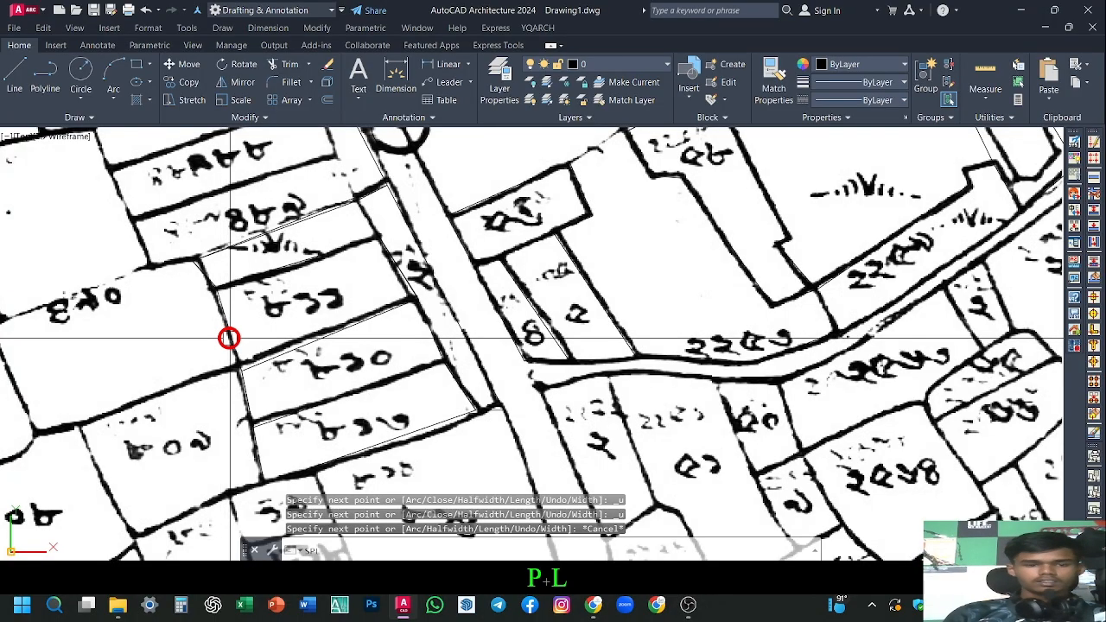
type("pl")
key("space")
scroll(553, 397, "up", 4)
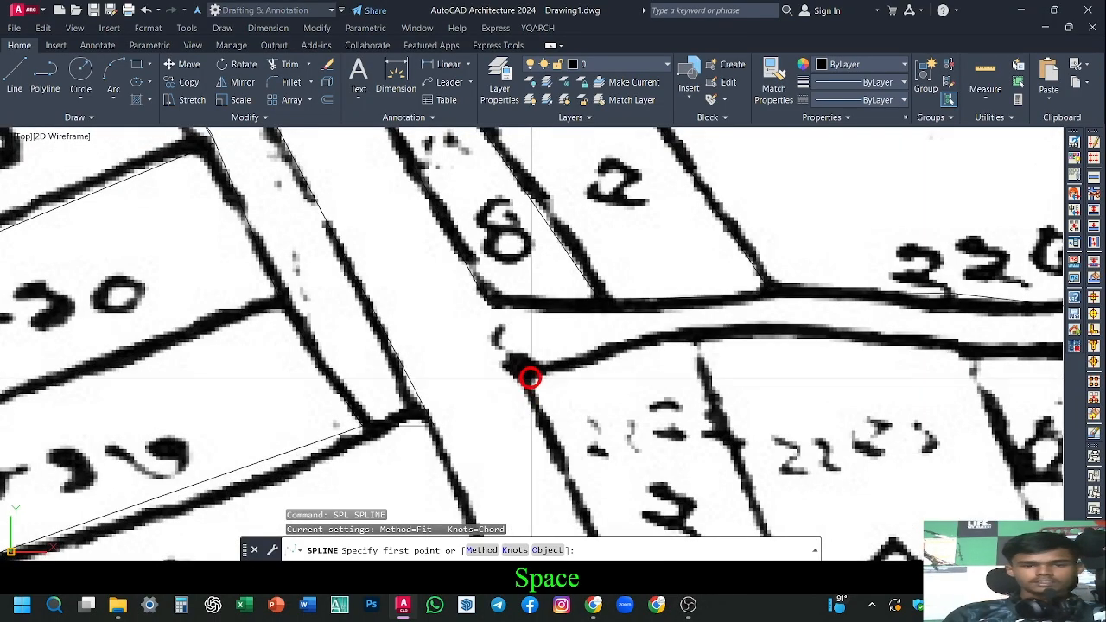
left_click(522, 365)
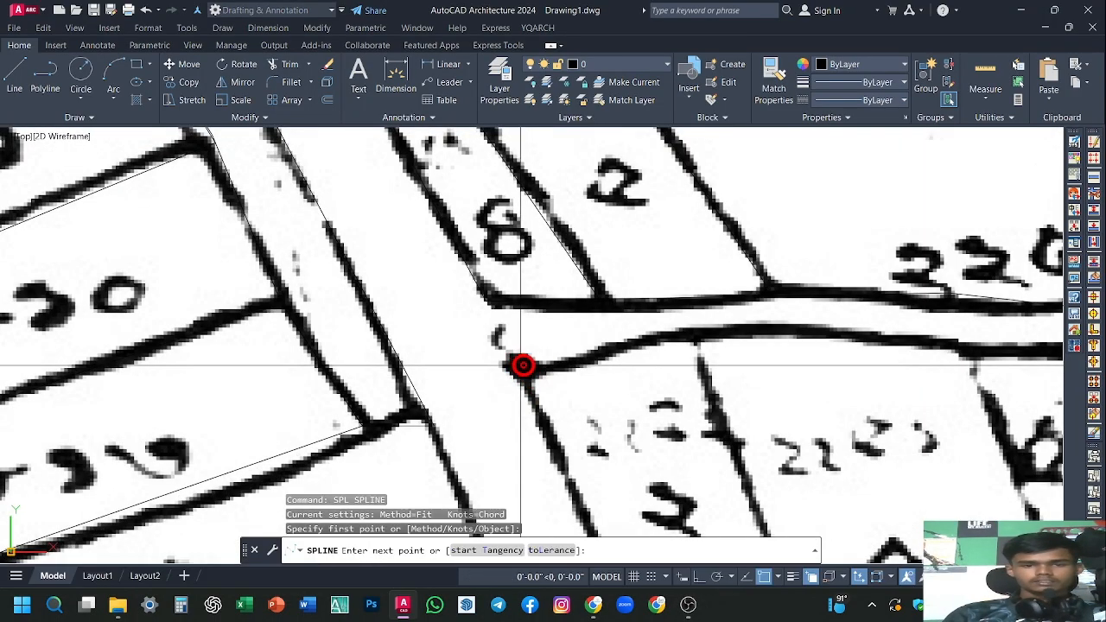
left_click(717, 327)
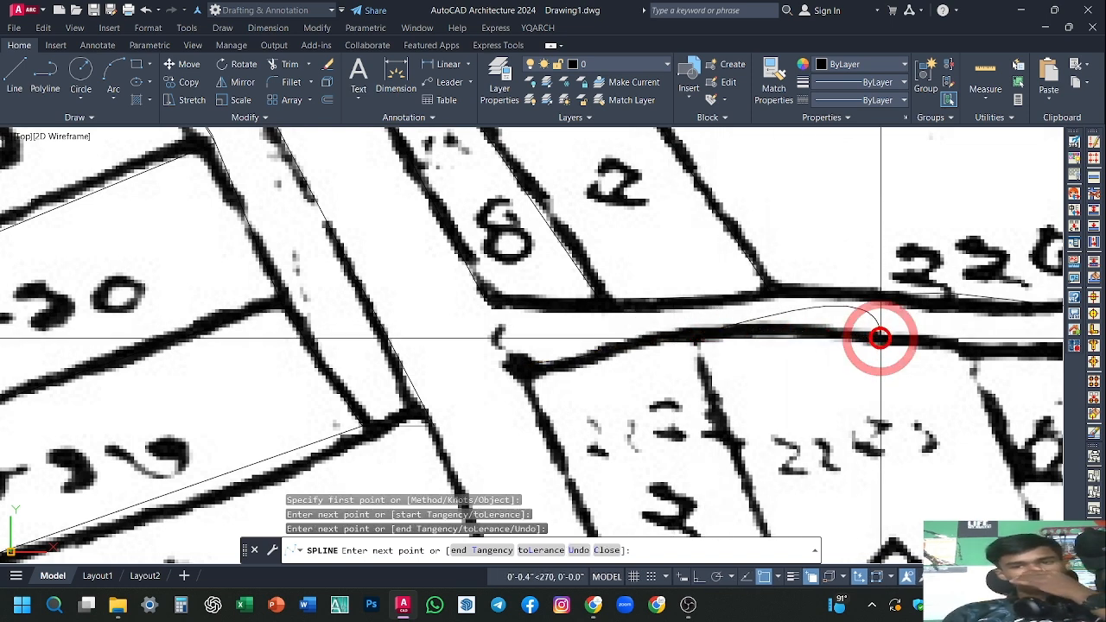
middle_click_drag(880, 338, 582, 378)
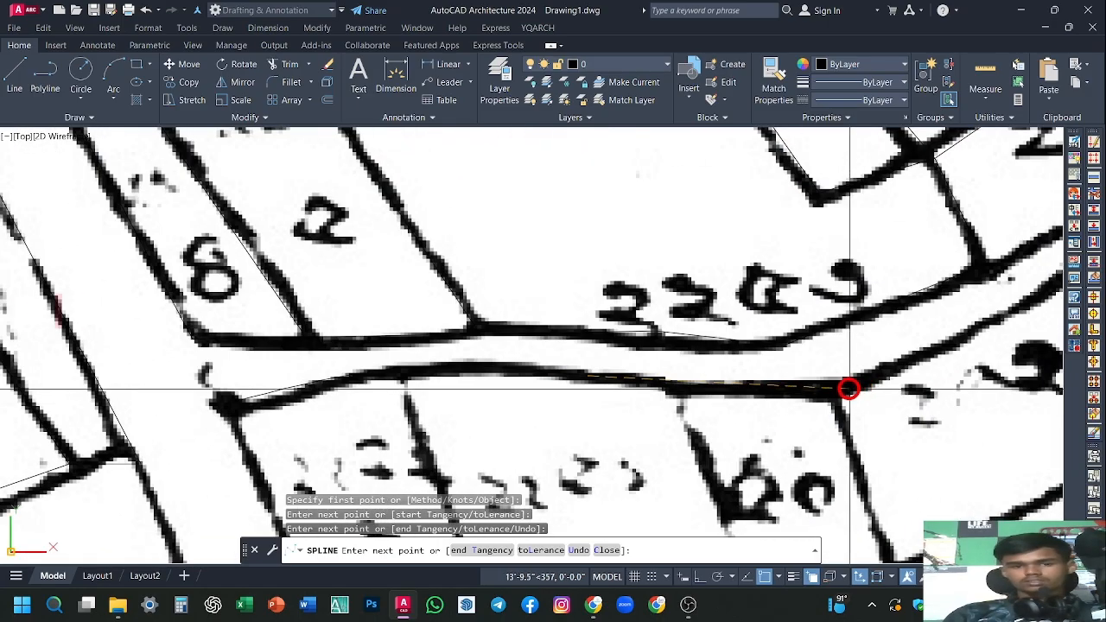
middle_click_drag(851, 385, 604, 446)
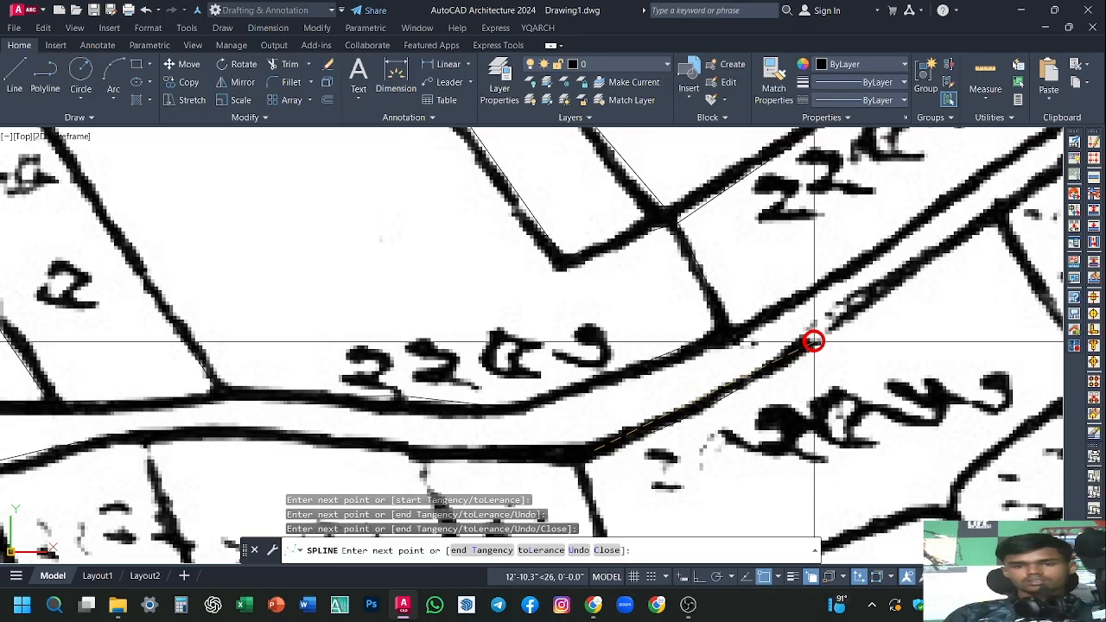
middle_click_drag(814, 342, 668, 452)
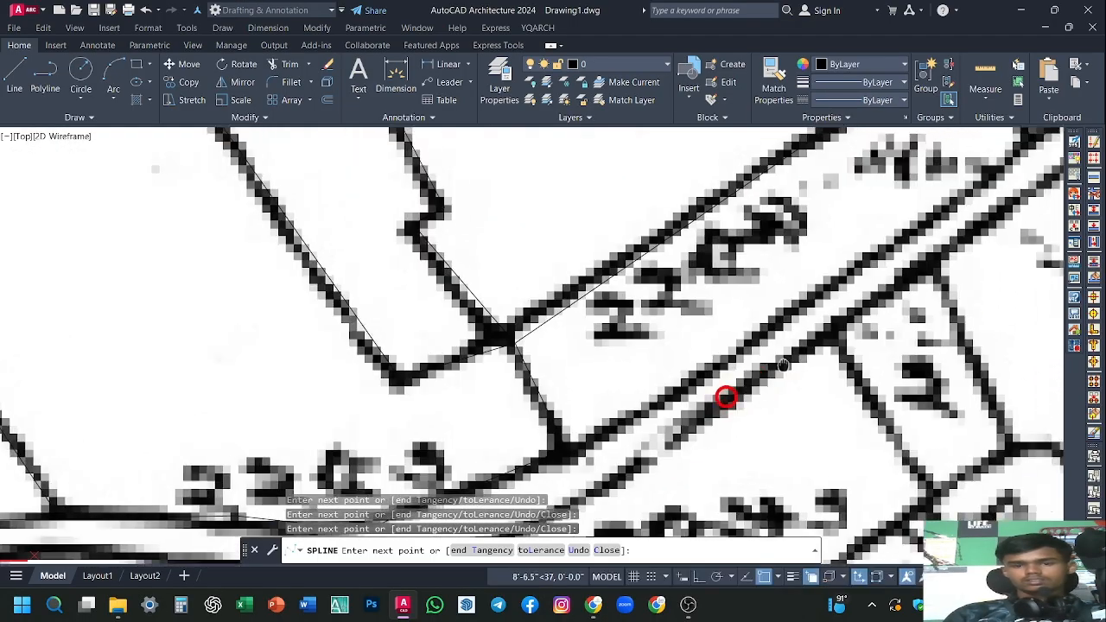
scroll(728, 395, "up", 2)
scroll(677, 411, "down", 3)
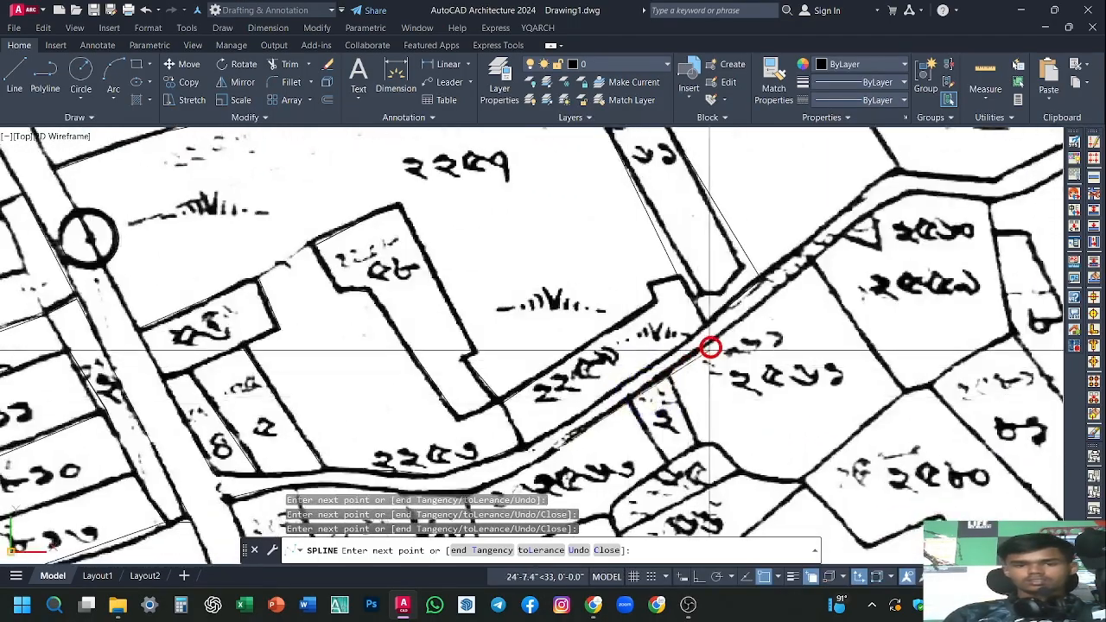
mouse_move(747, 308)
middle_mouse_down()
mouse_move(671, 365)
mouse_move(705, 348)
middle_mouse_up()
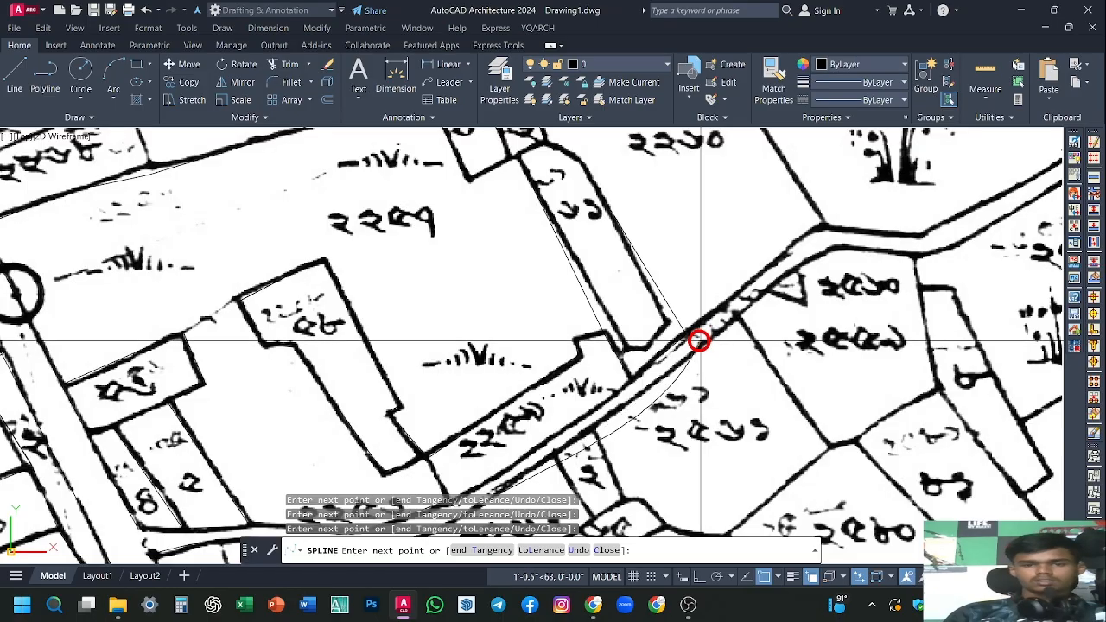
key("Escape")
scroll(704, 346, "down", 5)
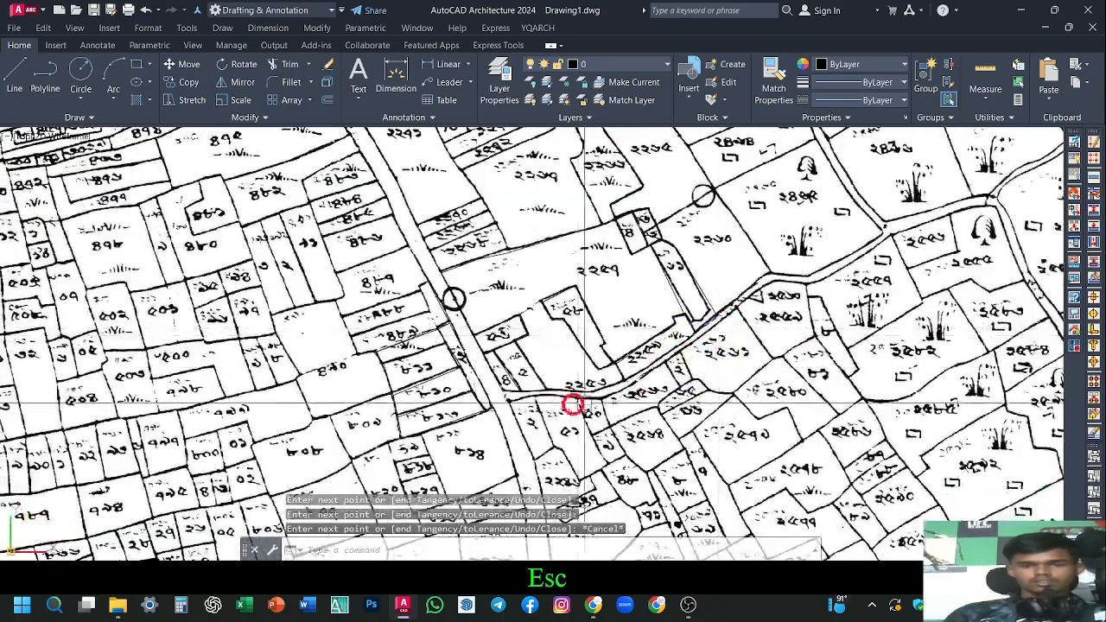
Draw a two-point spline along the main road's eastern edge, from the junction corner down to the next plot corner
scroll(613, 354, "up", 10)
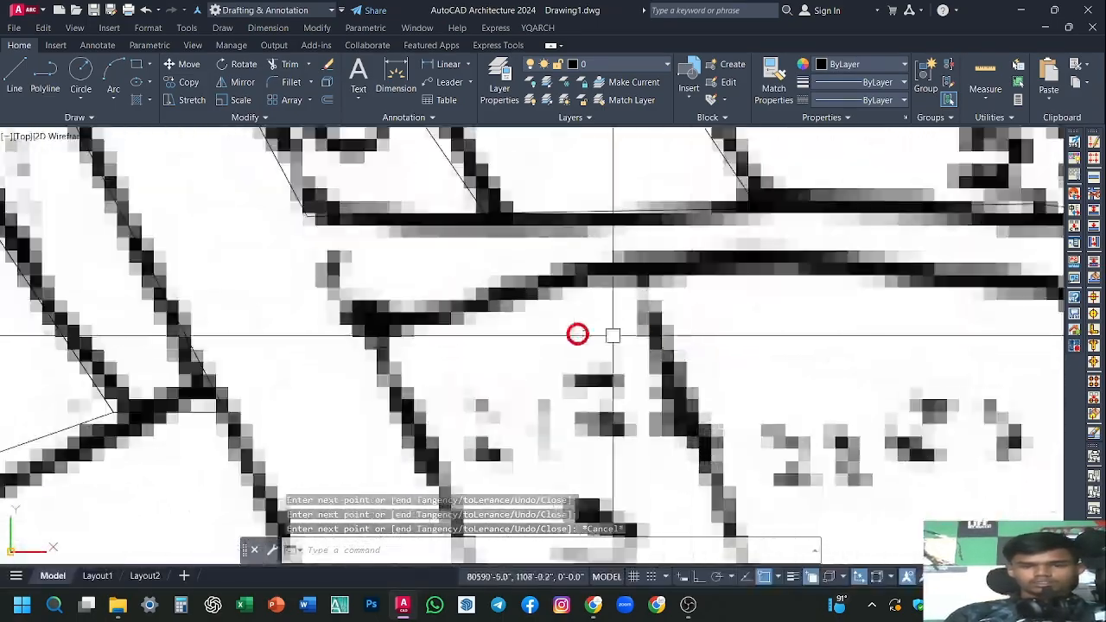
scroll(407, 326, "down", 5)
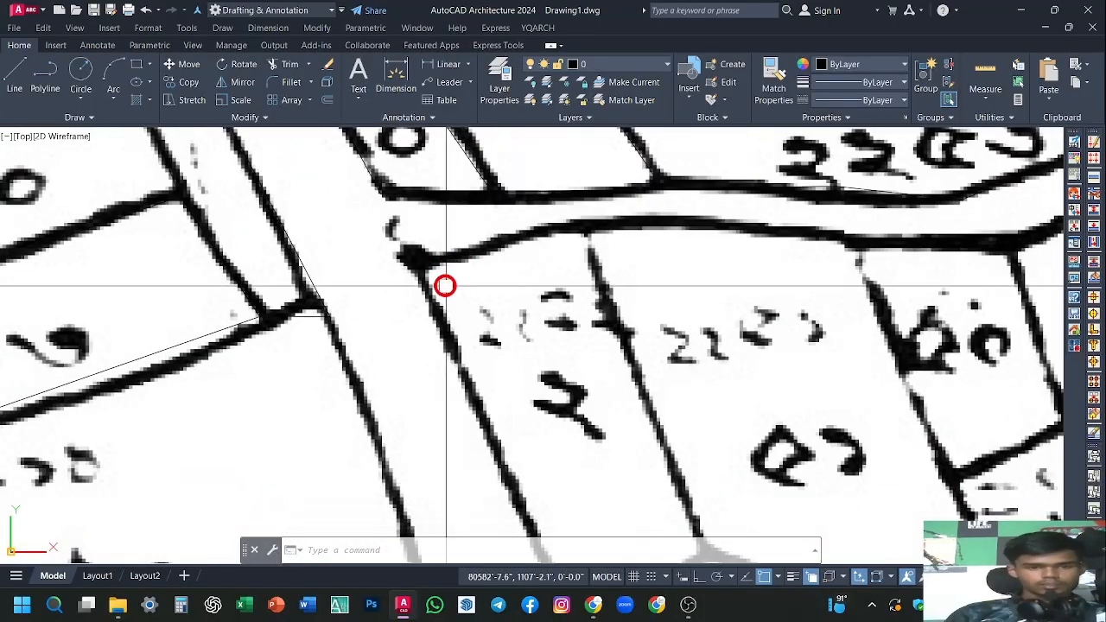
key("space")
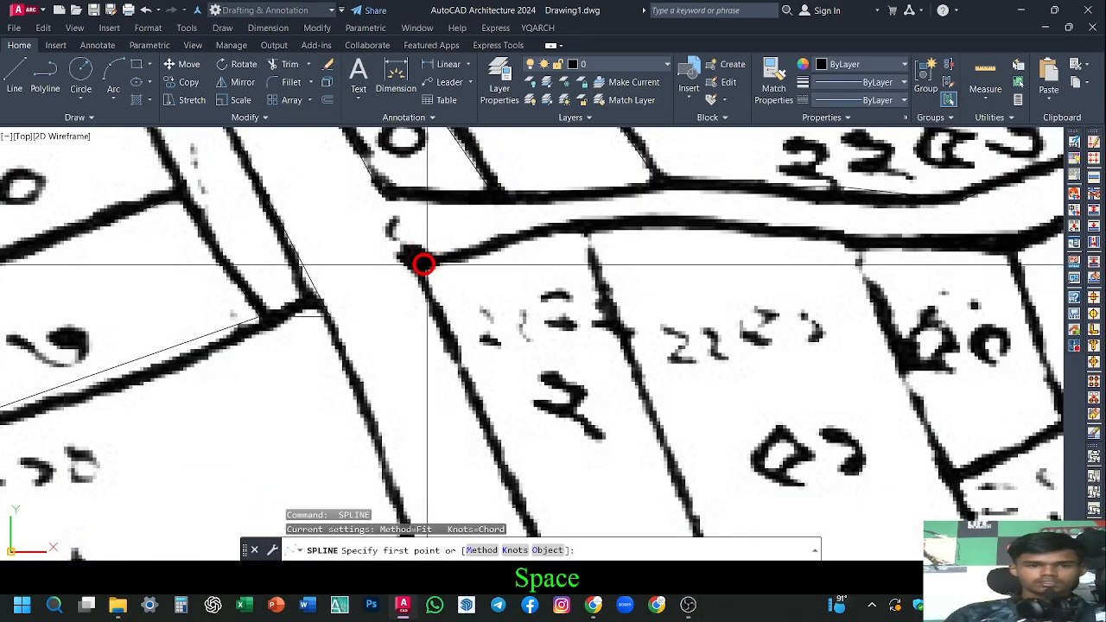
scroll(462, 427, "down", 8)
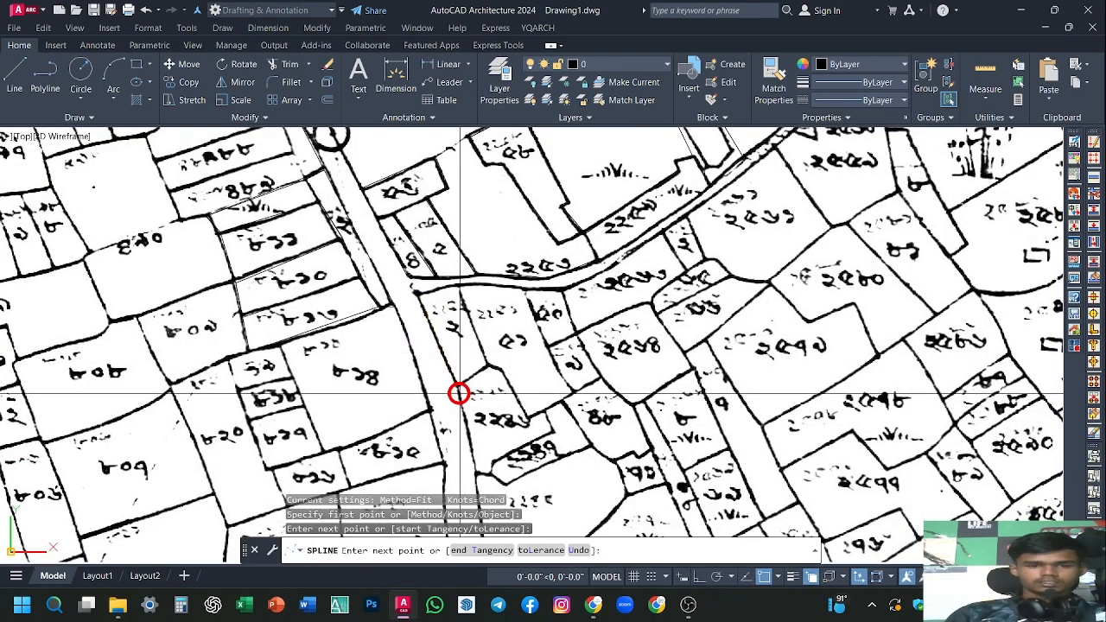
key("space")
Draw a two-point spline along the main road's western edge, from the narrow strip's lower tip down to the next plot corner
key("space")
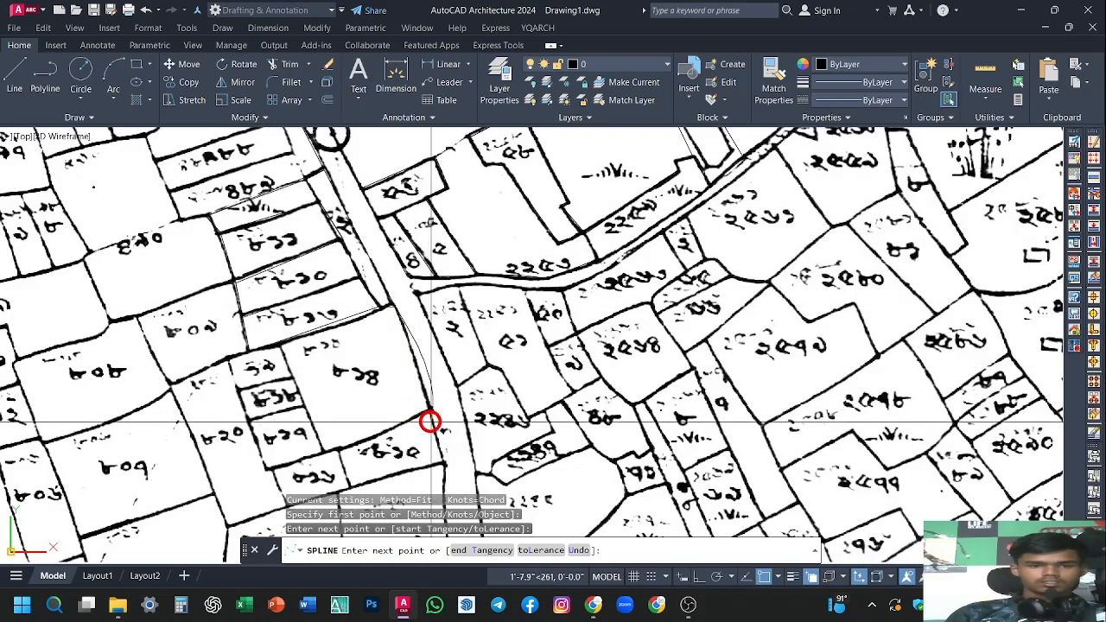
scroll(431, 415, "up", 5)
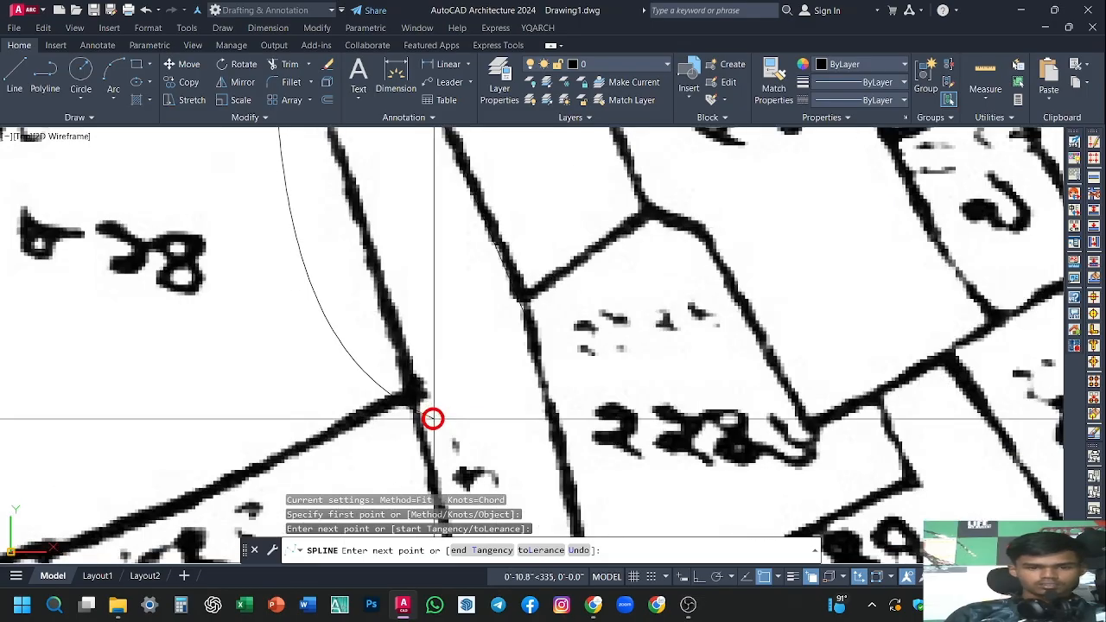
key("space")
scroll(449, 397, "down", 3)
scroll(456, 383, "down", 4)
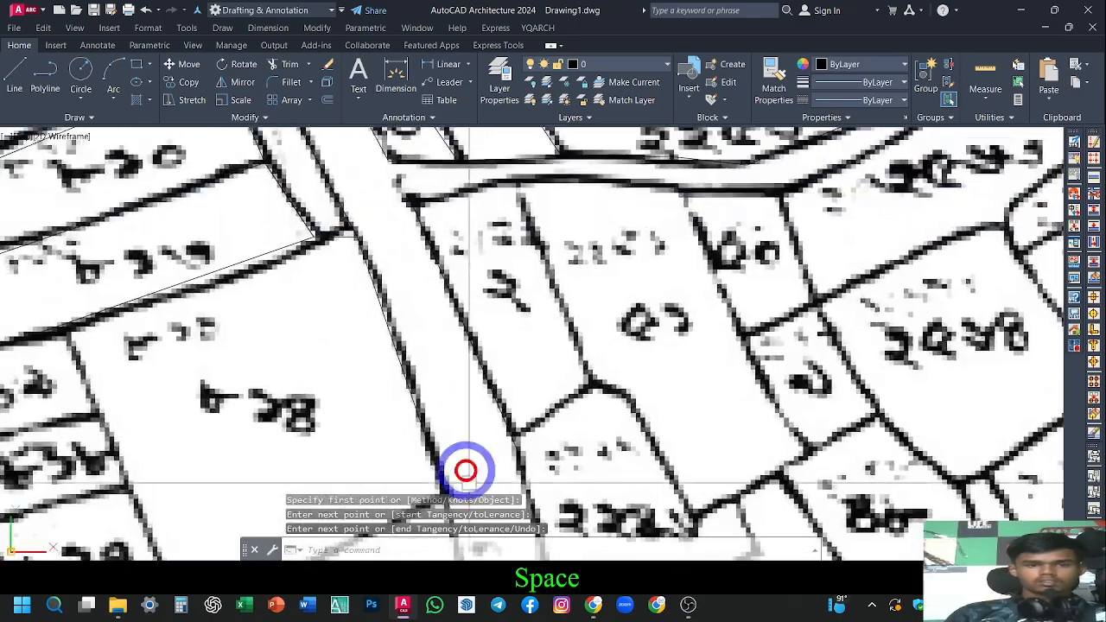
Erase the two splines tracing the main road's edges south of the branch road junction
middle_click_drag(461, 399, 472, 366)
middle_click_drag(471, 320, 467, 398)
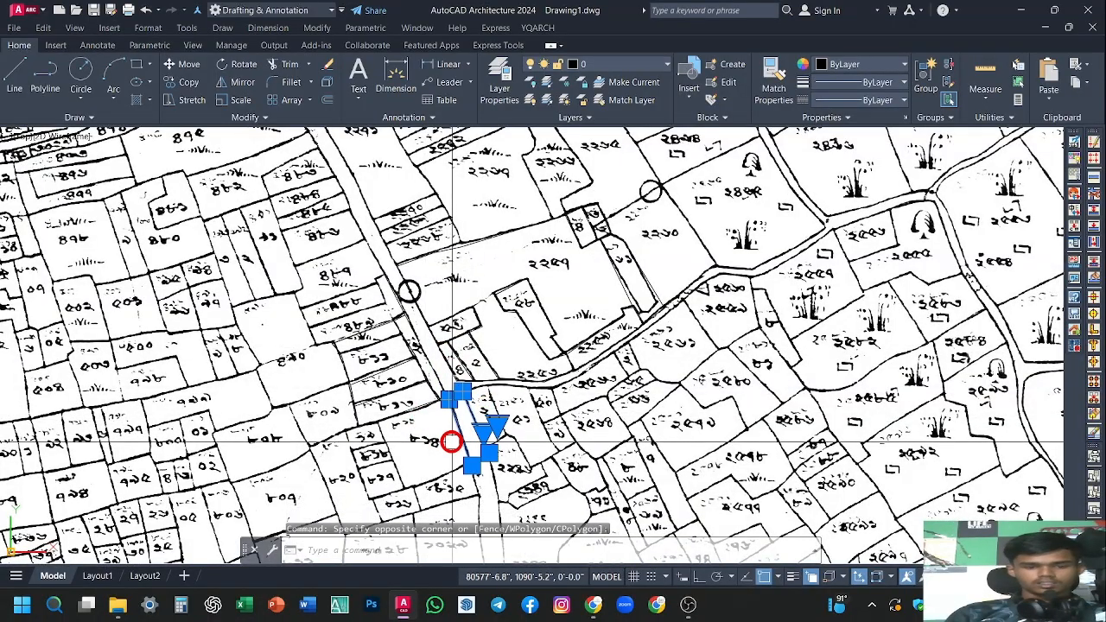
key("Delete")
scroll(462, 437, "up", 5)
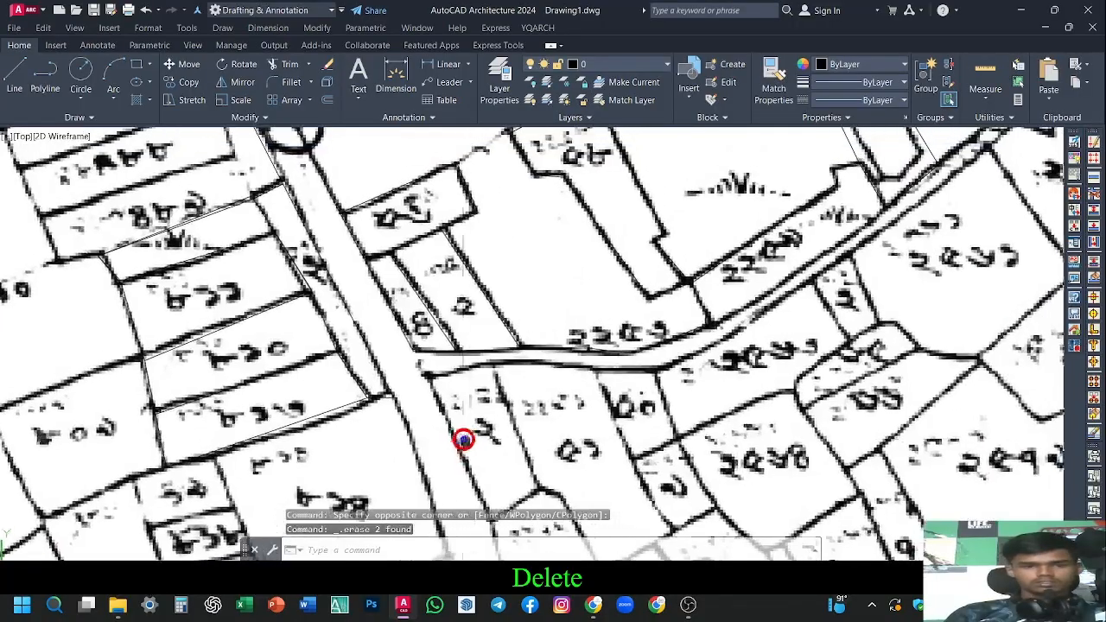
scroll(464, 440, "down", 5)
middle_click_drag(472, 426, 501, 439)
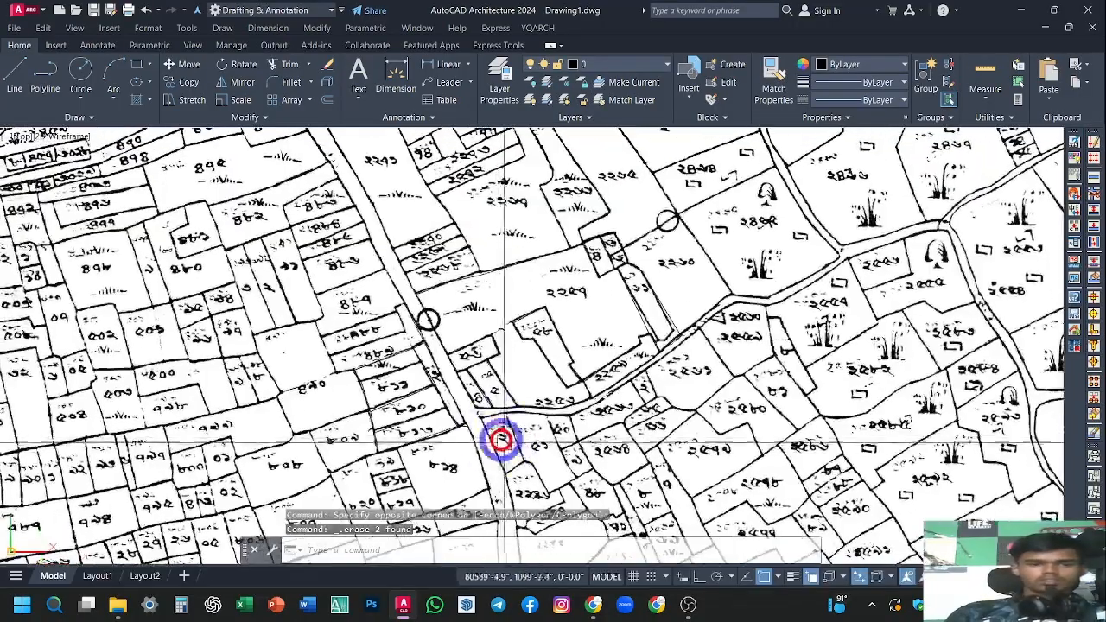
scroll(469, 358, "up", 5)
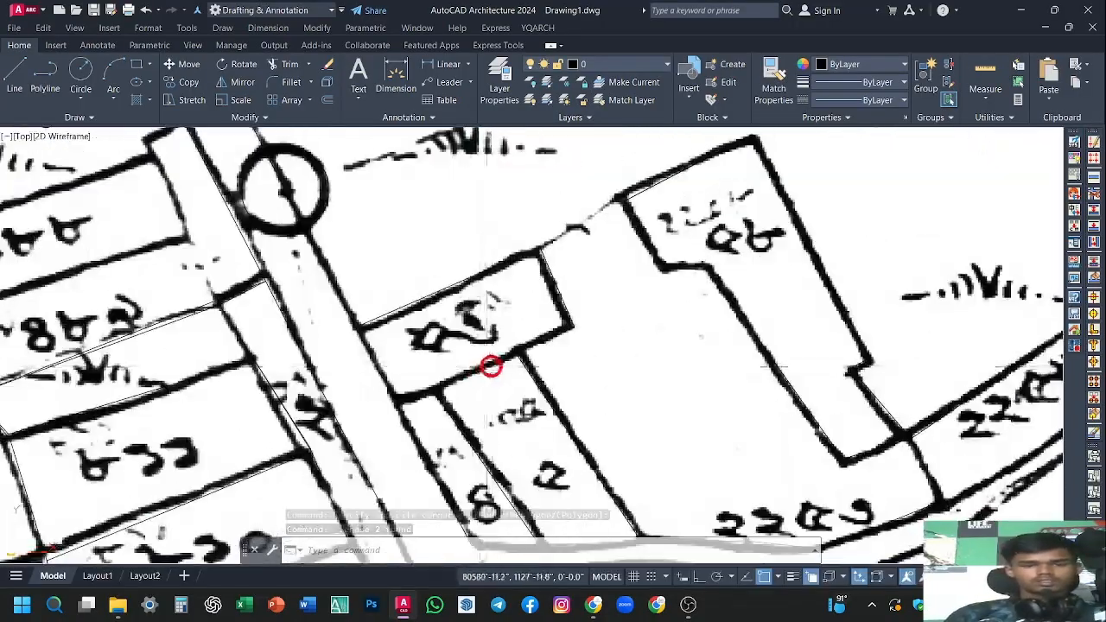
scroll(489, 365, "down", 5)
scroll(553, 400, "down", 10)
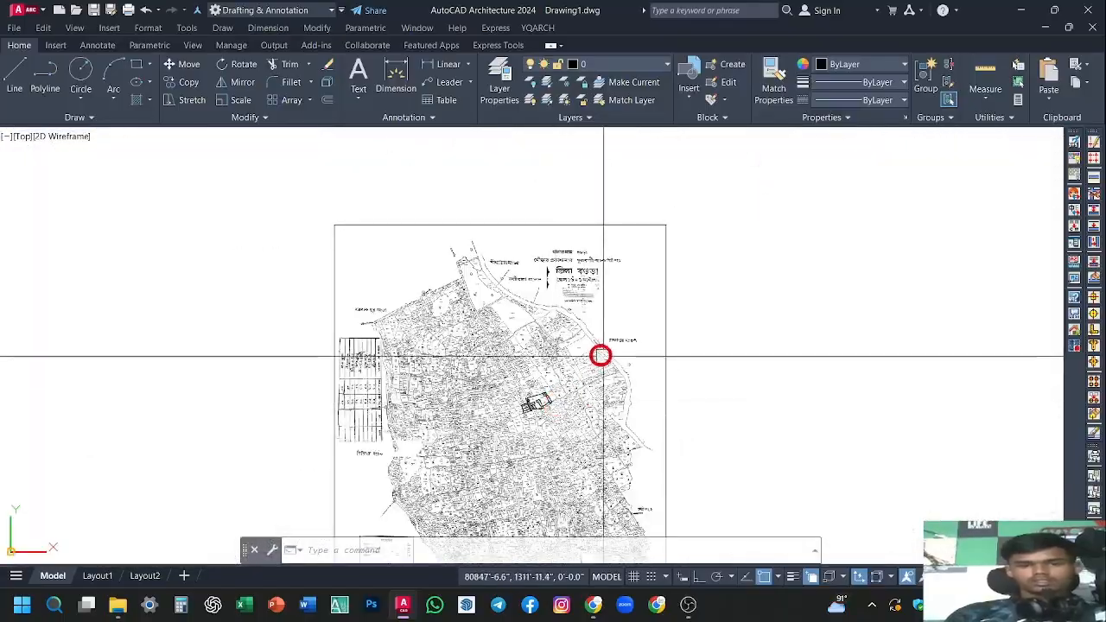
key("Escape")
left_click(570, 322)
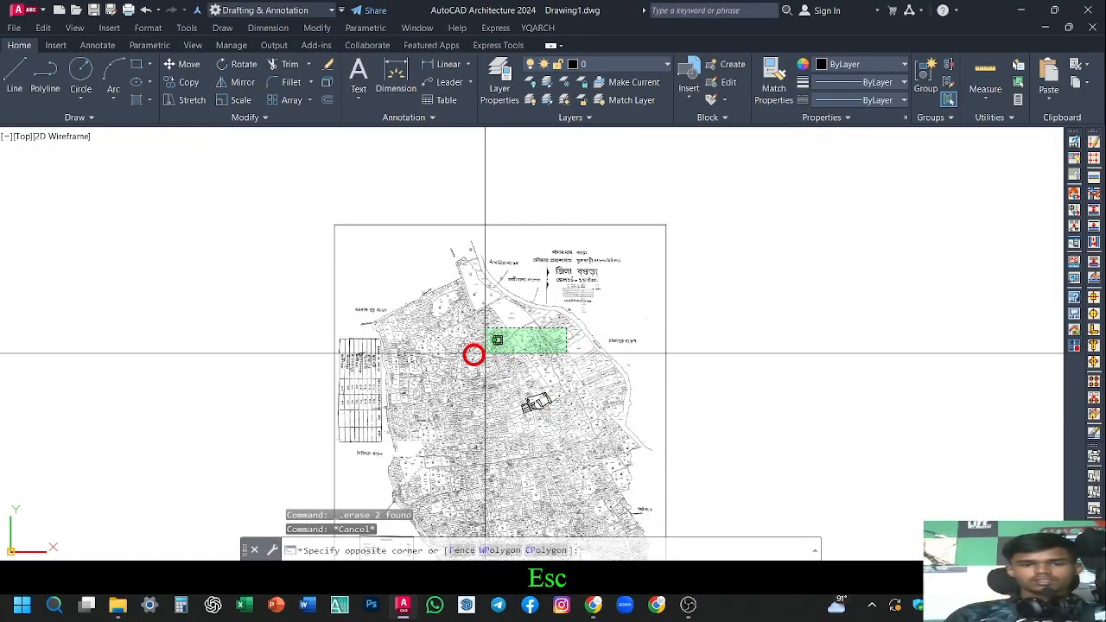
key("Escape")
Move the PDF map underlay west, well clear of the traced linework
type("m")
key("space")
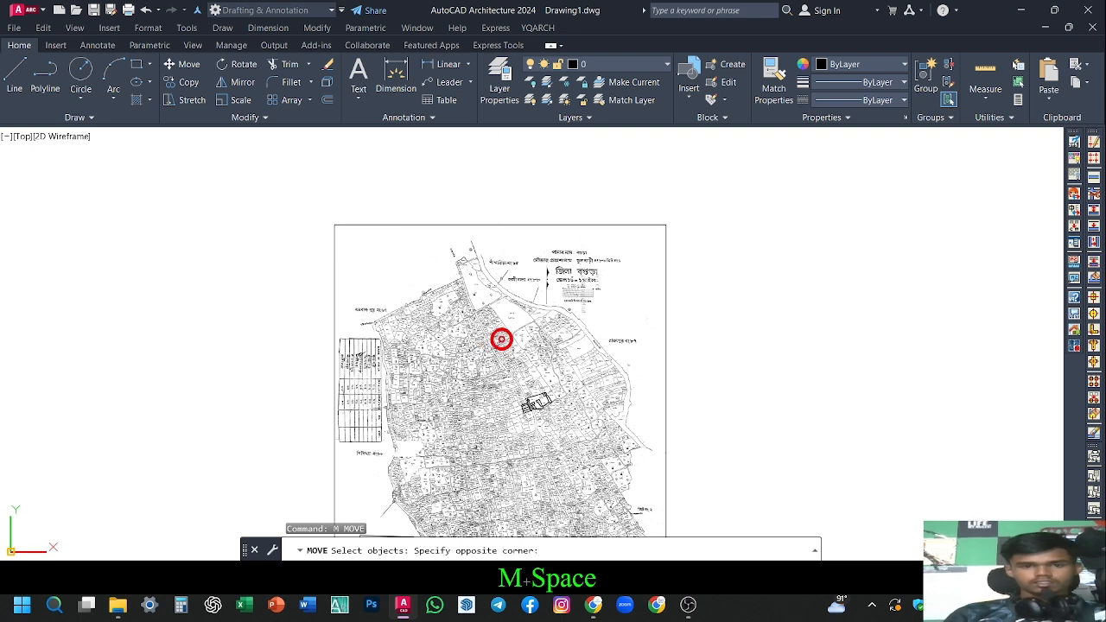
left_click(351, 364)
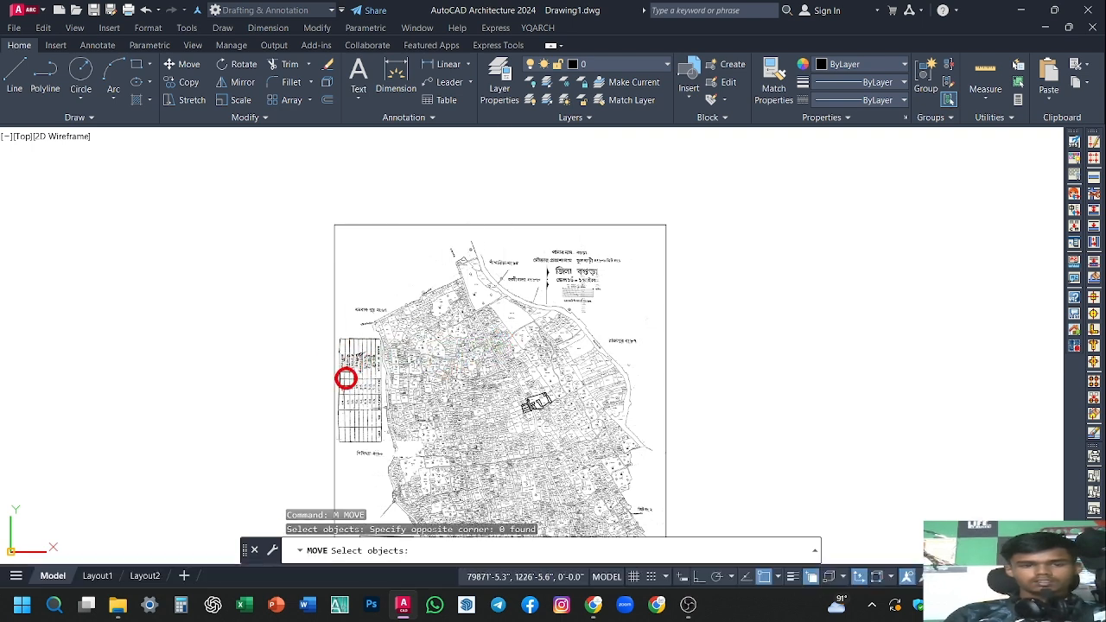
left_click(665, 171)
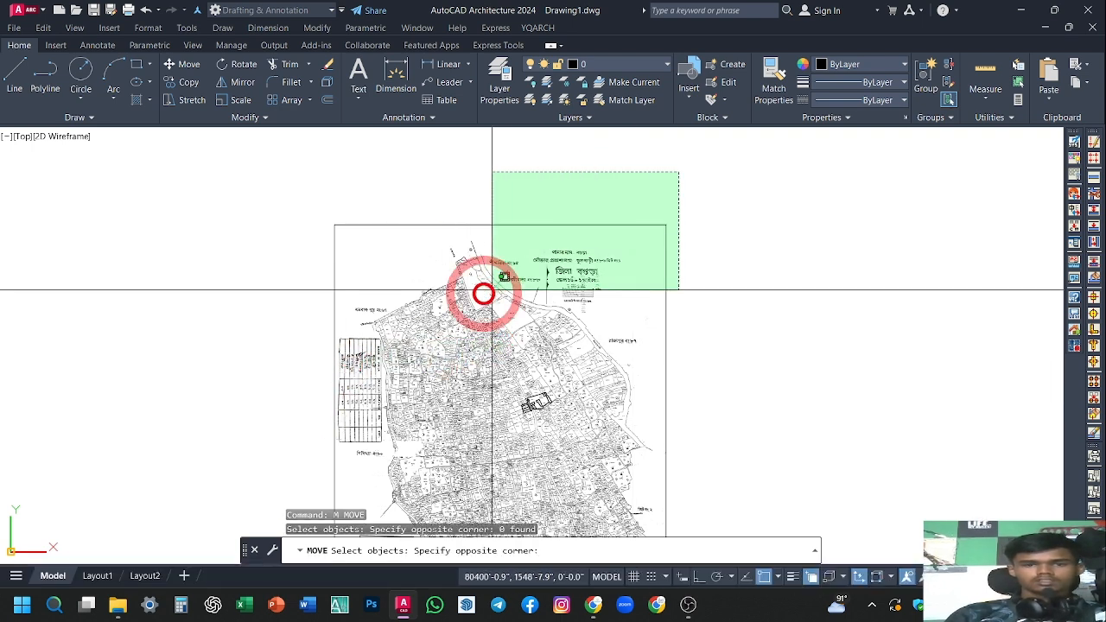
left_click(475, 294)
middle_click_drag(490, 298, 442, 244)
key("space")
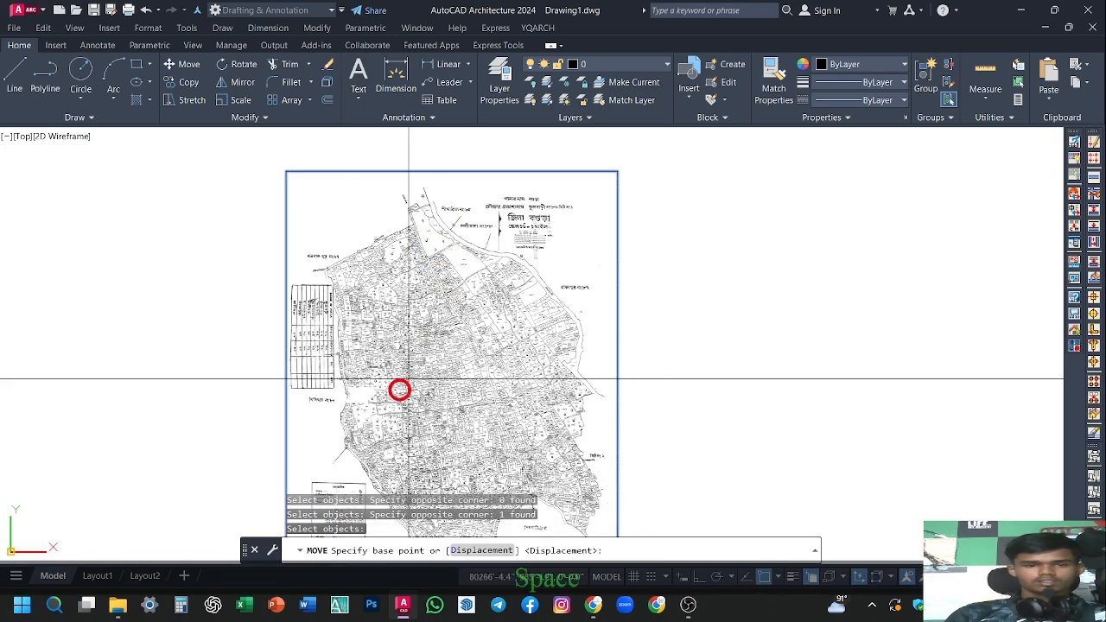
middle_click_drag(338, 350, 358, 232)
left_click(304, 498)
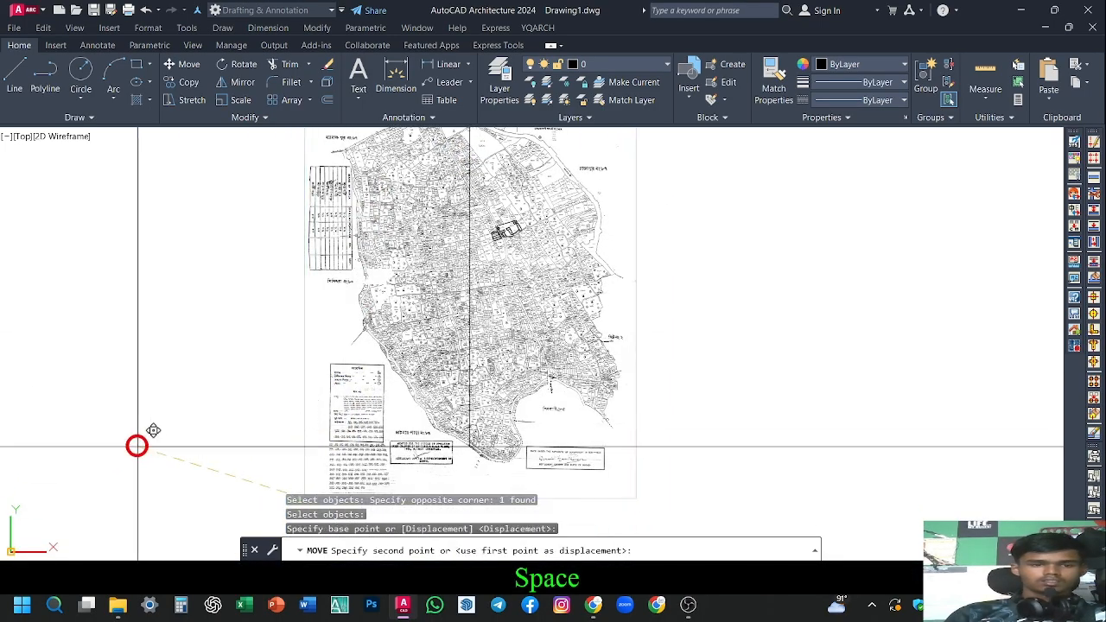
scroll(216, 438, "down", 5)
middle_click_drag(272, 447, 498, 454)
left_click(295, 438)
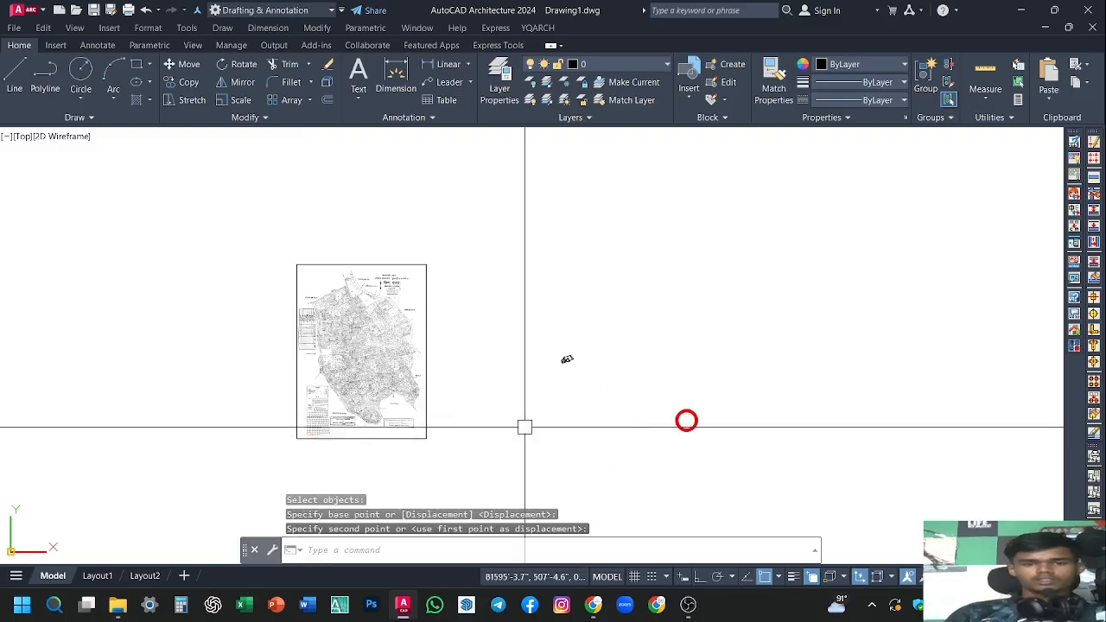
Examine the traced plots, roads and survey mark circle without the map behind them
scroll(571, 354, "up", 6)
key("Escape")
scroll(562, 416, "up", 8)
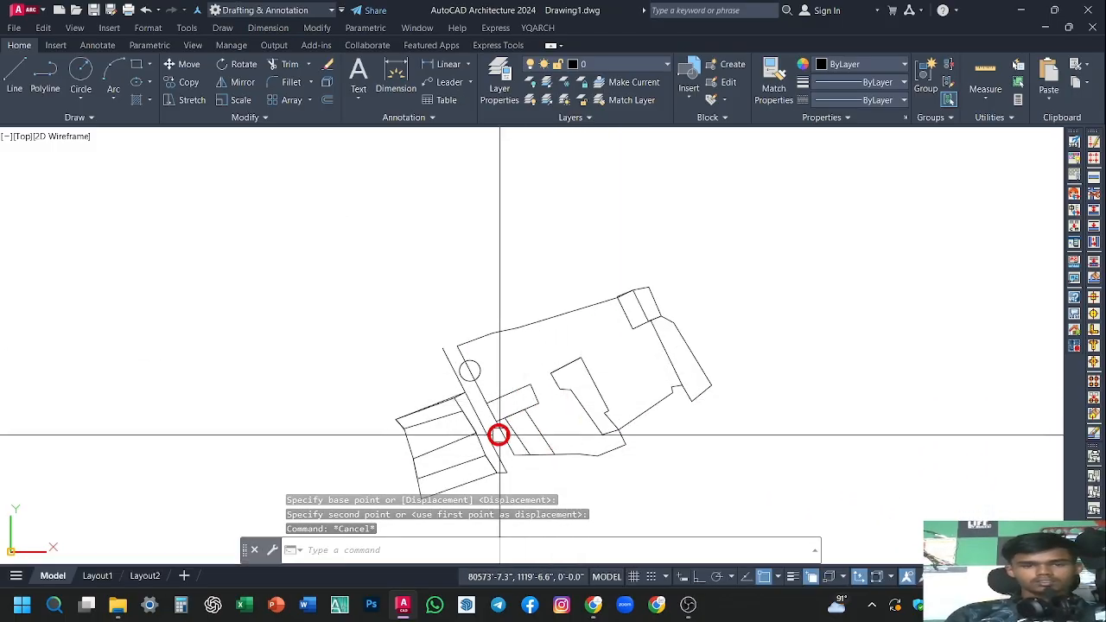
scroll(499, 434, "down", 10)
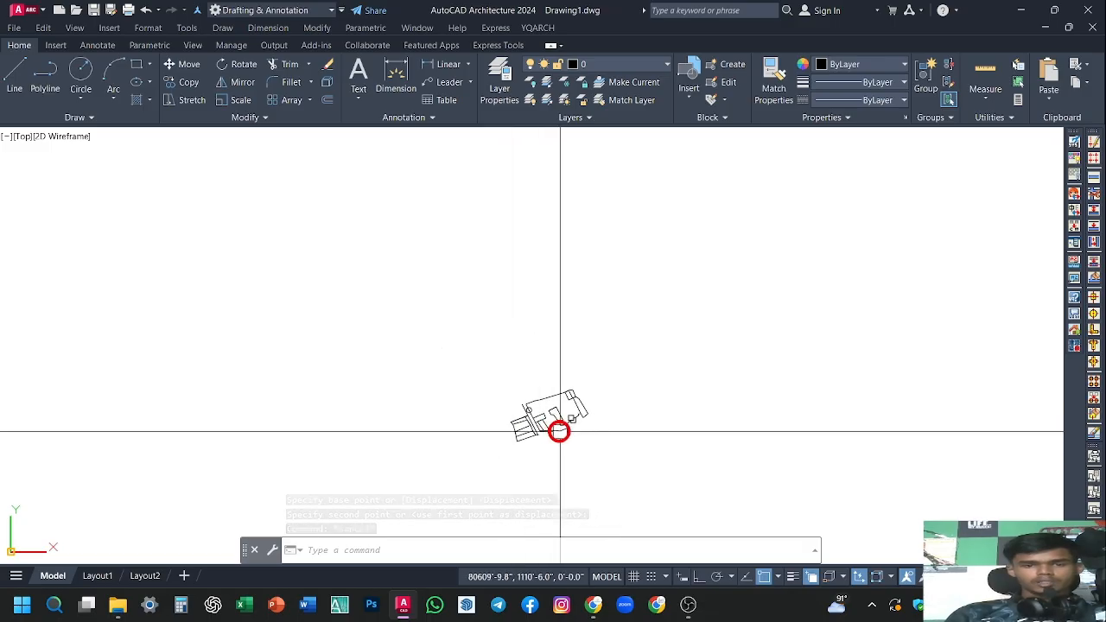
middle_click_drag(558, 432, 653, 381)
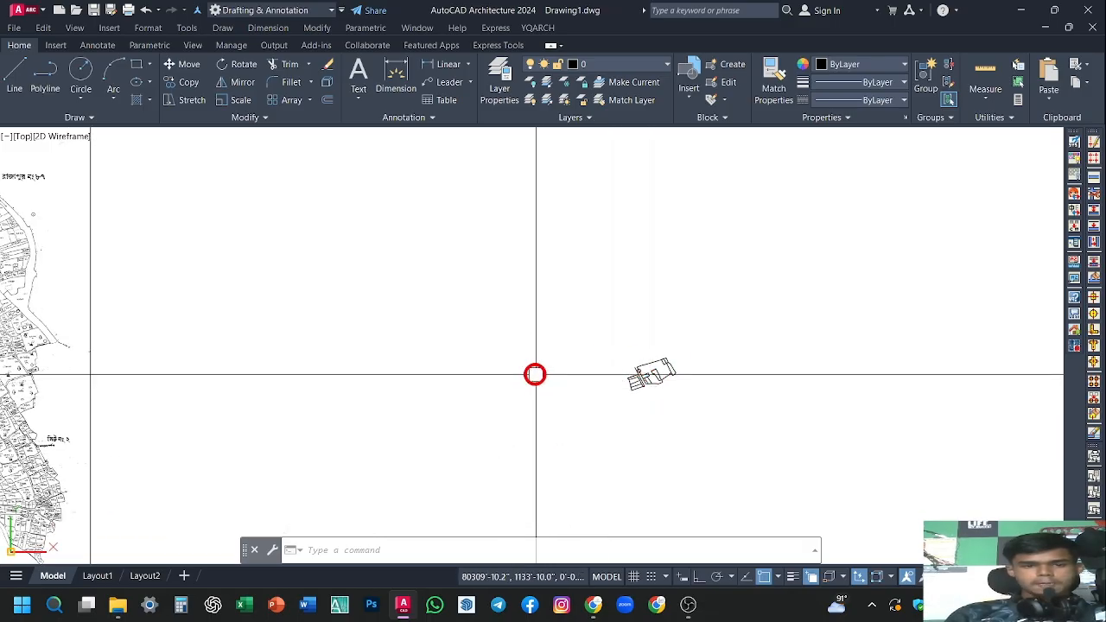
key("Escape")
key("Escape")
scroll(613, 354, "up", 3)
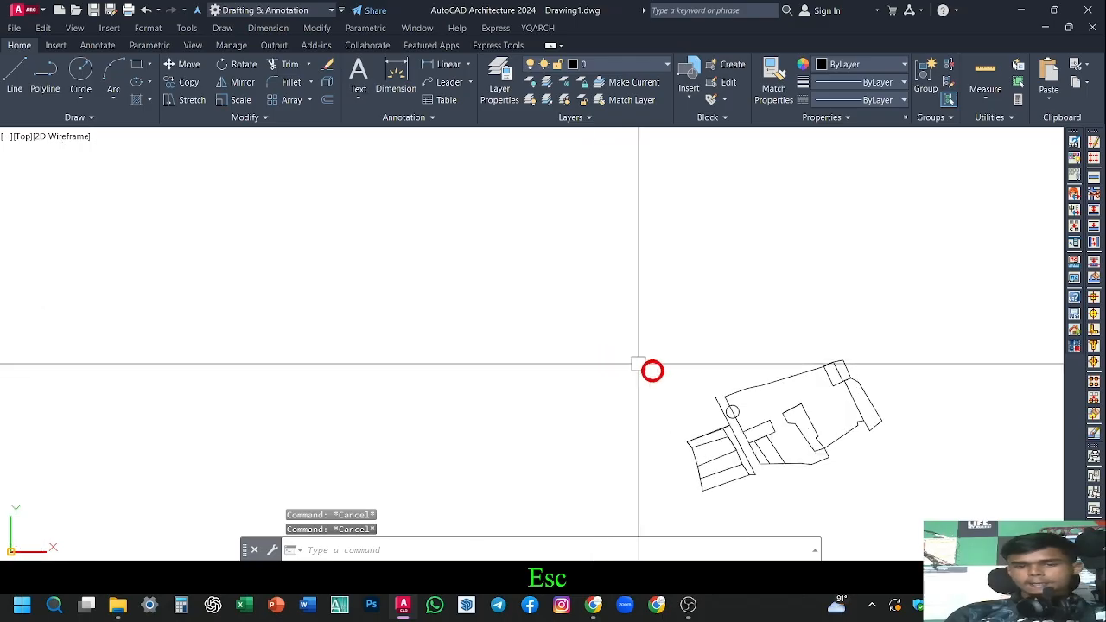
middle_click_drag(827, 416, 742, 374)
scroll(741, 363, "down", 2)
scroll(644, 346, "up", 2)
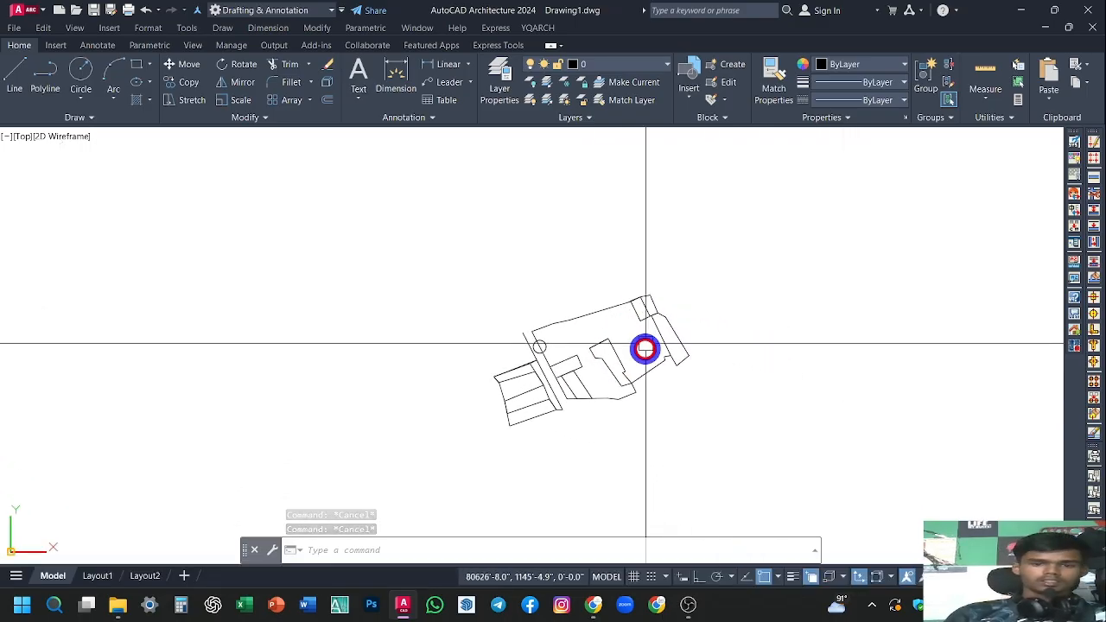
Stretch the polyline vertex at the narrow strip's upper corner onto the neighbouring plot boundary line, closing the gap between them
scroll(539, 377, "up", 5)
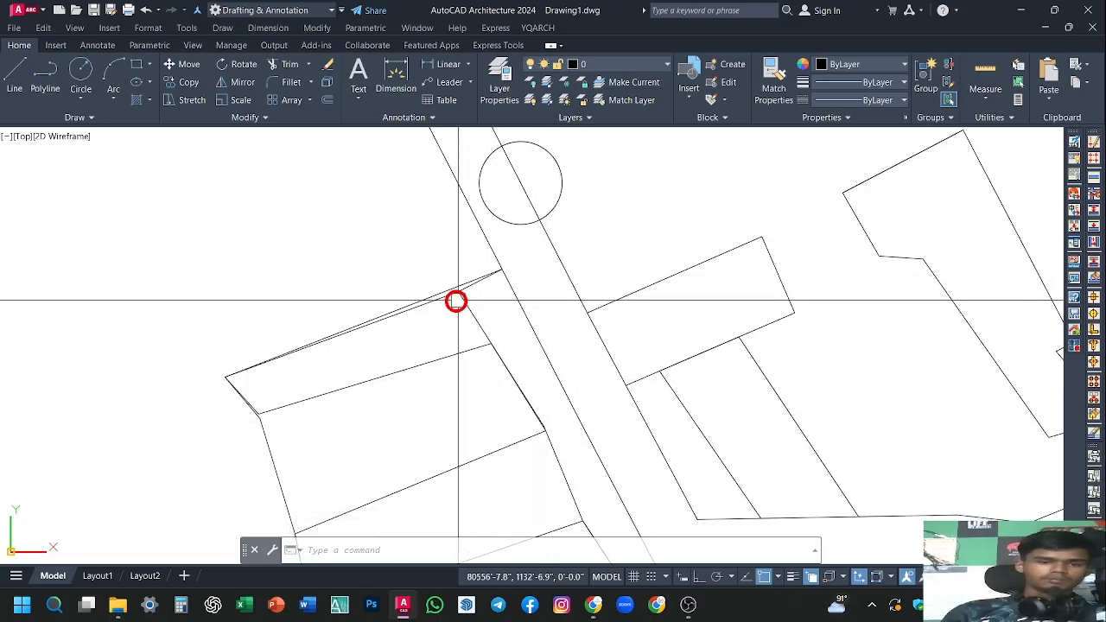
scroll(447, 301, "up", 3)
left_click(451, 219)
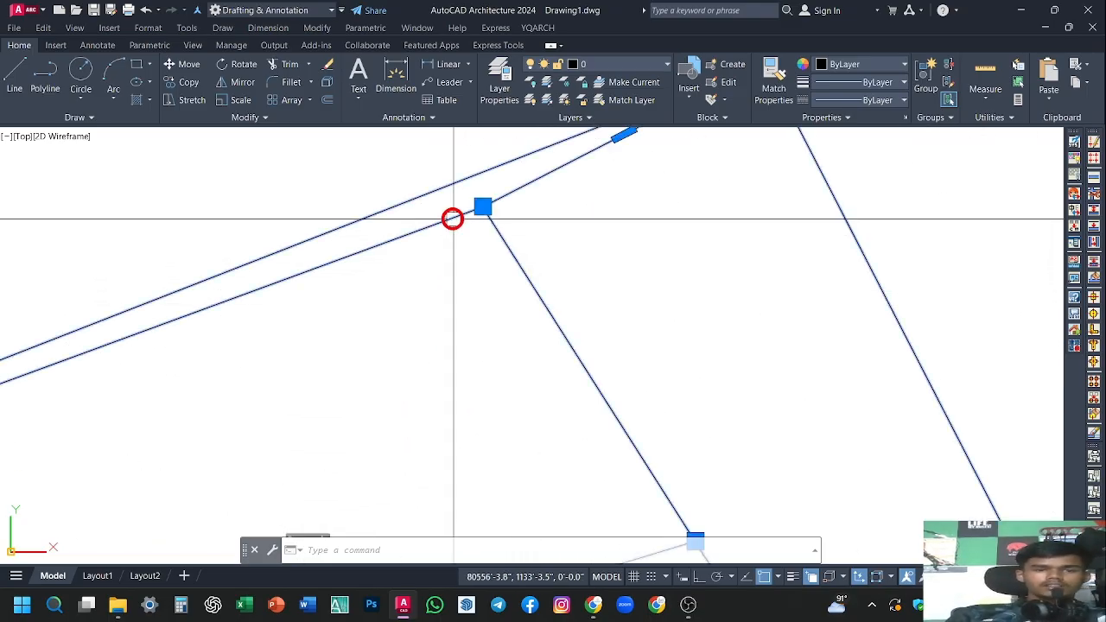
left_click(475, 206)
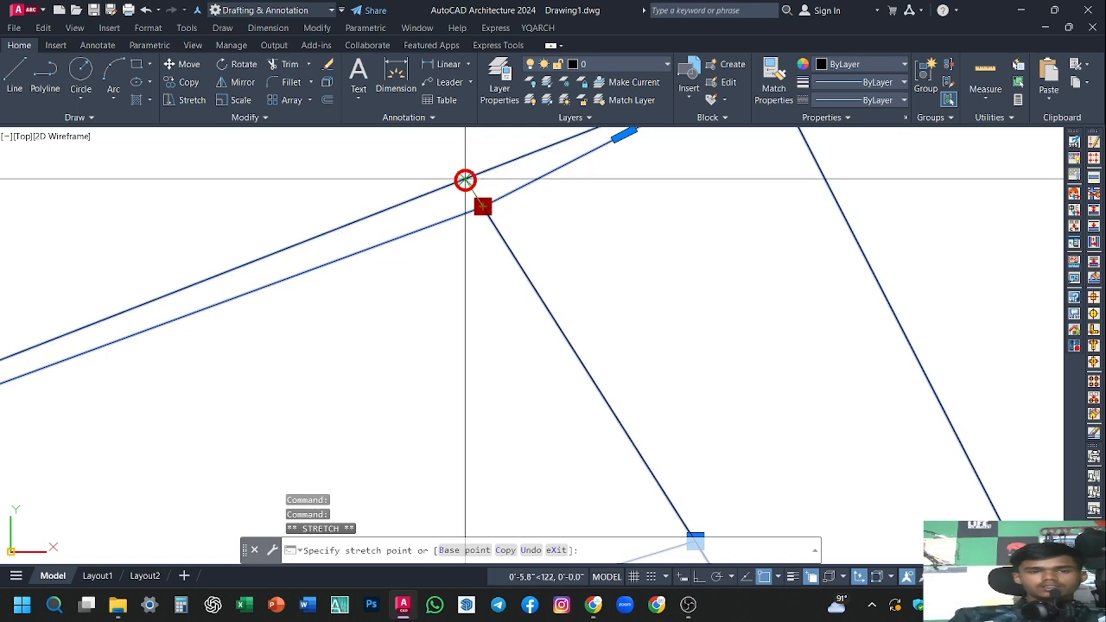
scroll(545, 247, "down", 2)
scroll(539, 250, "down", 2)
key("Escape")
scroll(486, 217, "down", 3)
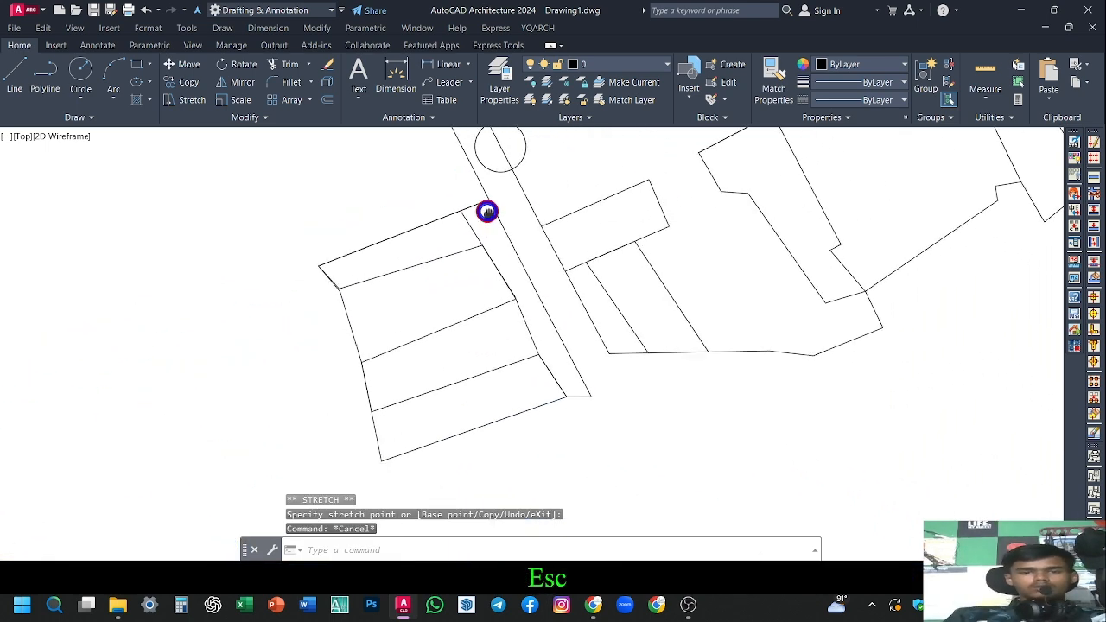
Undo the vertex stretch and the move of the map underlay
mouse_move(578, 254)
middle_mouse_down()
mouse_move(547, 338)
mouse_move(560, 346)
middle_mouse_up()
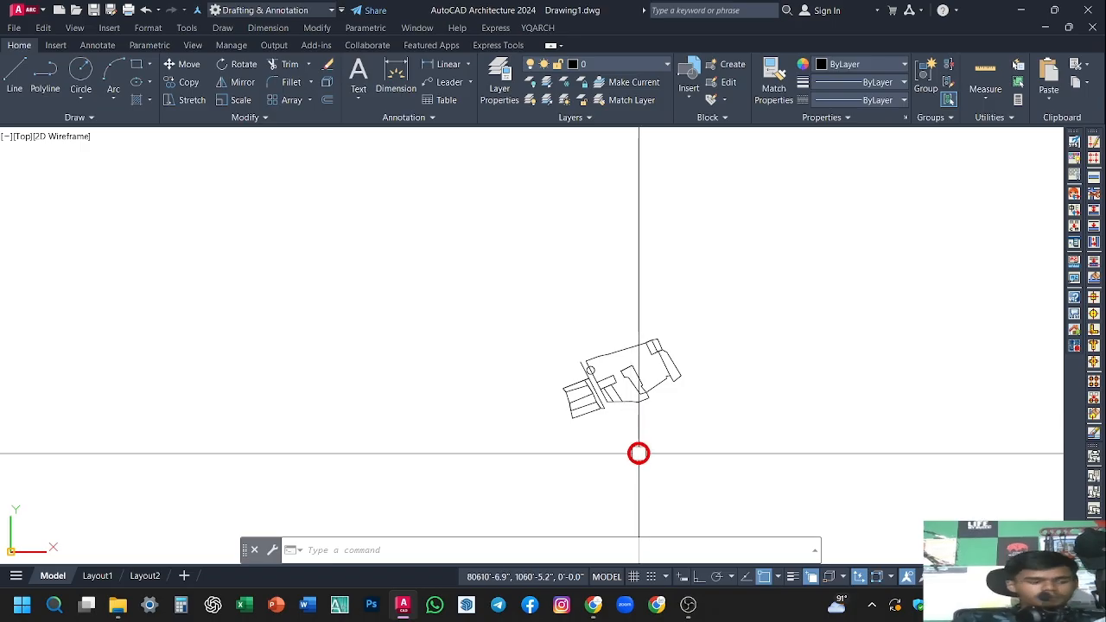
key("ctrl+z")
key("ctrl+z")
key("ctrl+z")
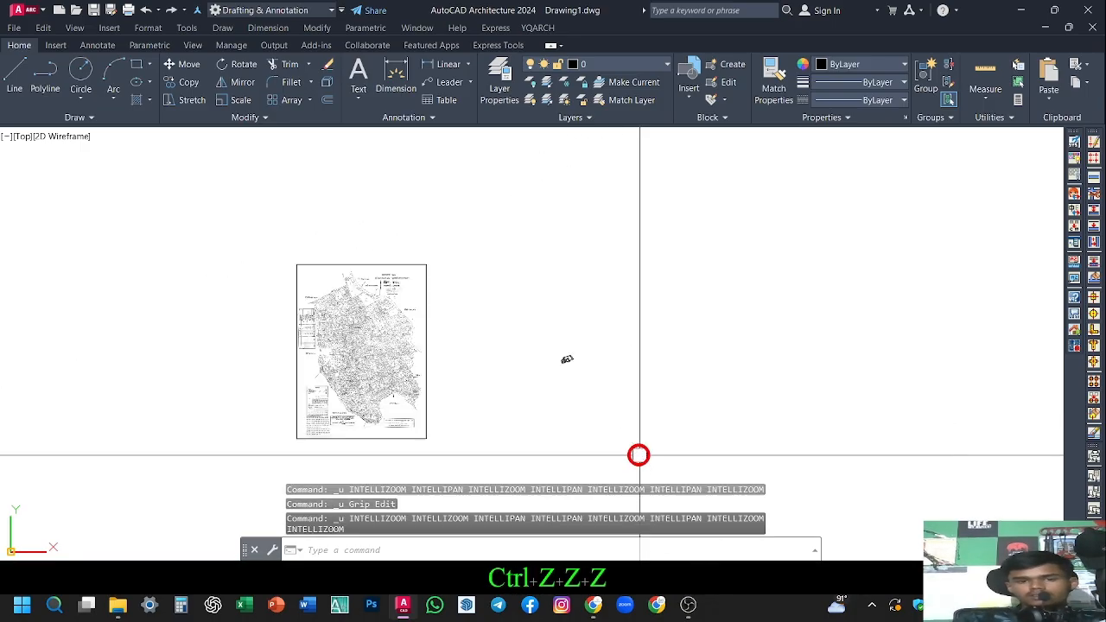
key("ctrl+z")
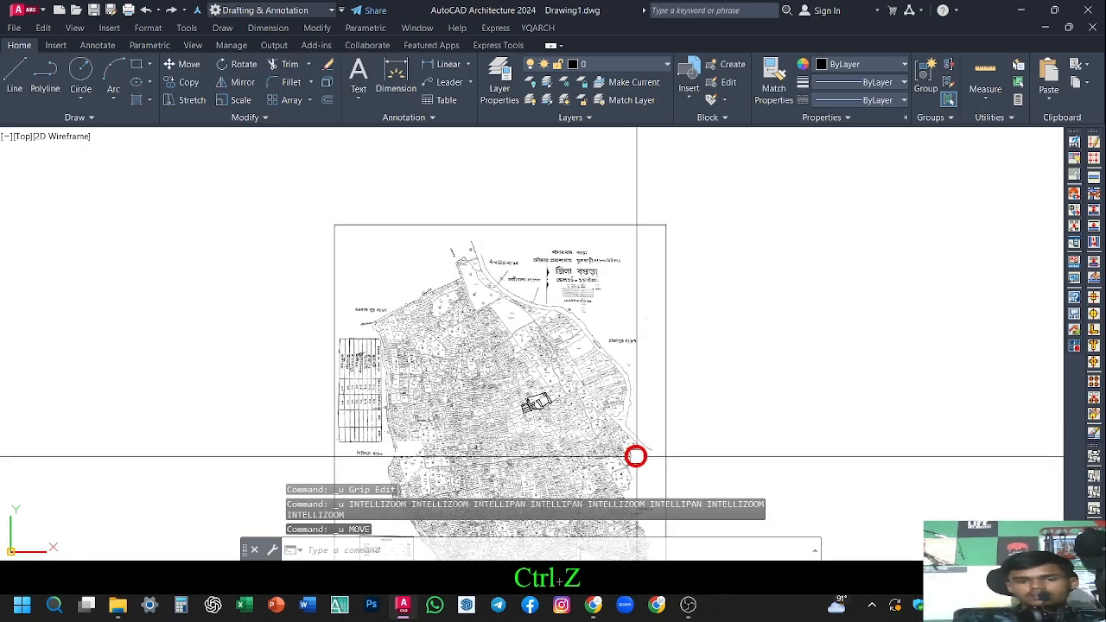
Undo the erasing of the two splines along the main road's edges
scroll(492, 371, "up", 5)
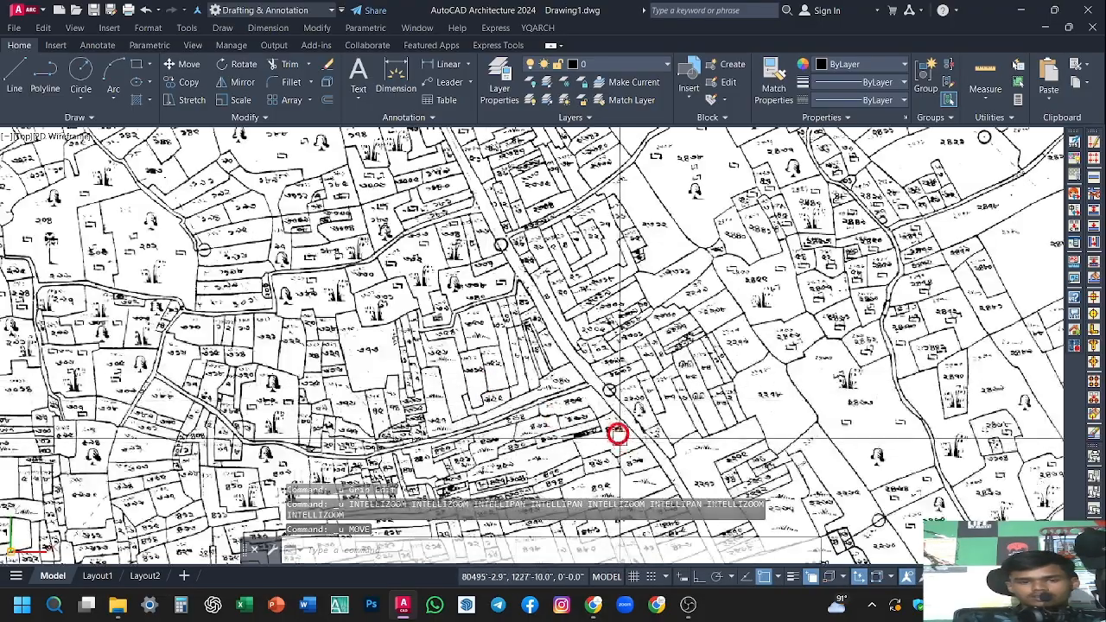
middle_click_drag(616, 435, 526, 336)
scroll(602, 360, "down", 2)
scroll(602, 360, "up", 6)
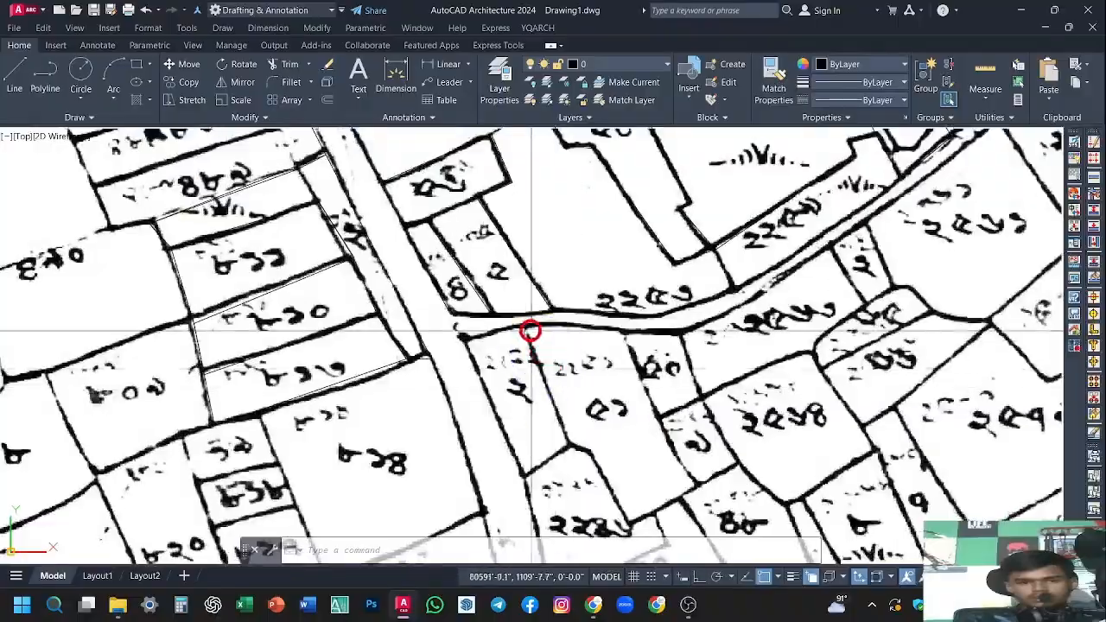
left_click(528, 328)
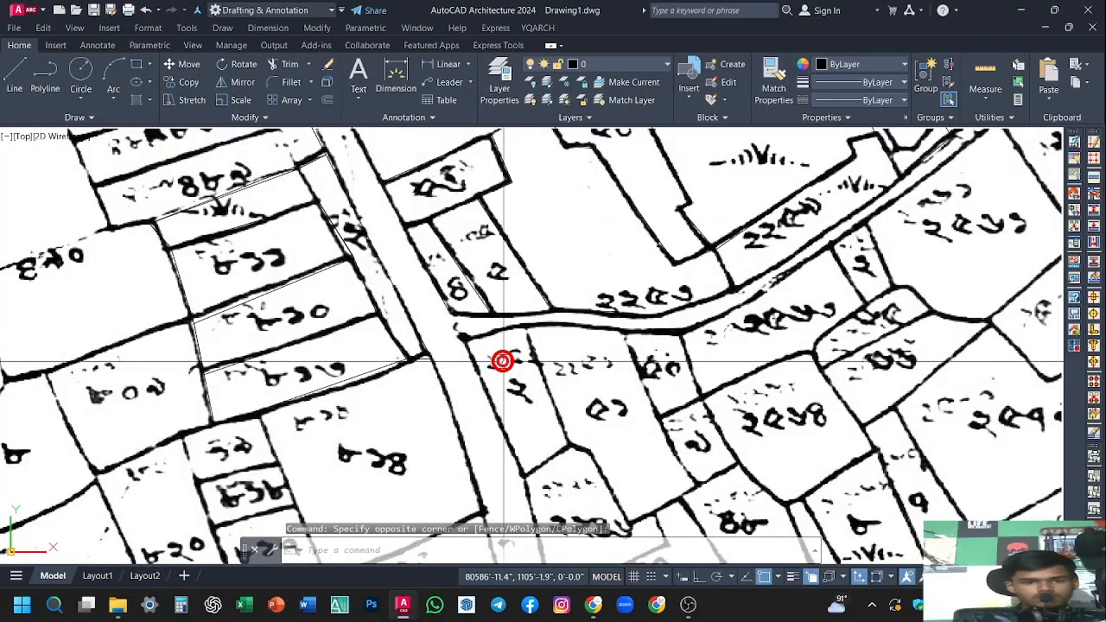
key("ctrl+z")
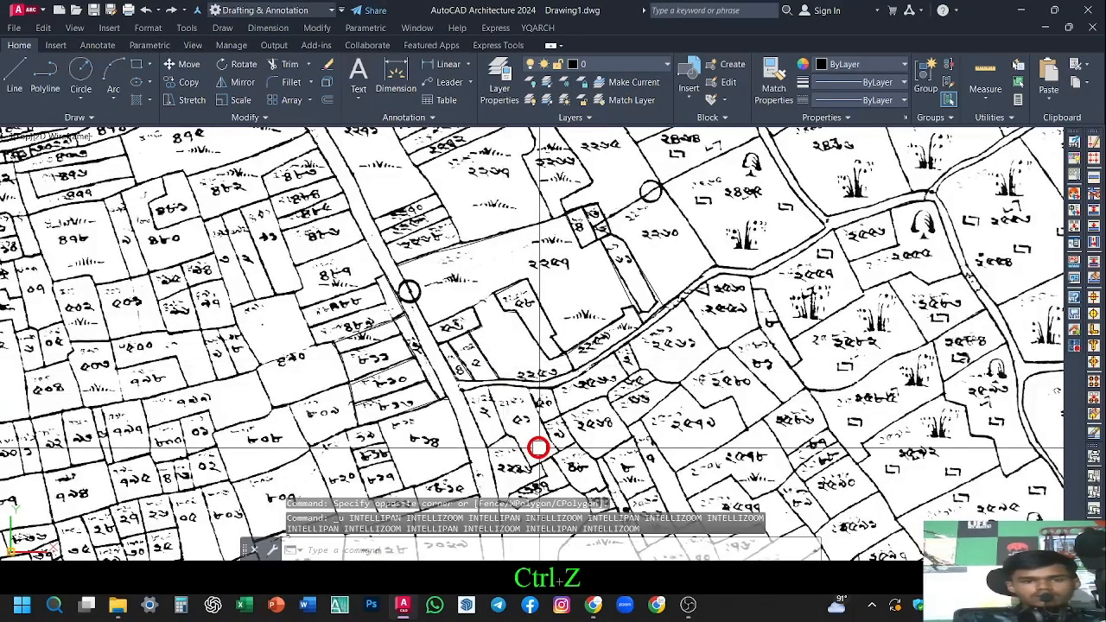
key("ctrl+z")
Undo the last spline drawn along the main road's western edge
scroll(523, 409, "up", 5)
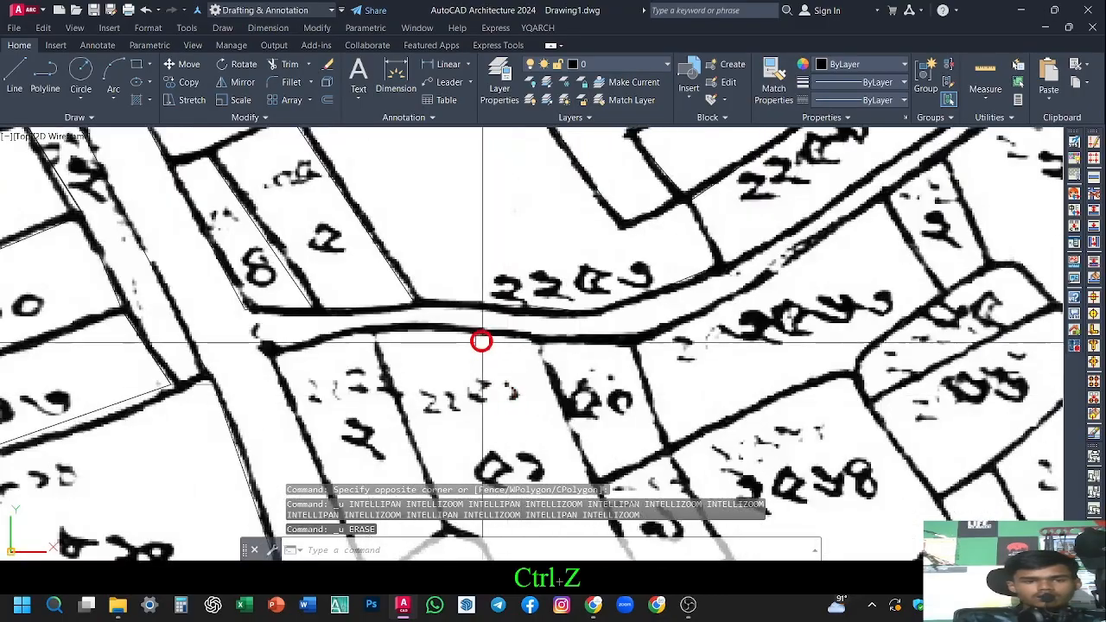
left_click(398, 337)
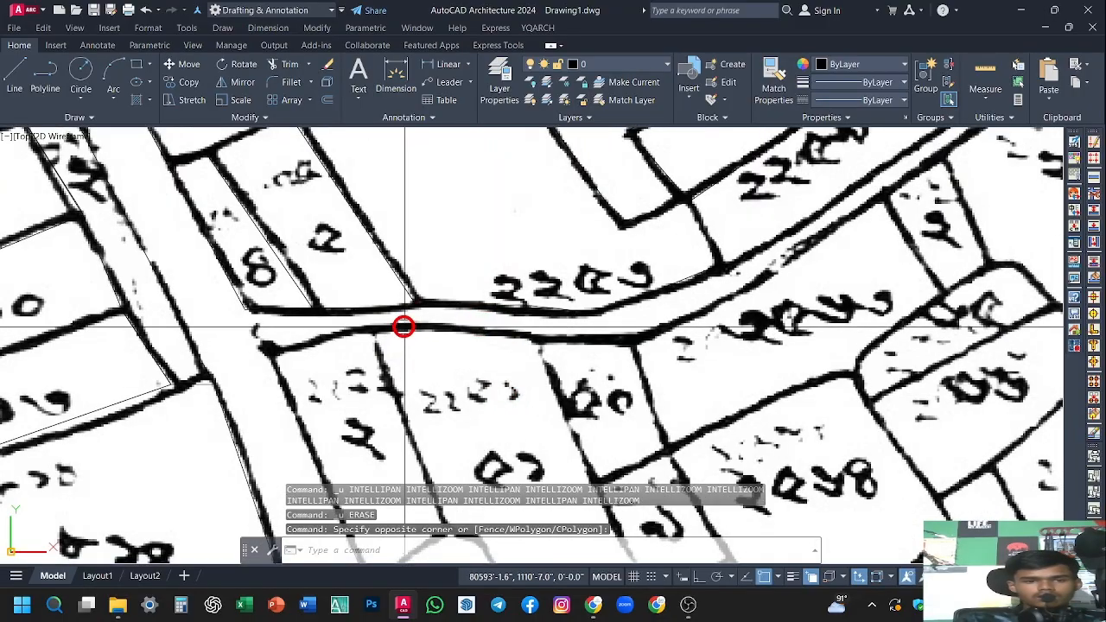
left_click(404, 350)
key("ctrl+z")
key("Escape")
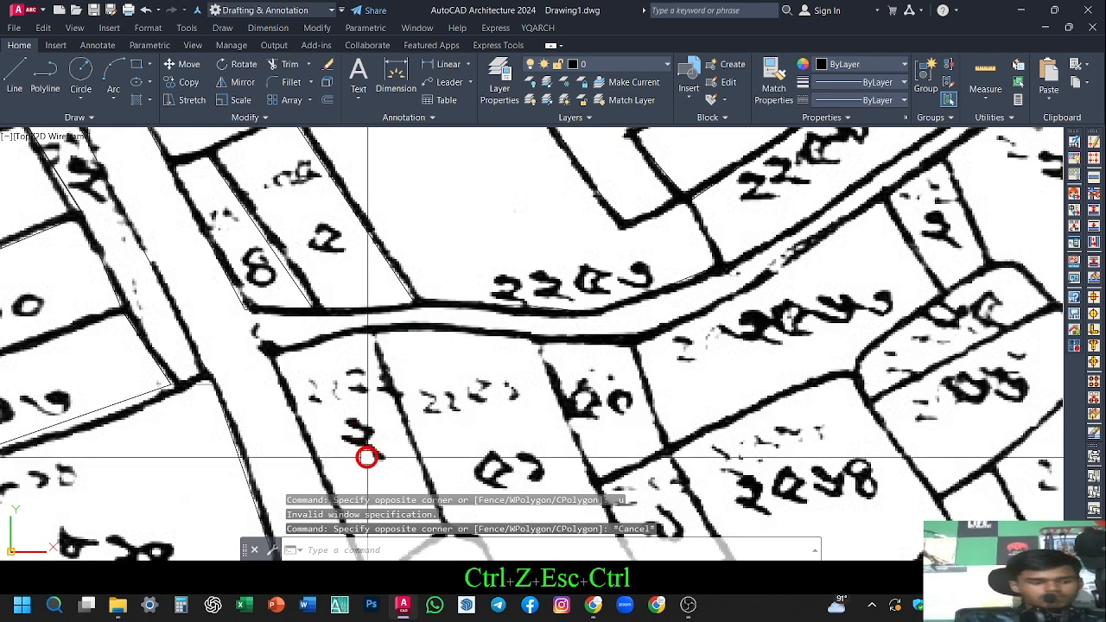
key("ctrl+z")
key("ctrl+z")
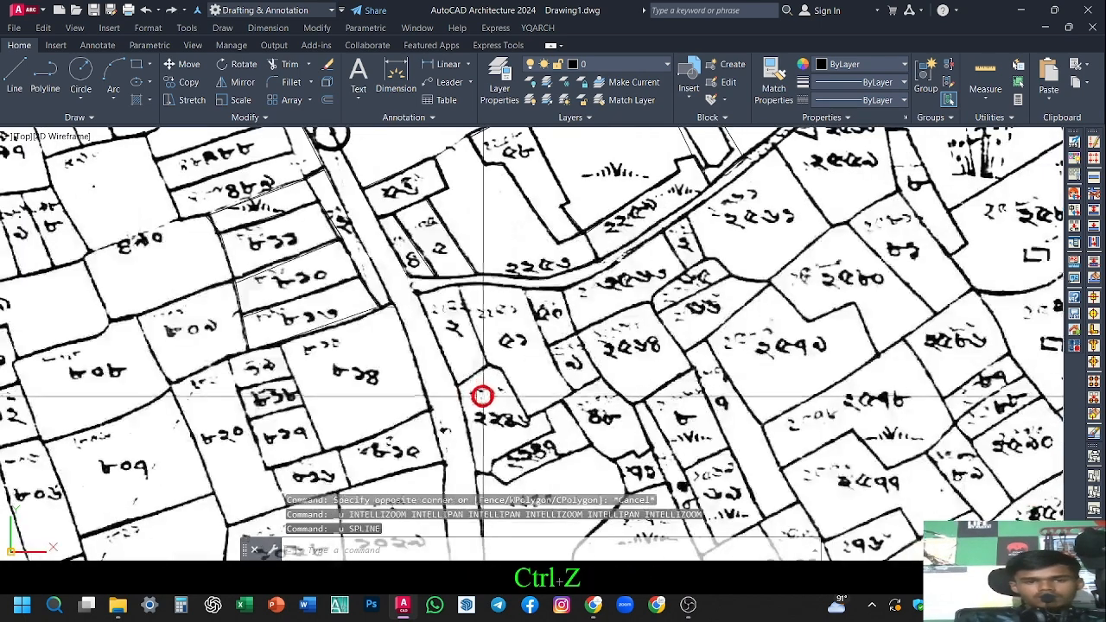
Undo the remaining splines traced along the edges of the main road and its side road
key("ctrl+z")
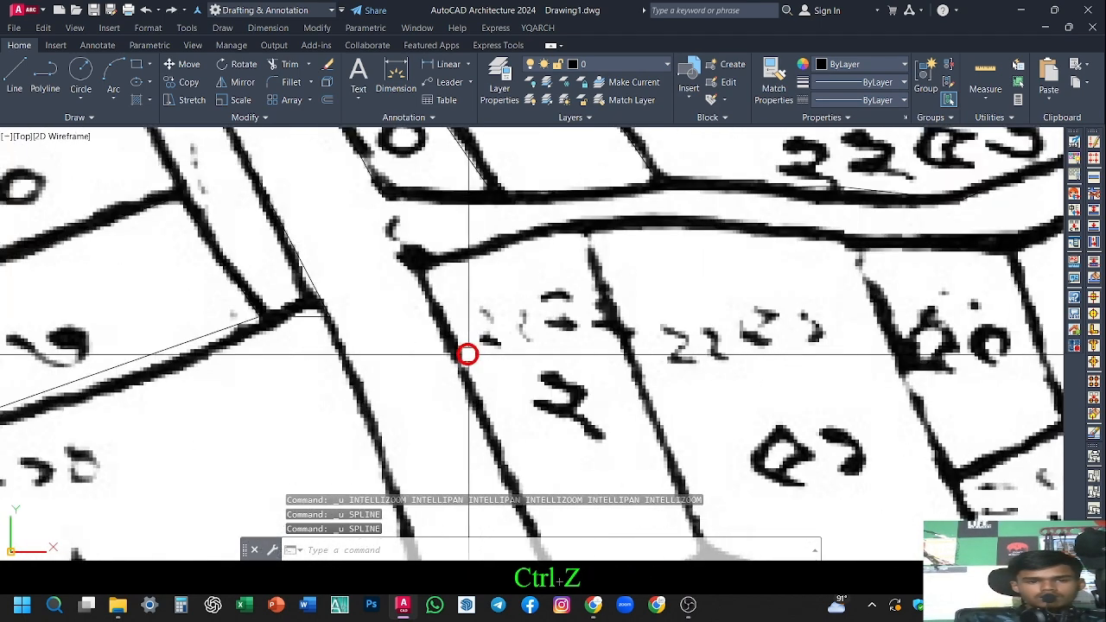
left_click(484, 345)
left_click(264, 487)
key("Escape")
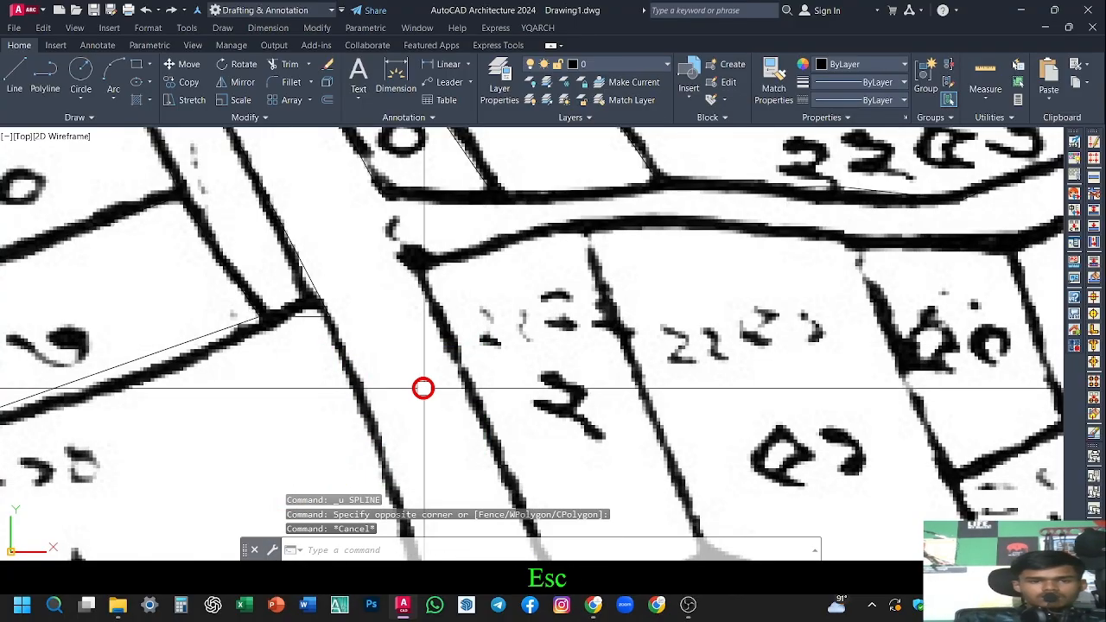
key("ctrl+z")
key("ctrl+z")
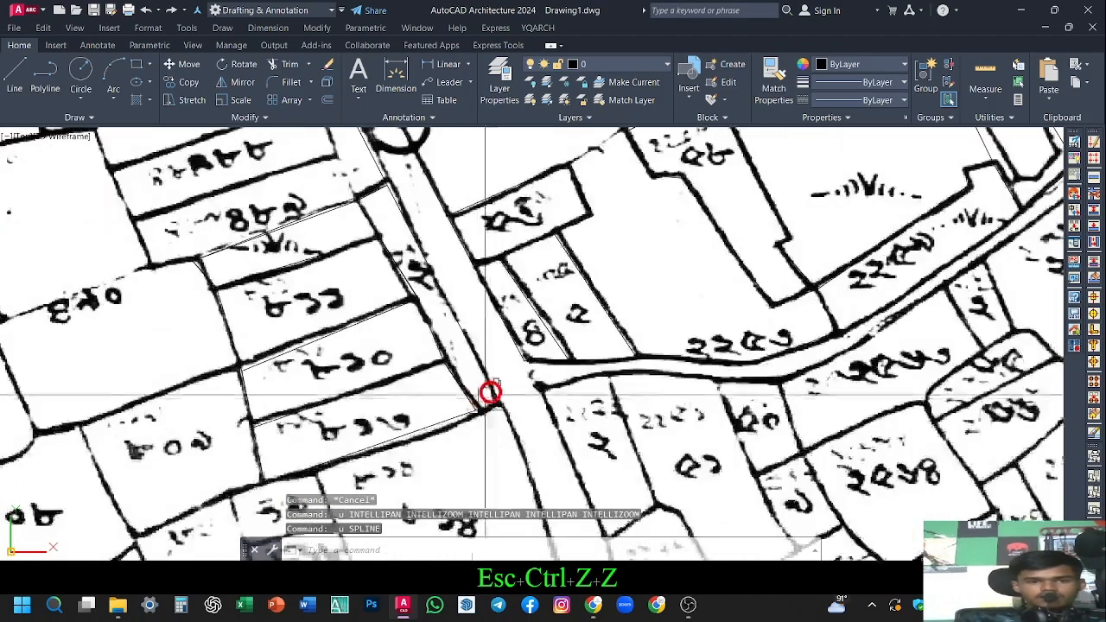
key("ctrl+z")
key("ctrl+z")
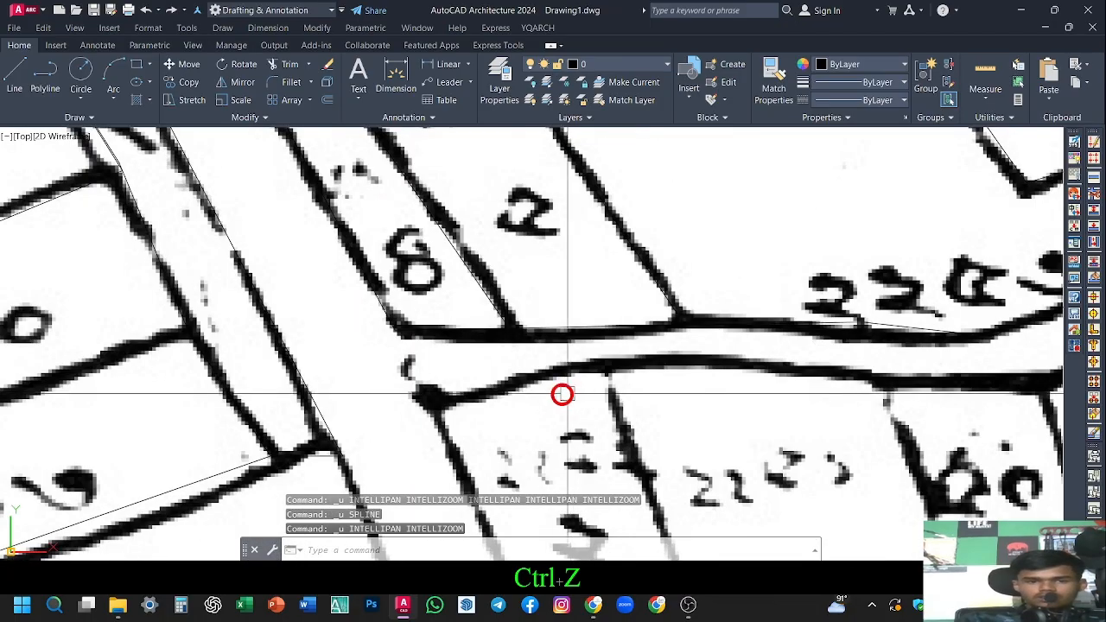
Undo the most recent polylines traced along the main road and the neighbouring plots
key("ctrl+z")
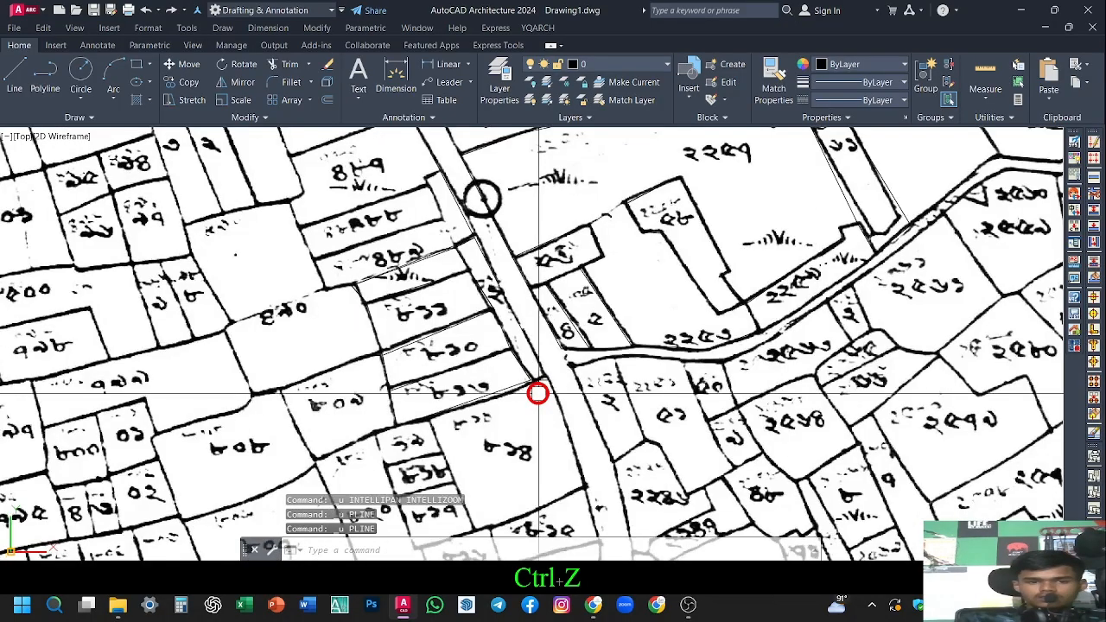
key("ctrl+z")
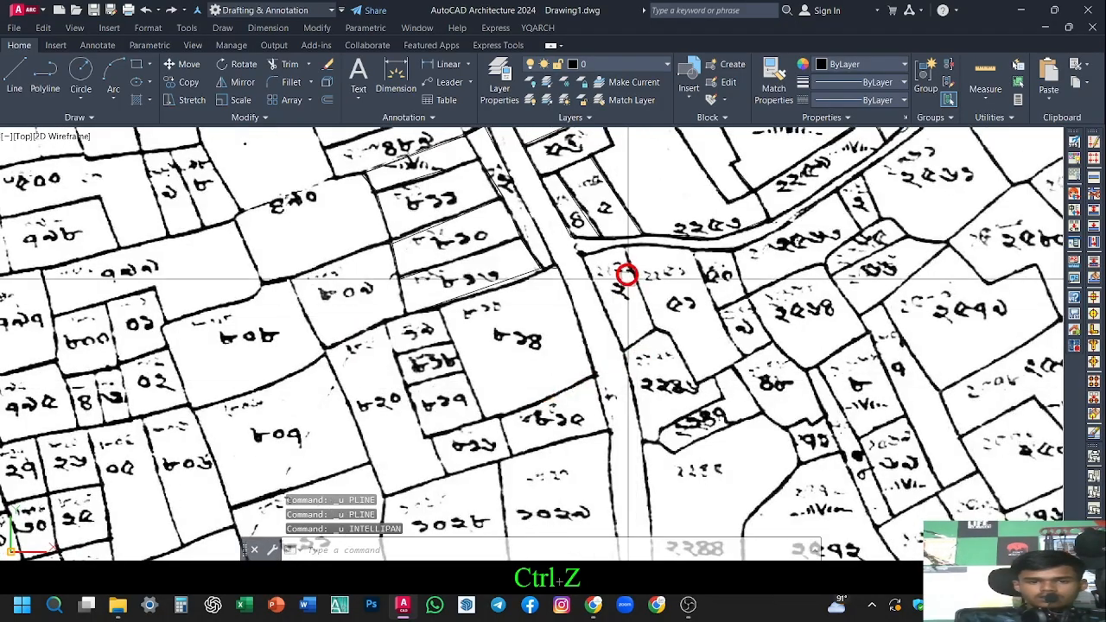
left_click(618, 218)
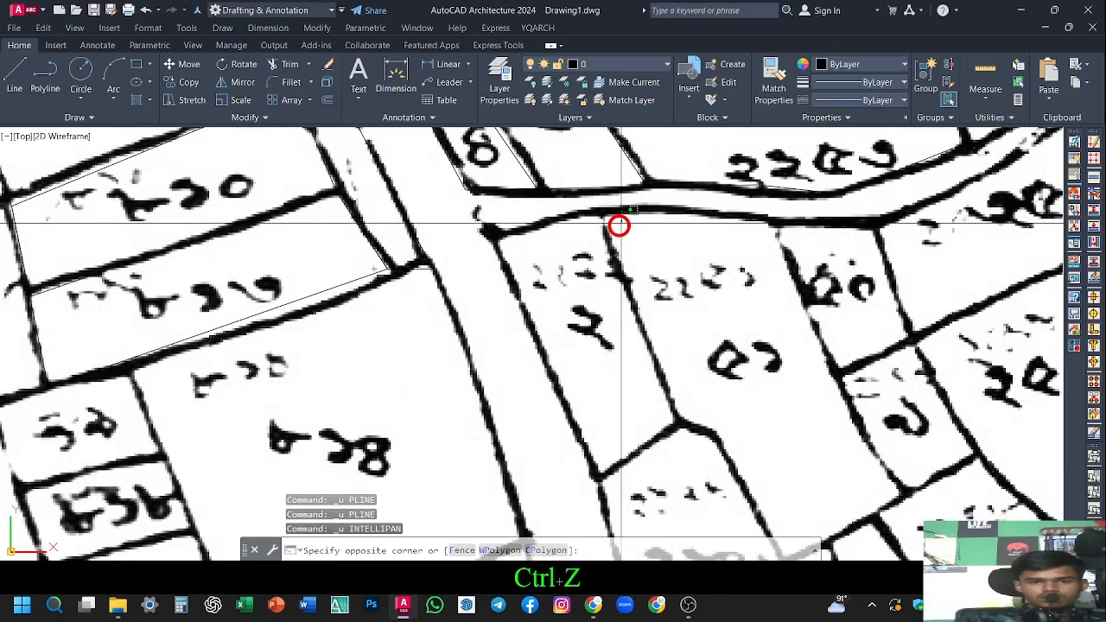
key("ctrl+z")
key("ctrl+z")
key("ctrl+z")
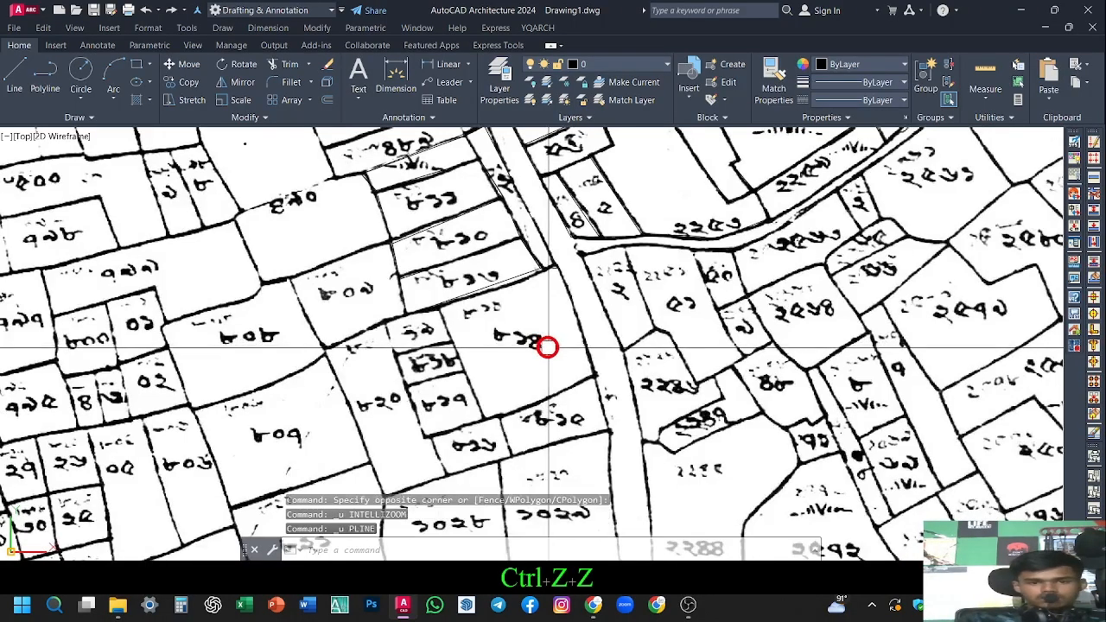
key("ctrl+z")
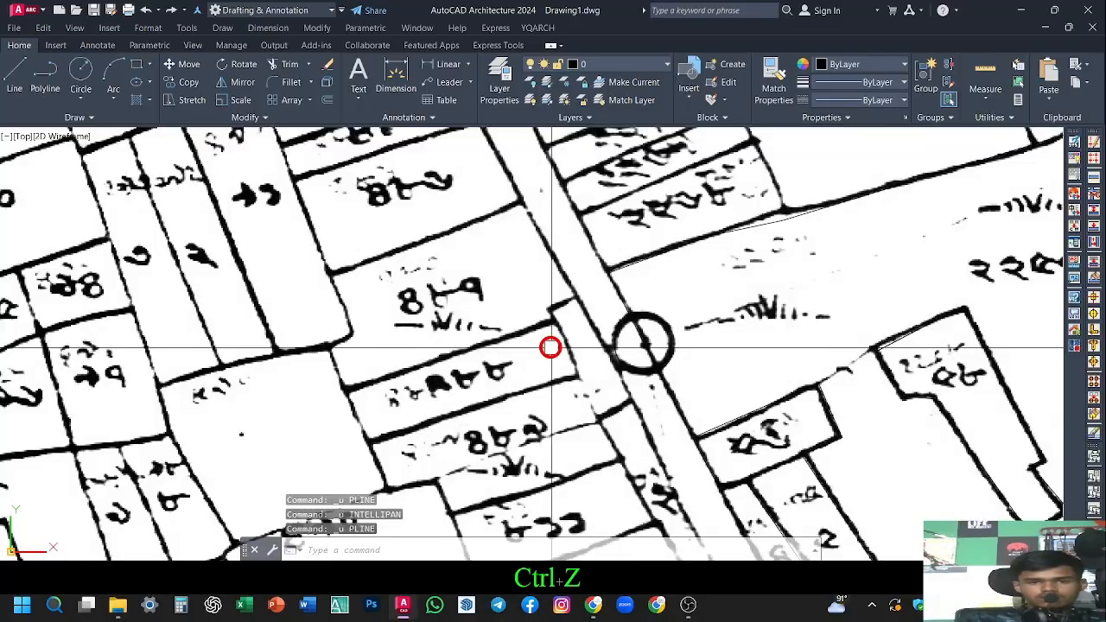
key("ctrl+z")
scroll(555, 342, "down", 6)
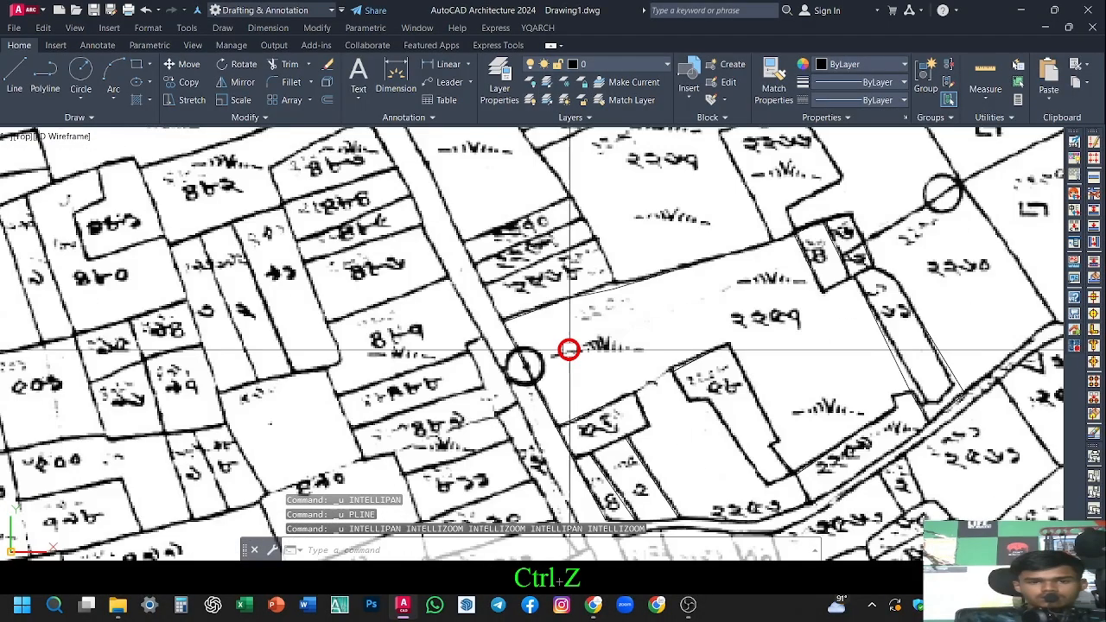
middle_click_drag(574, 377, 573, 329)
scroll(602, 360, "up", 8)
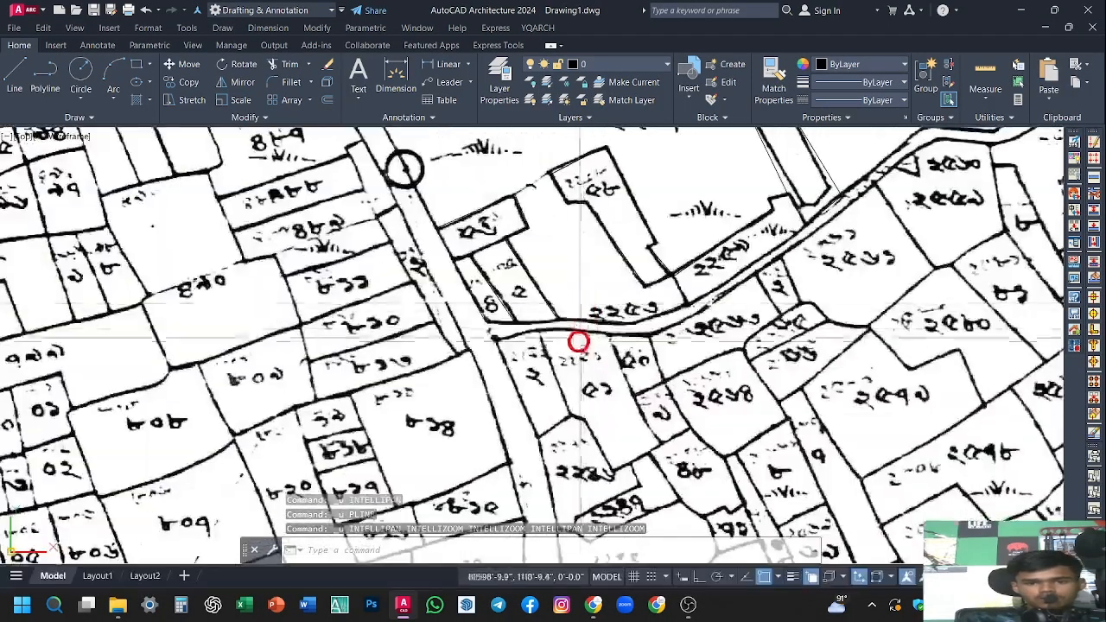
left_click(563, 288)
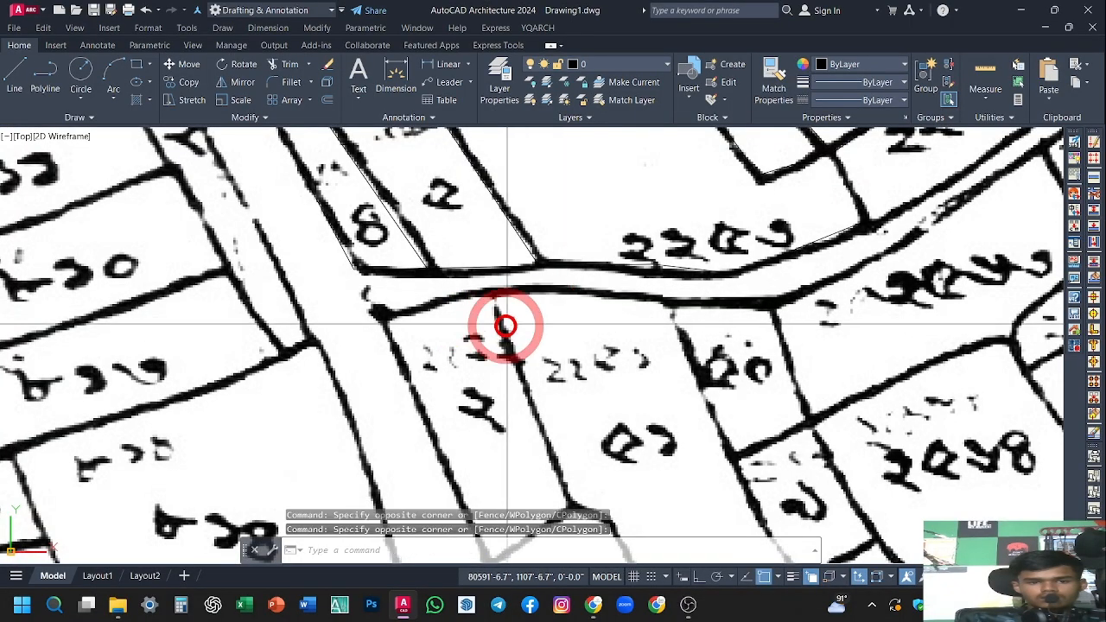
Undo the last survey-mark circle and restore it with redo
key("ctrl+z")
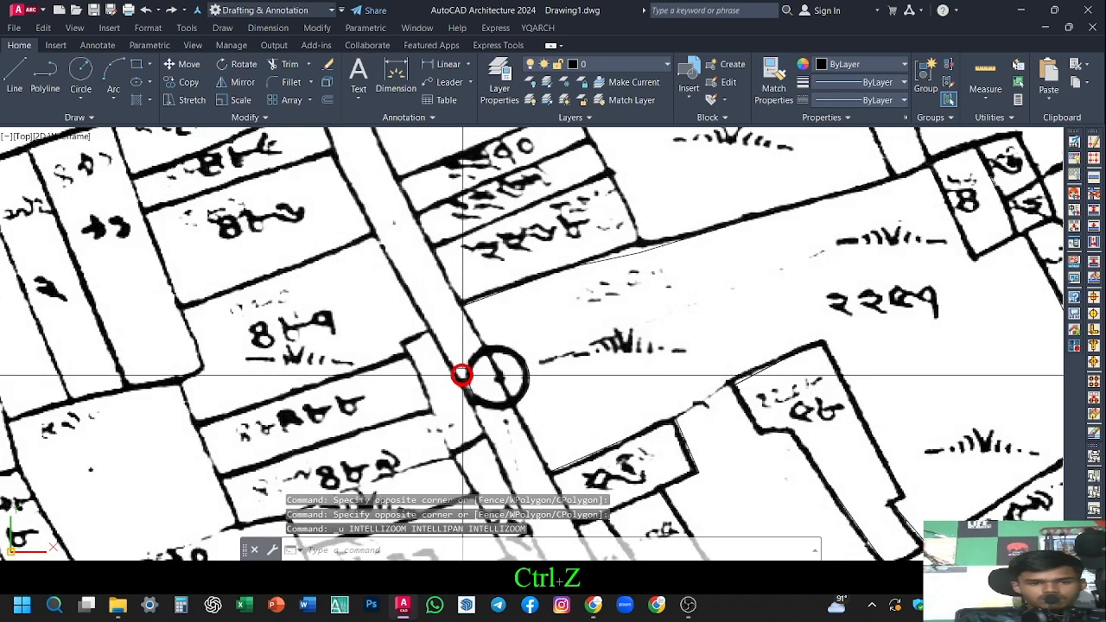
key("ctrl+z")
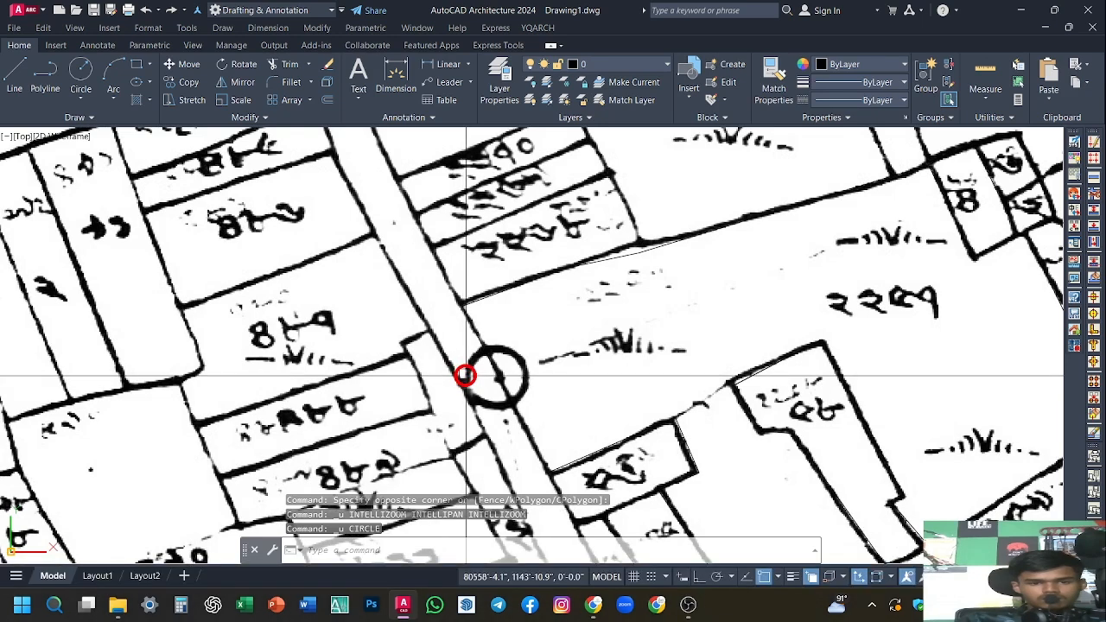
key("ctrl+y")
key("ctrl+y")
key("ctrl+y")
key("ctrl+y")
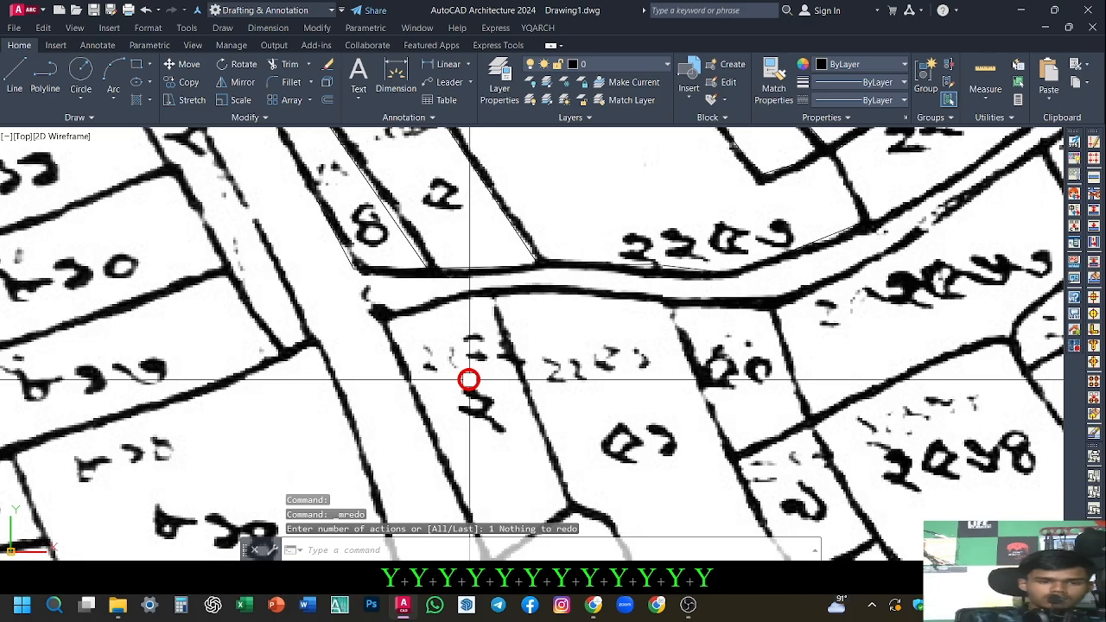
left_click(389, 326)
scroll(390, 353, "down", 5)
scroll(530, 355, "down", 5)
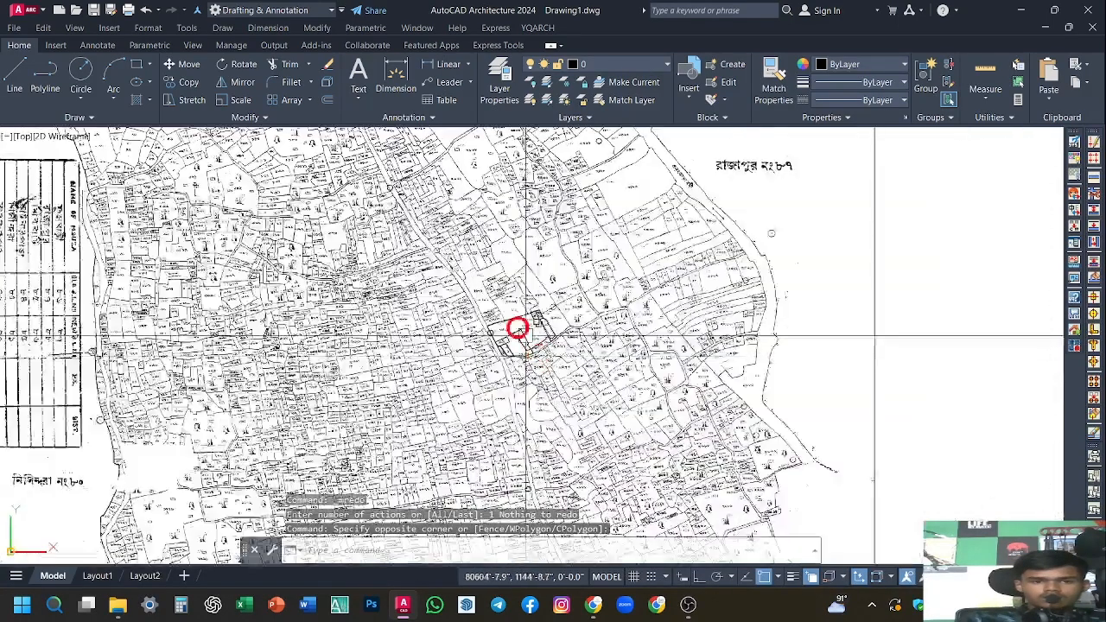
right_click(501, 330)
key("Escape")
scroll(482, 345, "up", 5)
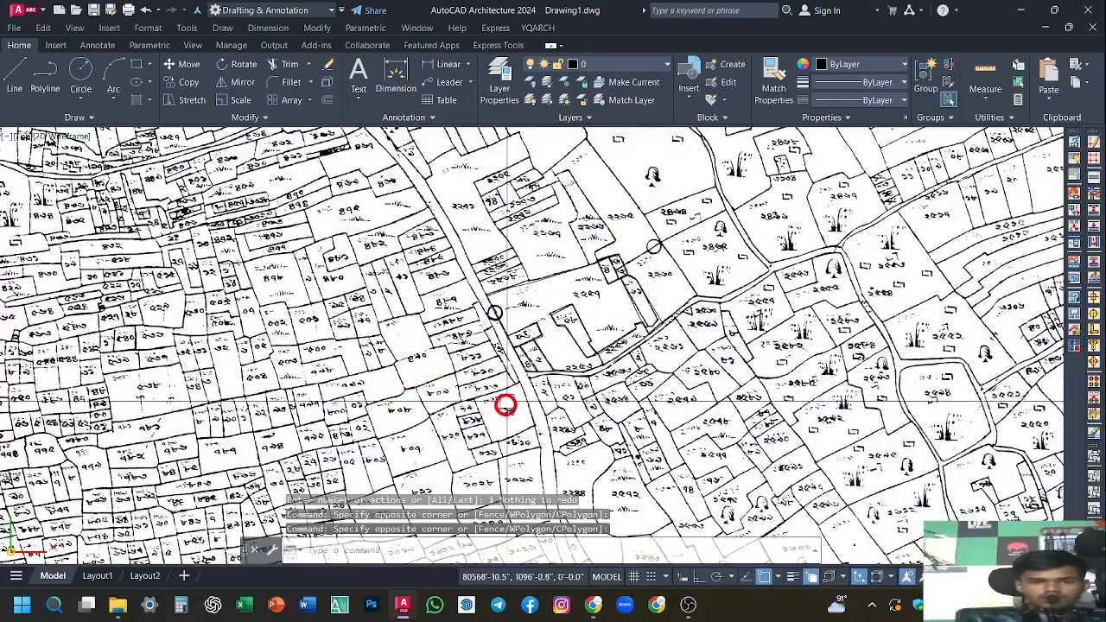
key("ctrl+y")
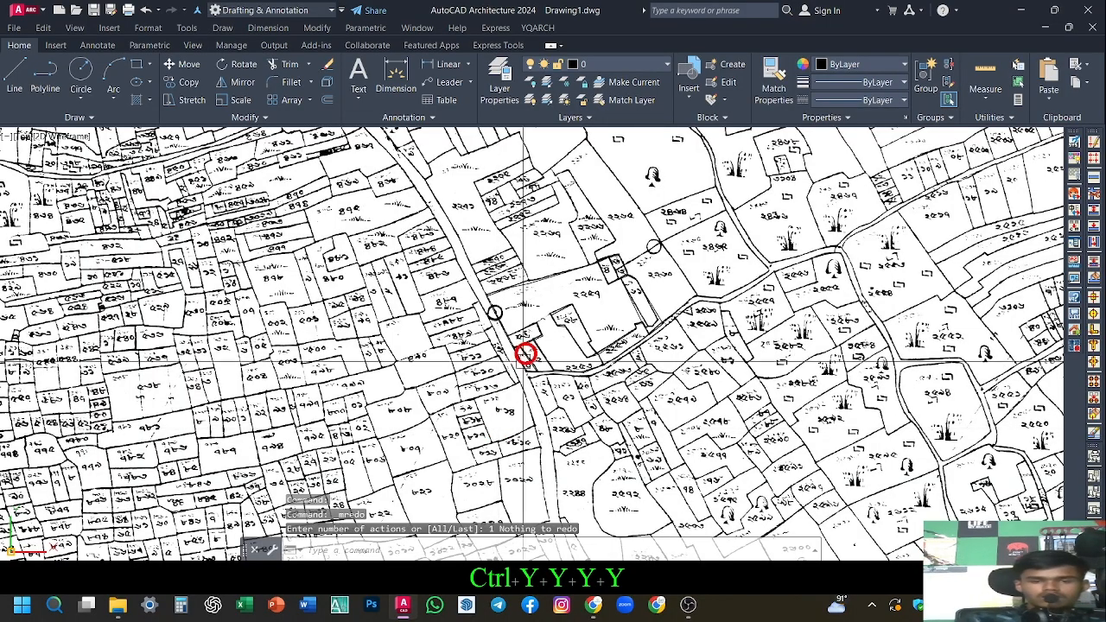
Select the traced linework east of the main road to check which objects remain, and clear the selection
scroll(525, 354, "up", 5)
scroll(483, 359, "down", 6)
scroll(554, 284, "up", 1)
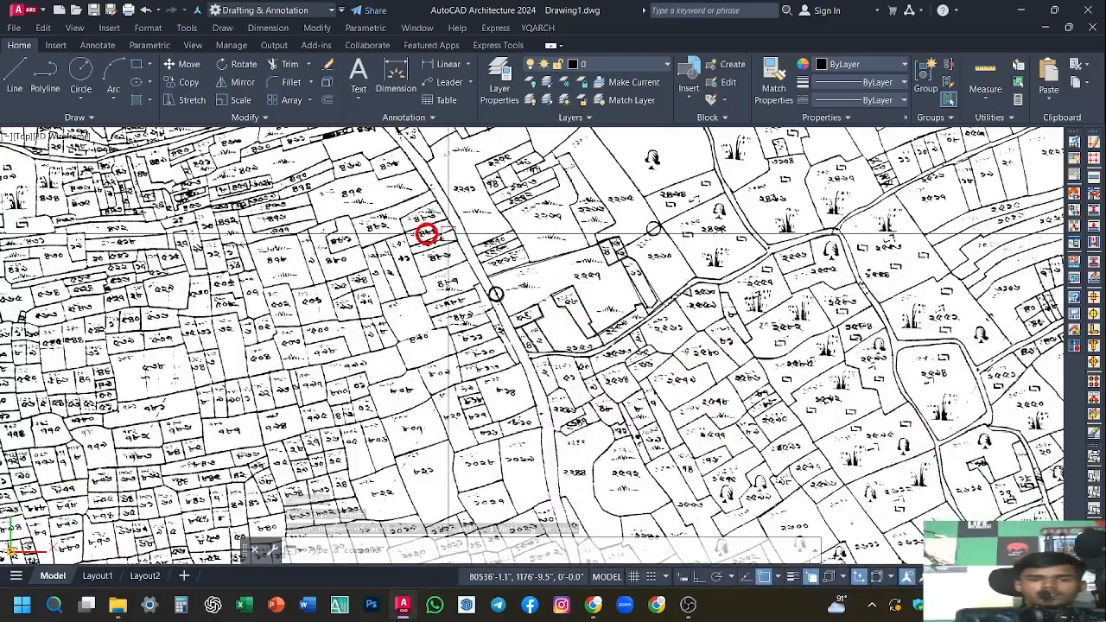
left_click(327, 246)
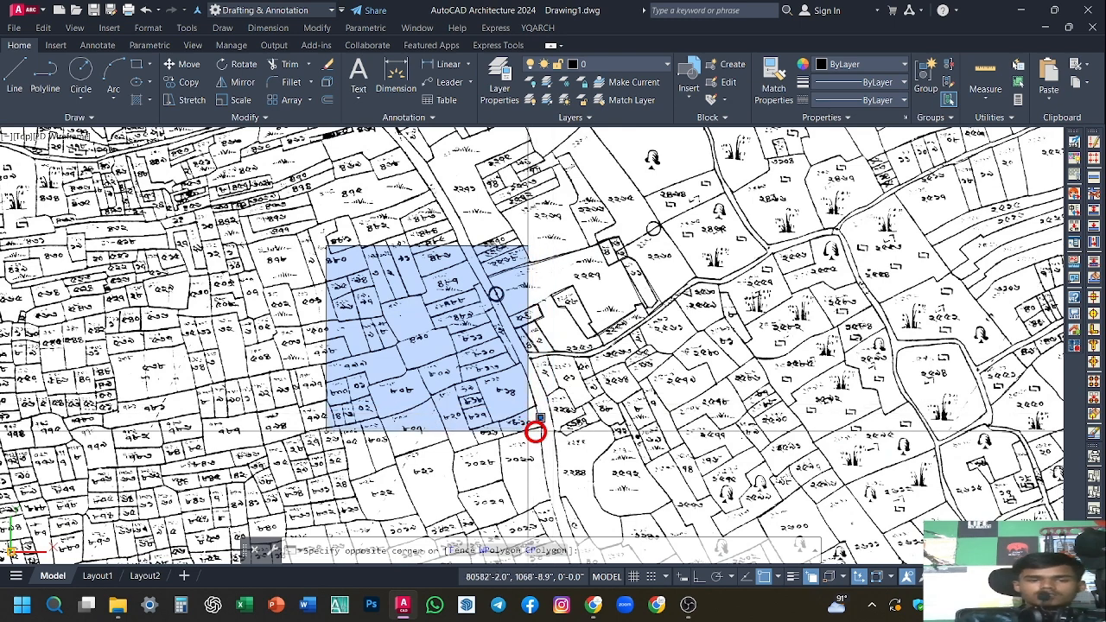
left_click(720, 446)
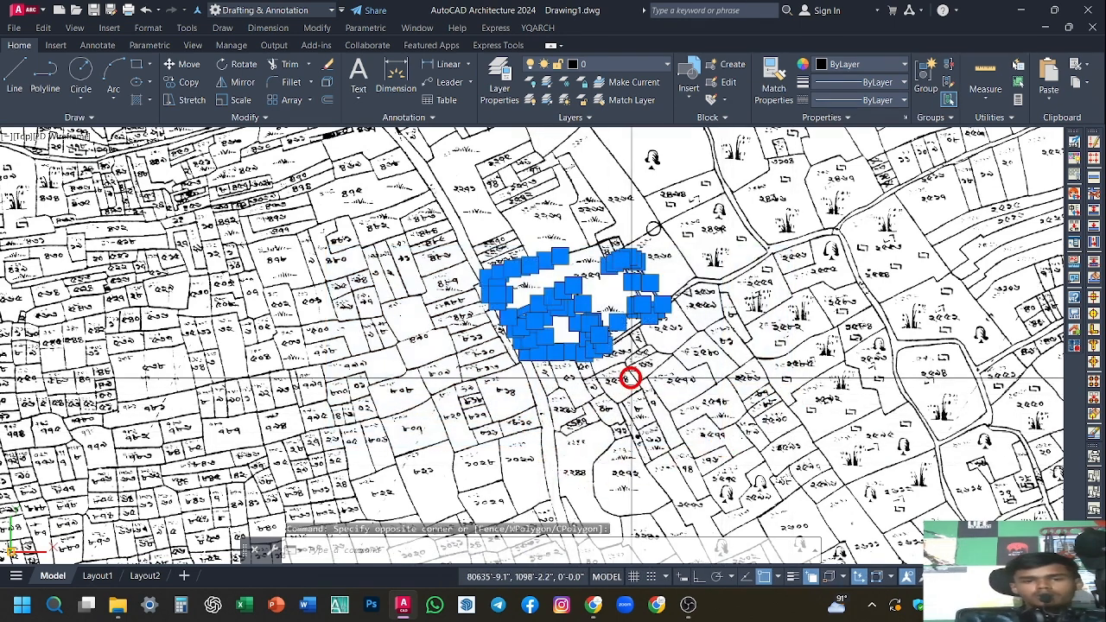
key("Escape")
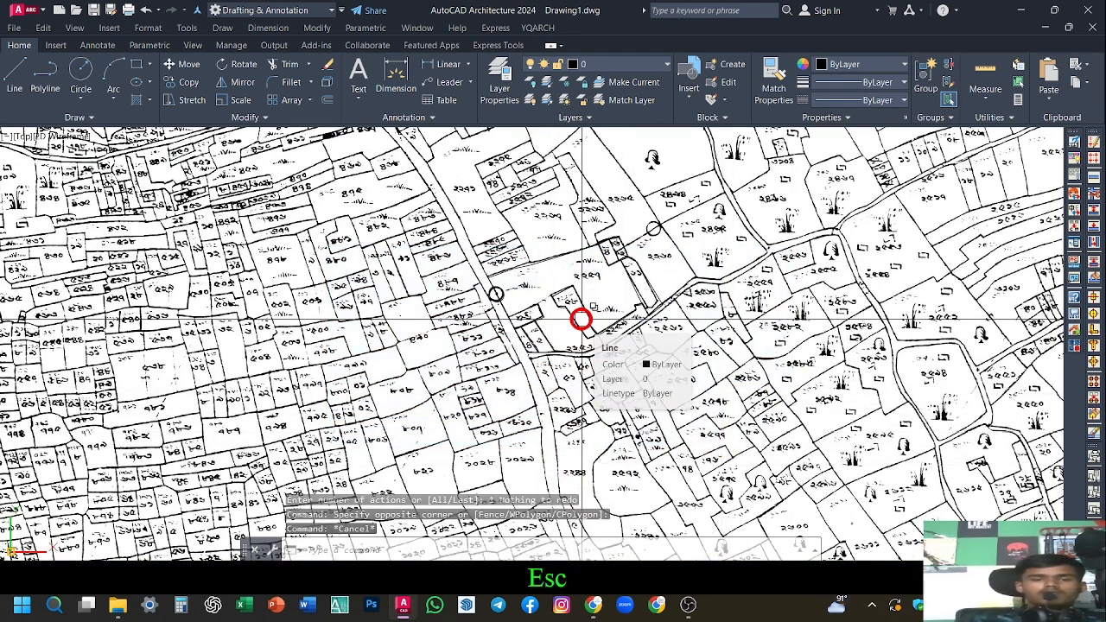